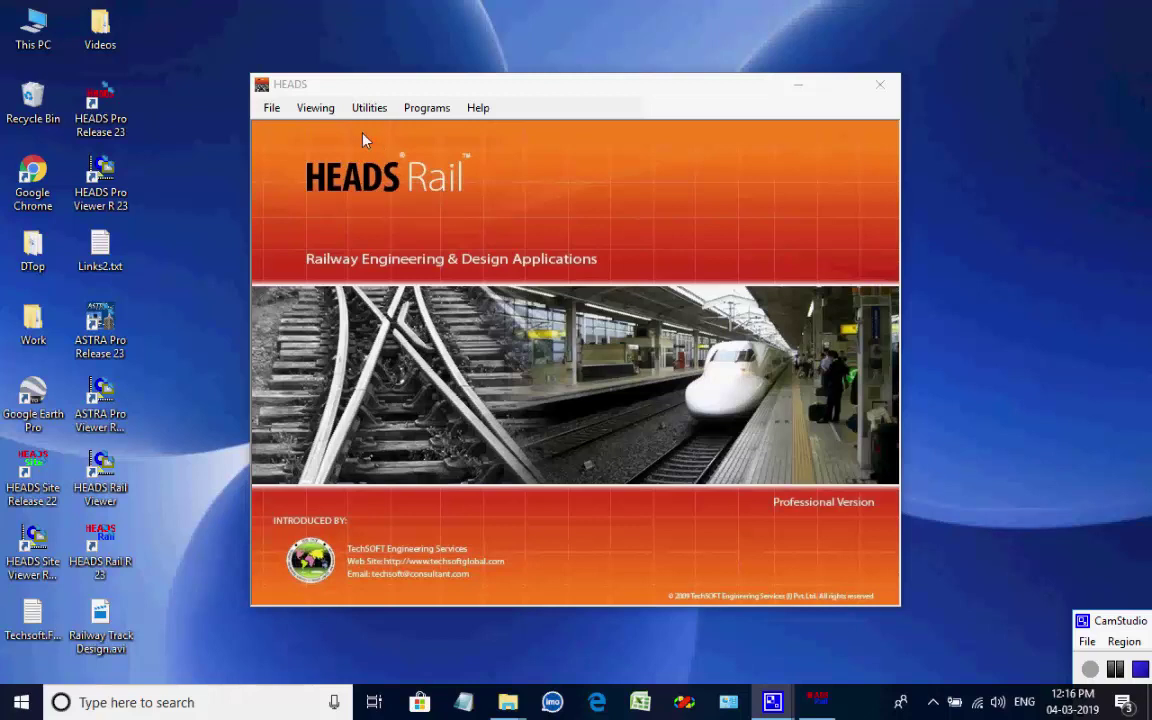
# Set the working folder to C:\Users\Techsoft\Desktop\Work\Work4
pyautogui.click(271, 109)
pyautogui.click(271, 109)
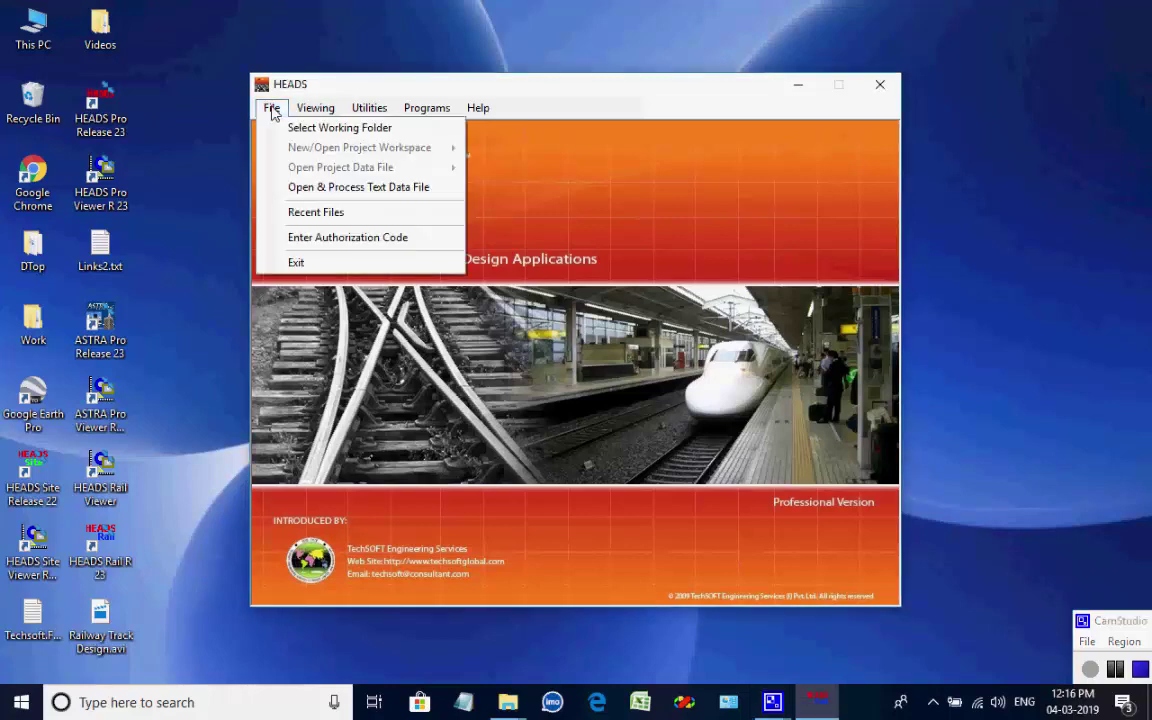
pyautogui.click(397, 136)
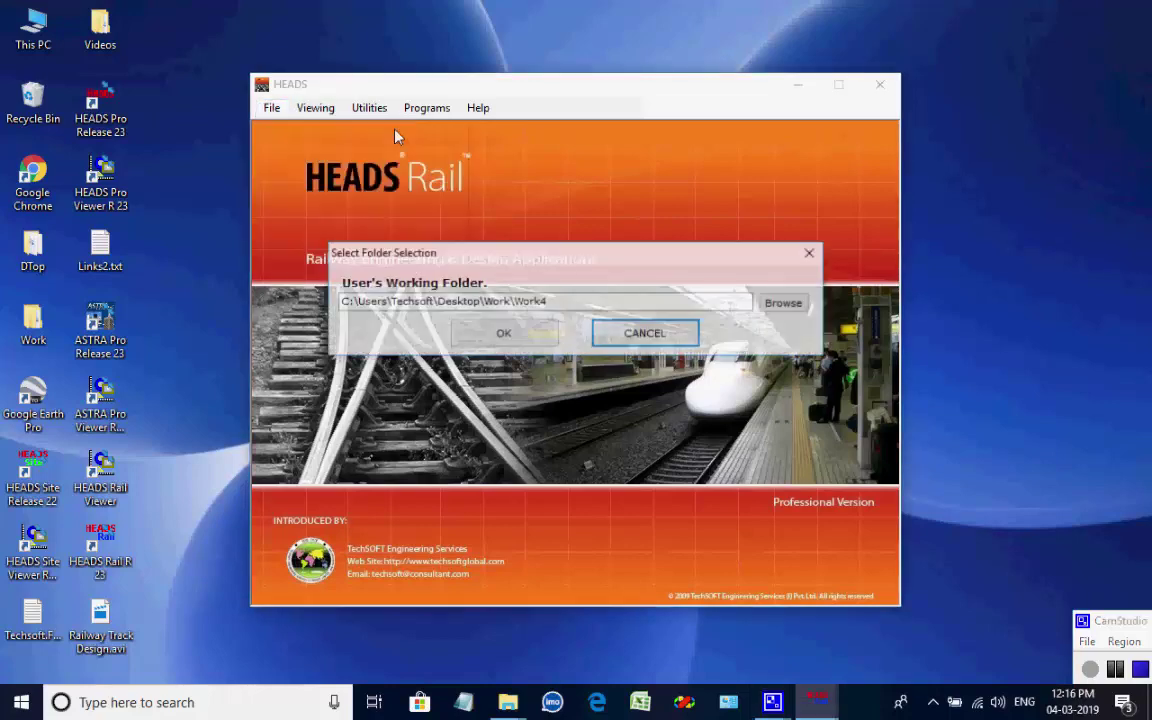
pyautogui.click(548, 305)
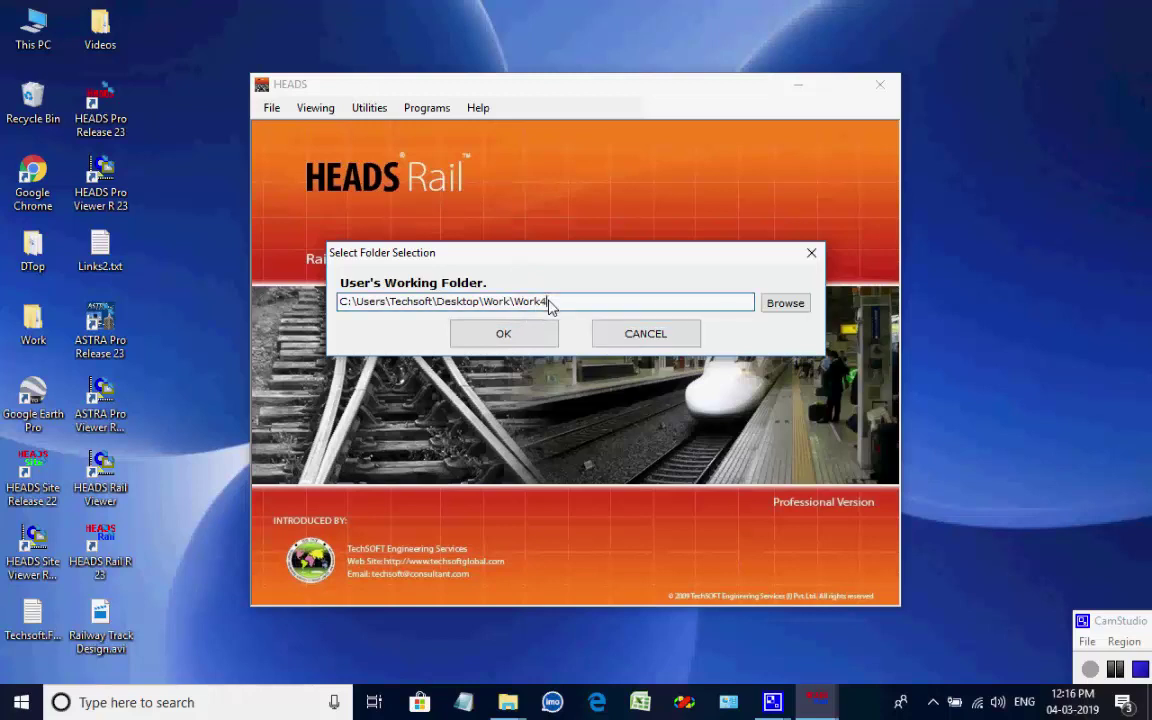
pyautogui.moveTo(548, 305); pyautogui.dragTo(437, 307)
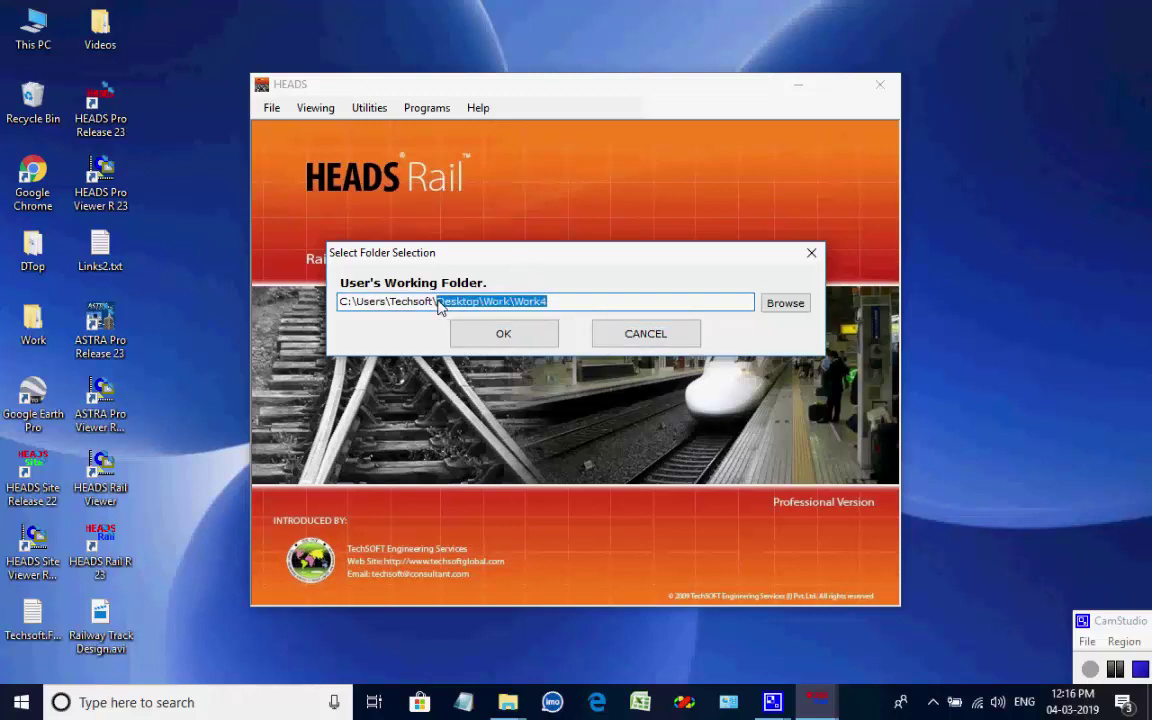
pyautogui.click(578, 306)
pyautogui.click(507, 336)
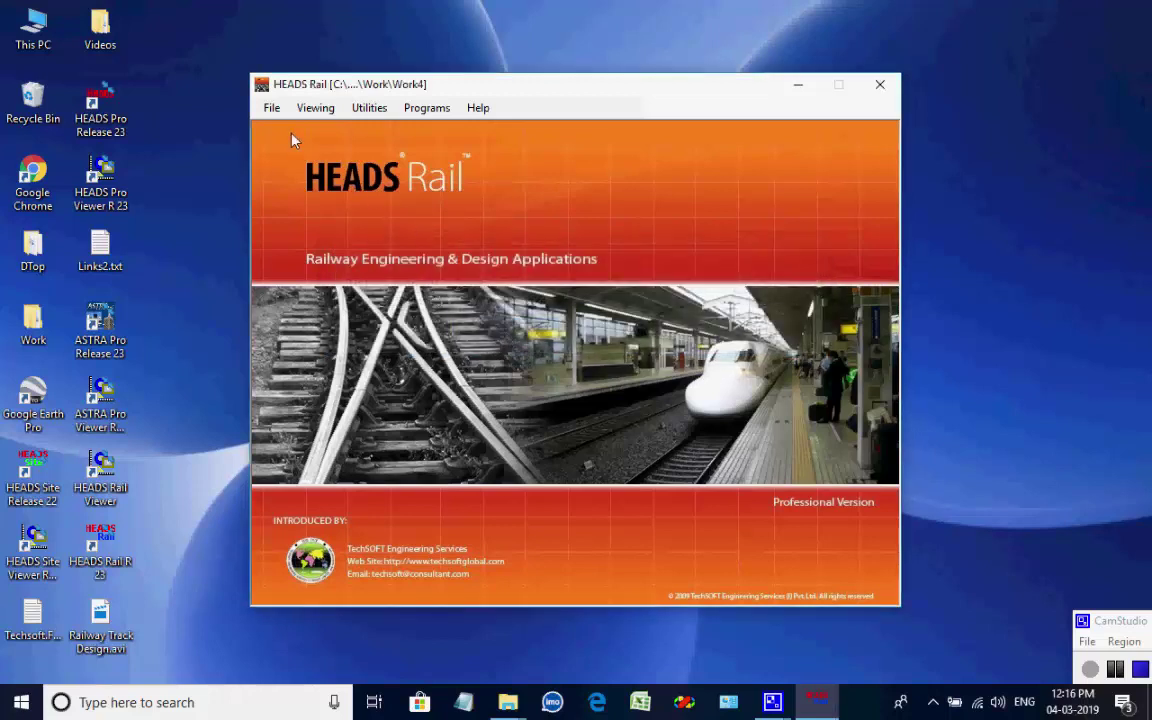
# Open a Railway Yard Design project workspace and load its tutorial example data
pyautogui.click(272, 110)
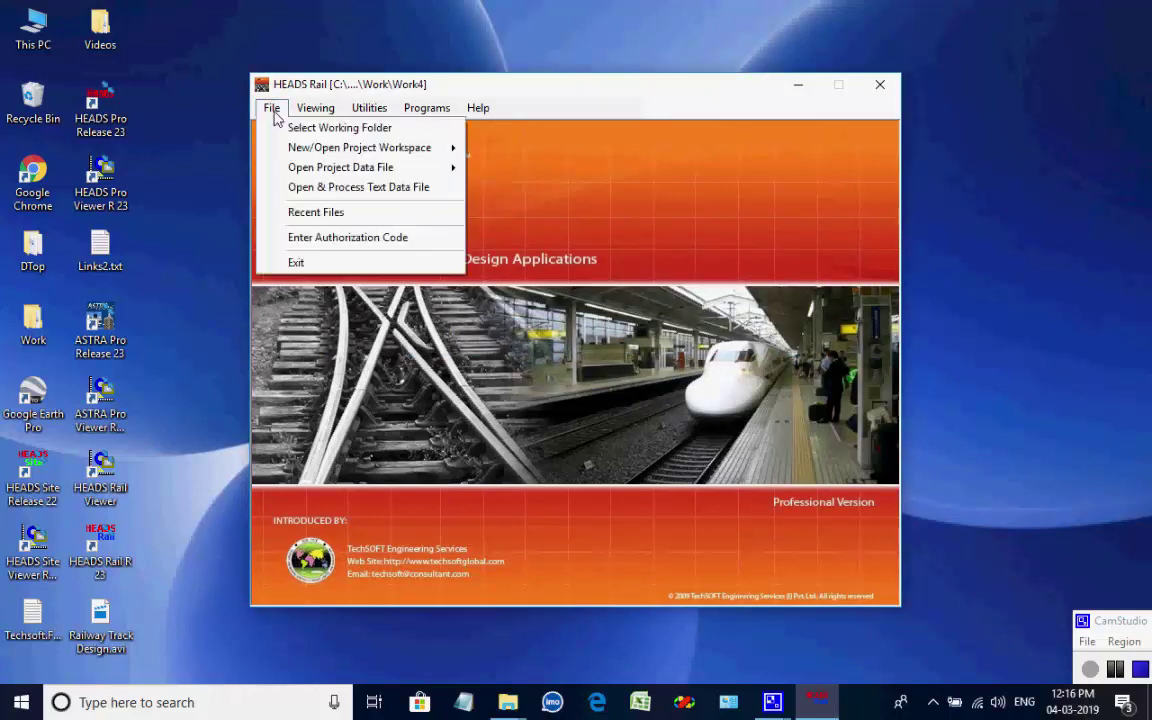
pyautogui.moveTo(272, 148)
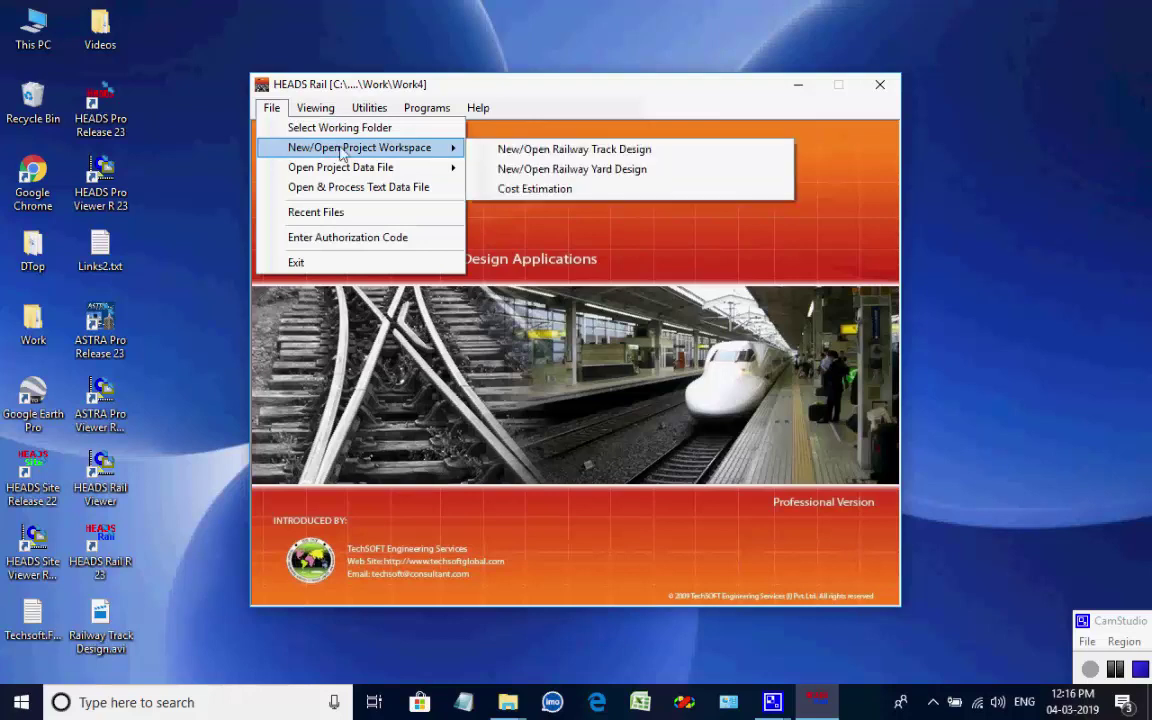
pyautogui.click(653, 177)
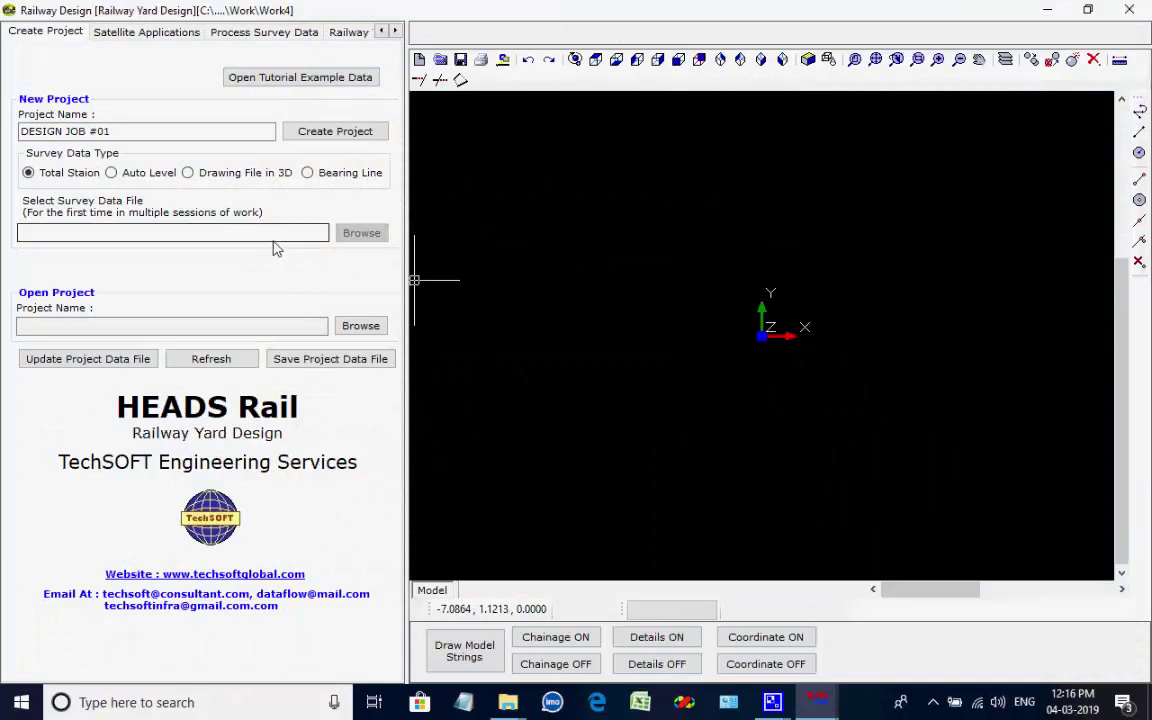
pyautogui.click(266, 78)
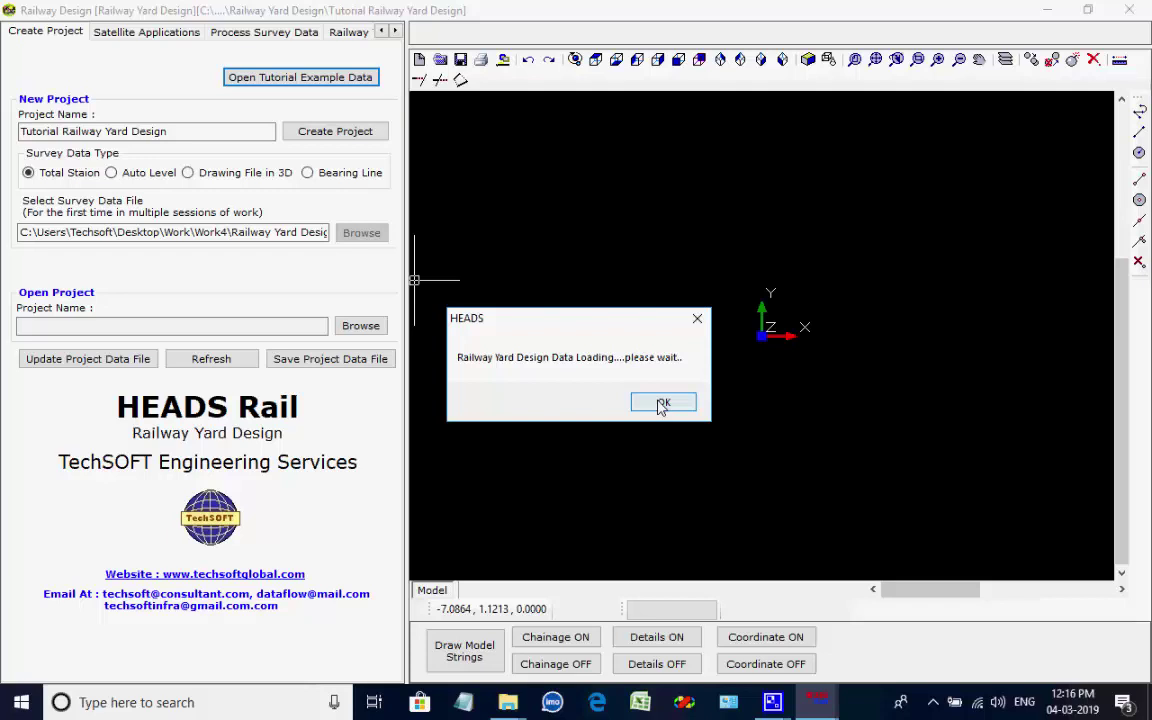
pyautogui.click(660, 403)
pyautogui.click(628, 402)
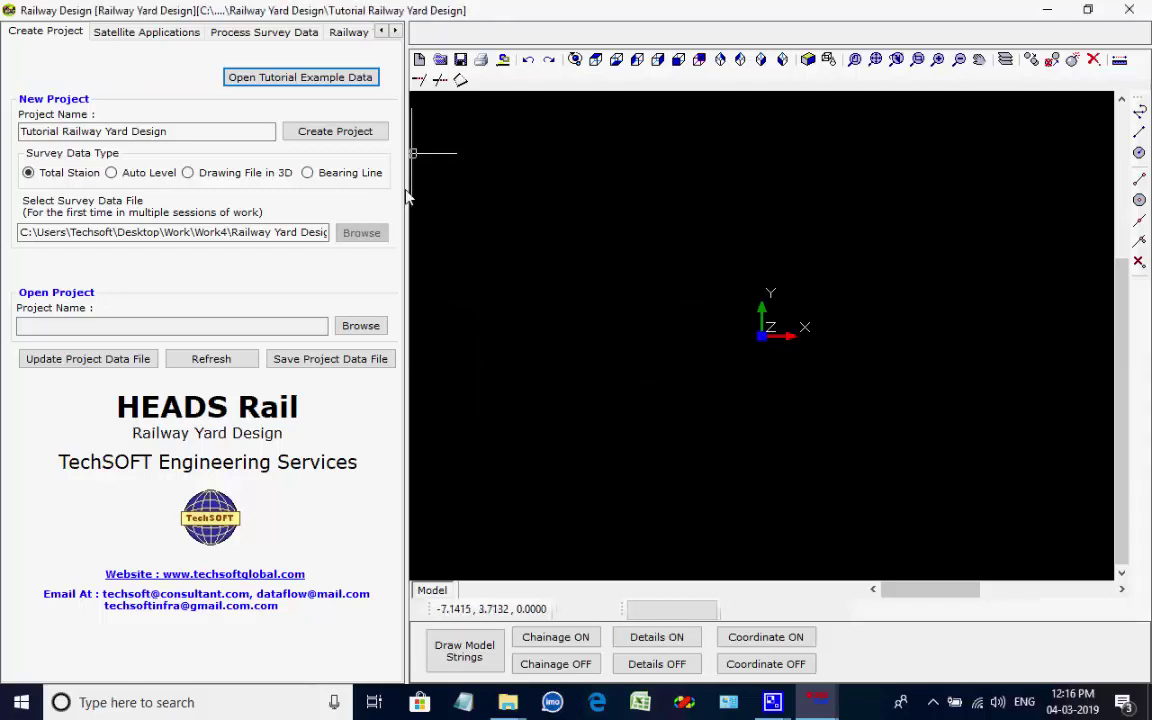
# Create the ground model from the project's survey data without UTM conversion
pyautogui.click(155, 33)
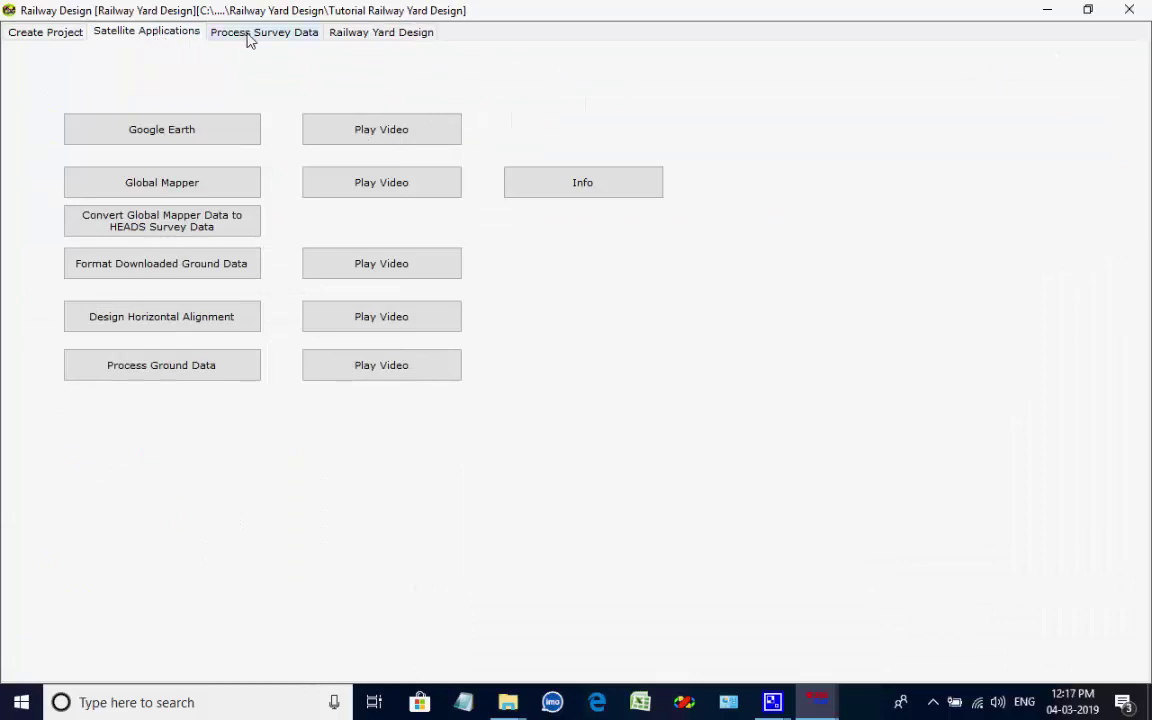
pyautogui.click(250, 35)
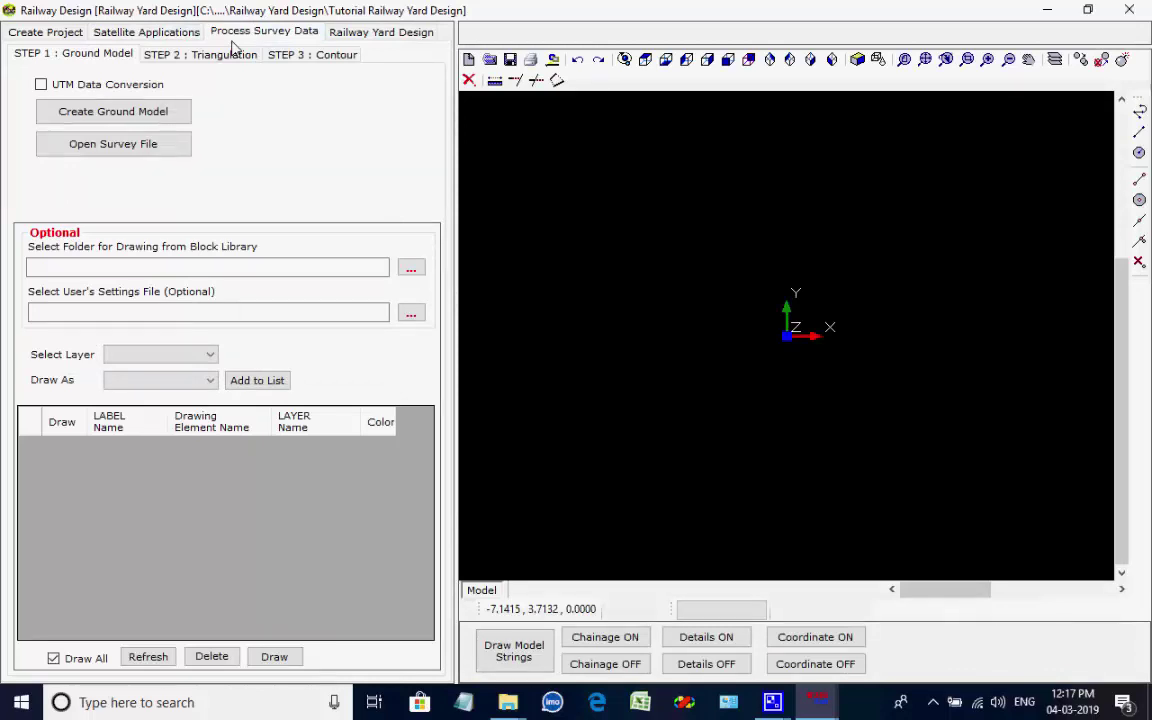
pyautogui.click(119, 112)
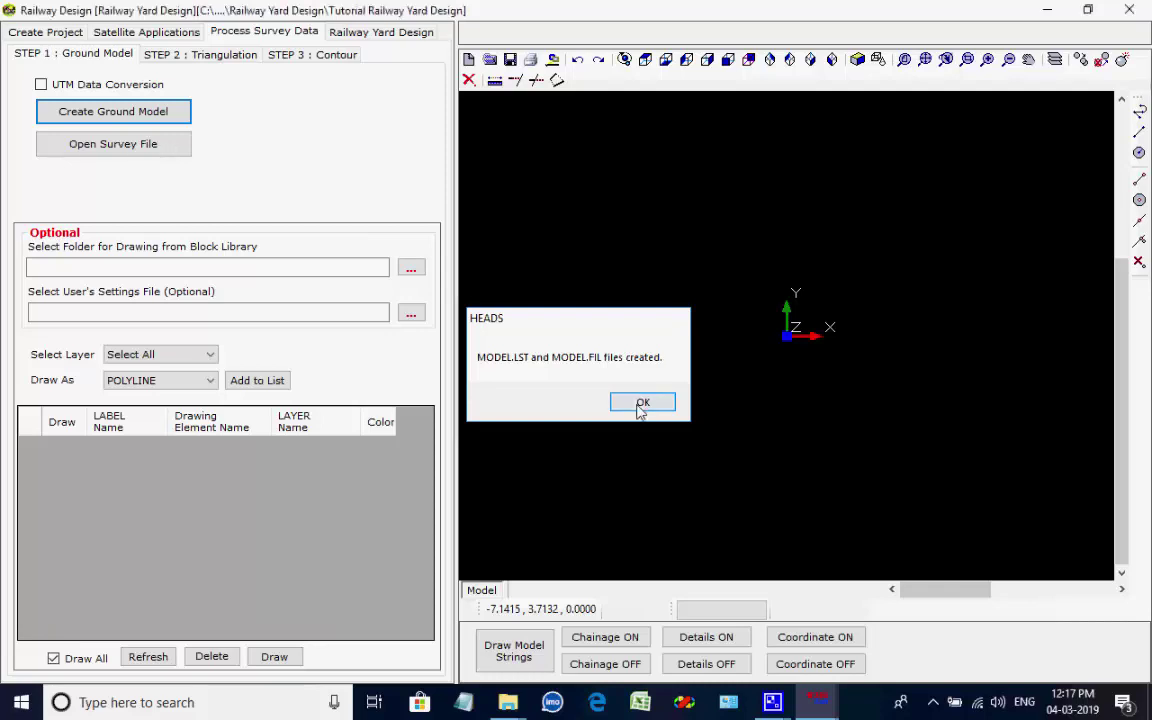
pyautogui.click(637, 404)
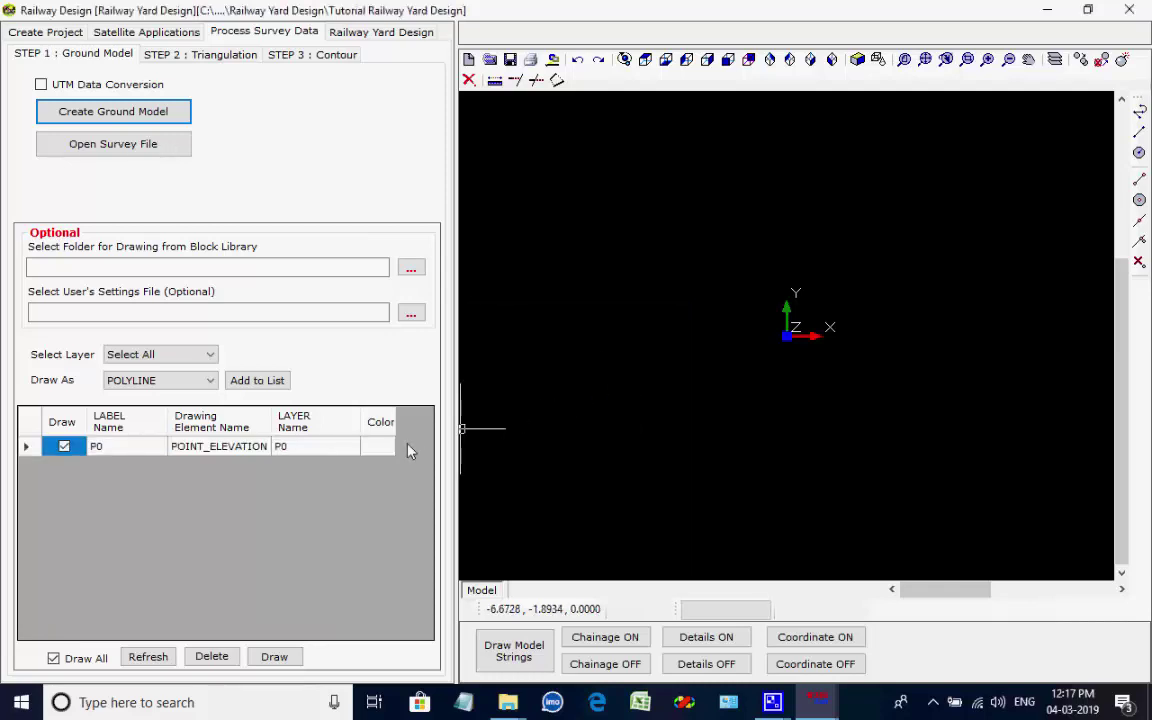
# Apply a light gray color to all survey layers and draw the P0 point elevations in the model
pyautogui.click(376, 448)
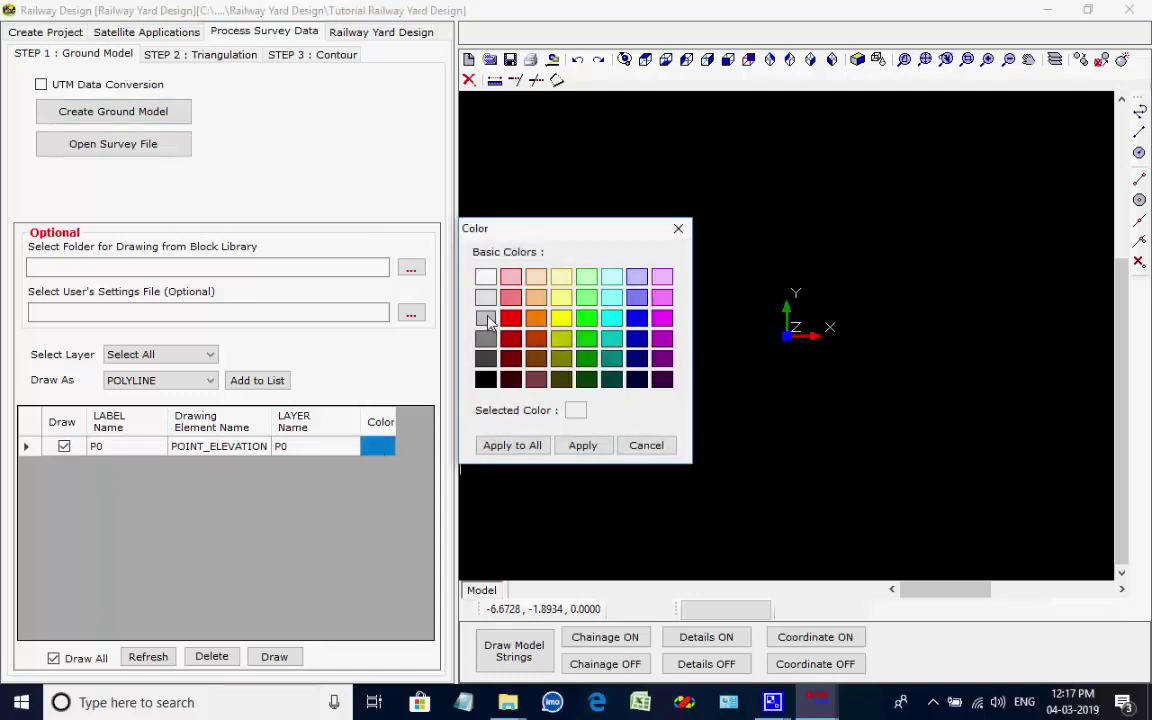
pyautogui.click(486, 318)
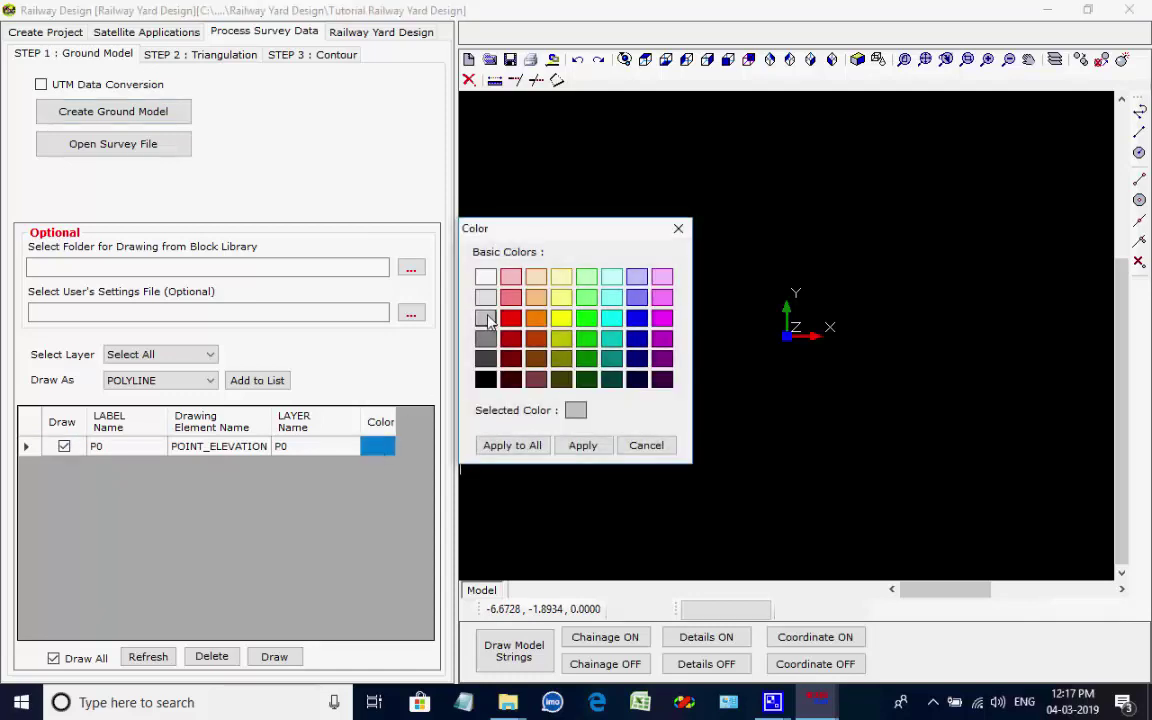
pyautogui.click(530, 446)
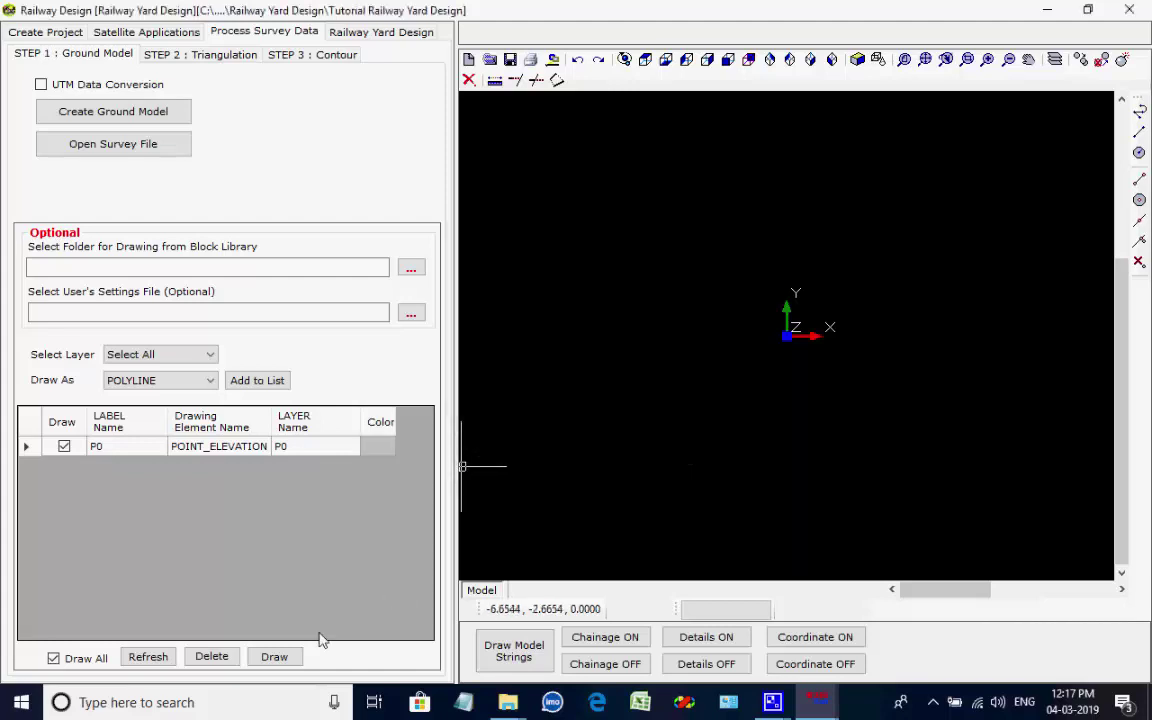
pyautogui.click(274, 658)
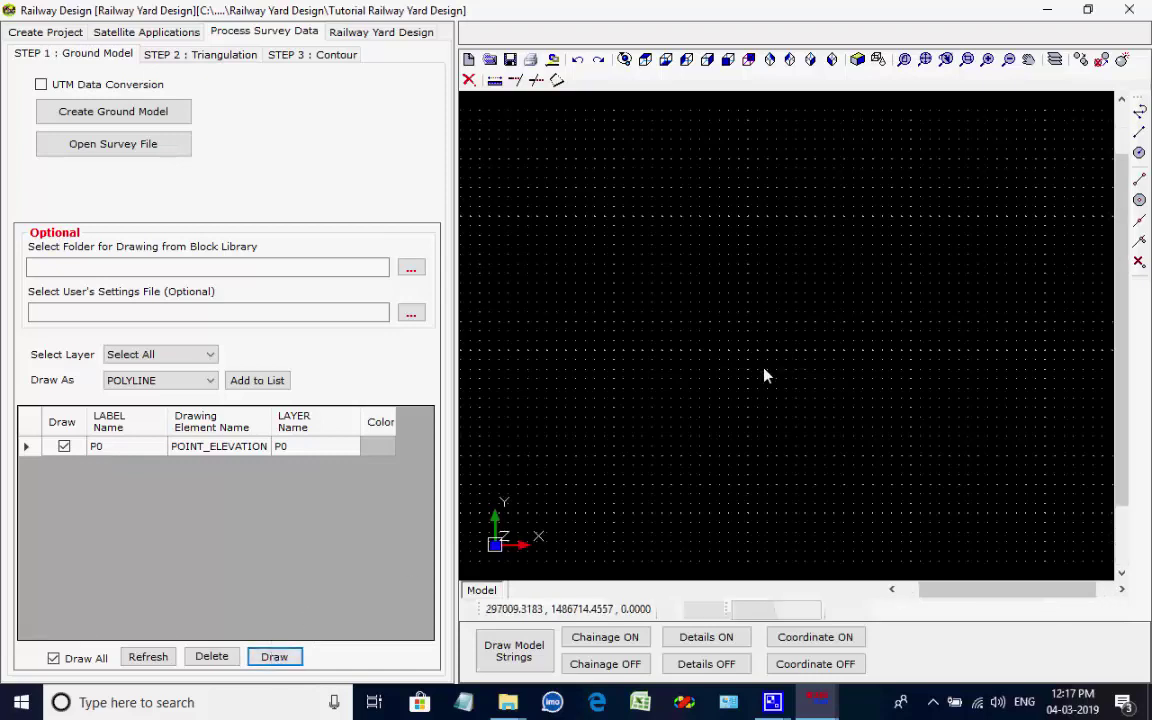
pyautogui.scroll(-2, 764, 375)
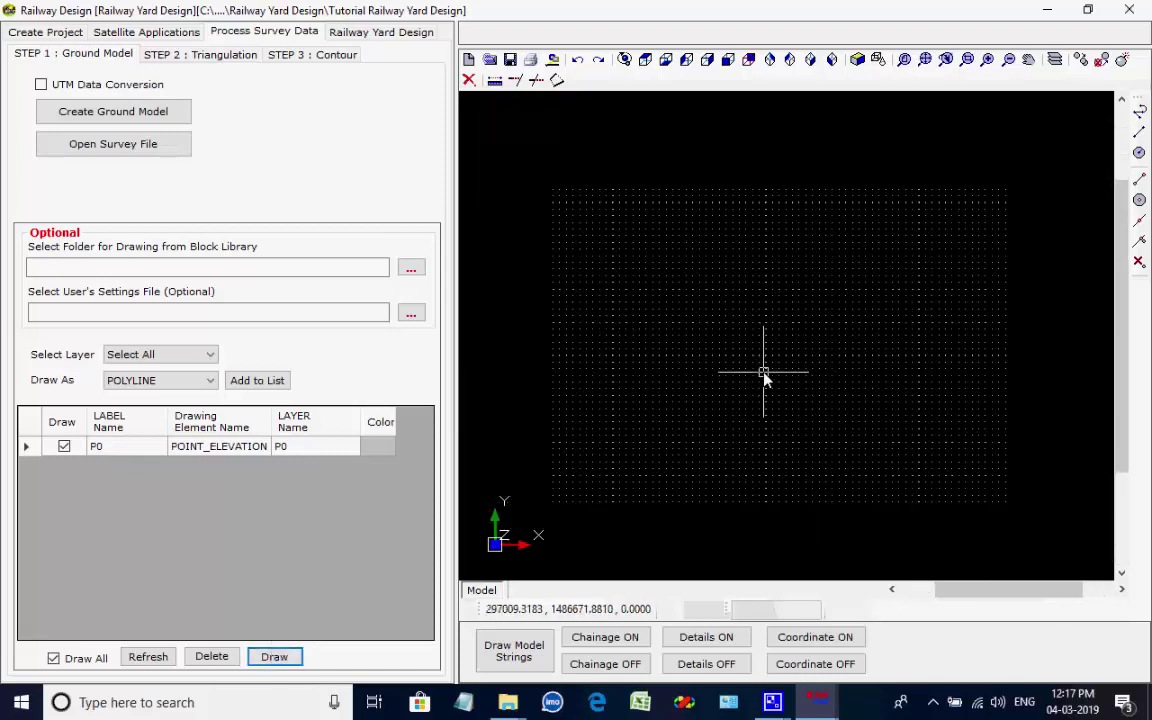
# Create the triangulation model from the SURVEY P0 string and generate its digital terrain model
pyautogui.click(237, 60)
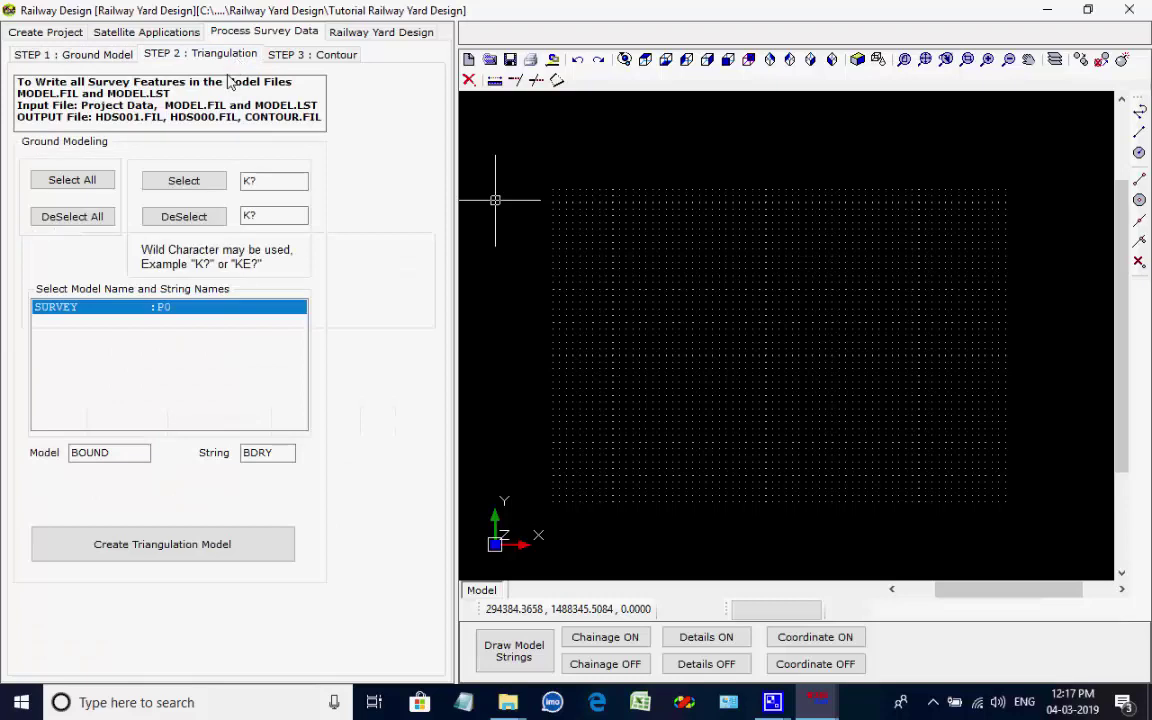
pyautogui.click(166, 312)
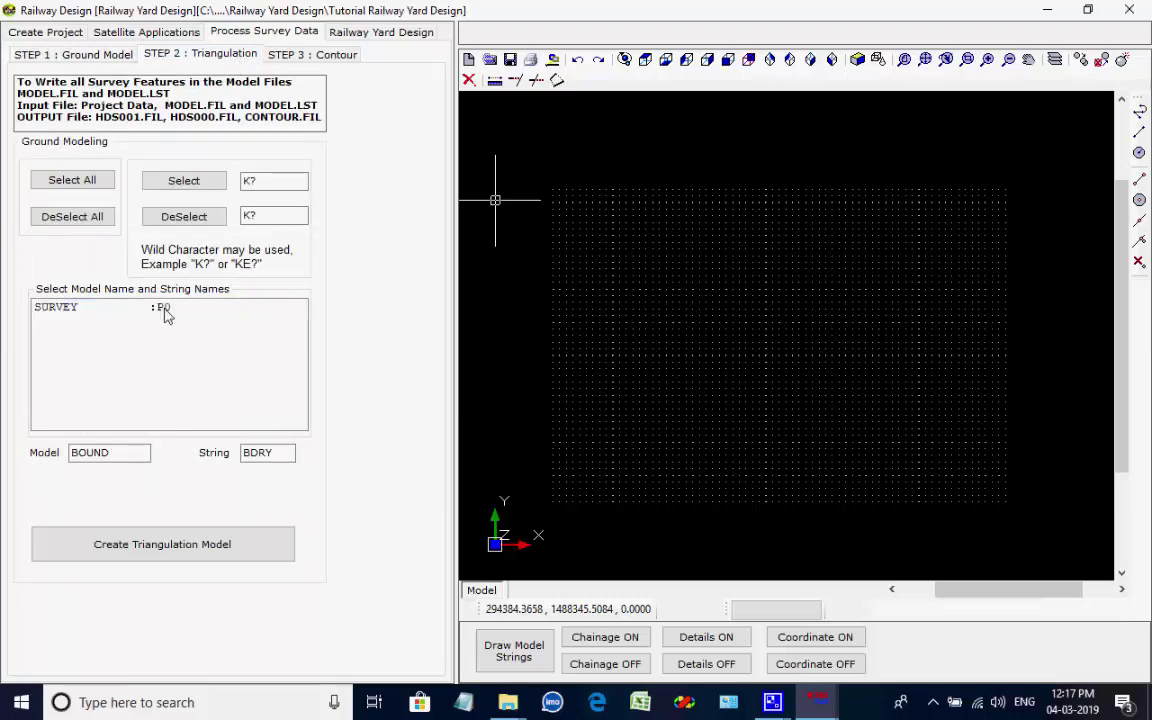
pyautogui.click(166, 313)
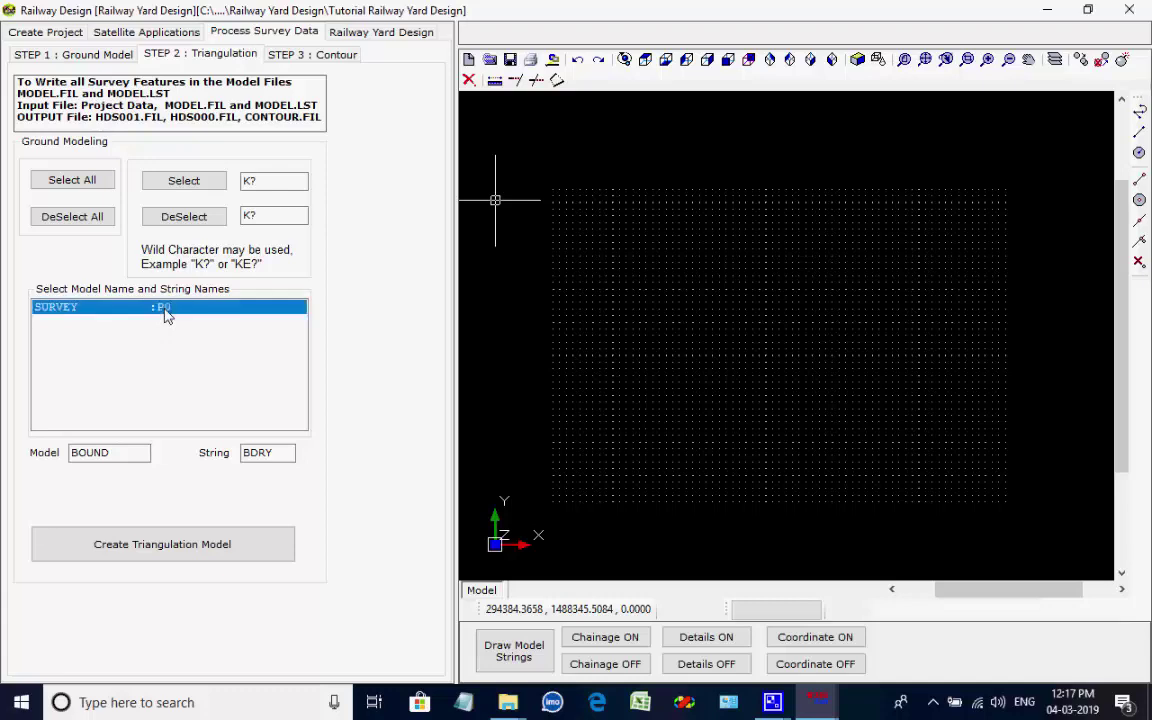
pyautogui.click(183, 549)
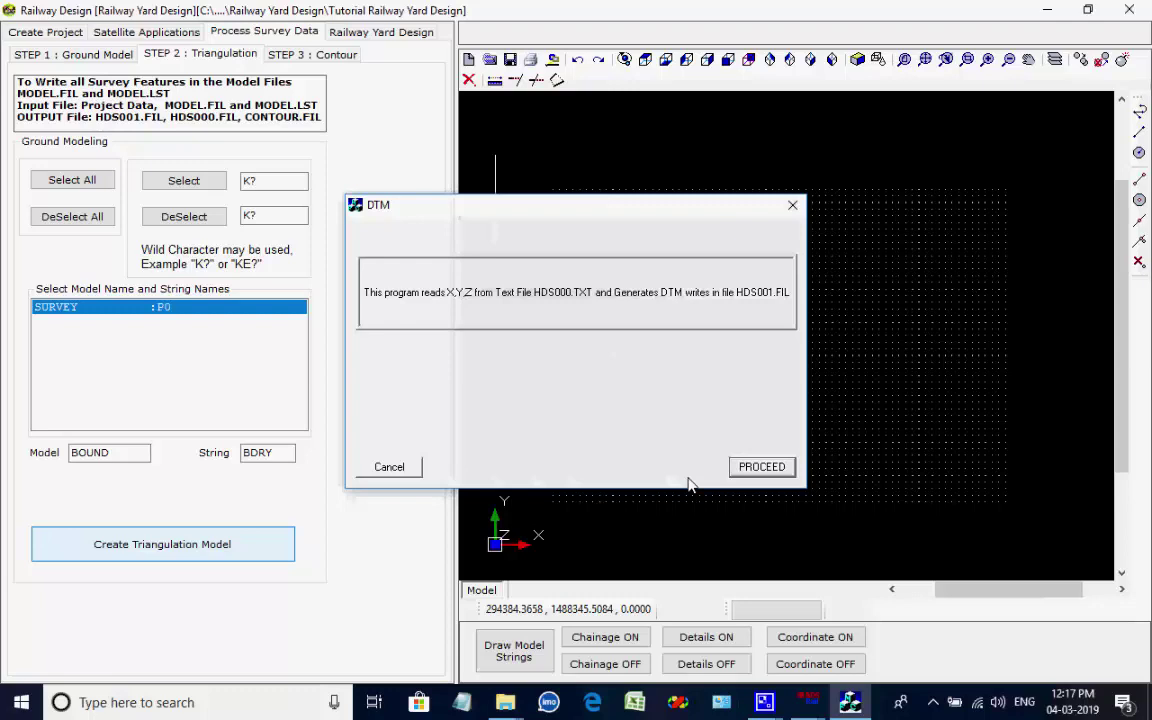
pyautogui.click(763, 470)
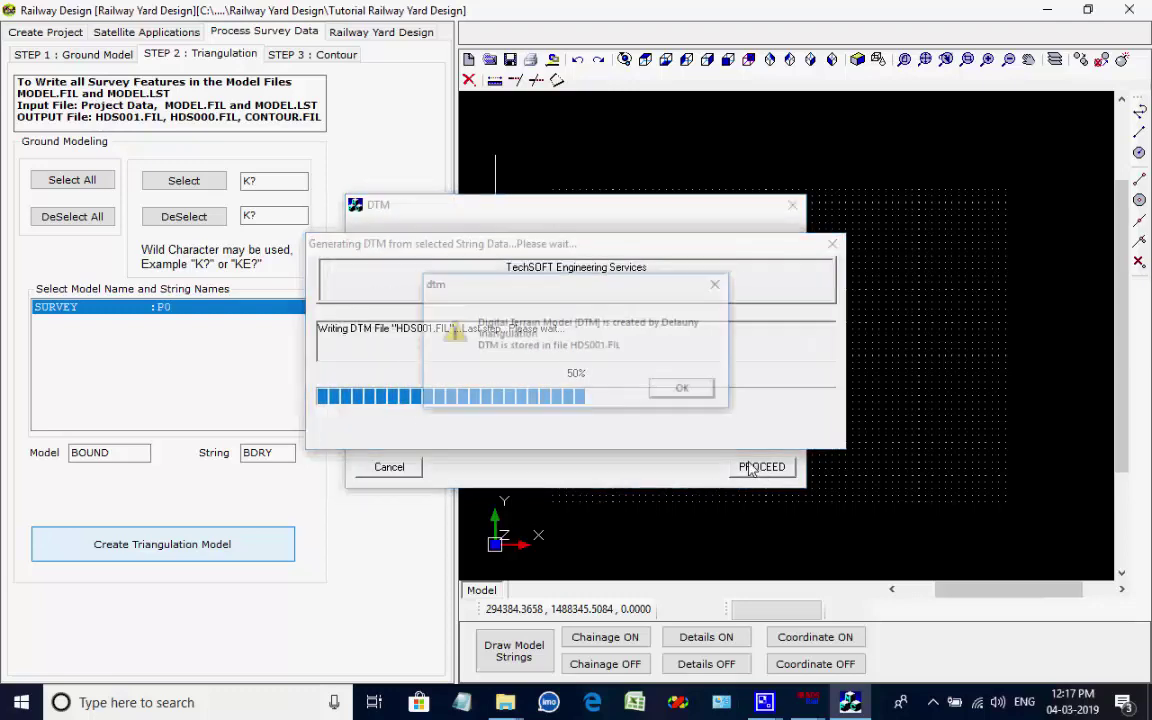
pyautogui.click(687, 392)
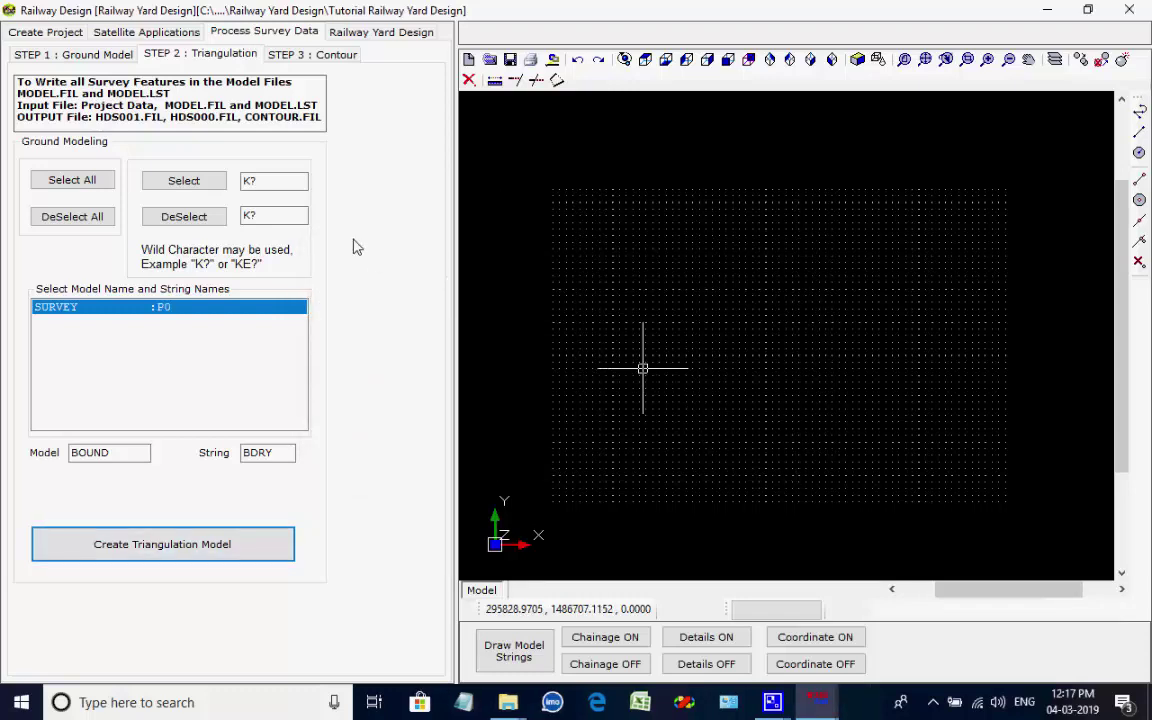
# Generate the contour model with a 0.1 primary increment and 0.5 secondary and elevation-text increments, then quit the contour program
pyautogui.click(337, 57)
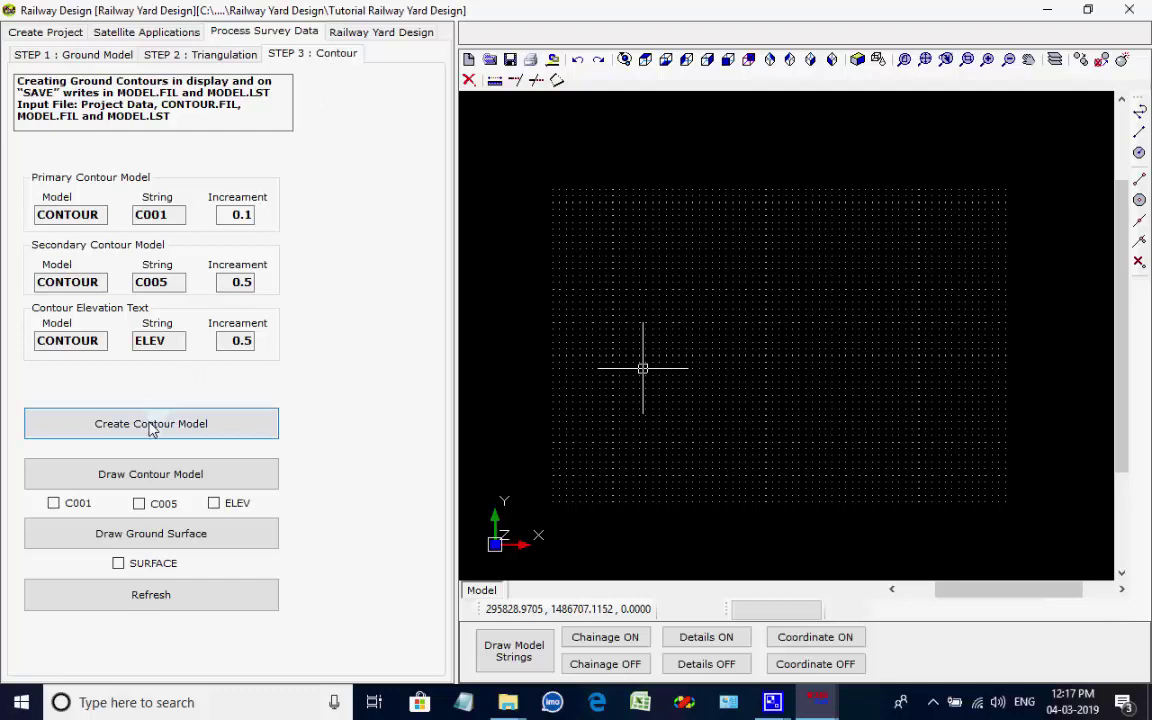
pyautogui.moveTo(222, 215); pyautogui.dragTo(273, 219)
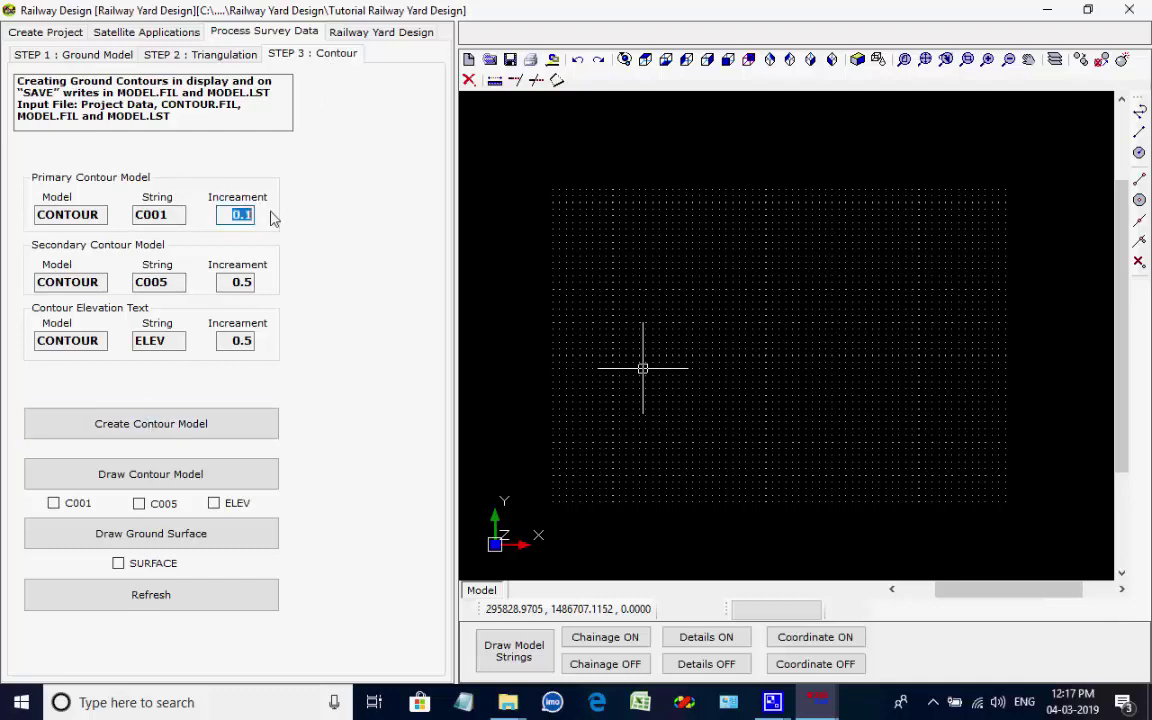
pyautogui.moveTo(223, 282); pyautogui.dragTo(248, 287)
pyautogui.moveTo(222, 341); pyautogui.dragTo(266, 345)
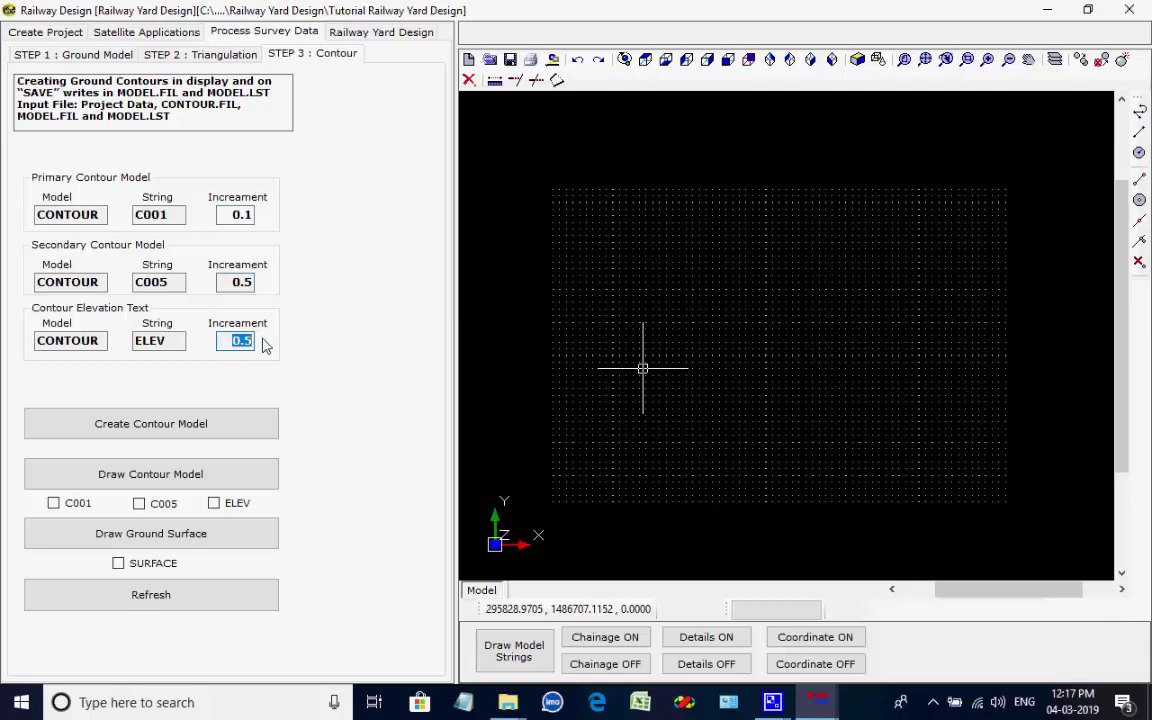
pyautogui.click(170, 428)
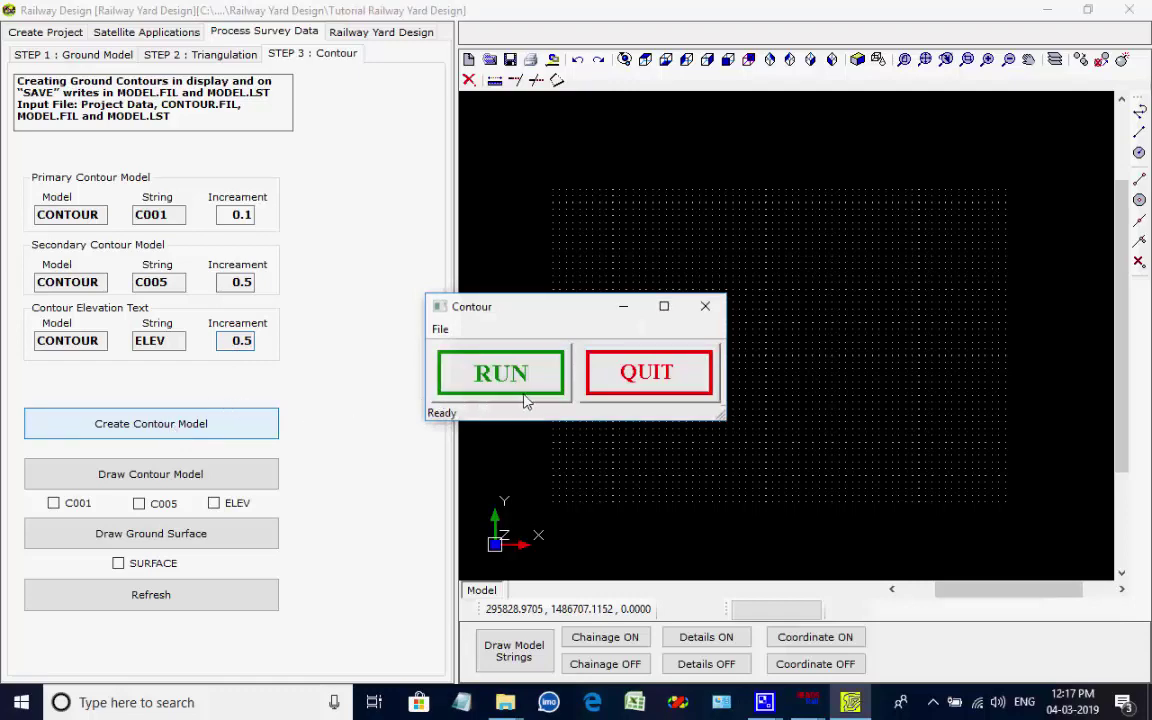
pyautogui.click(484, 377)
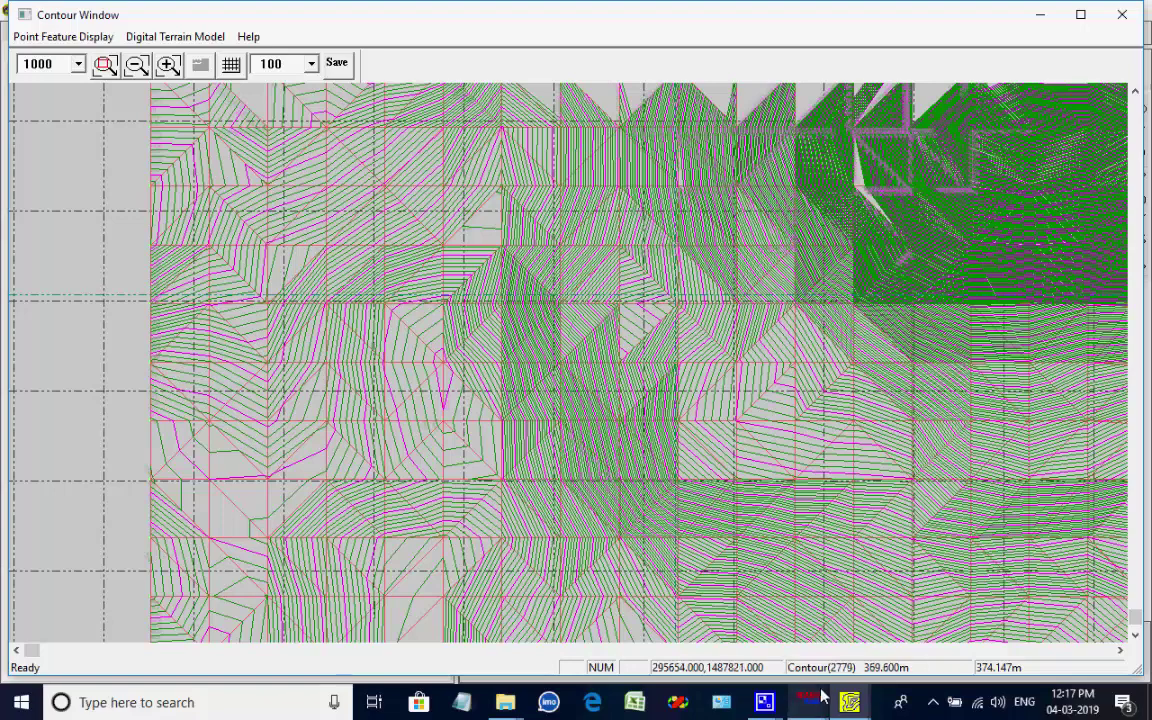
pyautogui.click(850, 702)
pyautogui.click(830, 645)
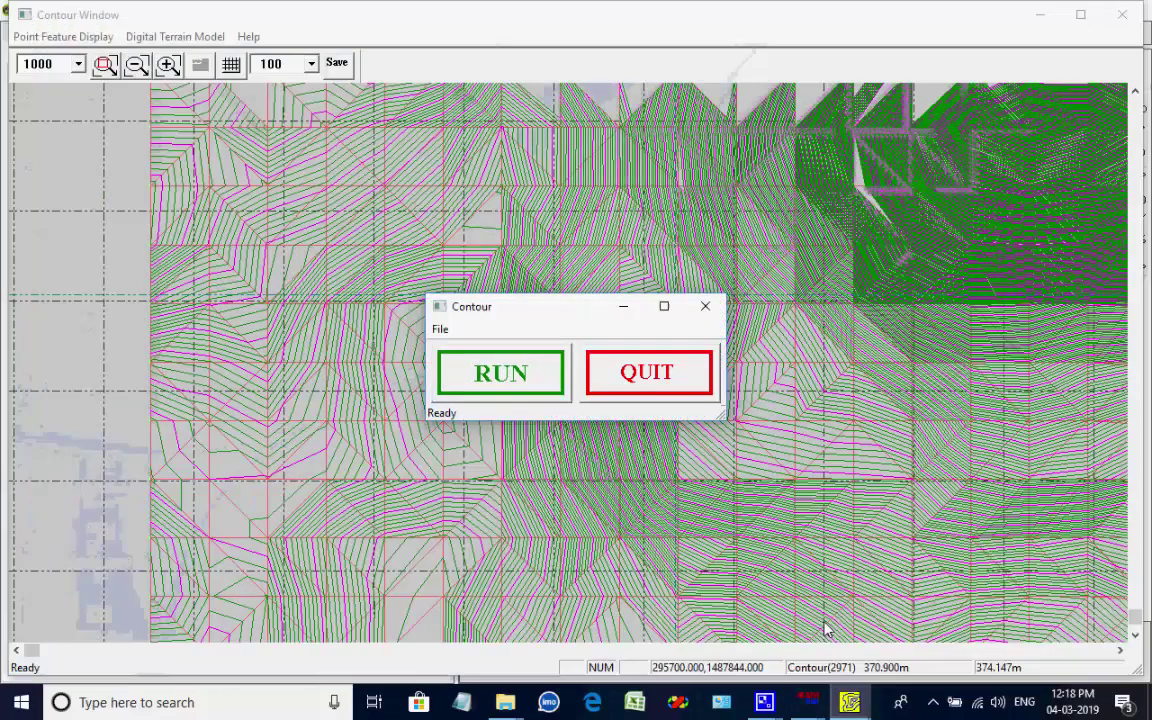
pyautogui.click(692, 378)
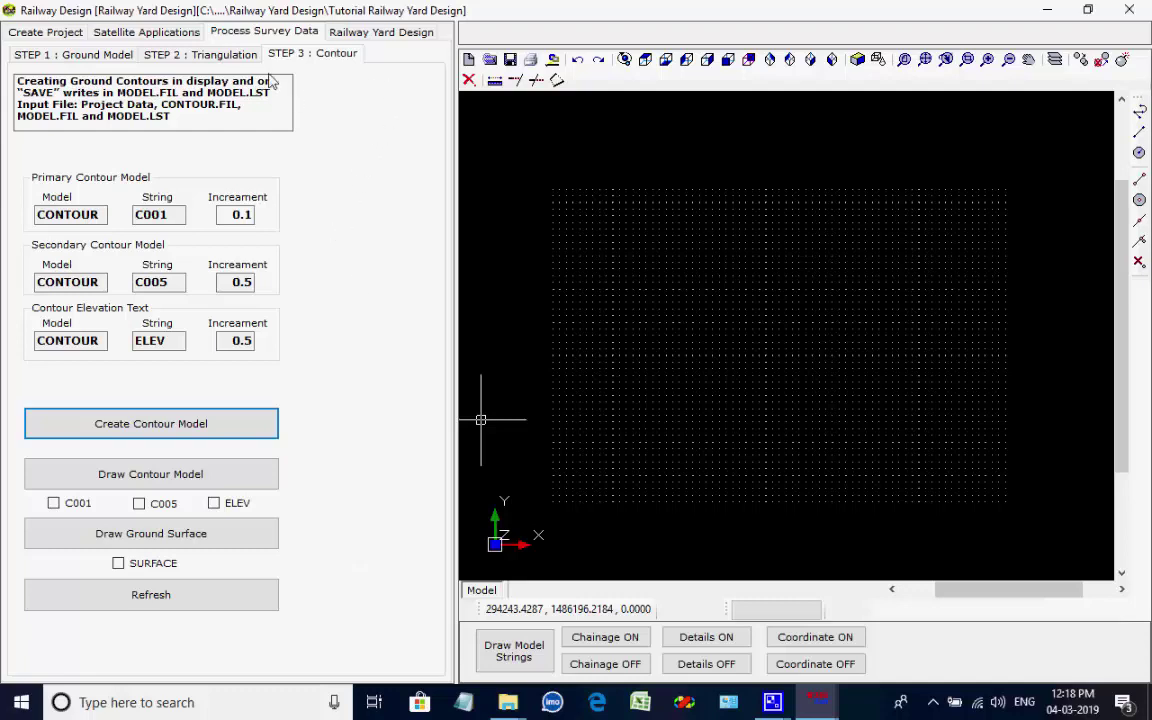
# Open the Railway Yard Design horizontal alignment data and start processing all listed HALIGN strings
pyautogui.click(386, 32)
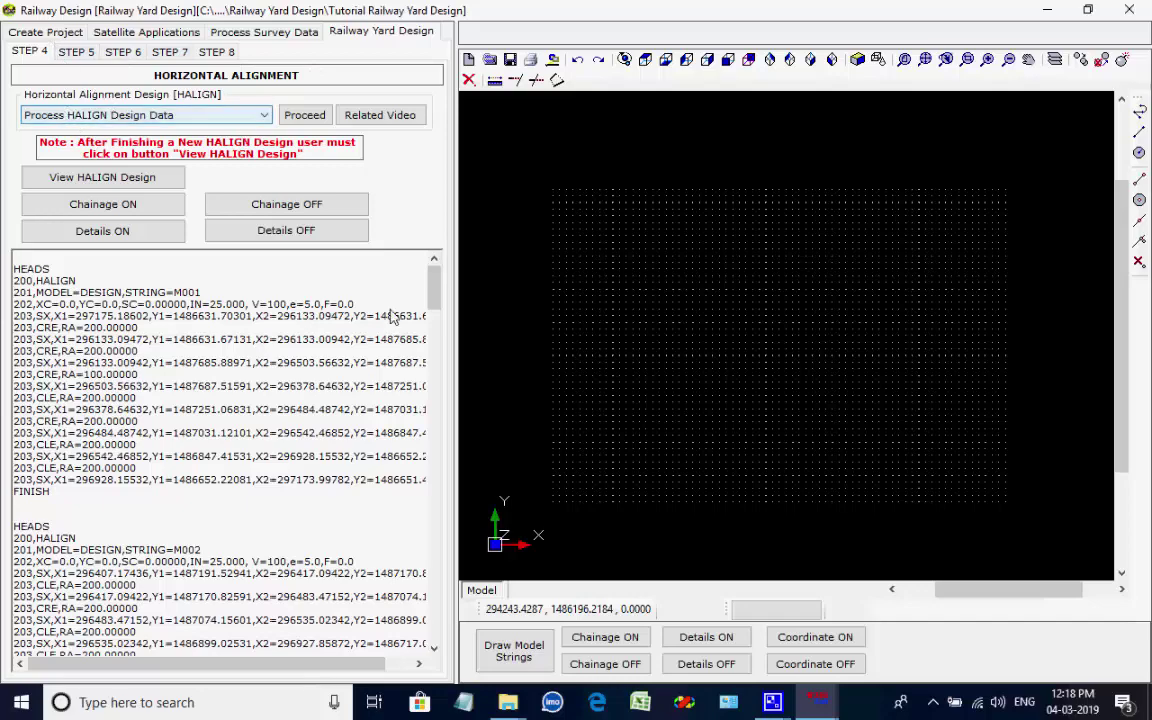
pyautogui.moveTo(433, 290); pyautogui.dragTo(453, 272)
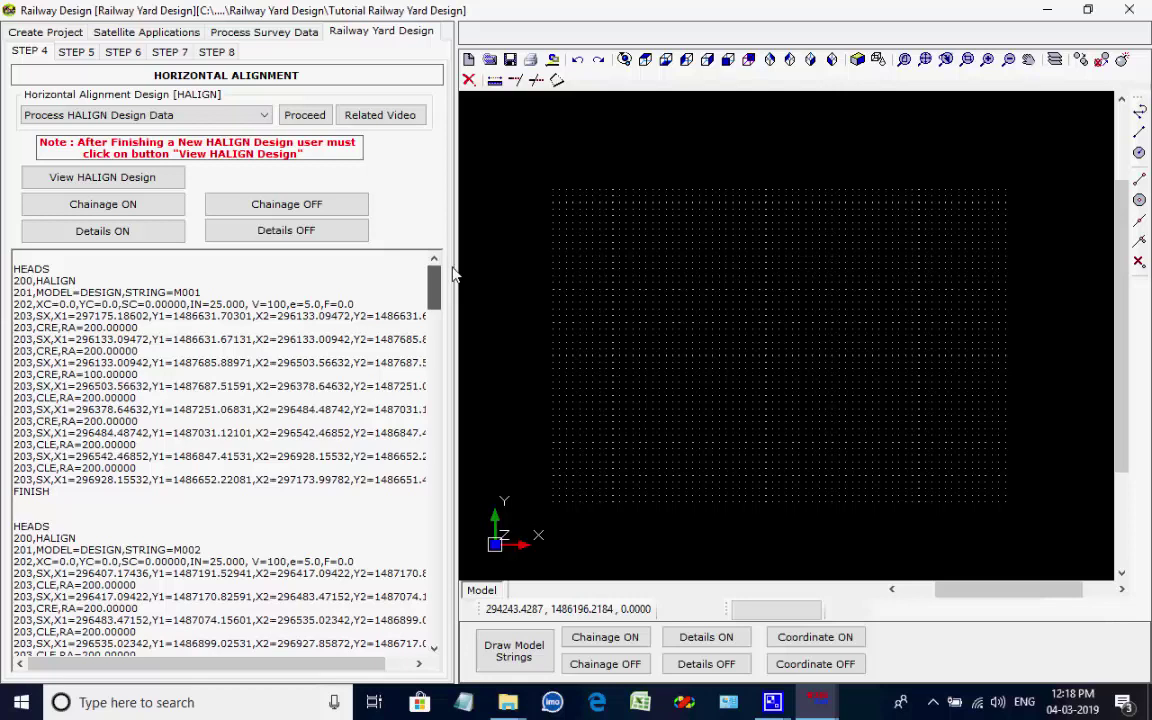
pyautogui.click(306, 116)
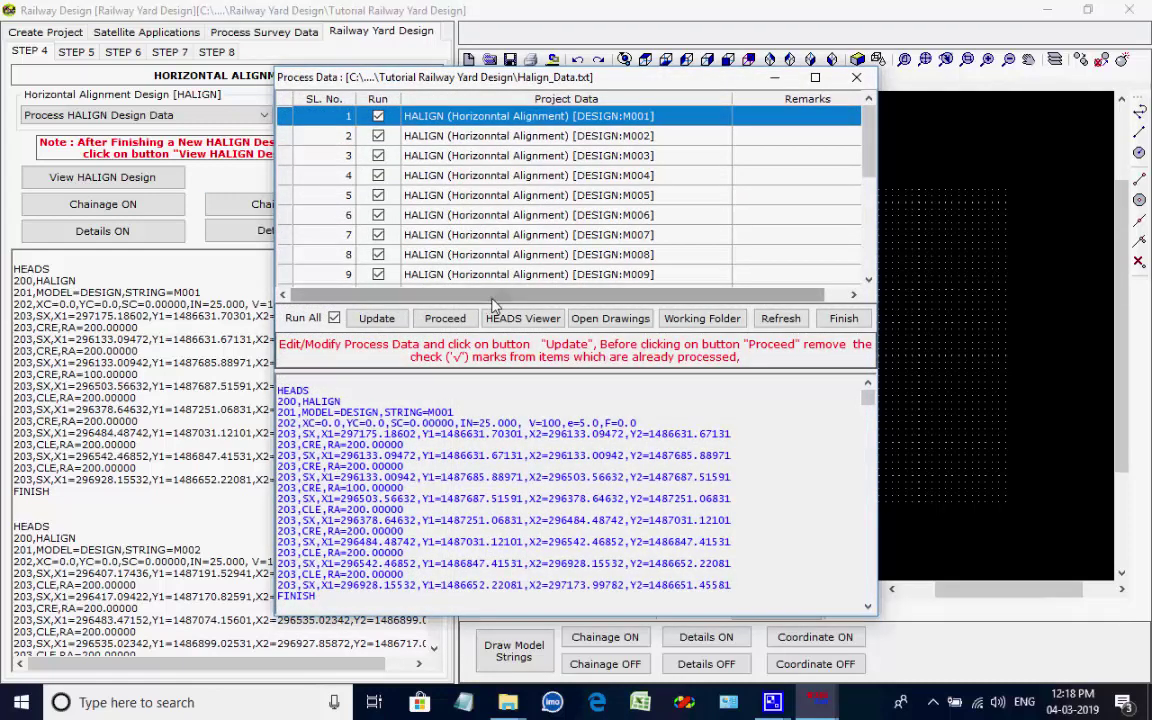
pyautogui.click(443, 319)
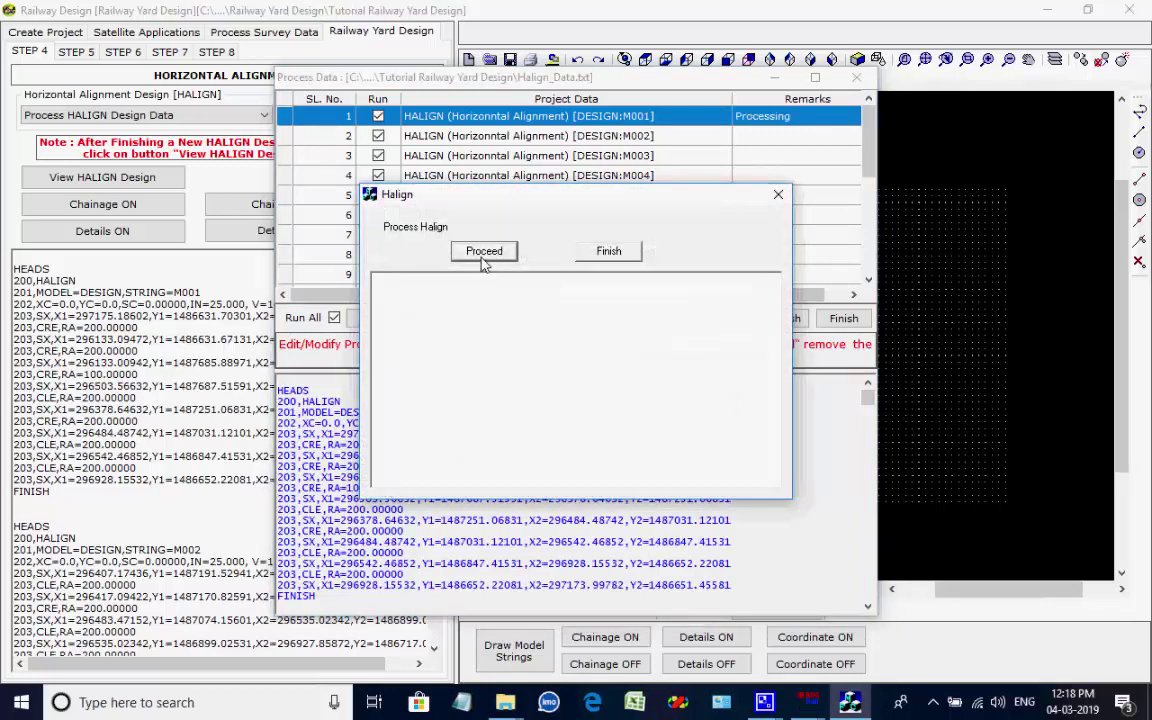
# Process the horizontal alignments of DESIGN strings M001, M002 and M003, acknowledging and finishing each run
pyautogui.click(484, 252)
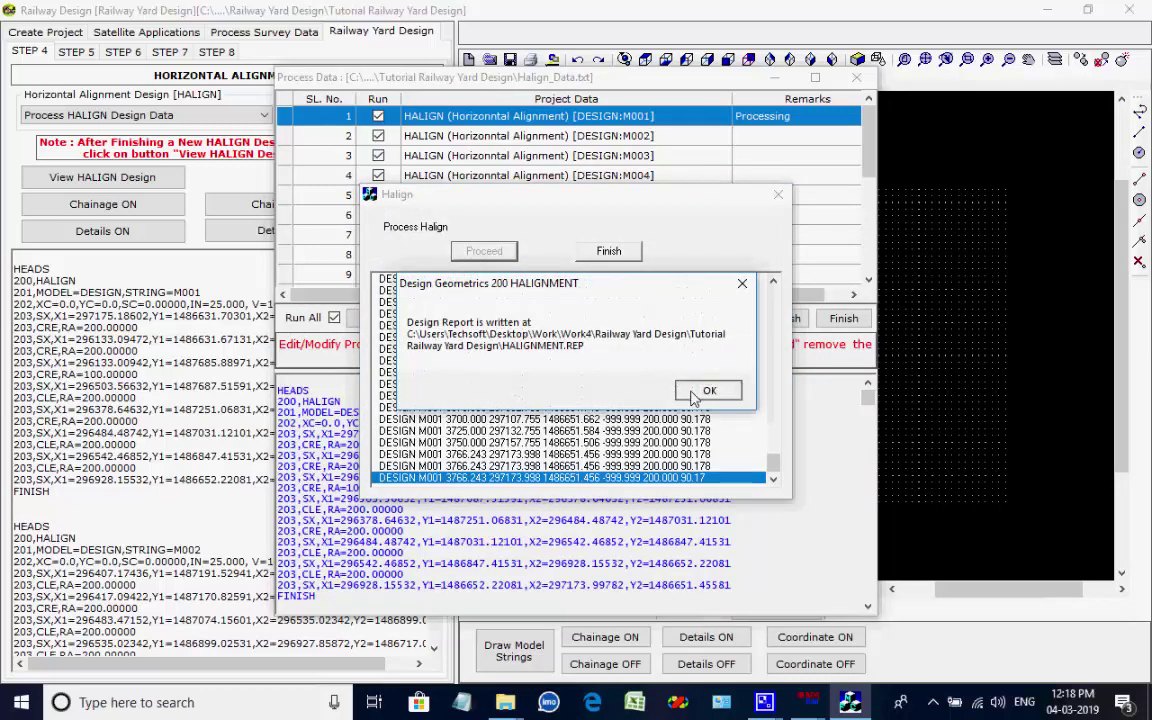
pyautogui.click(697, 392)
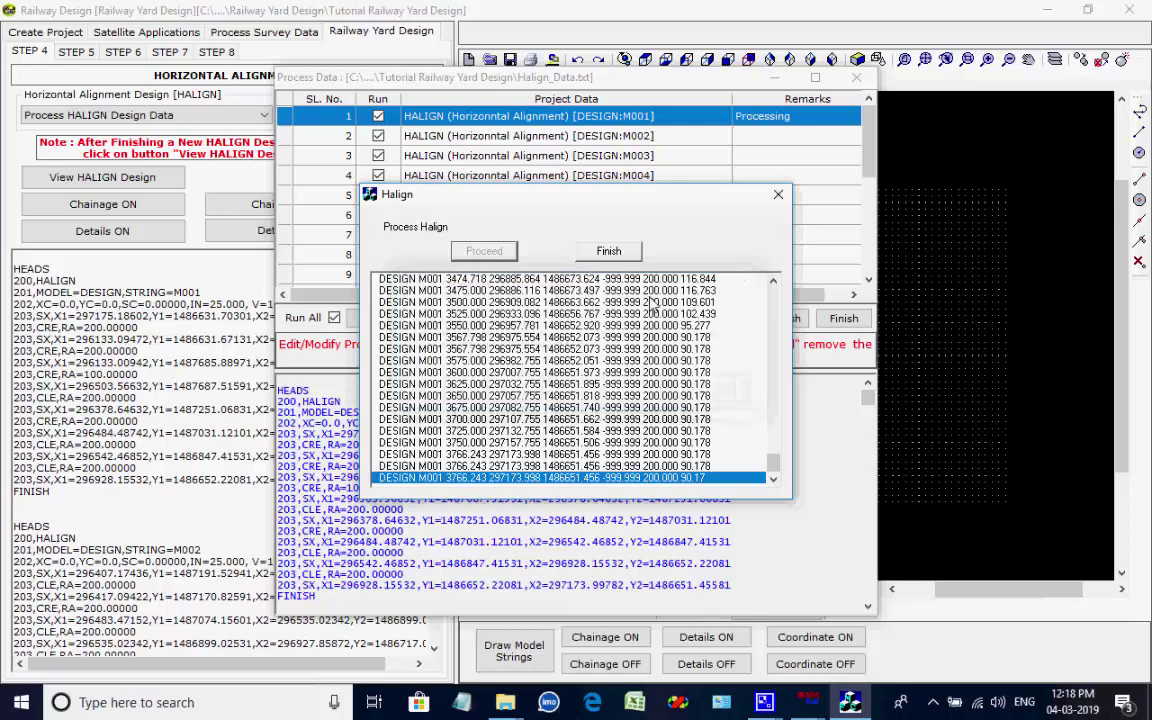
pyautogui.click(622, 252)
pyautogui.click(483, 250)
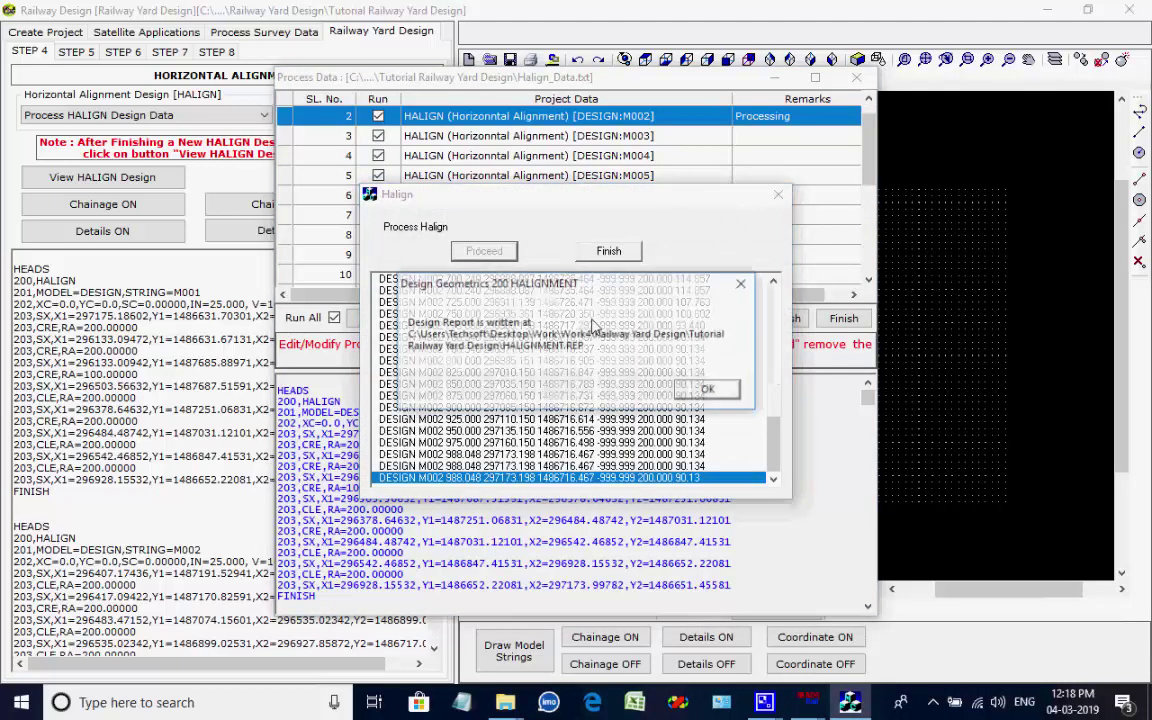
pyautogui.click(708, 391)
pyautogui.click(606, 254)
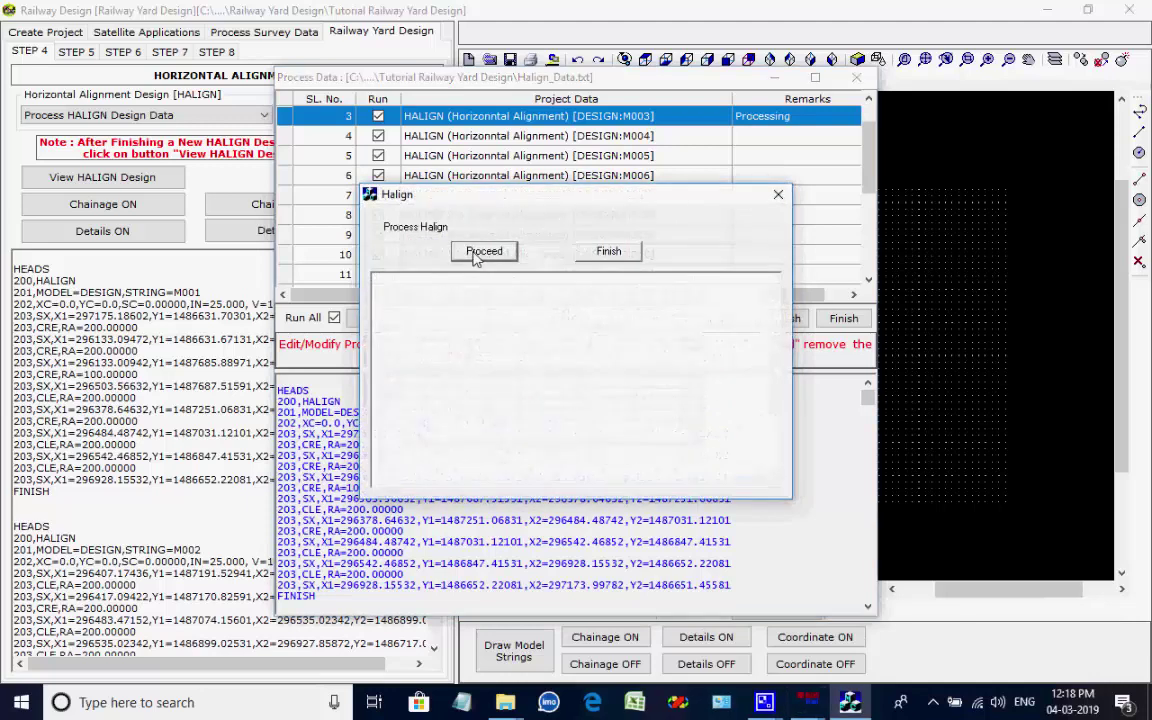
pyautogui.click(481, 252)
pyautogui.click(708, 389)
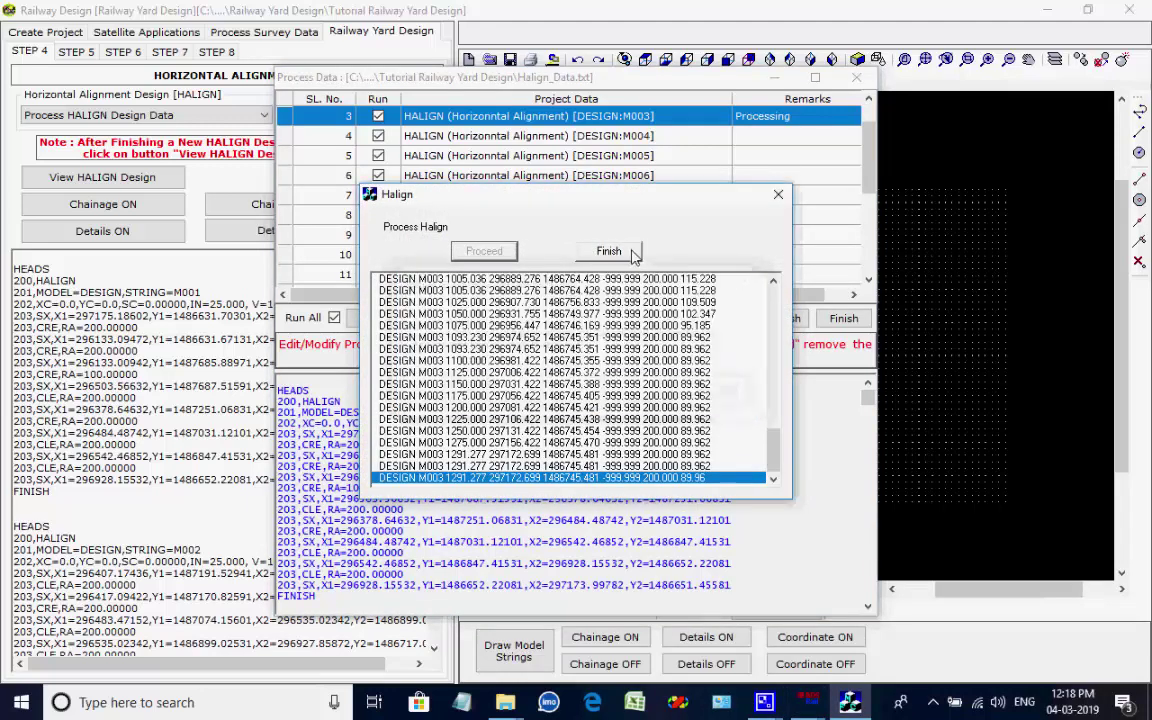
pyautogui.click(608, 251)
# Process the horizontal alignments of DESIGN strings M004, M005 and M006, acknowledging and finishing each run
pyautogui.click(484, 251)
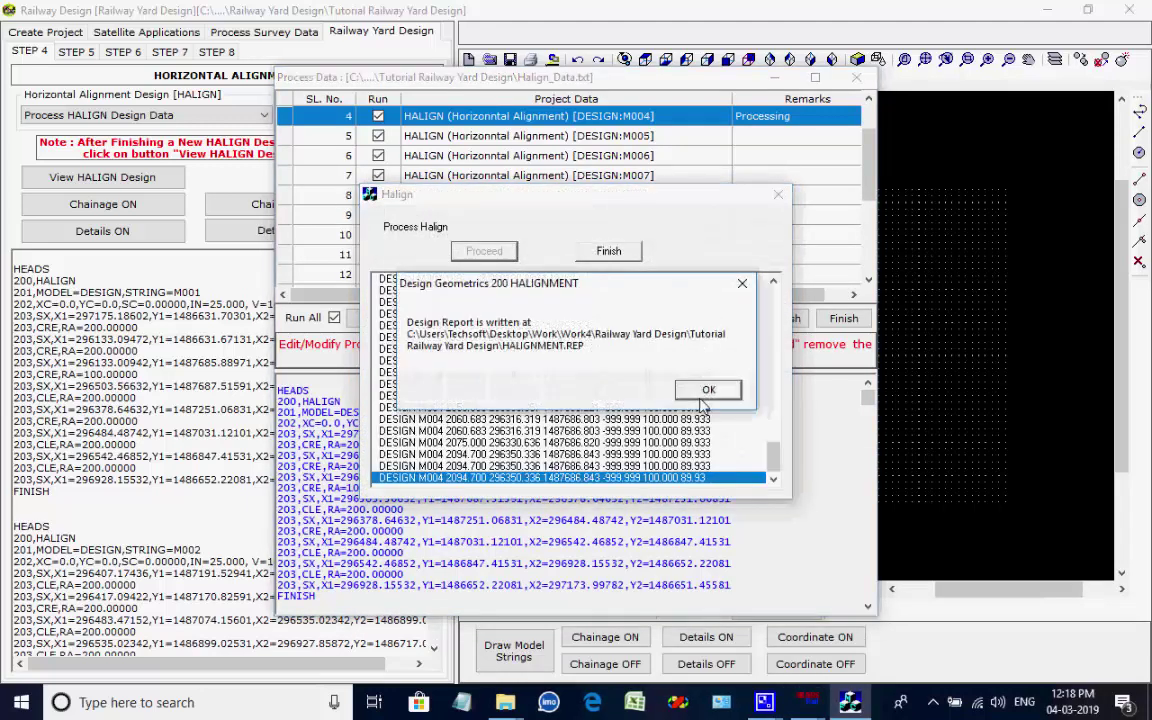
pyautogui.click(706, 390)
pyautogui.click(612, 252)
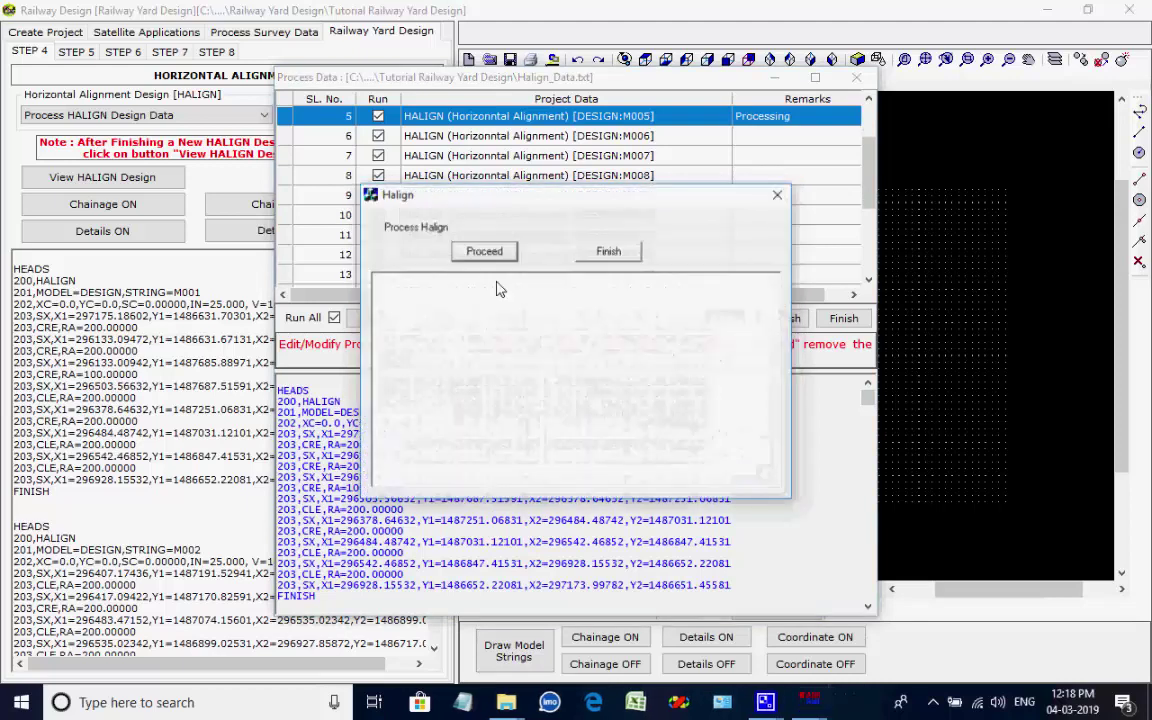
pyautogui.click(484, 251)
pyautogui.click(707, 391)
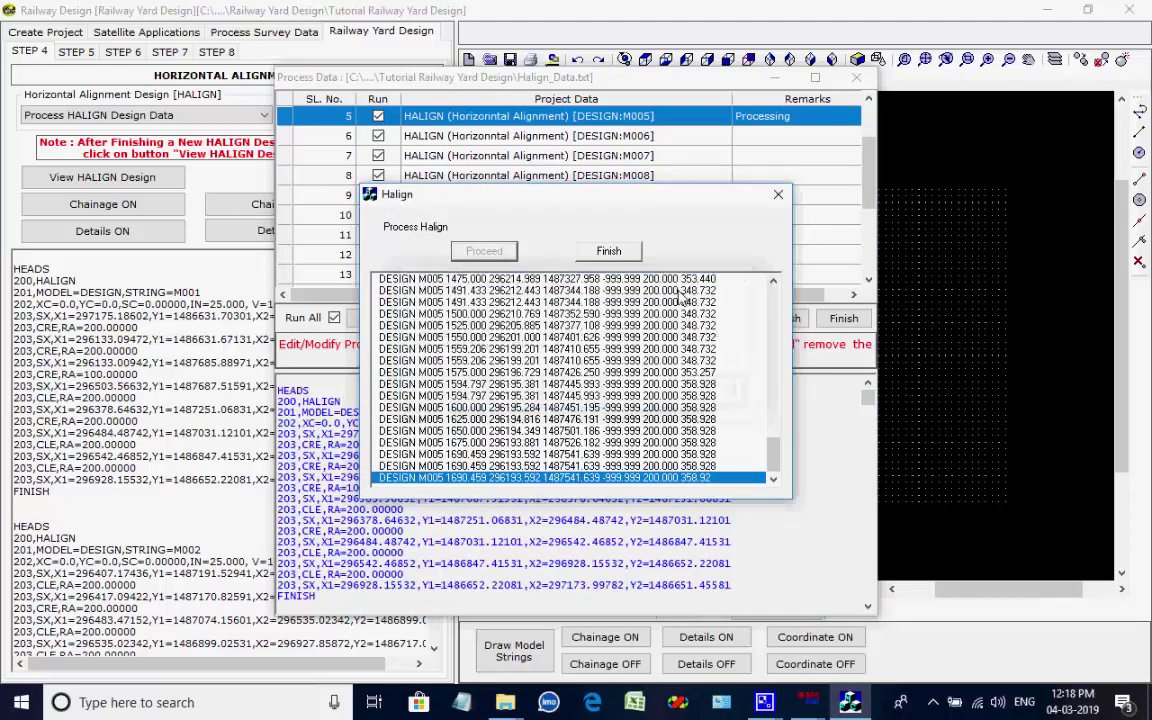
pyautogui.click(608, 251)
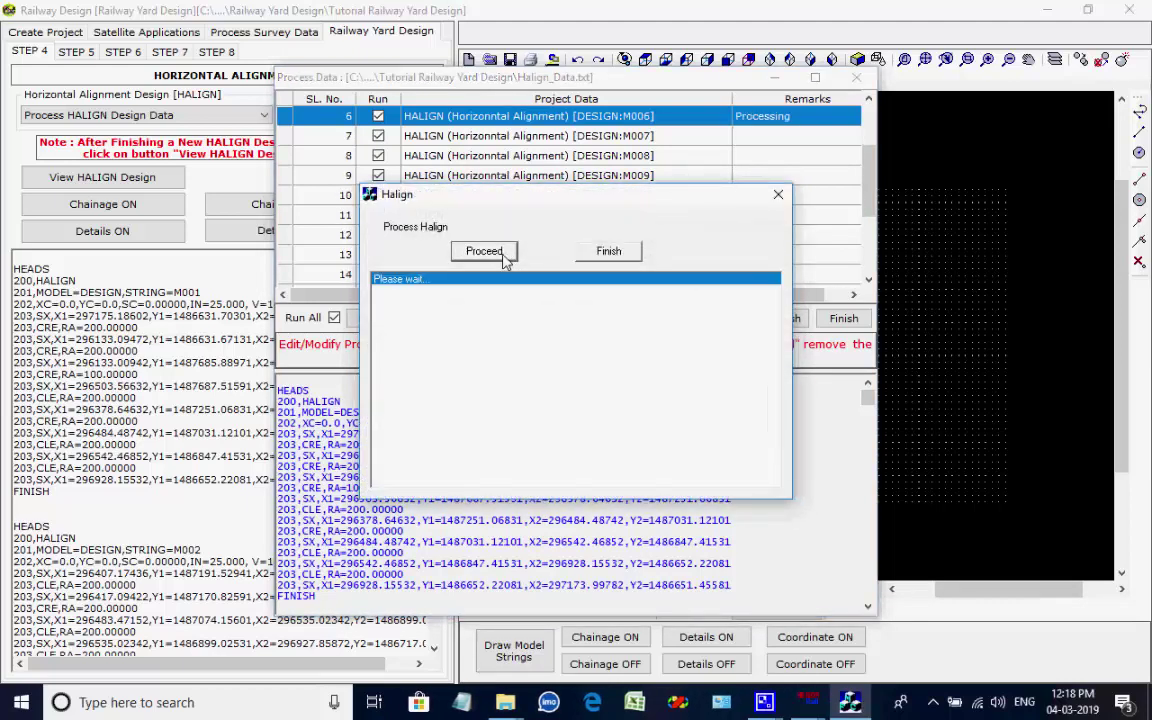
pyautogui.click(505, 256)
pyautogui.click(705, 391)
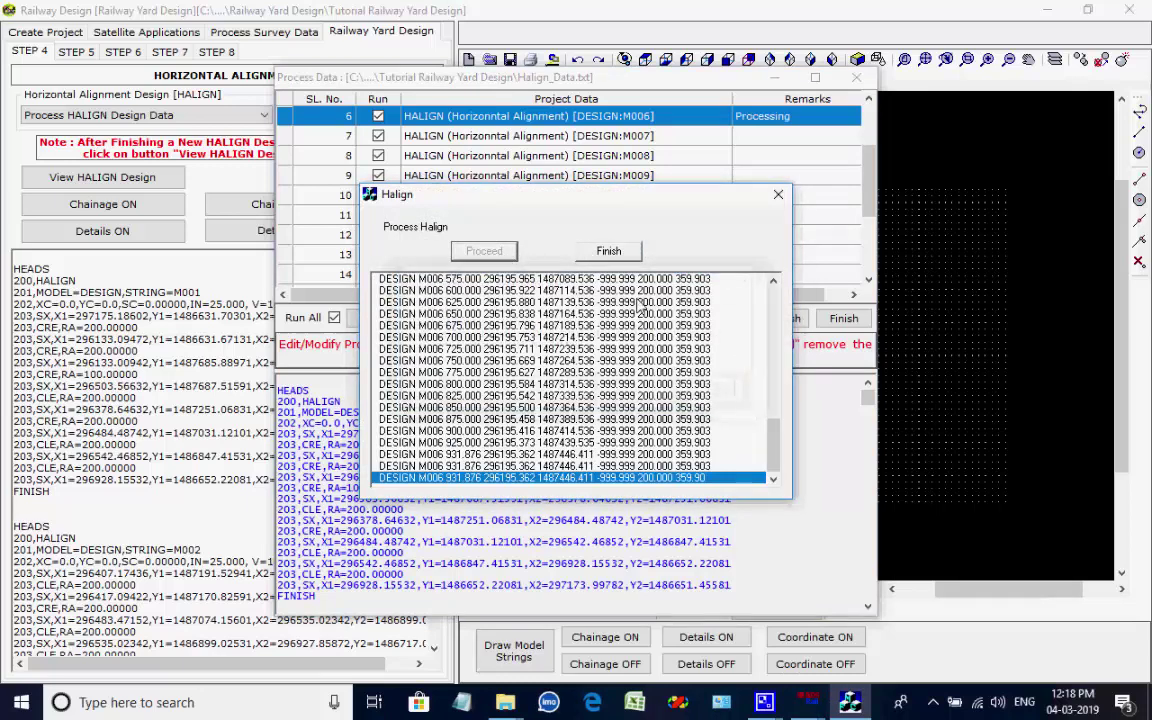
pyautogui.click(609, 251)
# Process the horizontal alignments of DESIGN strings M007, M008 and M009, acknowledging and finishing each run
pyautogui.click(497, 252)
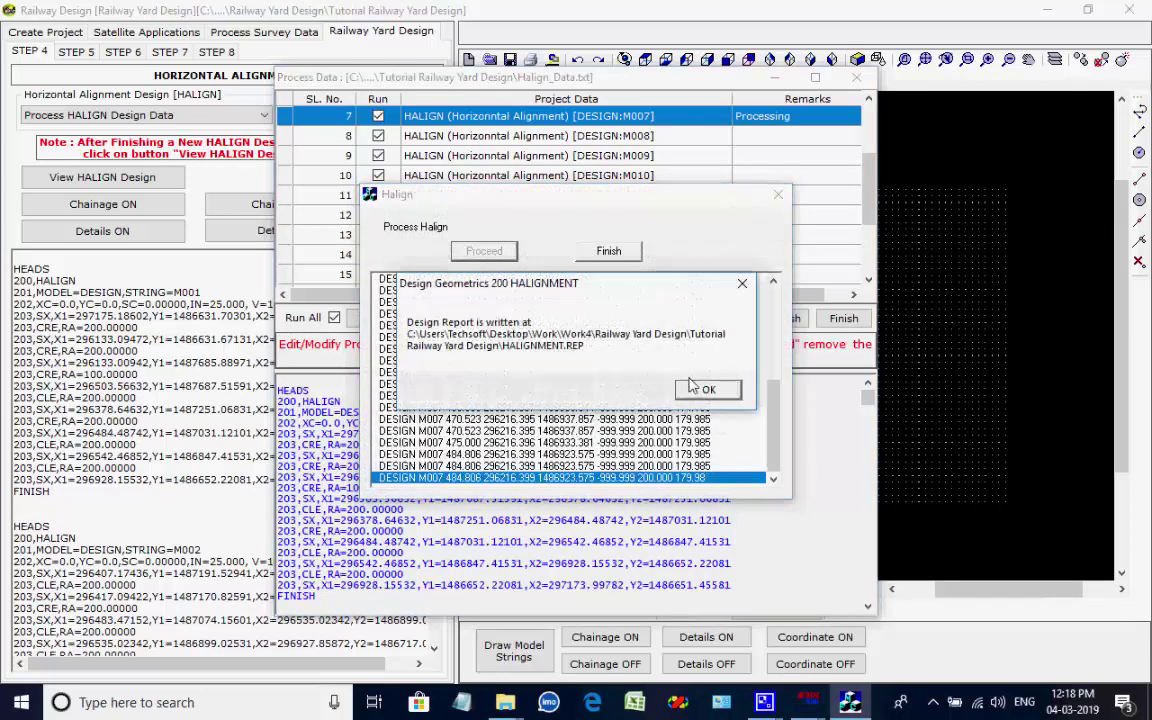
pyautogui.click(703, 391)
pyautogui.click(612, 252)
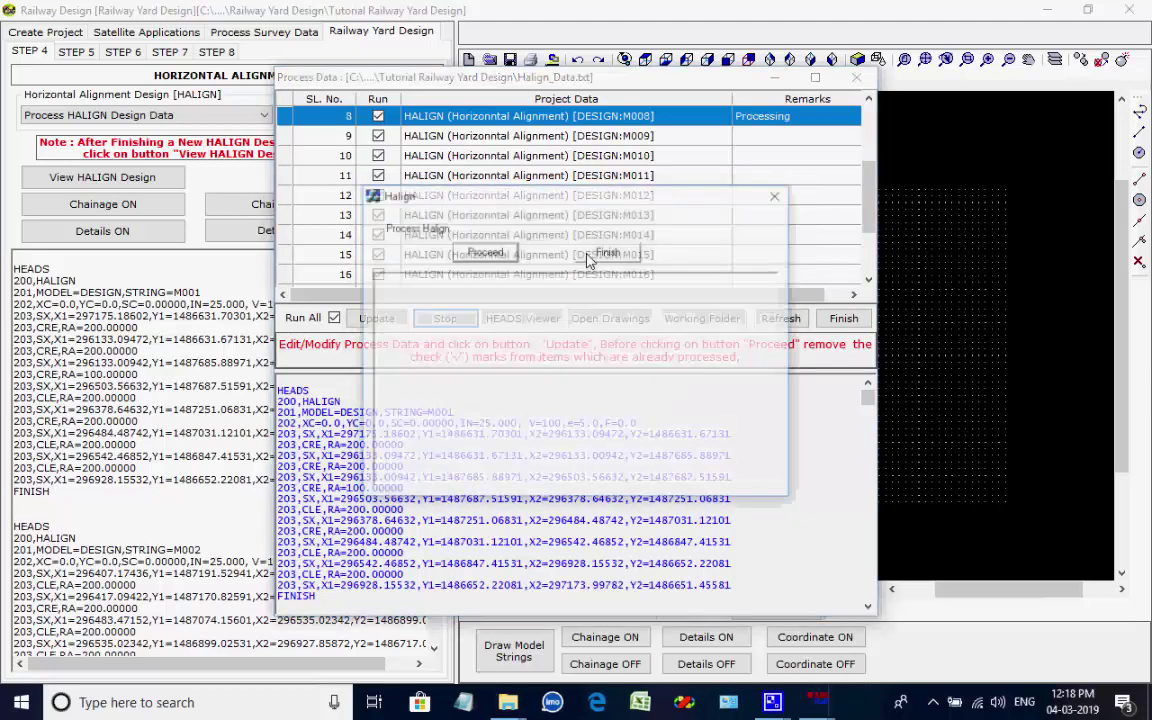
pyautogui.click(486, 251)
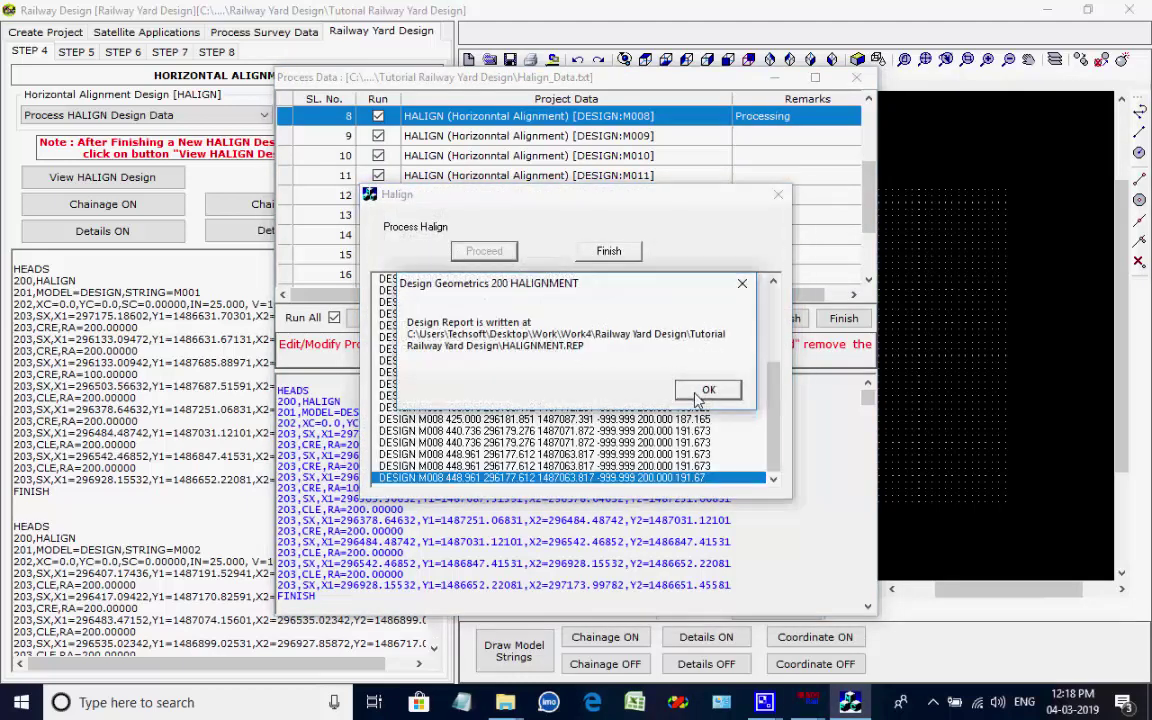
pyautogui.click(703, 390)
pyautogui.click(612, 252)
pyautogui.click(486, 251)
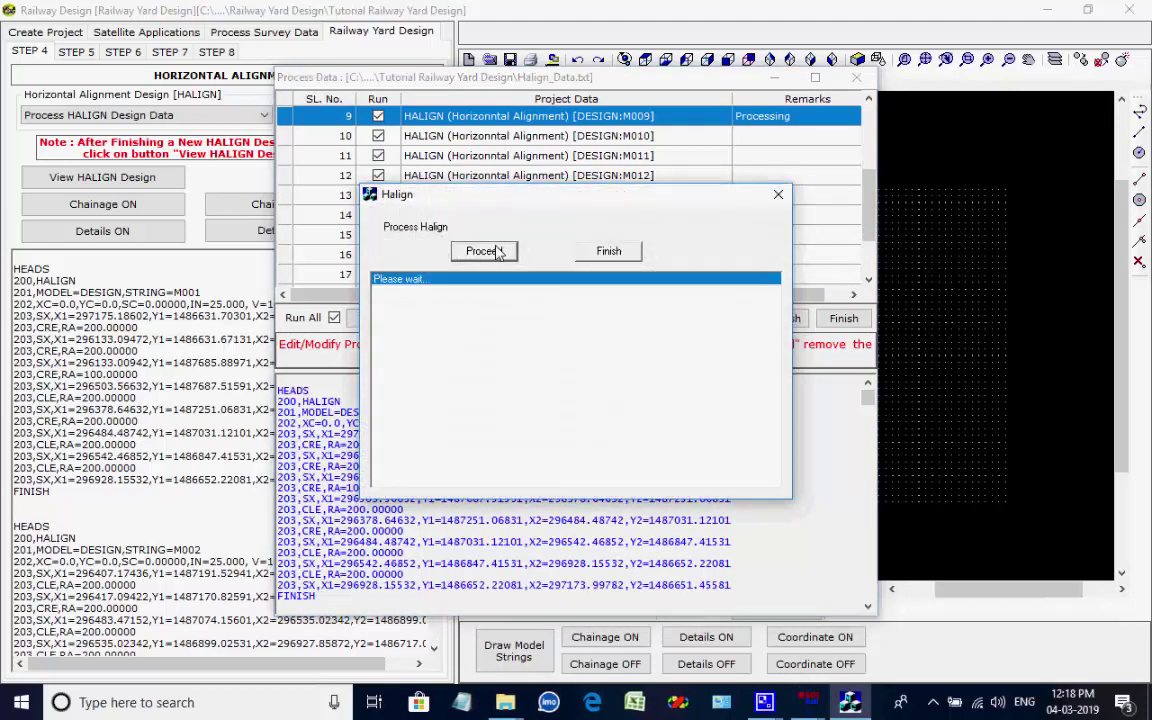
pyautogui.click(705, 390)
pyautogui.click(612, 252)
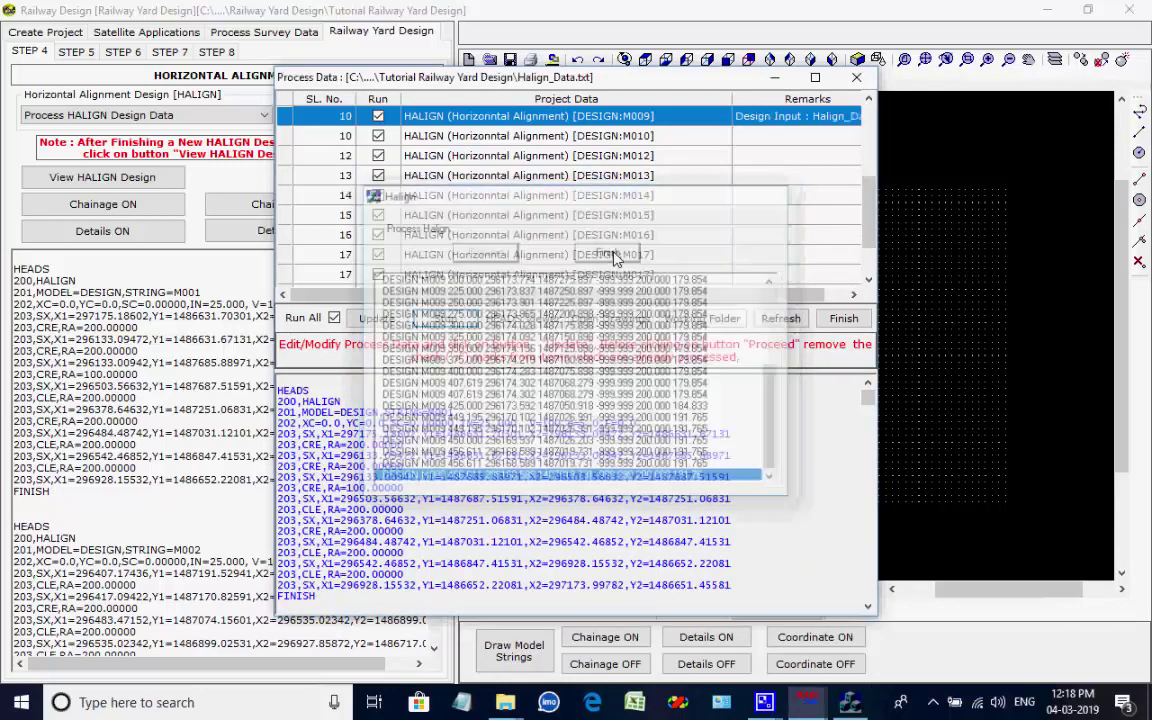
# Process the horizontal alignments of DESIGN strings M010, M011 and M012, acknowledging and finishing each run
pyautogui.click(486, 251)
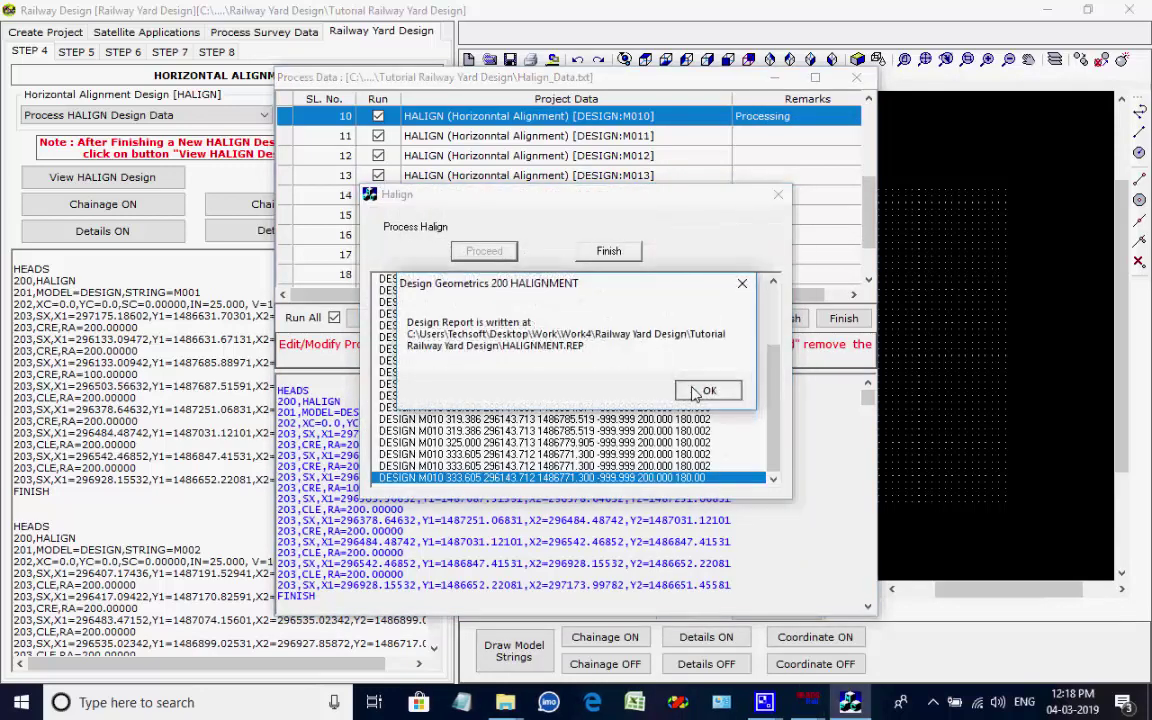
pyautogui.click(703, 390)
pyautogui.click(609, 252)
pyautogui.click(514, 251)
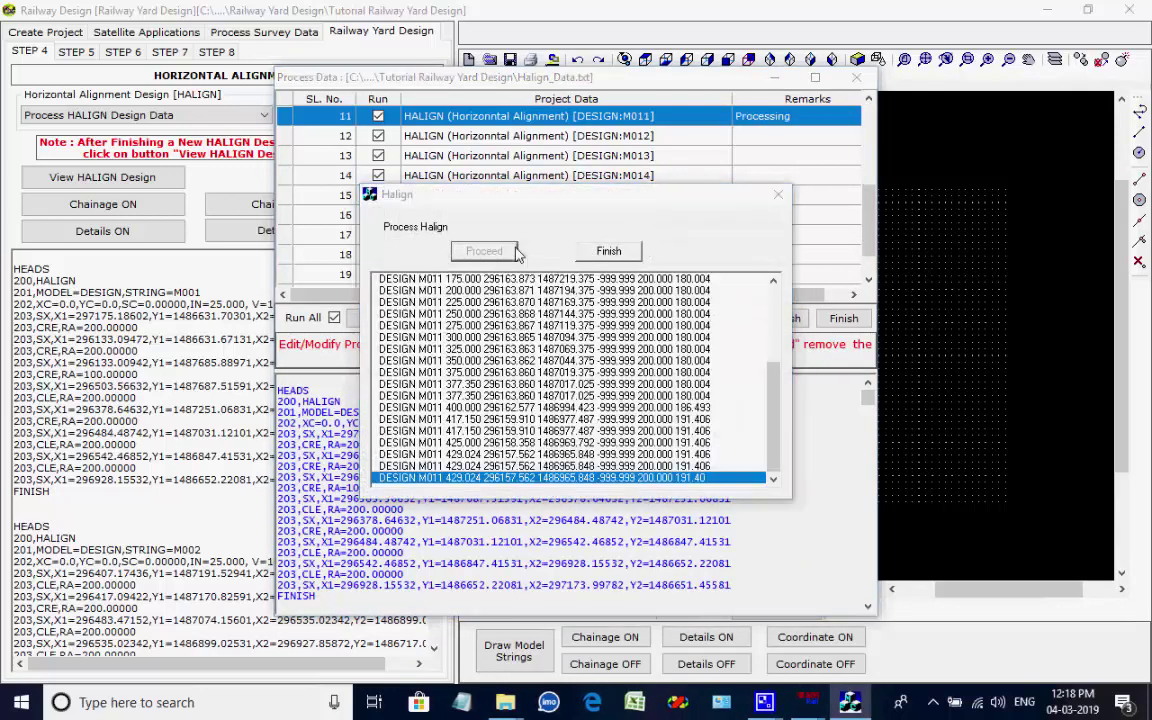
pyautogui.click(684, 388)
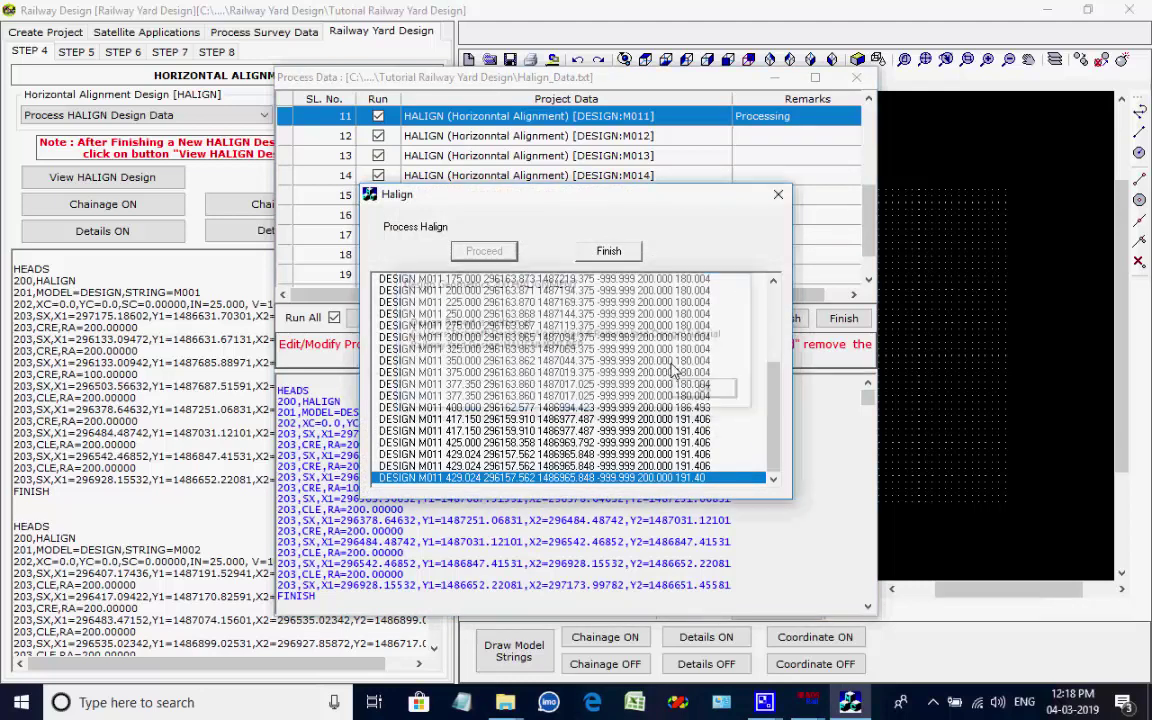
pyautogui.click(612, 251)
pyautogui.click(486, 251)
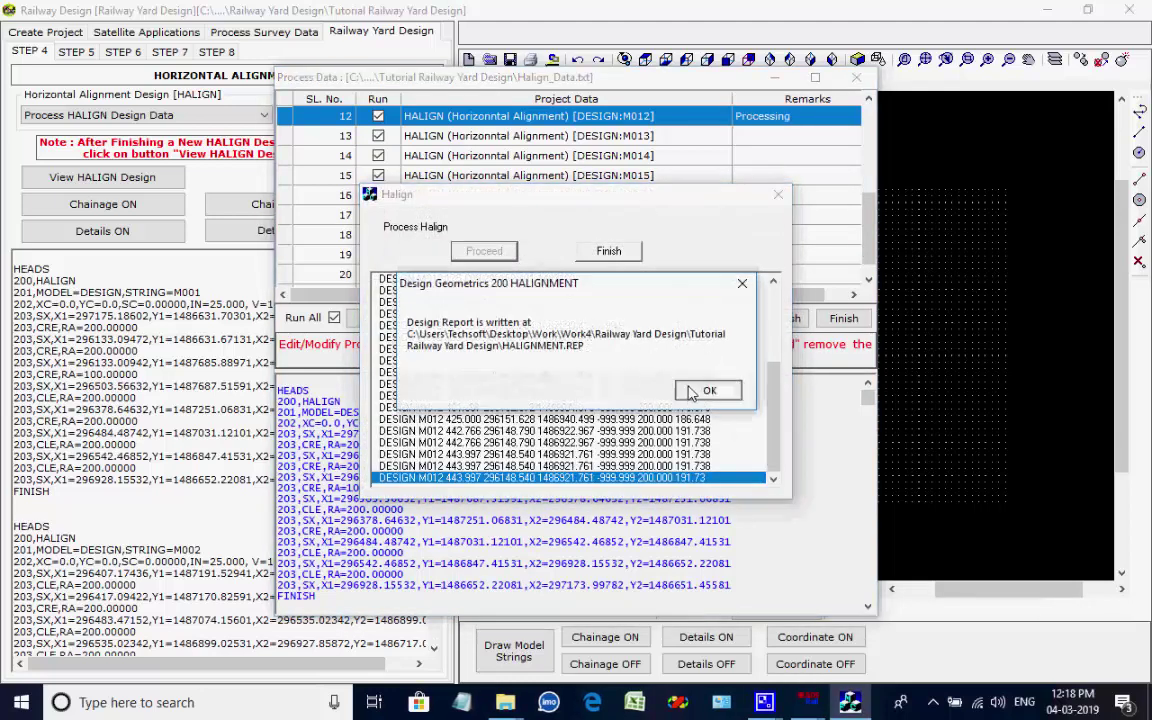
pyautogui.click(703, 390)
pyautogui.click(609, 251)
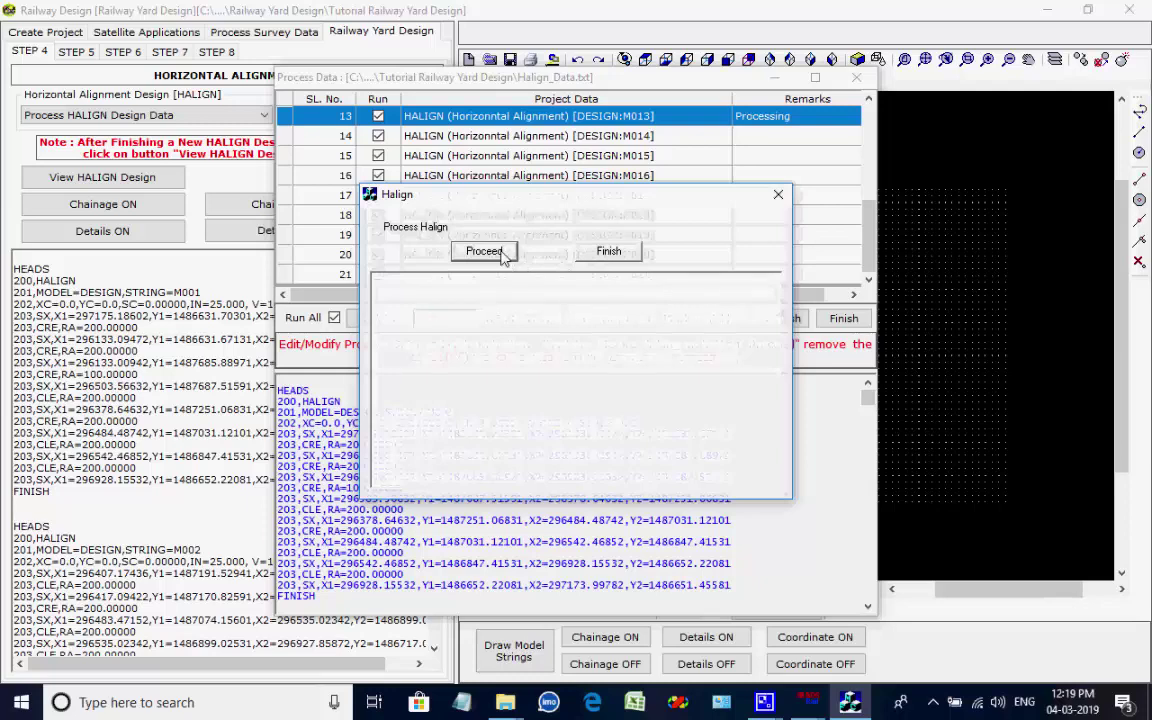
# Process the horizontal alignments of DESIGN strings M013, M014 and M015, acknowledging and finishing each run
pyautogui.click(503, 253)
pyautogui.click(705, 388)
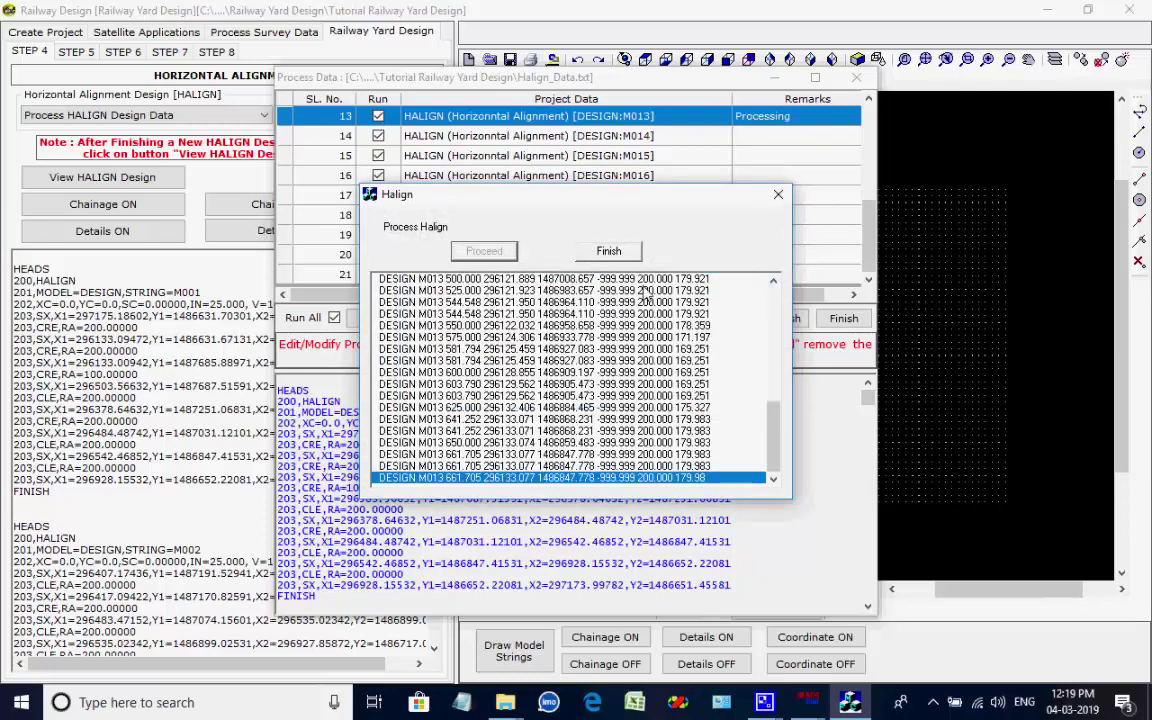
pyautogui.click(612, 251)
pyautogui.click(487, 251)
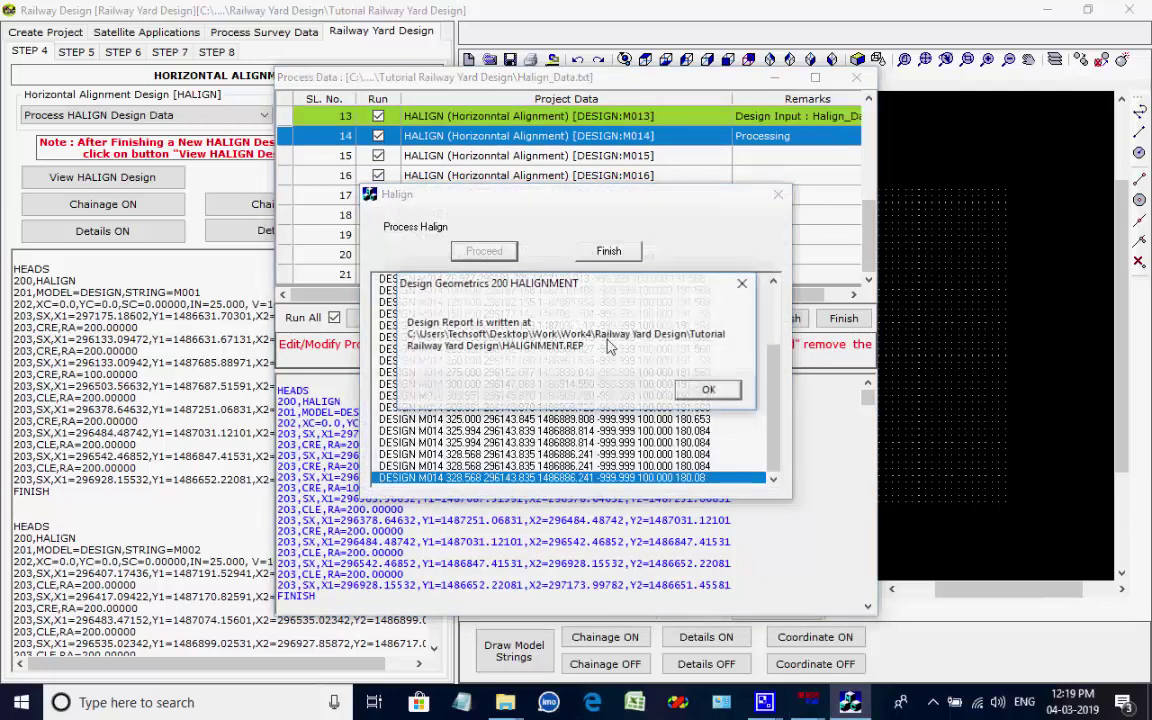
pyautogui.click(705, 390)
pyautogui.click(609, 251)
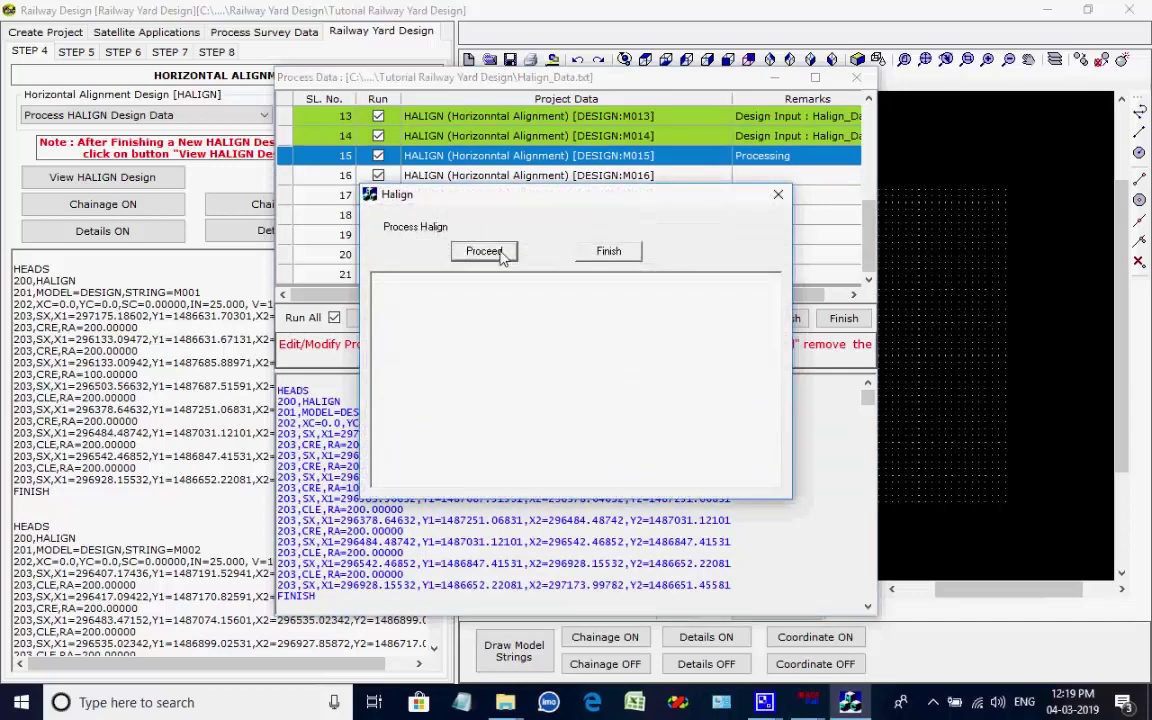
pyautogui.click(486, 251)
pyautogui.click(705, 390)
pyautogui.click(609, 251)
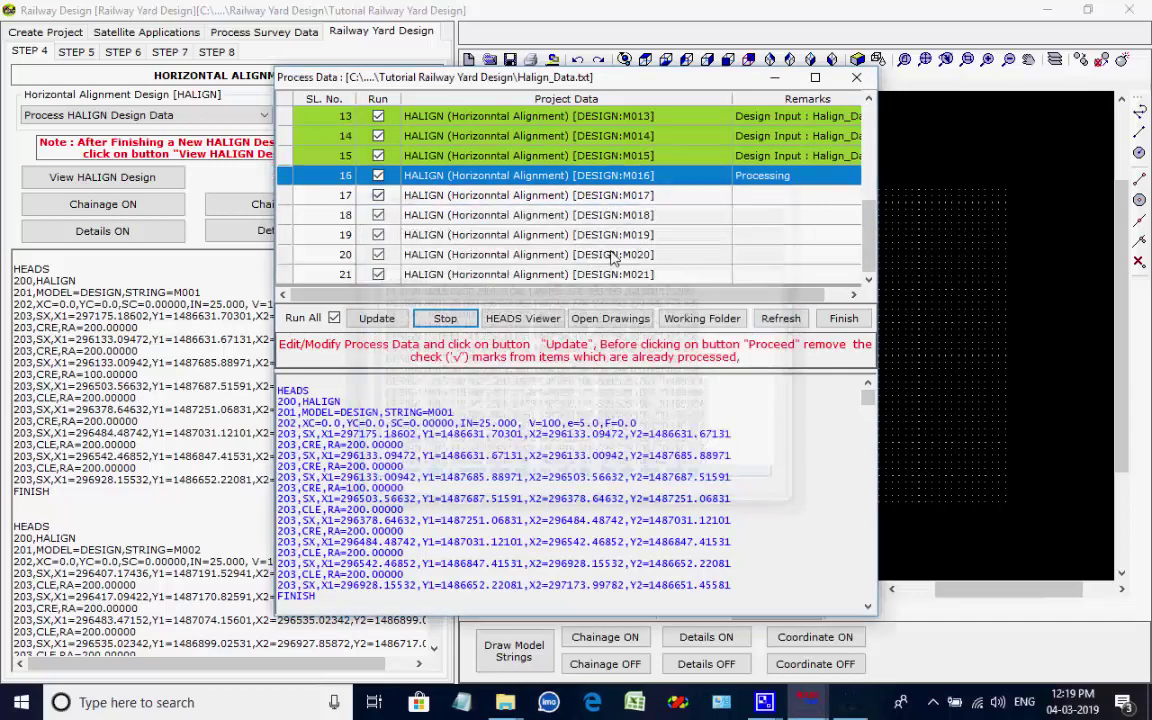
# Process the horizontal alignments of DESIGN strings M016, M017 and M018, acknowledging and finishing each run
pyautogui.click(487, 251)
pyautogui.click(700, 389)
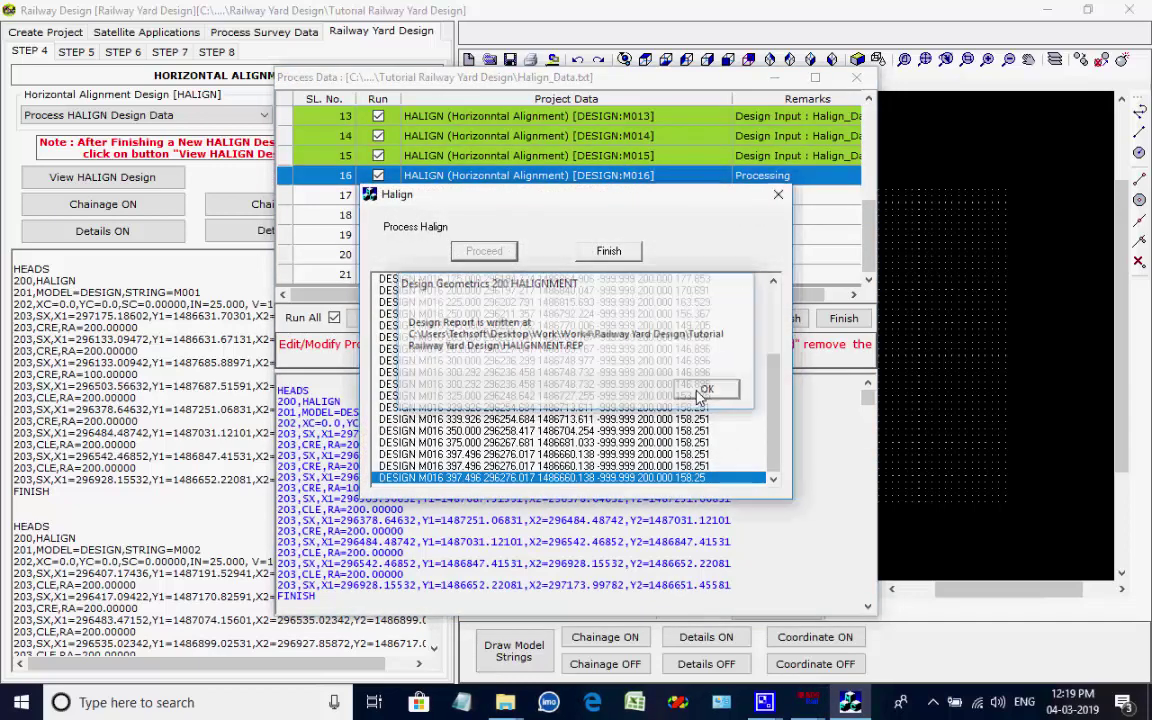
pyautogui.click(625, 253)
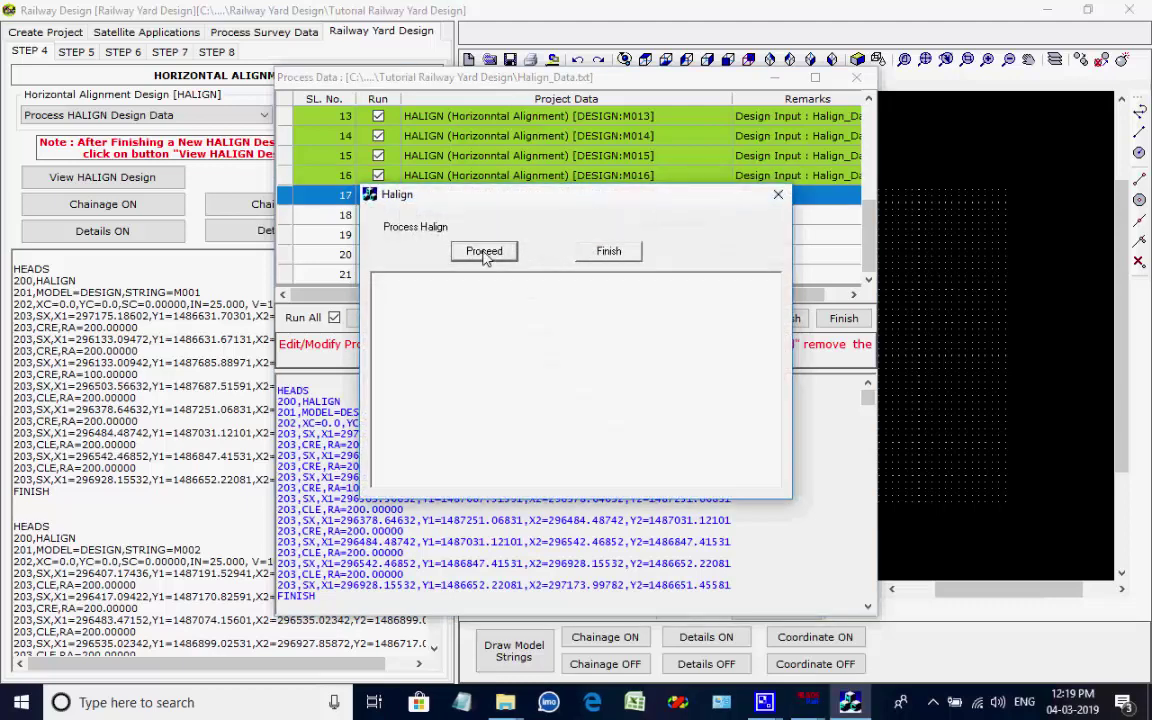
pyautogui.click(486, 251)
pyautogui.click(705, 389)
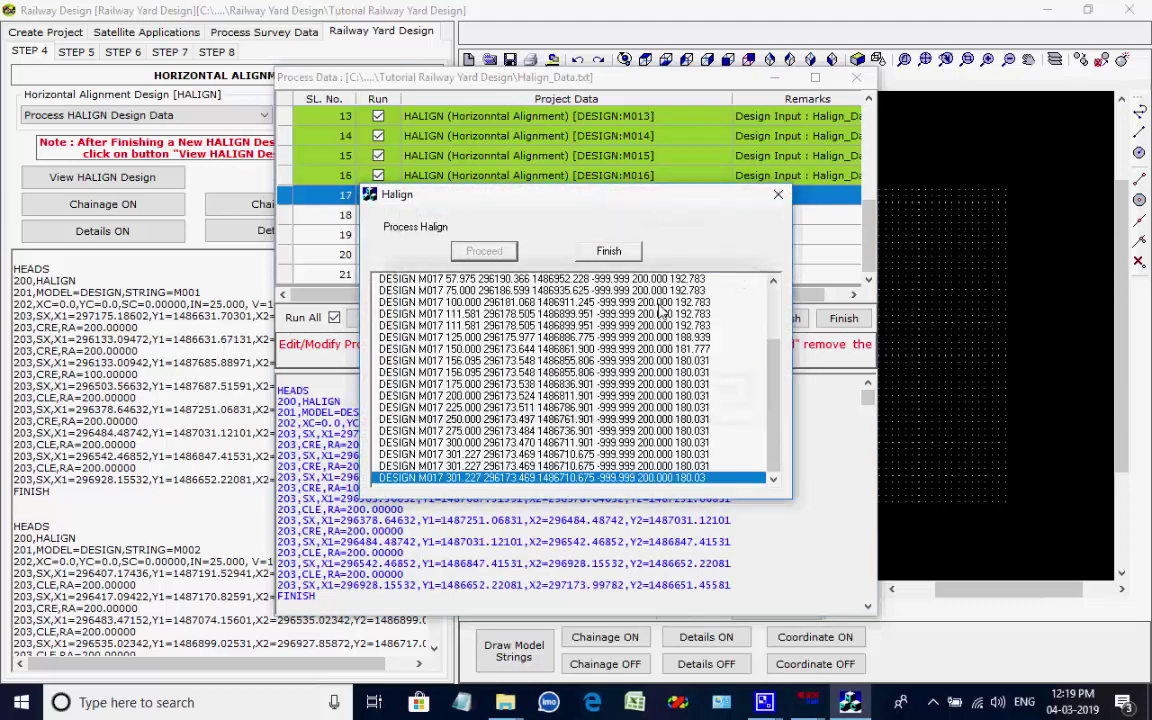
pyautogui.click(615, 250)
pyautogui.click(486, 251)
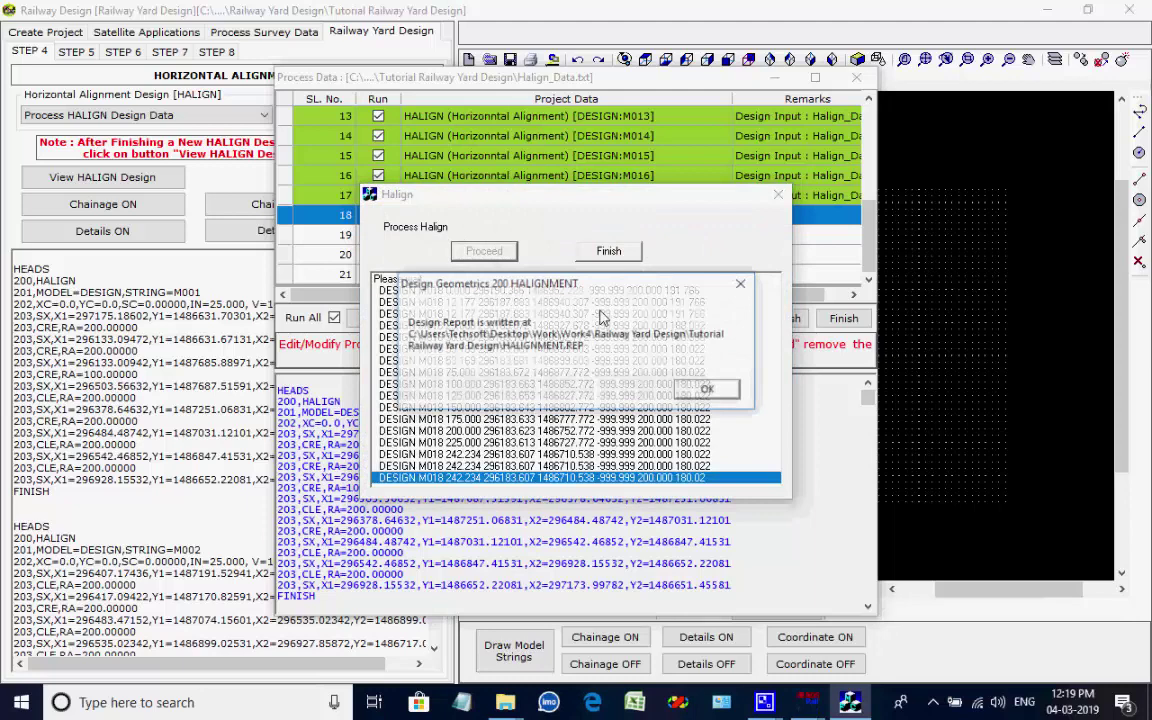
pyautogui.click(700, 389)
pyautogui.click(606, 251)
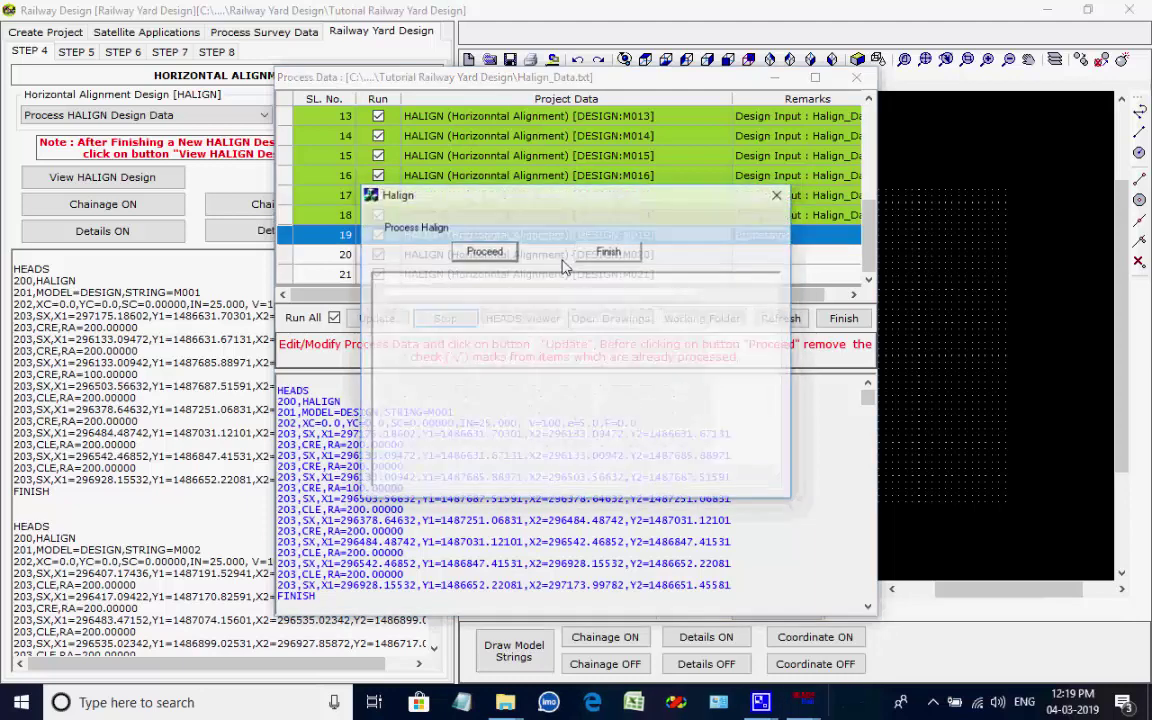
# Process the horizontal alignments of DESIGN strings M019, M020 and M021, acknowledging each report, and finish the alignment data processing
pyautogui.click(484, 251)
pyautogui.click(700, 389)
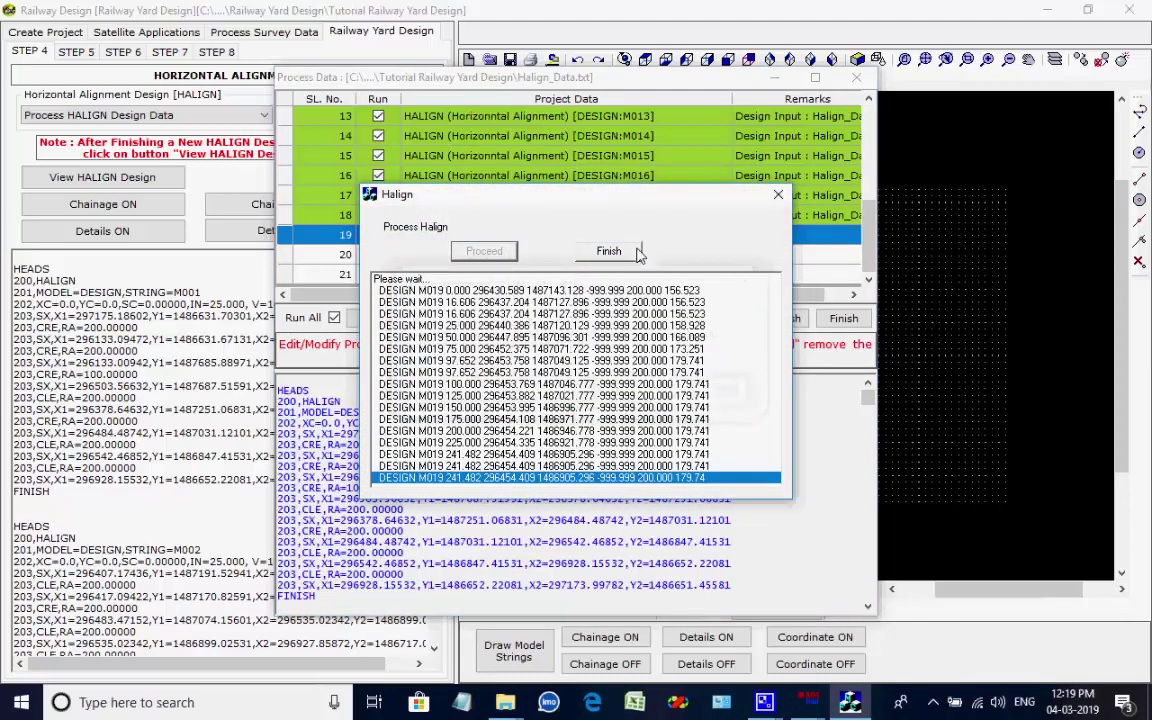
pyautogui.click(622, 254)
pyautogui.click(484, 251)
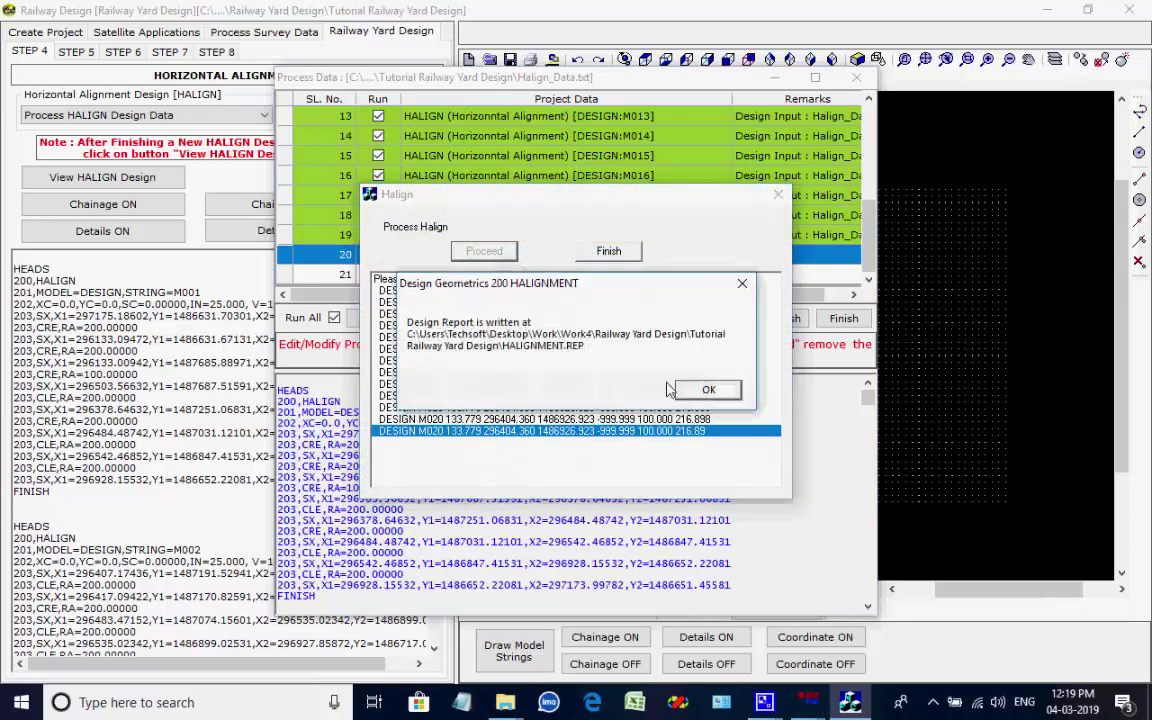
pyautogui.click(697, 392)
pyautogui.click(612, 252)
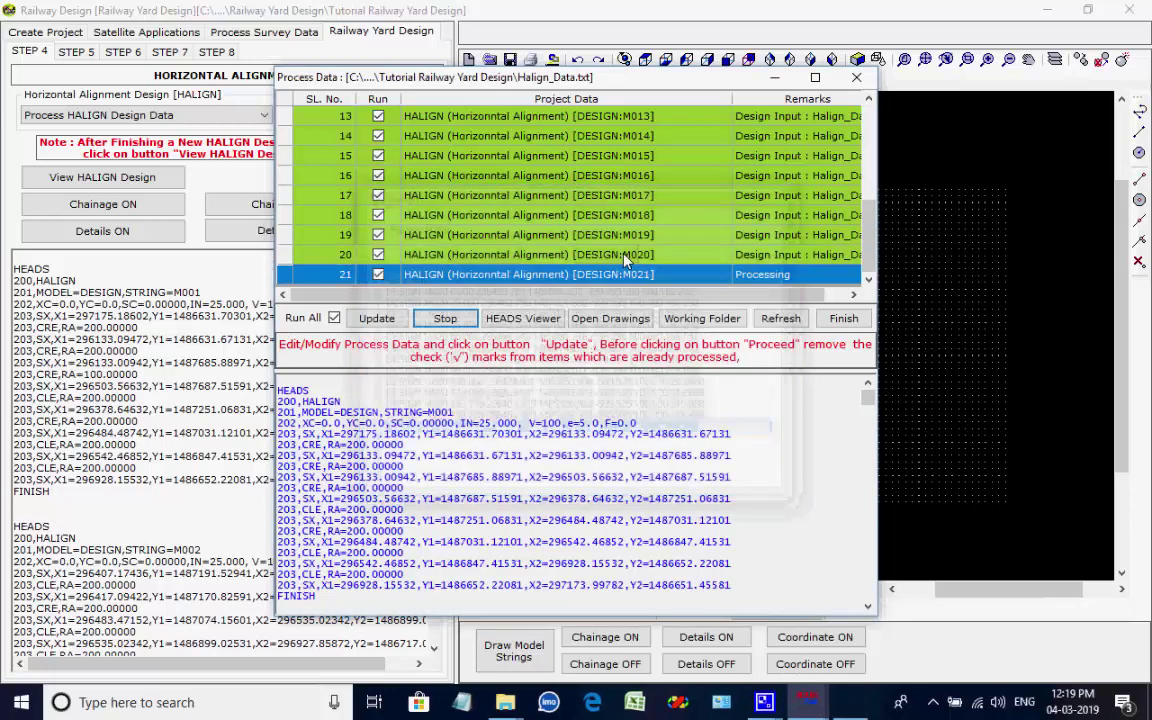
pyautogui.click(497, 256)
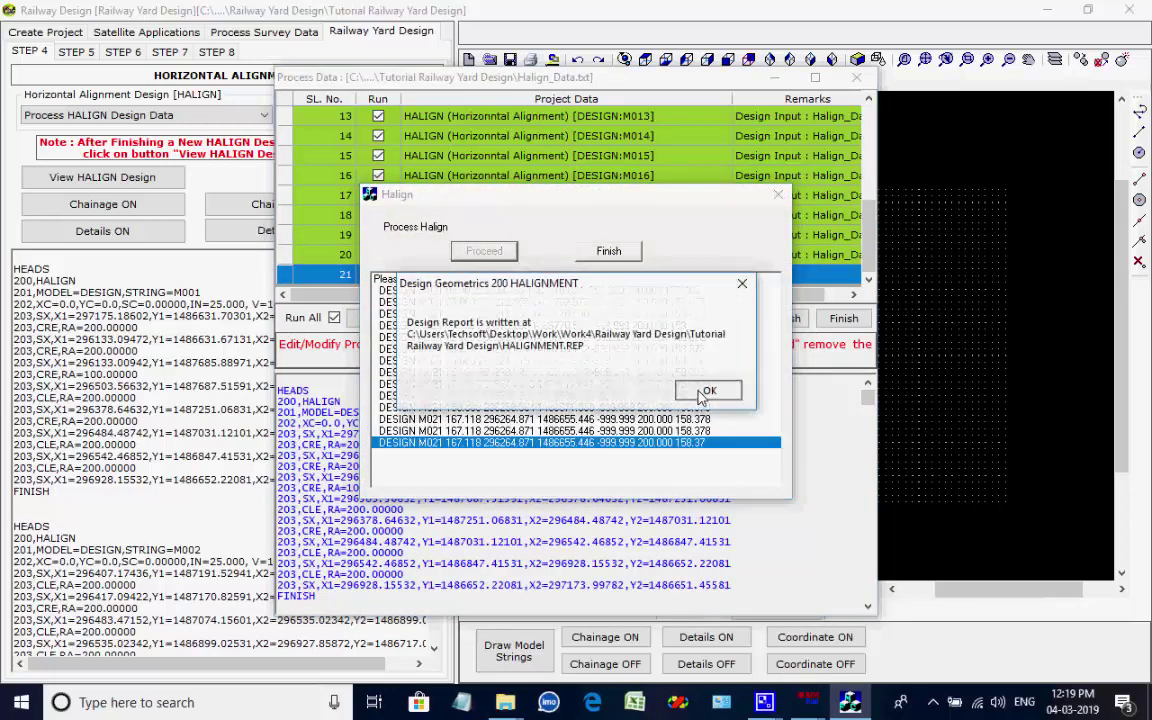
pyautogui.click(702, 389)
pyautogui.click(612, 252)
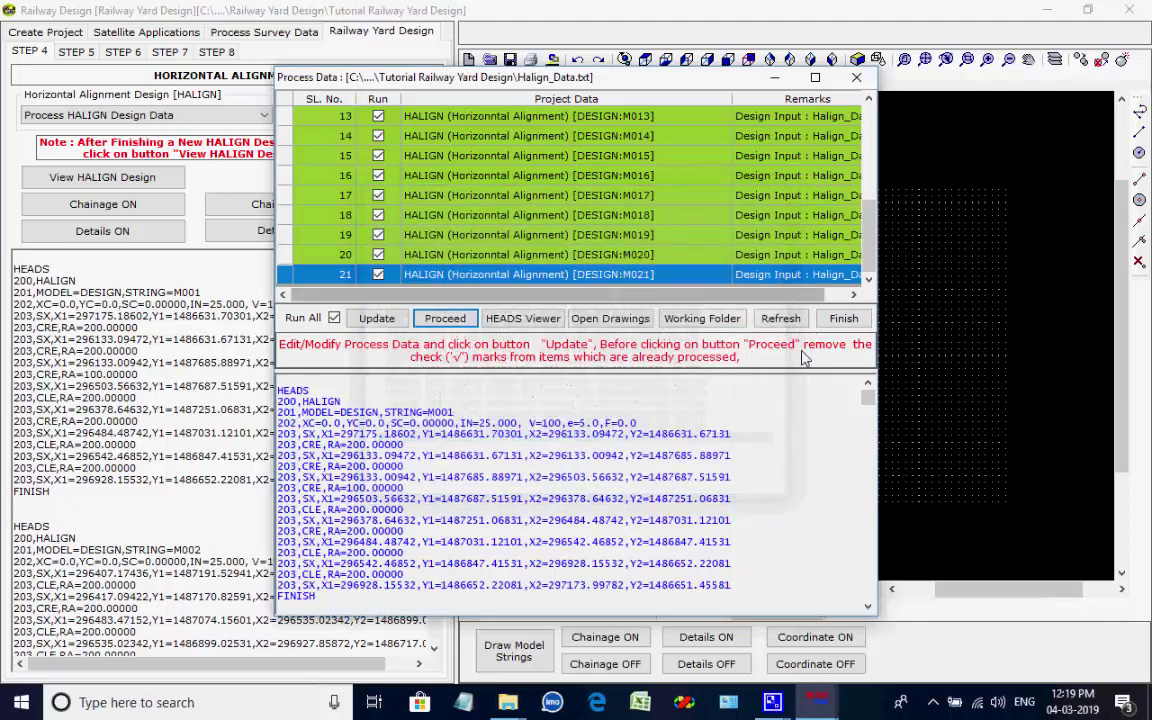
pyautogui.click(843, 318)
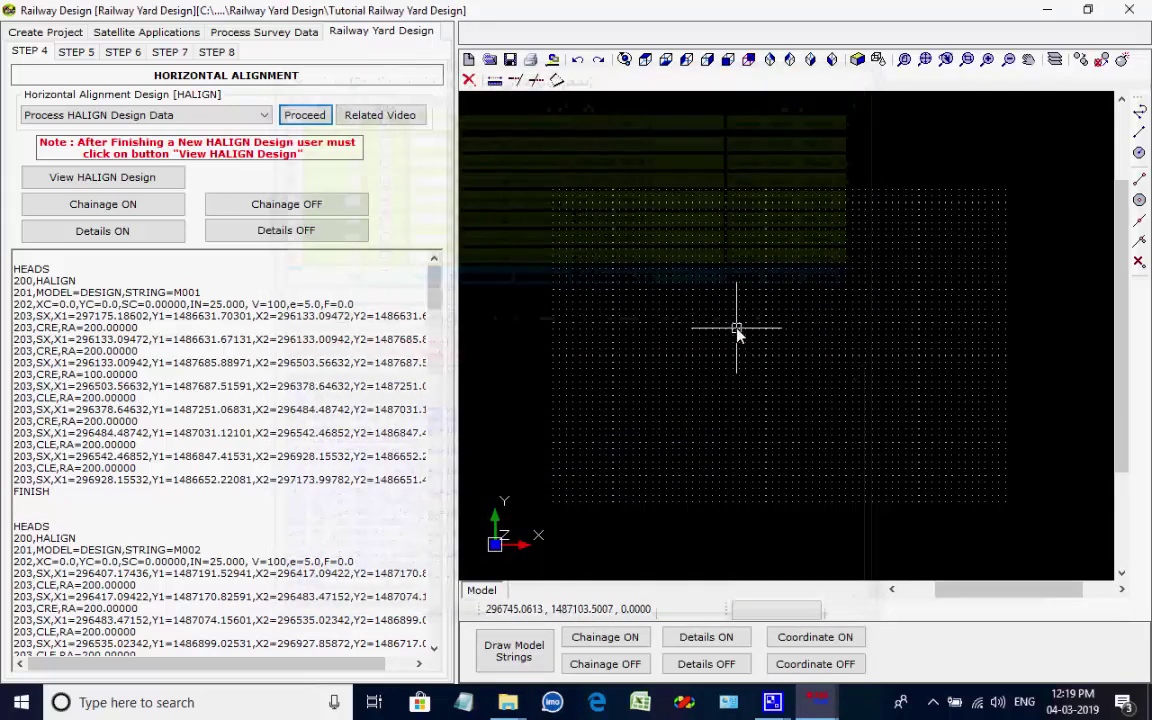
# View the HALIGN design by drawing all the DESIGN model strings in the drawing area
pyautogui.click(98, 178)
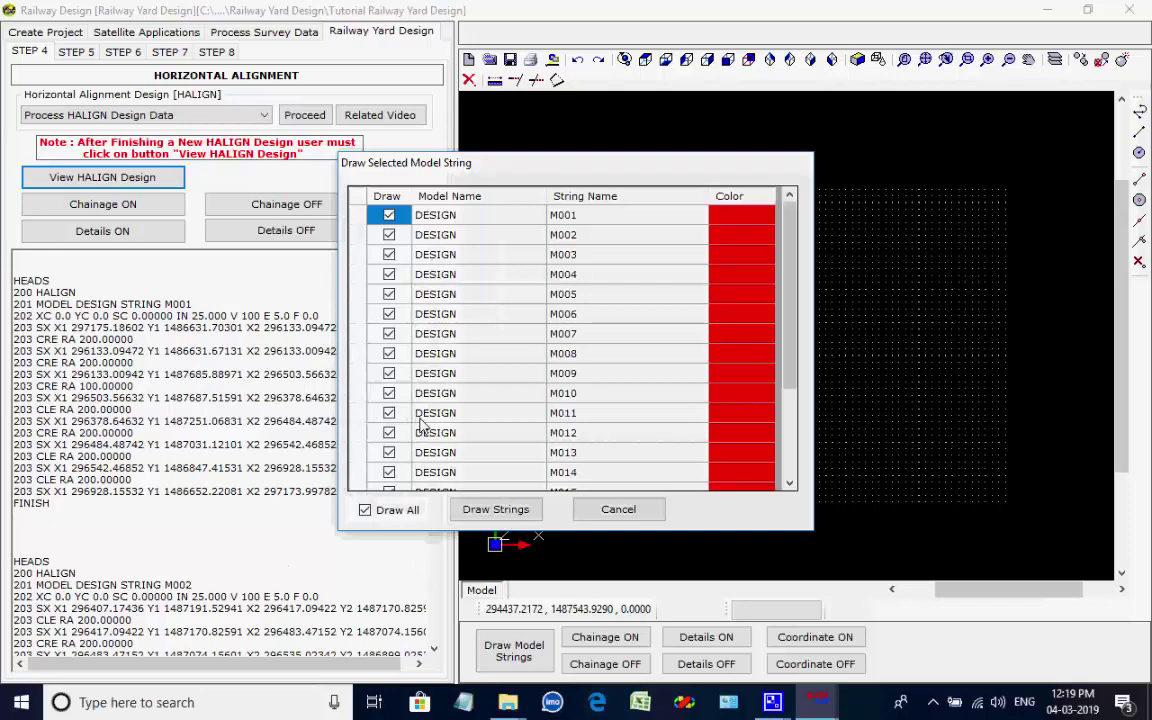
pyautogui.click(496, 509)
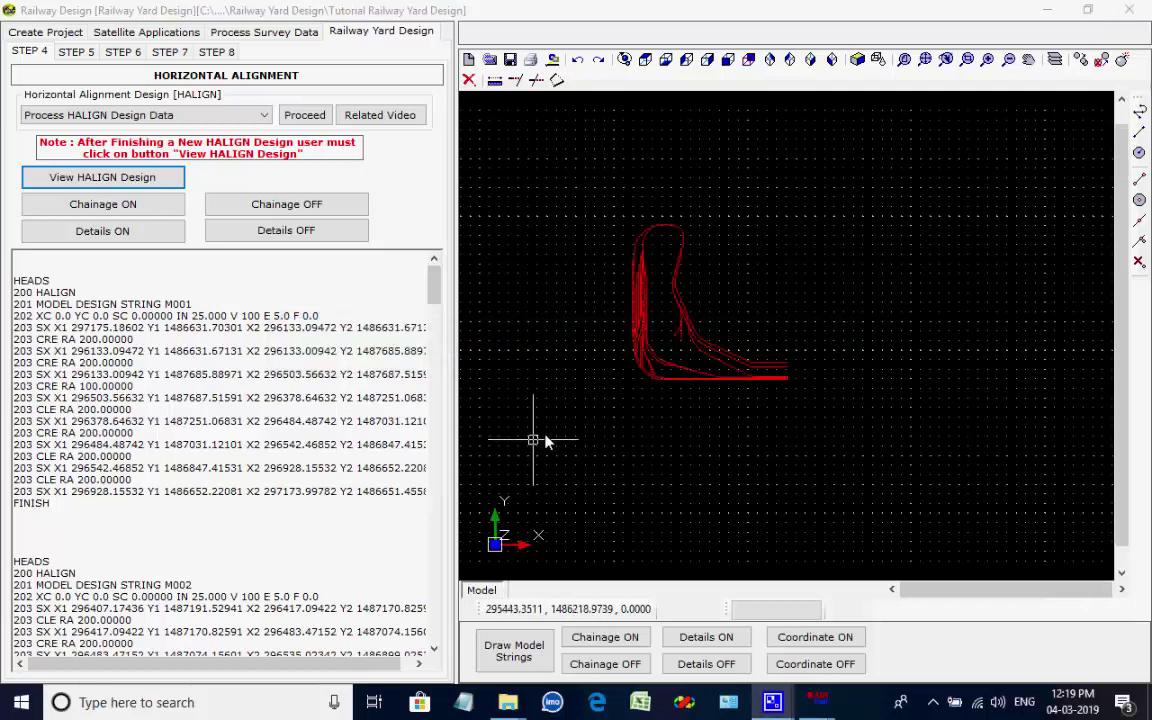
pyautogui.scroll(8, 643, 314)
pyautogui.scroll(-8, 643, 288)
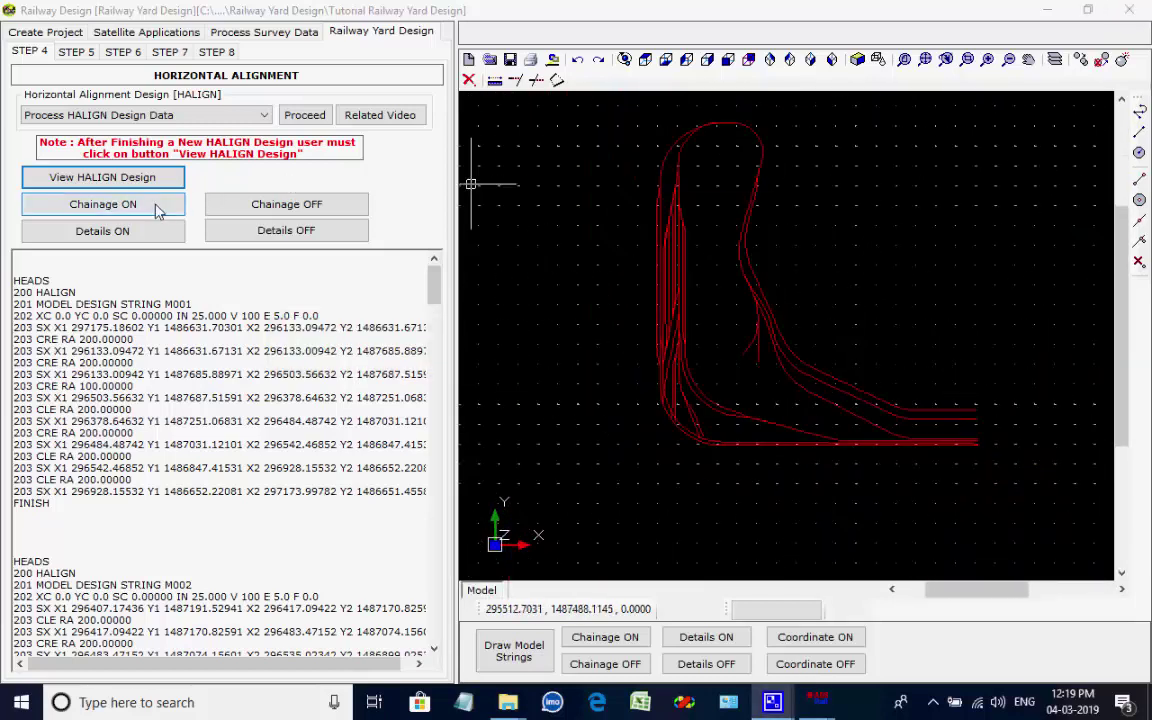
# Turn on chainage for DESIGN string M001 at interval 100, text size 5 mm, in XXXX+YYY format on the right side
pyautogui.click(141, 206)
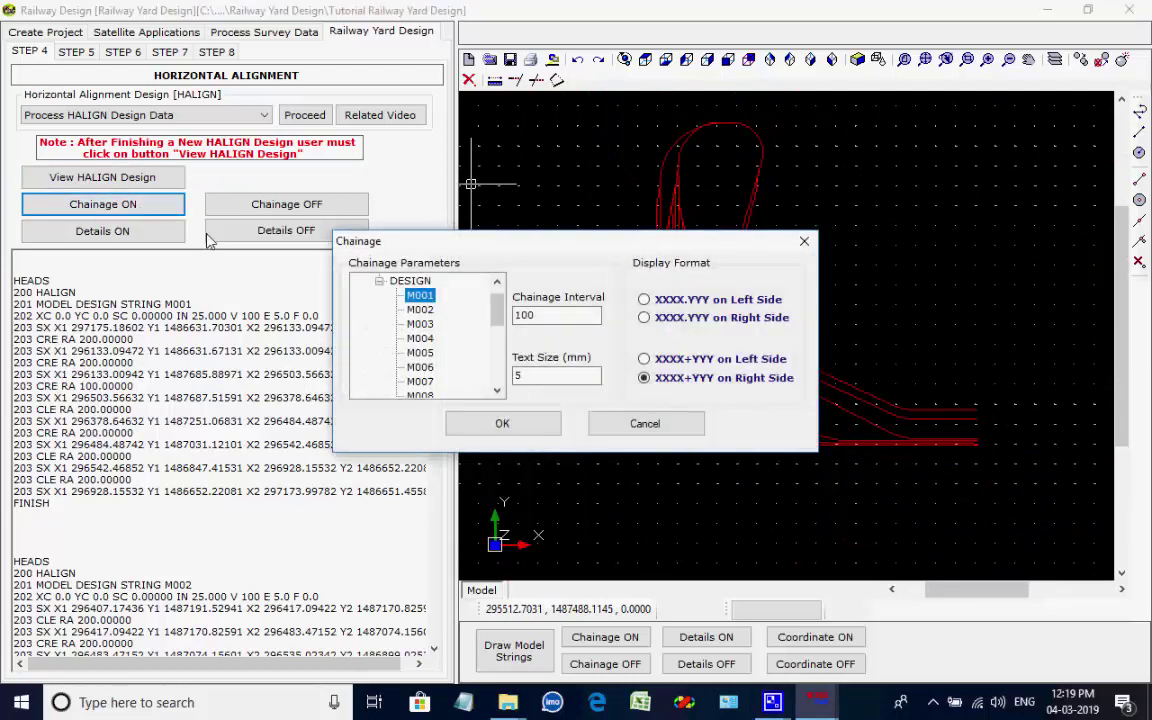
pyautogui.click(420, 310)
pyautogui.click(421, 324)
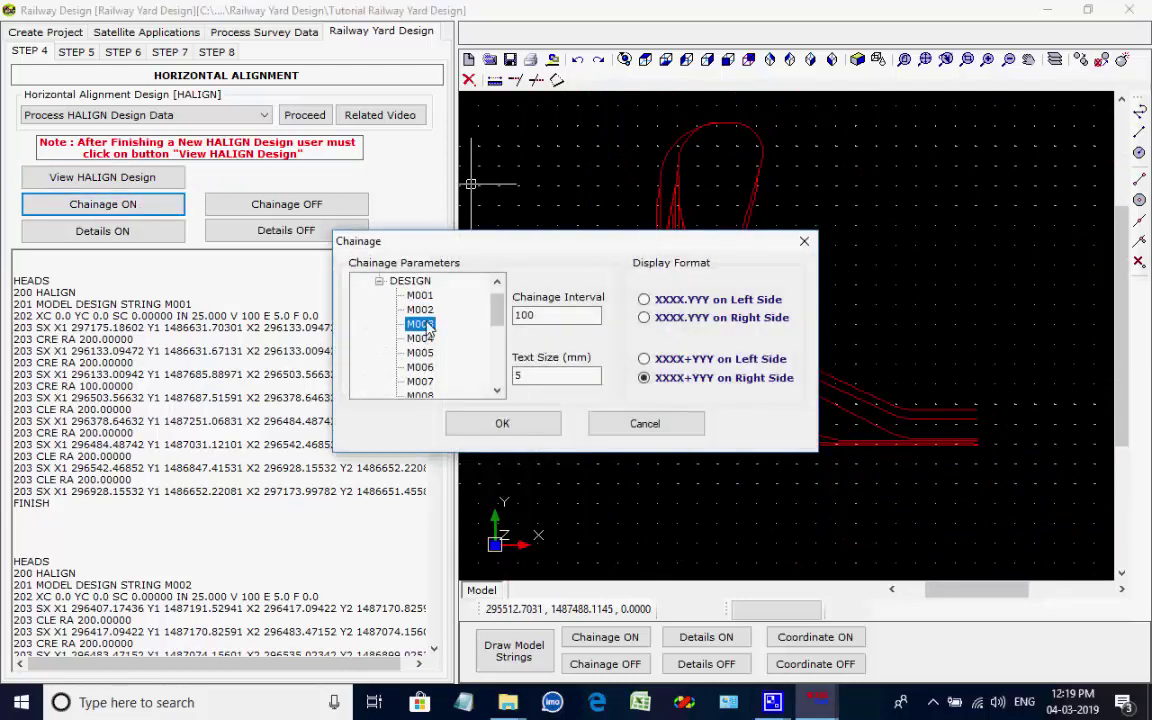
pyautogui.click(422, 296)
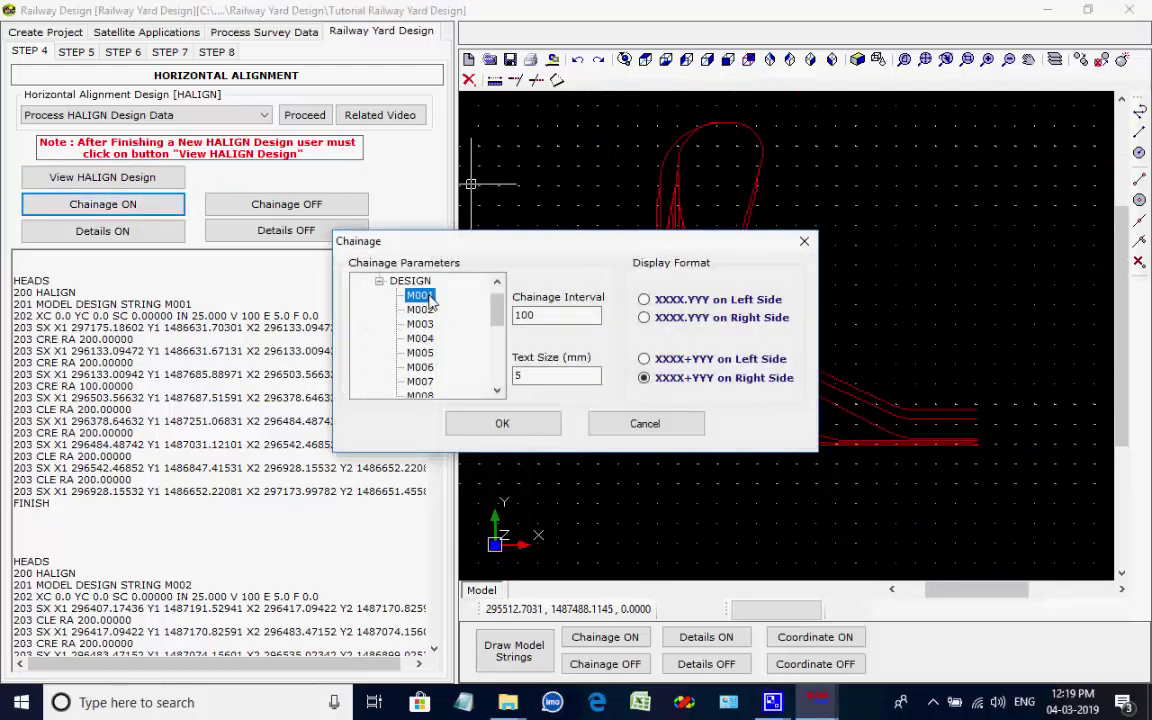
pyautogui.click(500, 424)
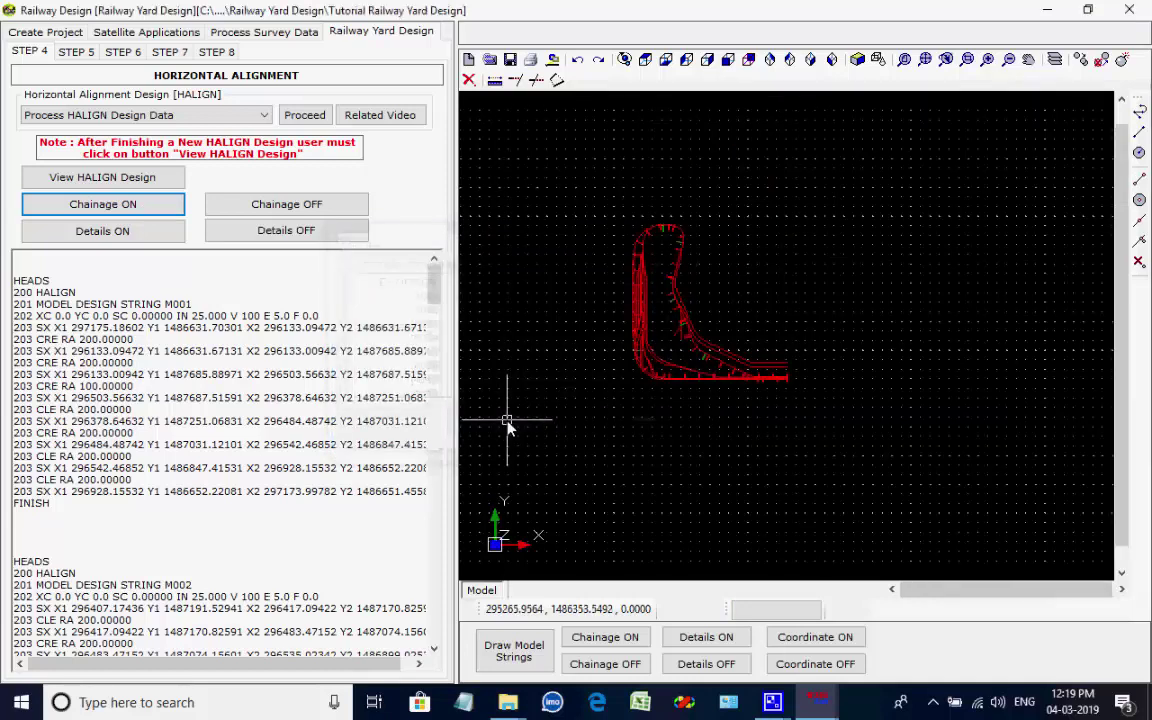
# Examine the chainage labels and curve points along string M001 and the neighbouring track strings
pyautogui.scroll(10, 789, 375)
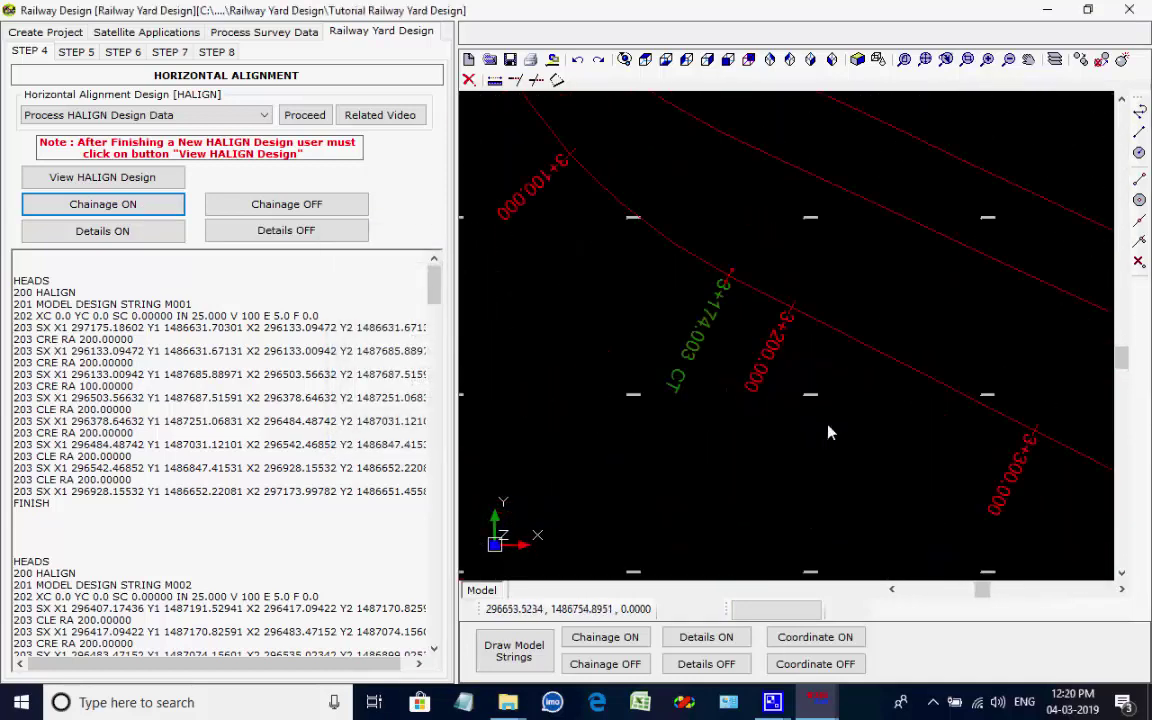
pyautogui.scroll(5, 829, 432)
pyautogui.scroll(4, 938, 455)
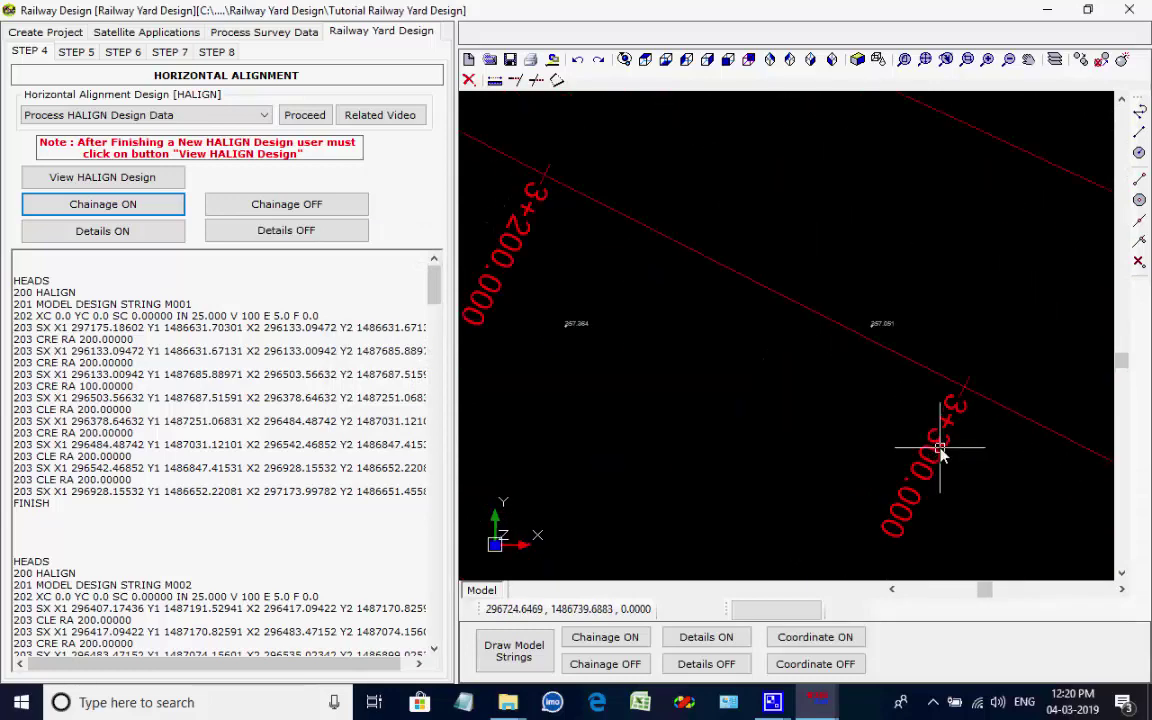
pyautogui.scroll(-5, 807, 404)
pyautogui.scroll(8, 735, 260)
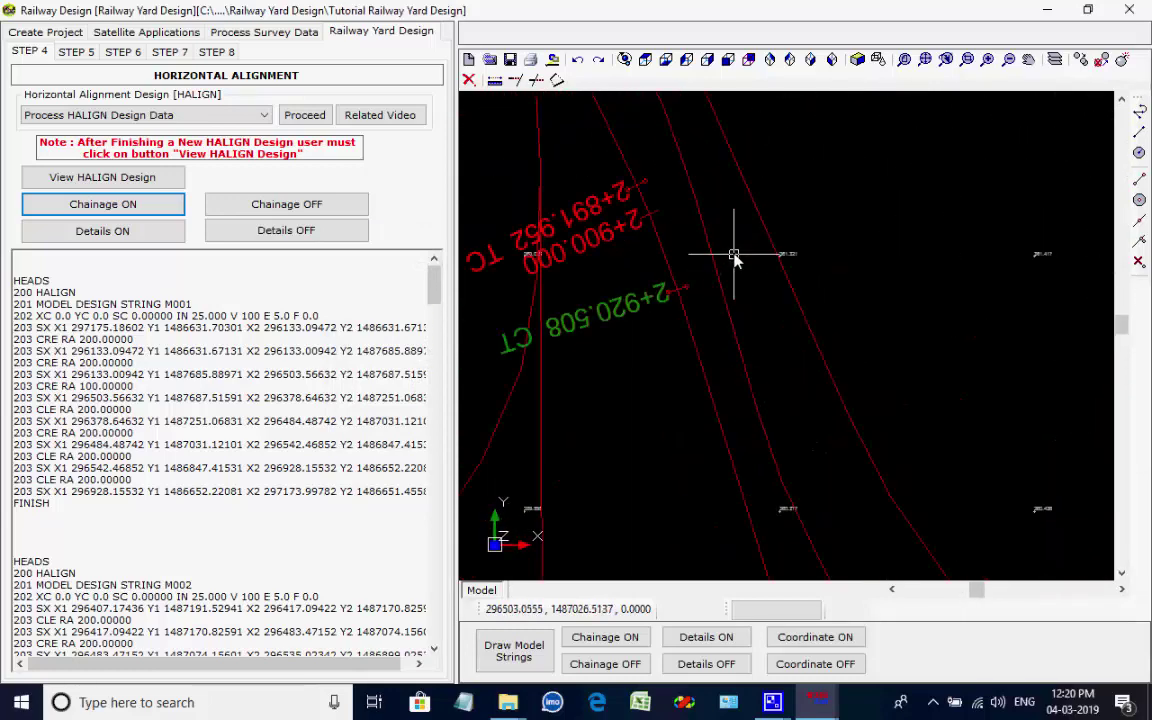
pyautogui.scroll(-4, 738, 257)
pyautogui.scroll(4, 742, 251)
pyautogui.scroll(-3, 938, 442)
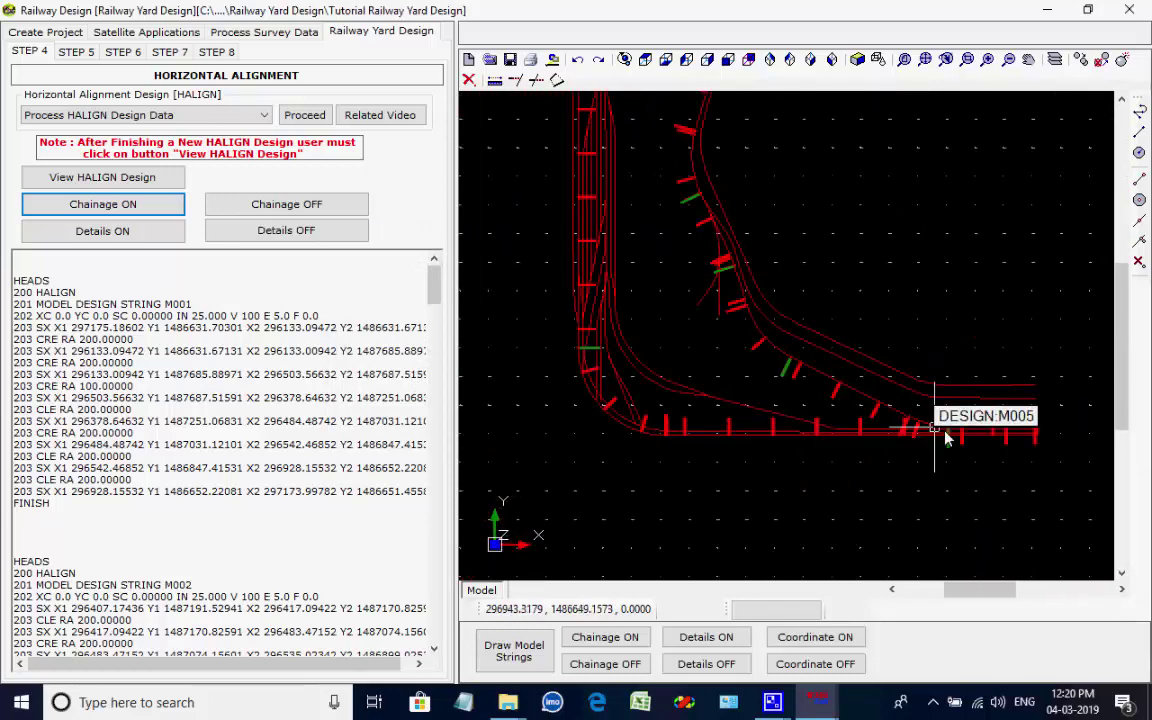
pyautogui.scroll(3, 857, 455)
pyautogui.scroll(2, 900, 400)
pyautogui.scroll(-6, 903, 405)
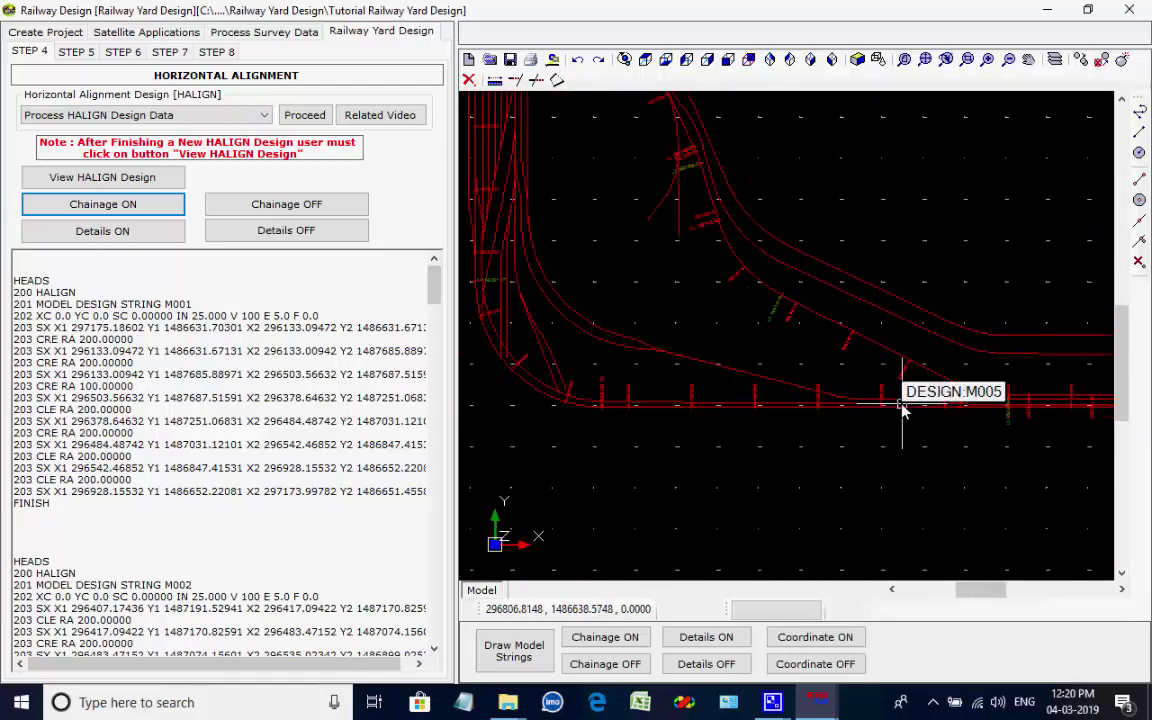
pyautogui.scroll(5, 899, 408)
pyautogui.scroll(2, 764, 480)
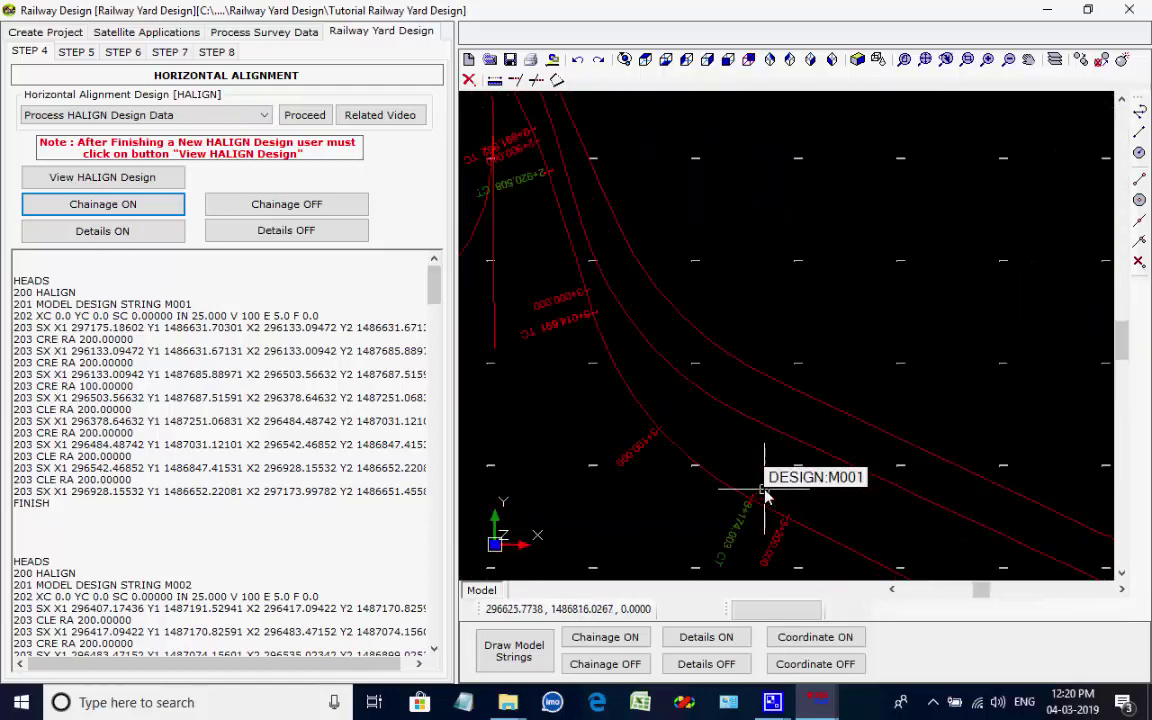
pyautogui.scroll(4, 867, 350)
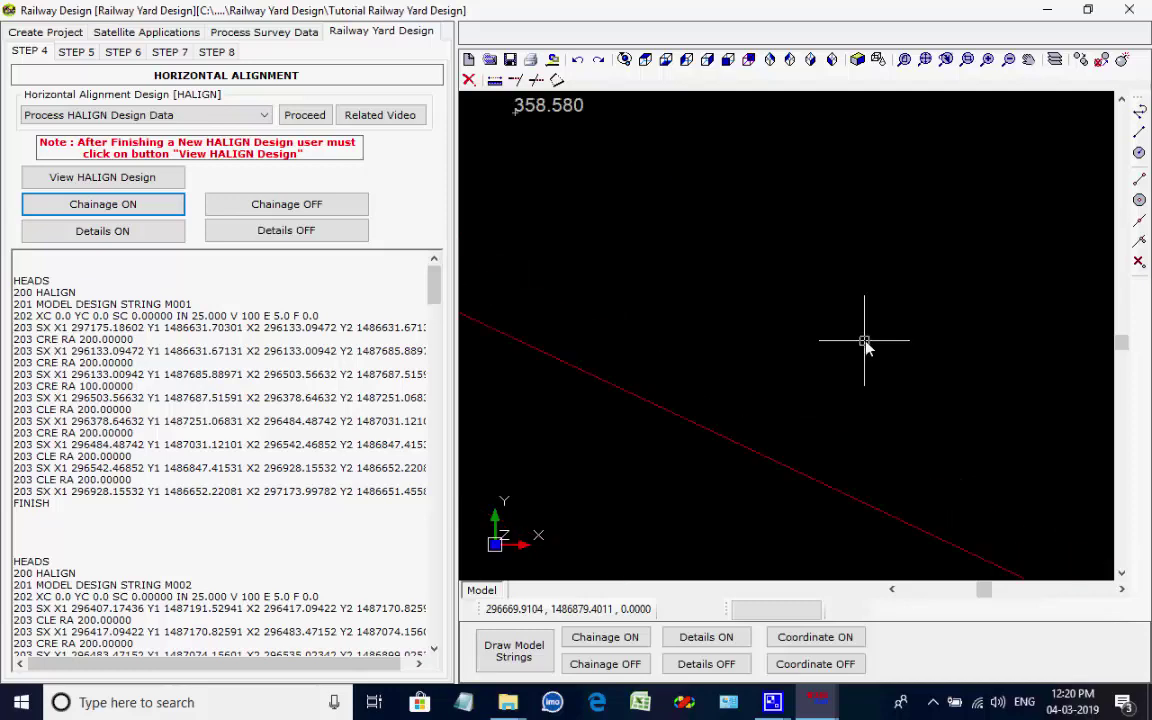
pyautogui.scroll(-2, 868, 347)
pyautogui.scroll(-5, 867, 355)
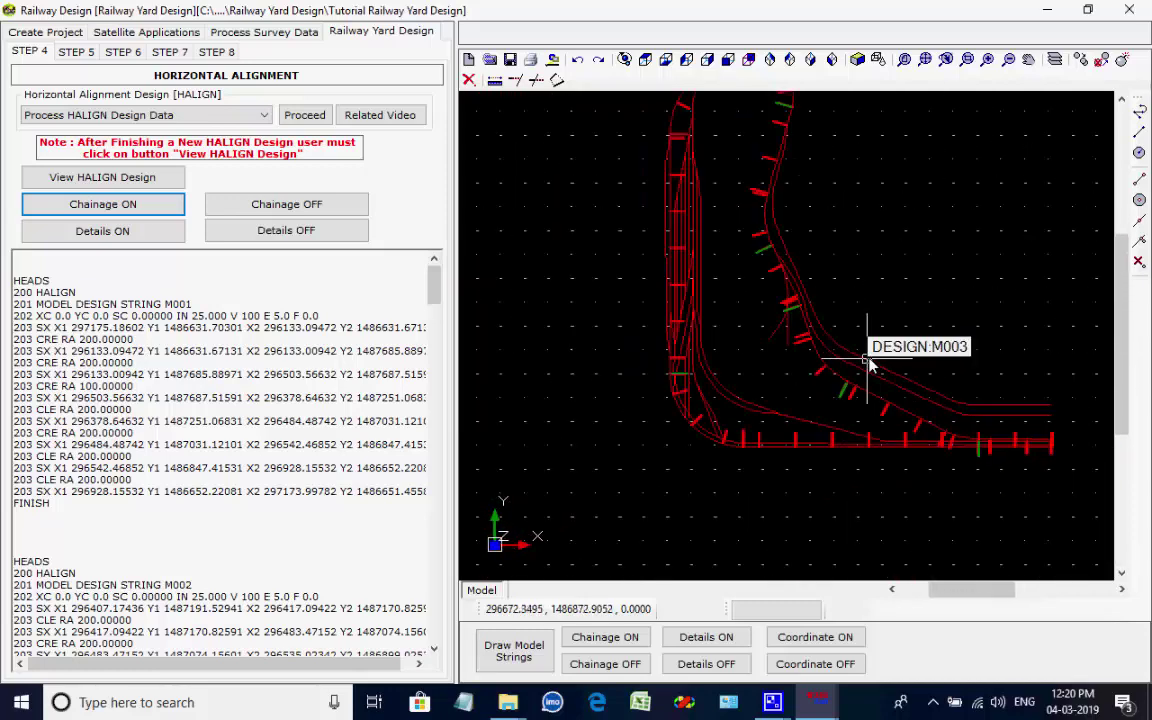
pyautogui.scroll(-3, 875, 365)
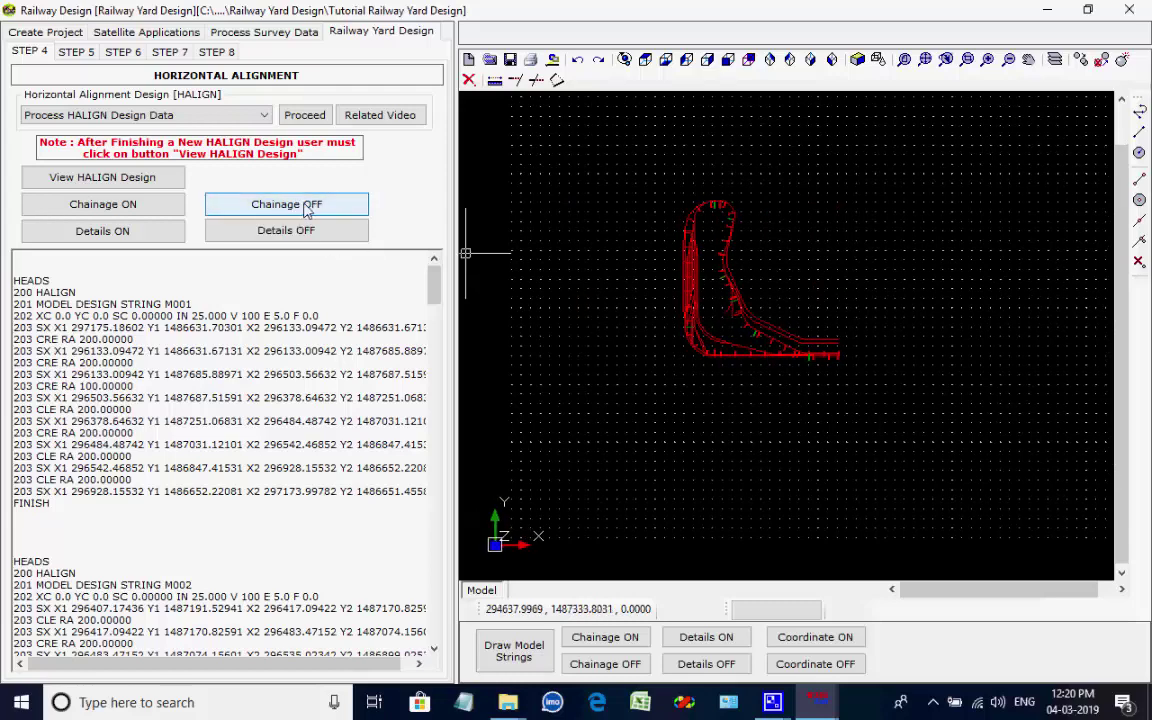
# Start creating ground long sections in the vertical profile stage, accepting DESIGN strings E001, E002 and E003
pyautogui.click(77, 52)
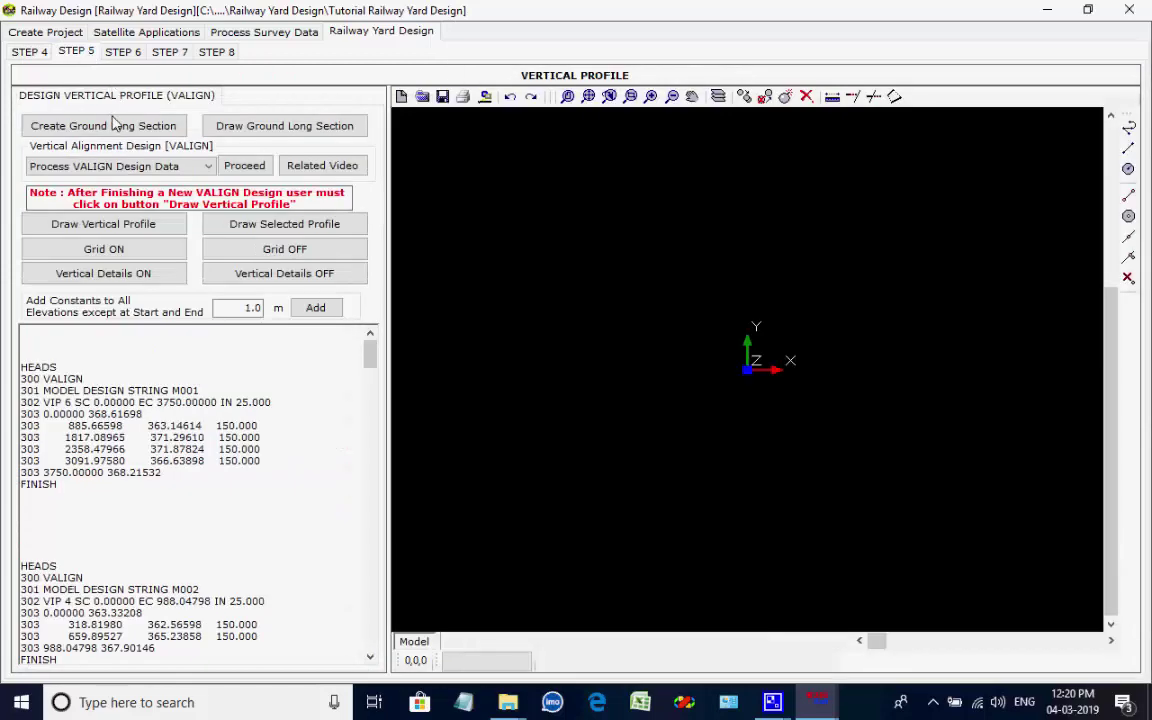
pyautogui.click(112, 127)
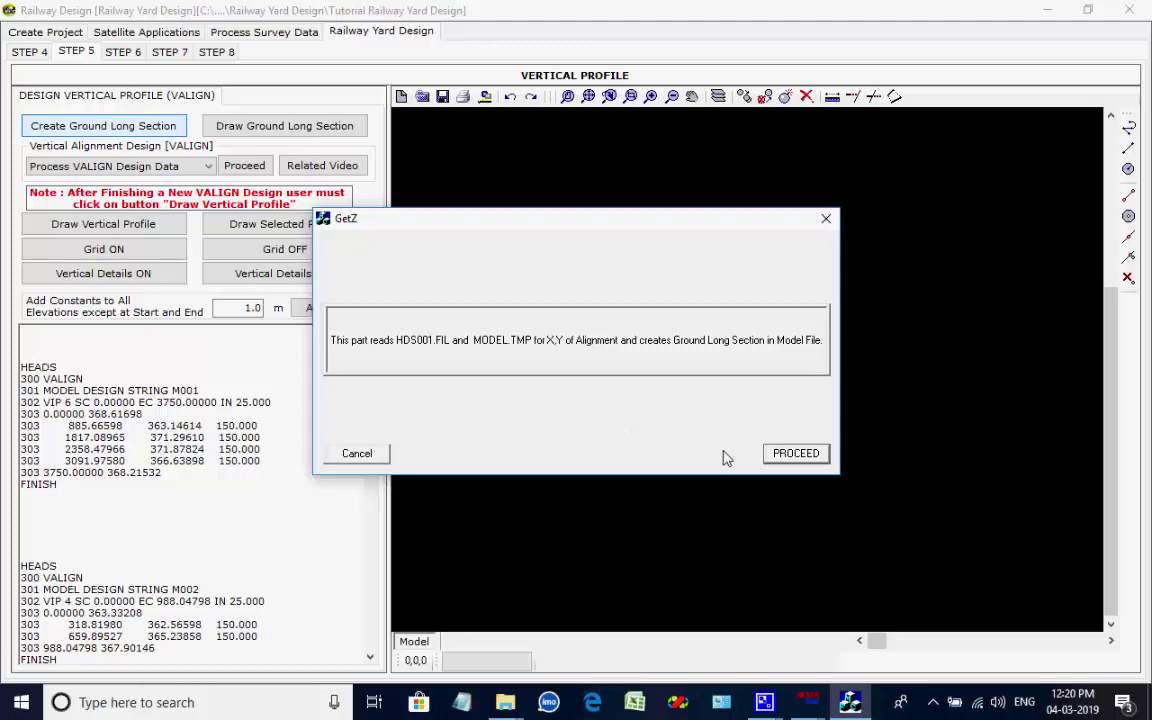
pyautogui.click(782, 455)
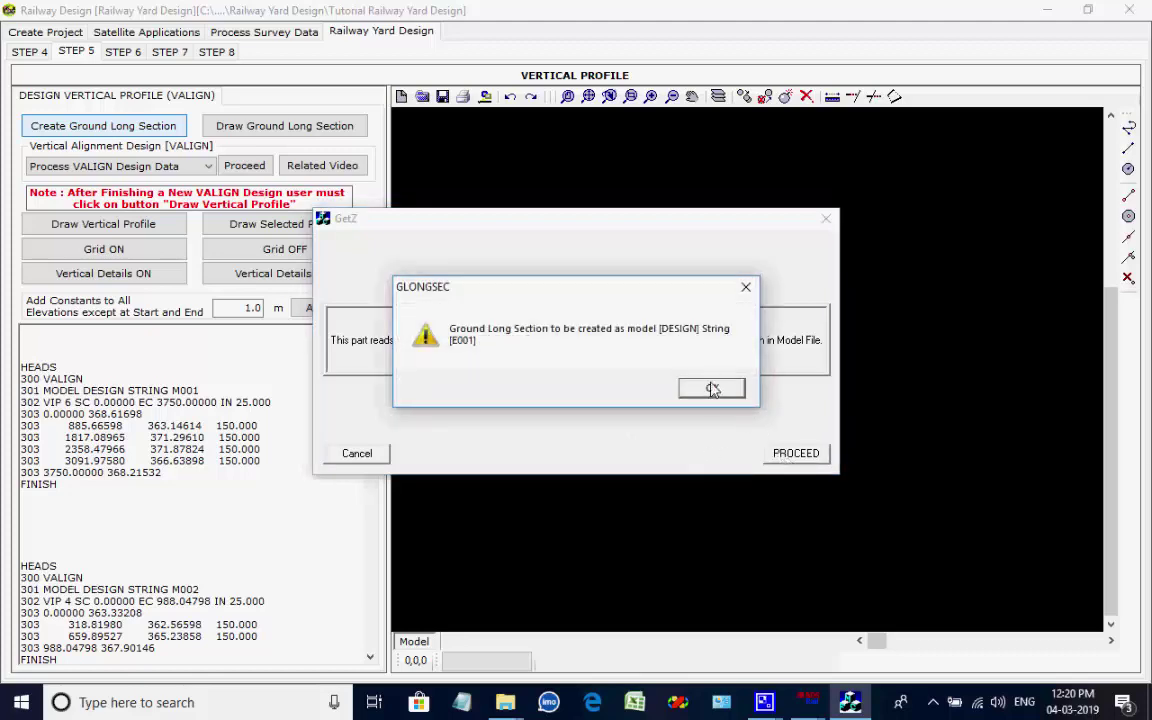
pyautogui.click(713, 390)
pyautogui.click(712, 389)
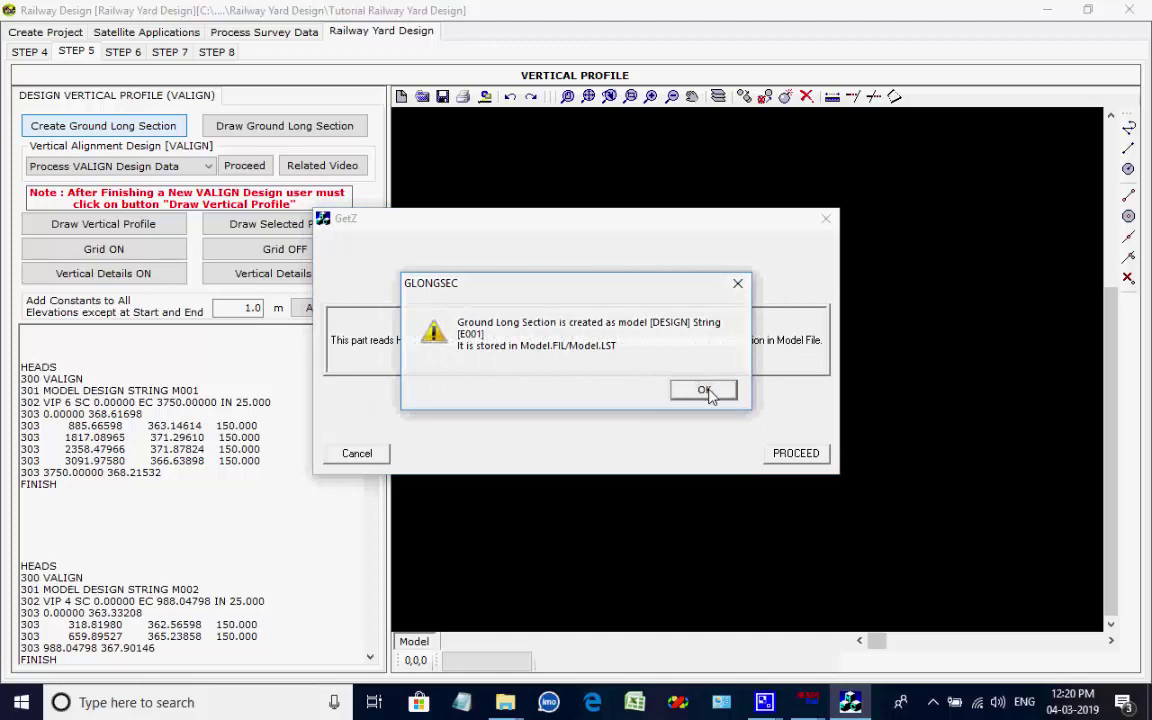
pyautogui.click(706, 391)
pyautogui.click(711, 390)
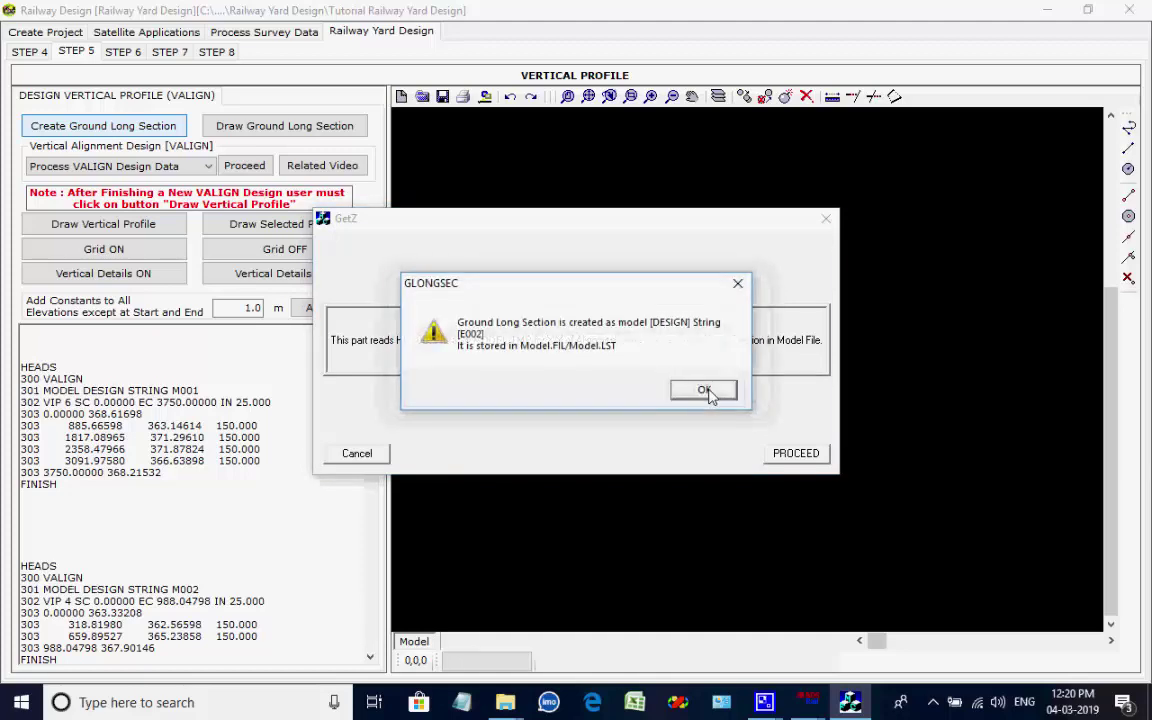
pyautogui.click(711, 390)
pyautogui.click(711, 390)
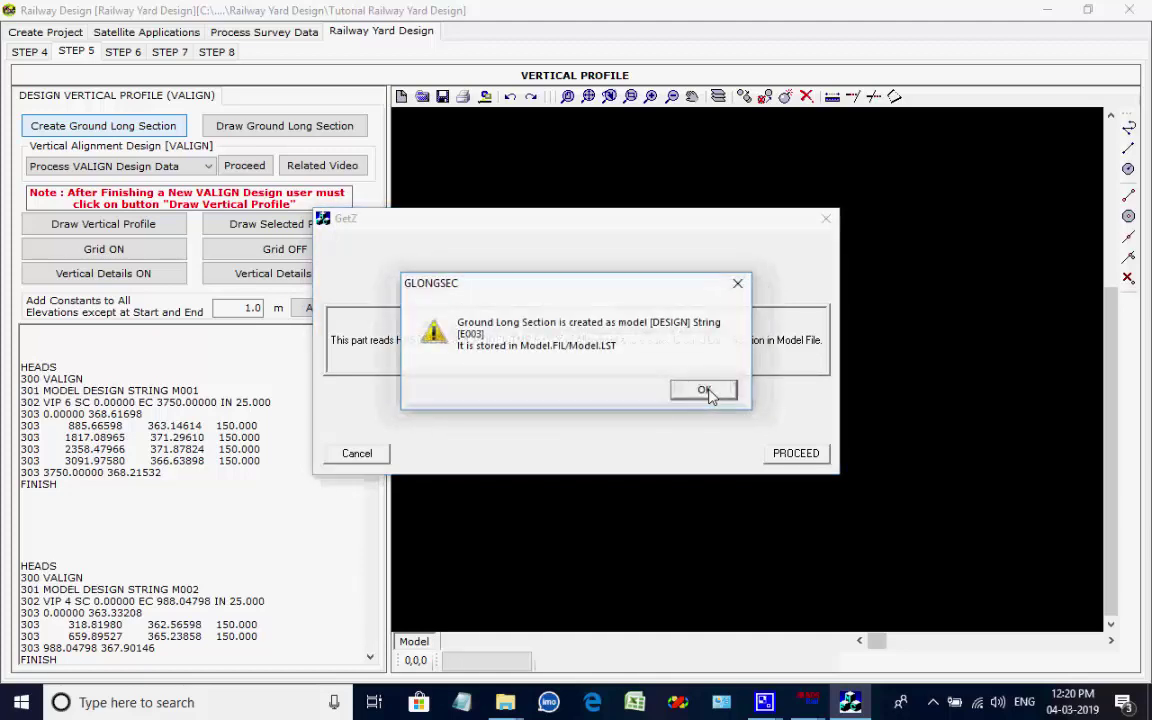
pyautogui.click(711, 390)
# Accept each remaining ground long section for the DESIGN strings, from E003 through E021, to complete their creation
pyautogui.click(711, 390)
pyautogui.click(711, 390)
pyautogui.click(711, 390)
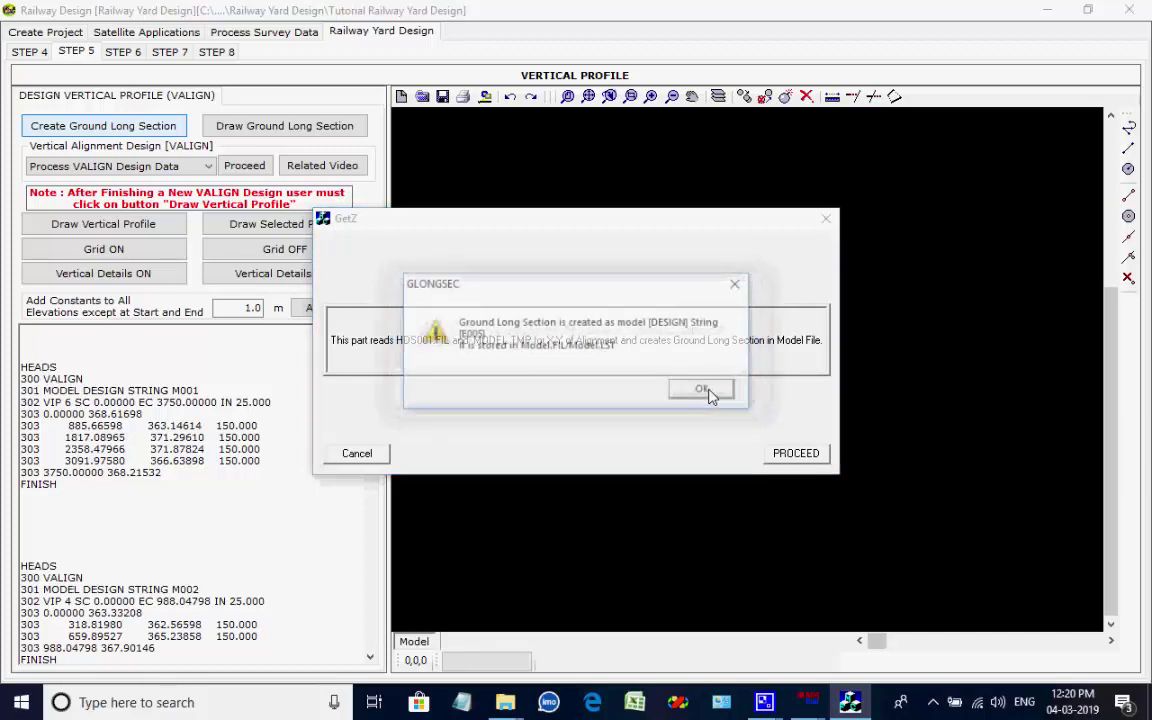
pyautogui.click(711, 390)
pyautogui.click(711, 390)
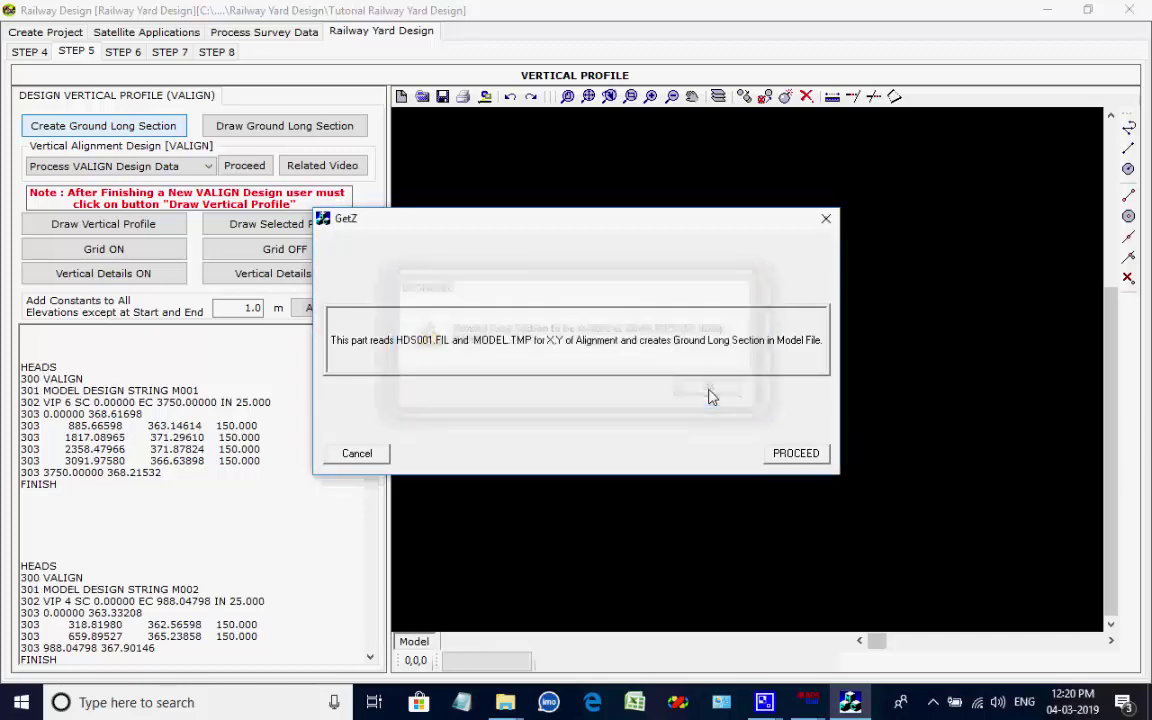
pyautogui.click(711, 390)
pyautogui.click(711, 390)
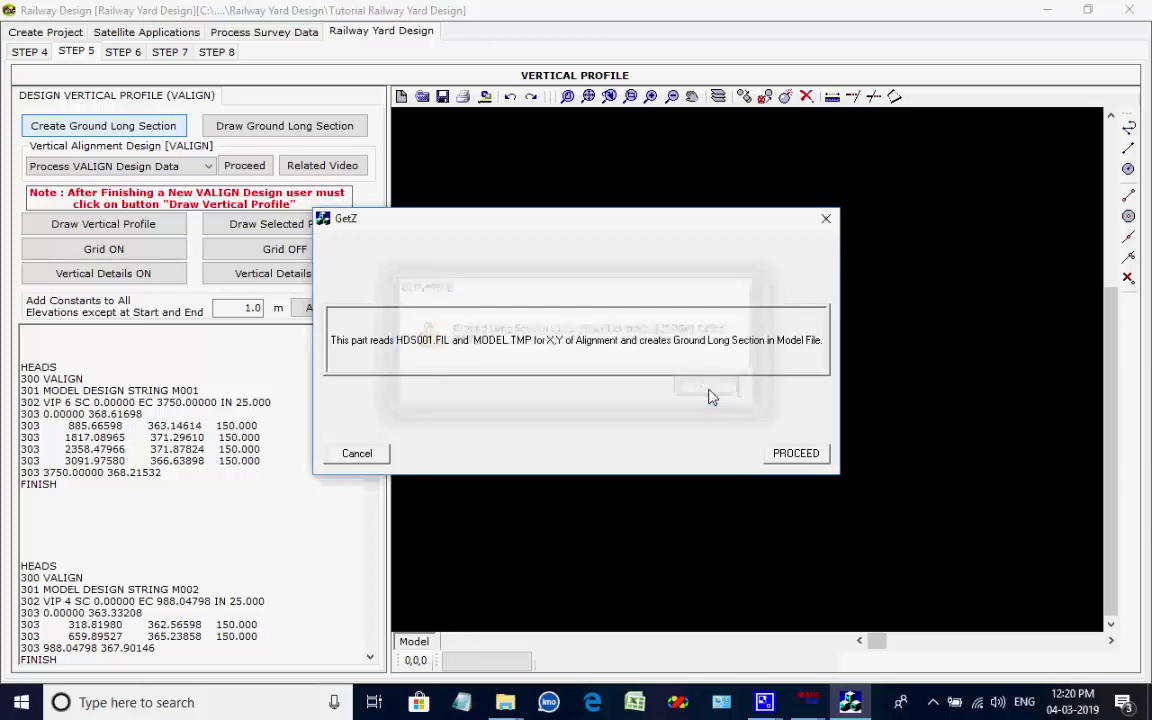
pyautogui.click(711, 390)
pyautogui.click(711, 390)
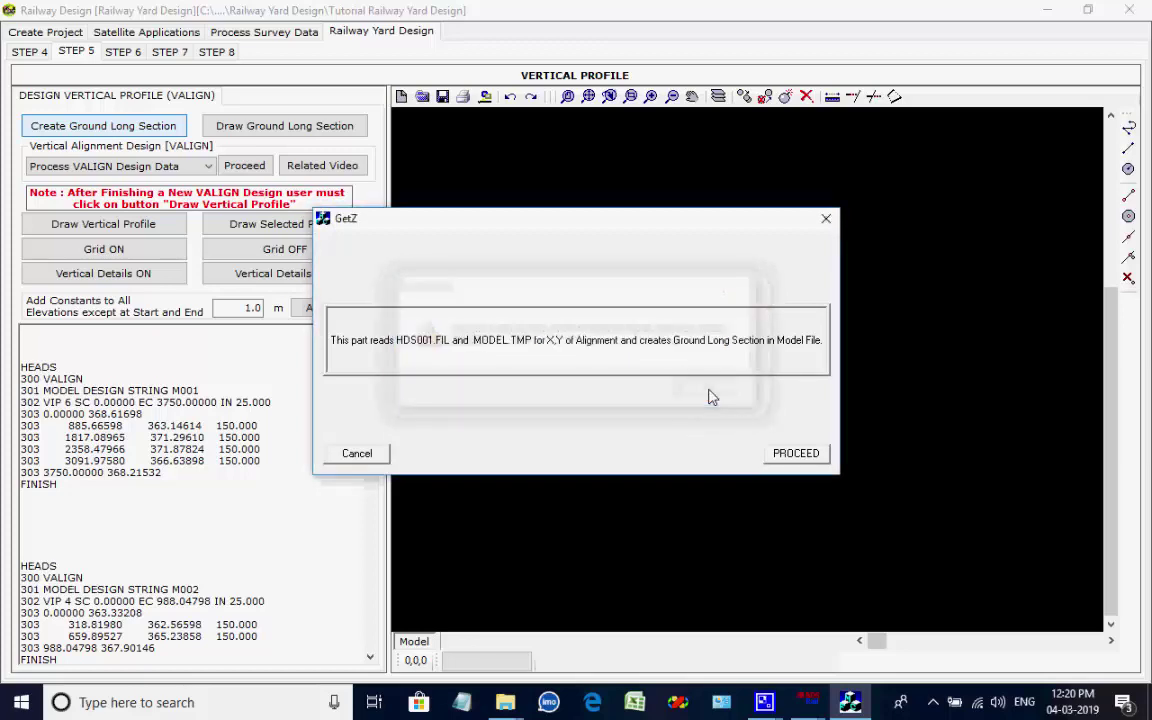
pyautogui.click(711, 390)
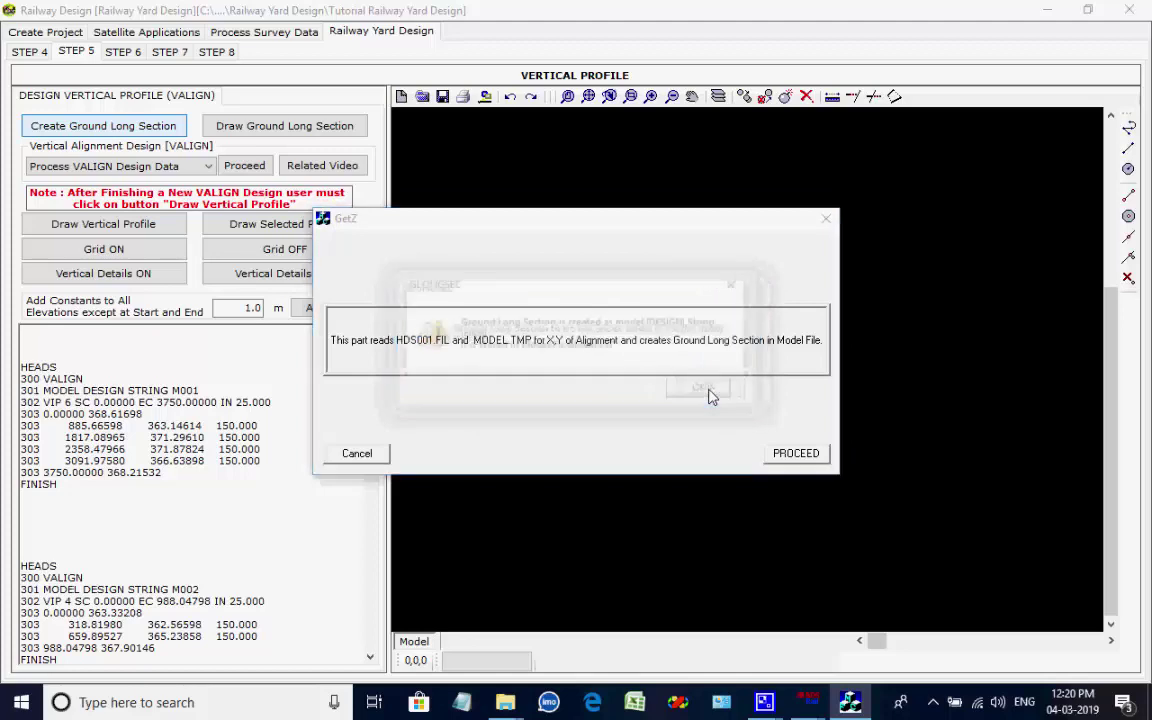
pyautogui.click(711, 390)
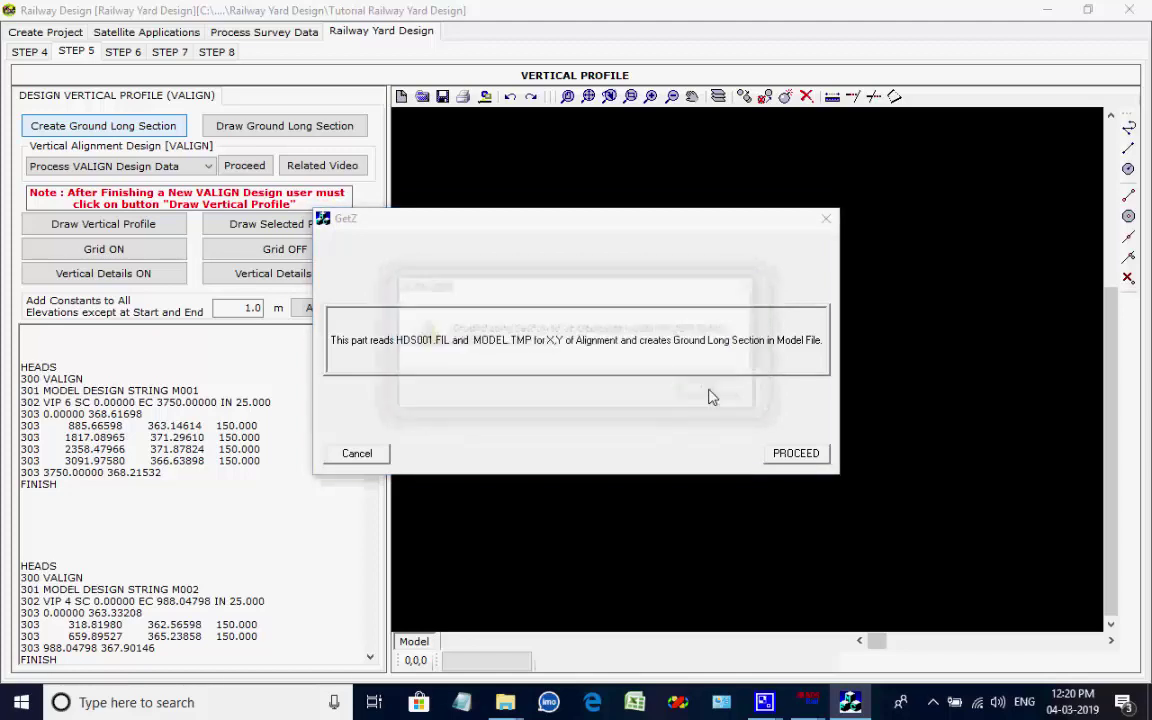
pyautogui.click(711, 390)
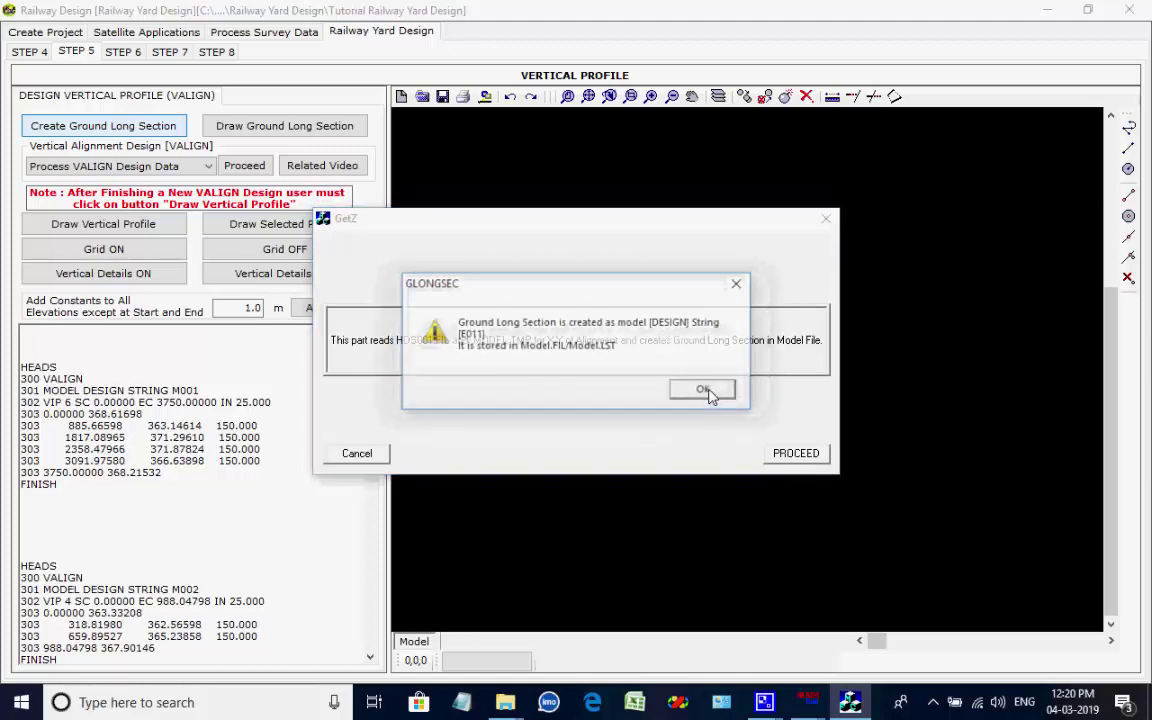
pyautogui.click(711, 390)
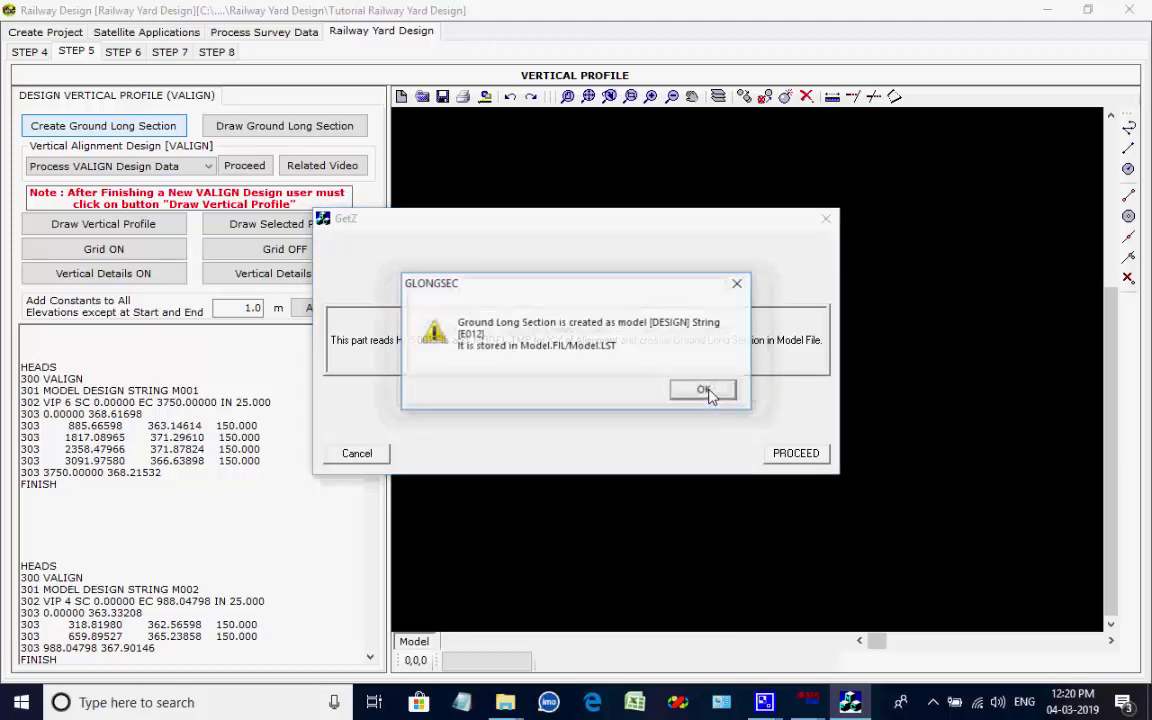
pyautogui.click(711, 390)
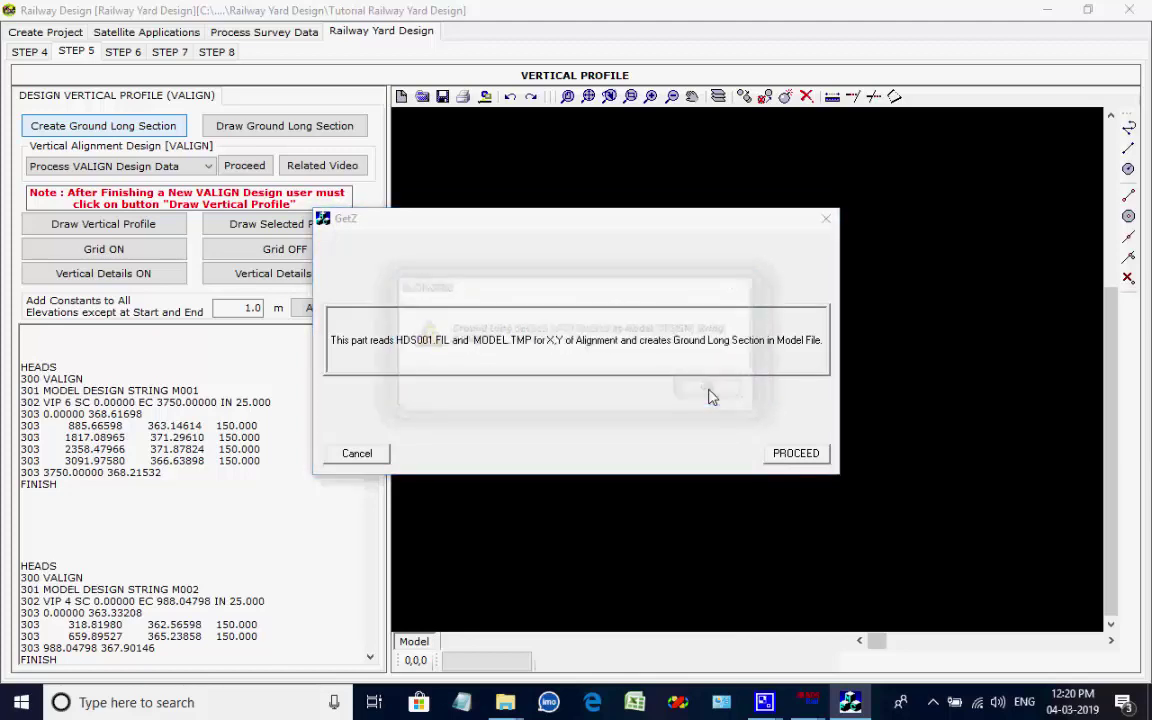
pyautogui.click(711, 390)
pyautogui.click(711, 390)
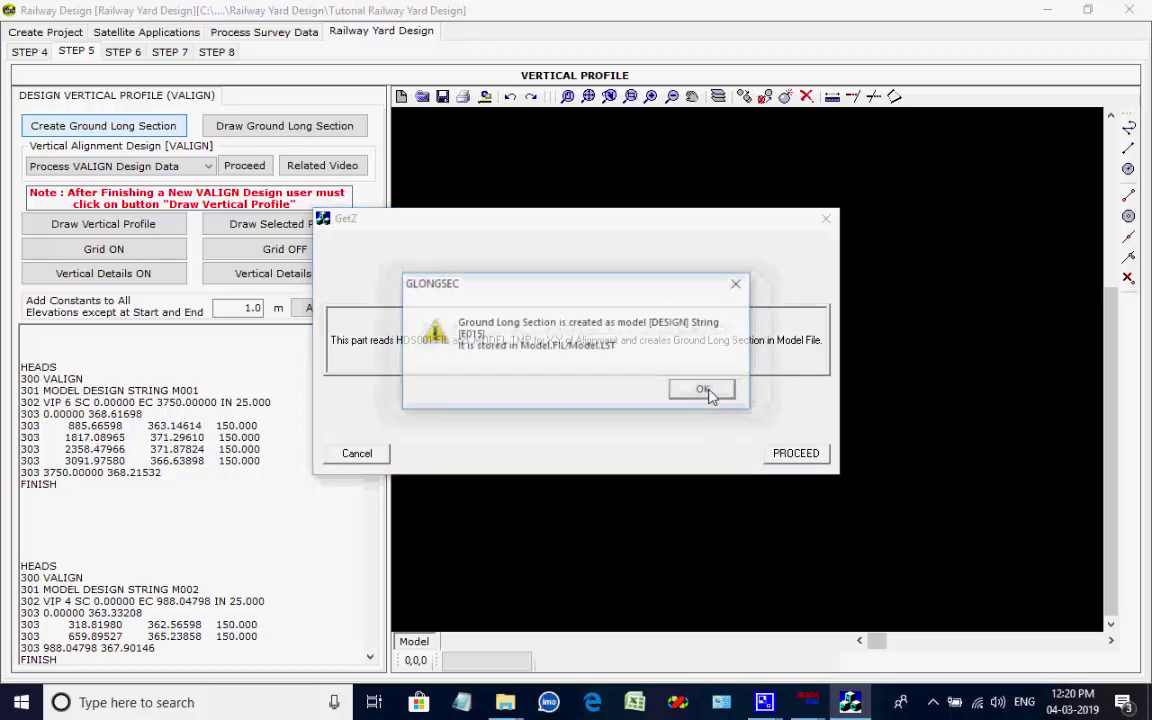
pyautogui.click(711, 390)
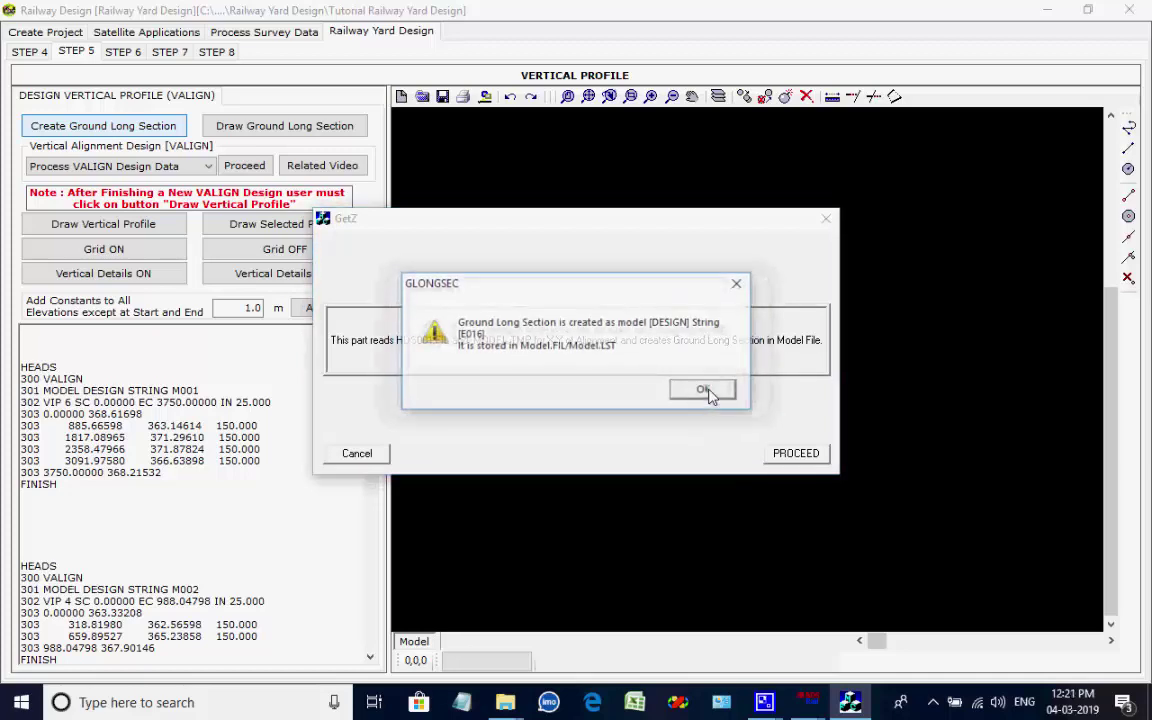
pyautogui.click(705, 391)
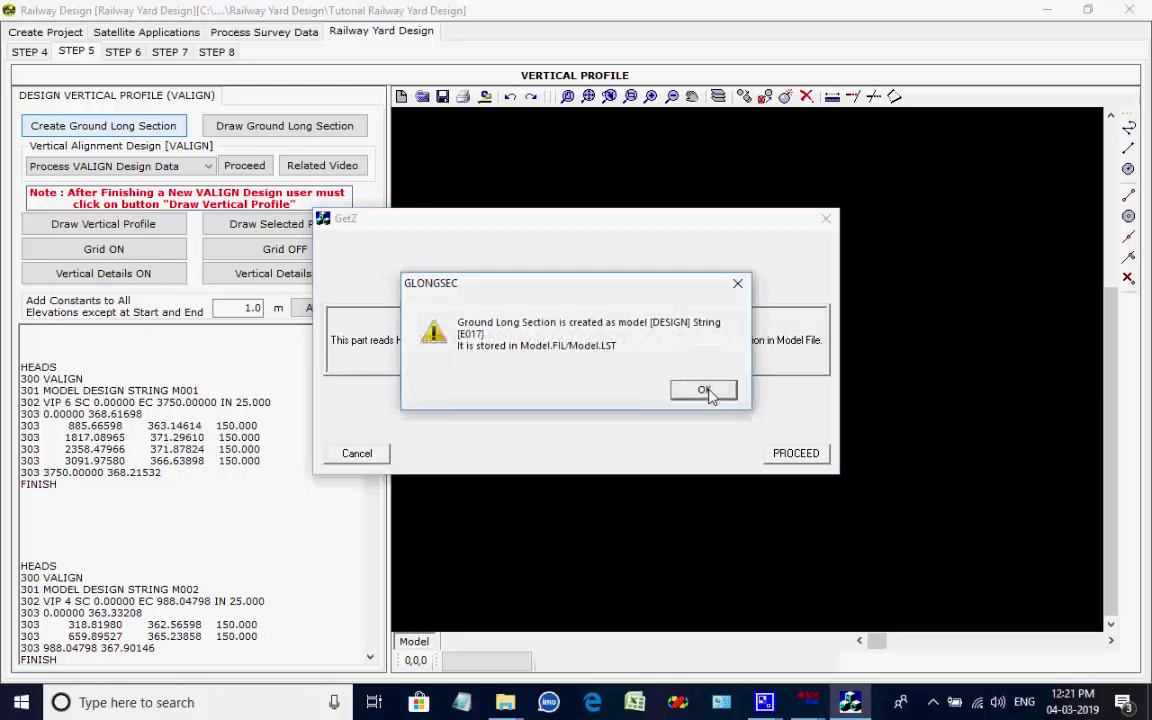
pyautogui.click(708, 390)
pyautogui.click(708, 390)
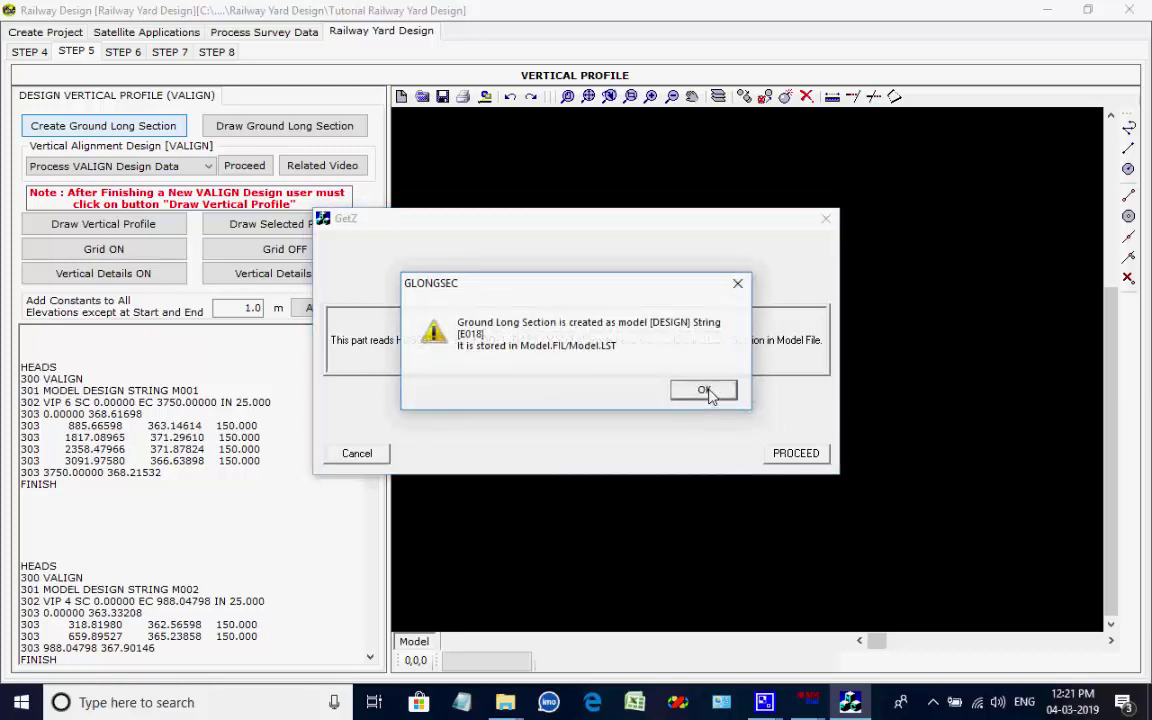
pyautogui.click(708, 392)
pyautogui.click(708, 392)
pyautogui.click(705, 390)
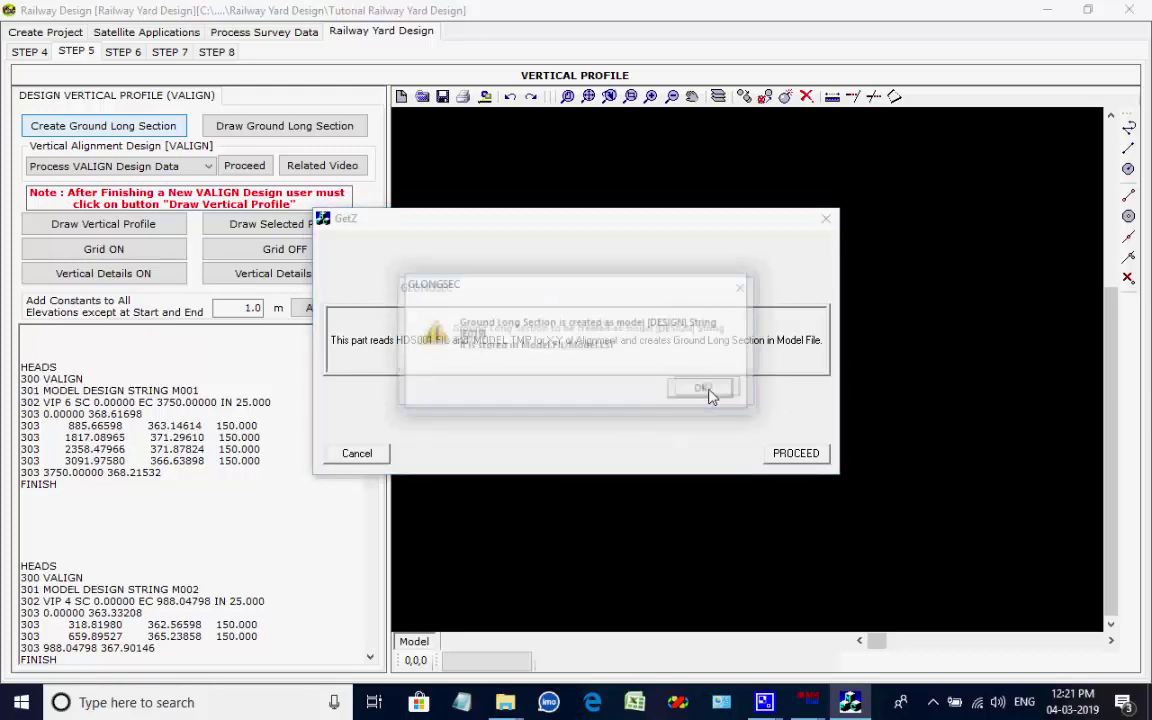
pyautogui.click(705, 390)
pyautogui.click(704, 390)
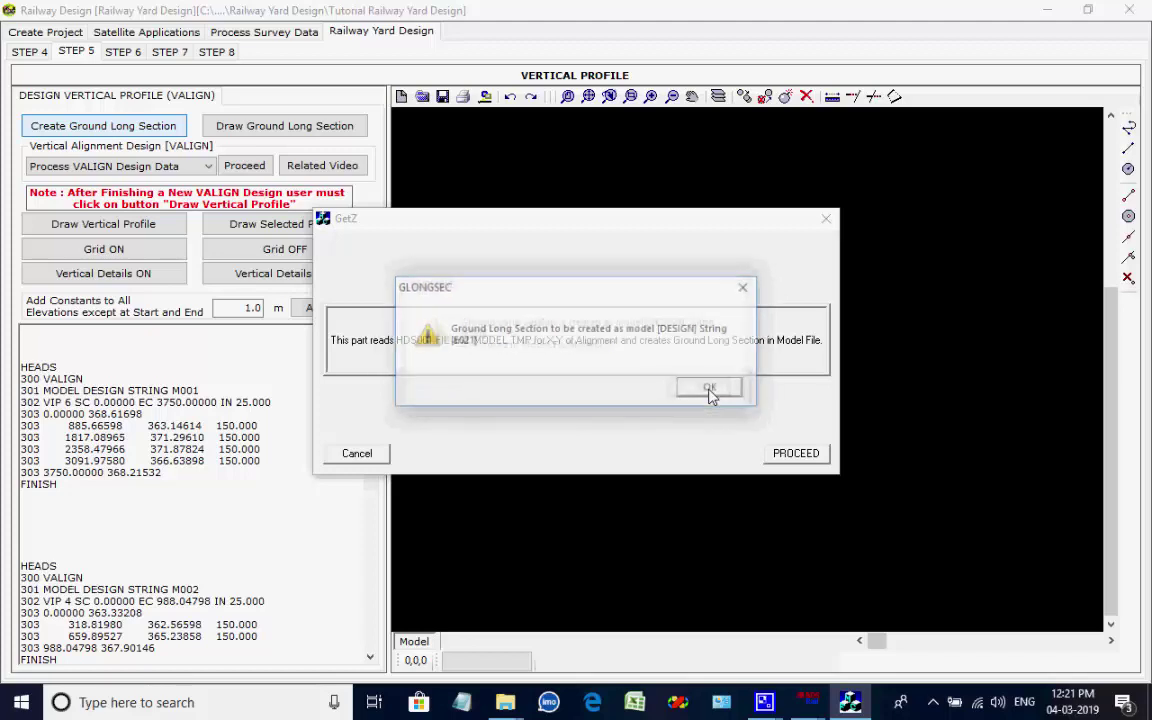
pyautogui.click(704, 390)
pyautogui.click(705, 391)
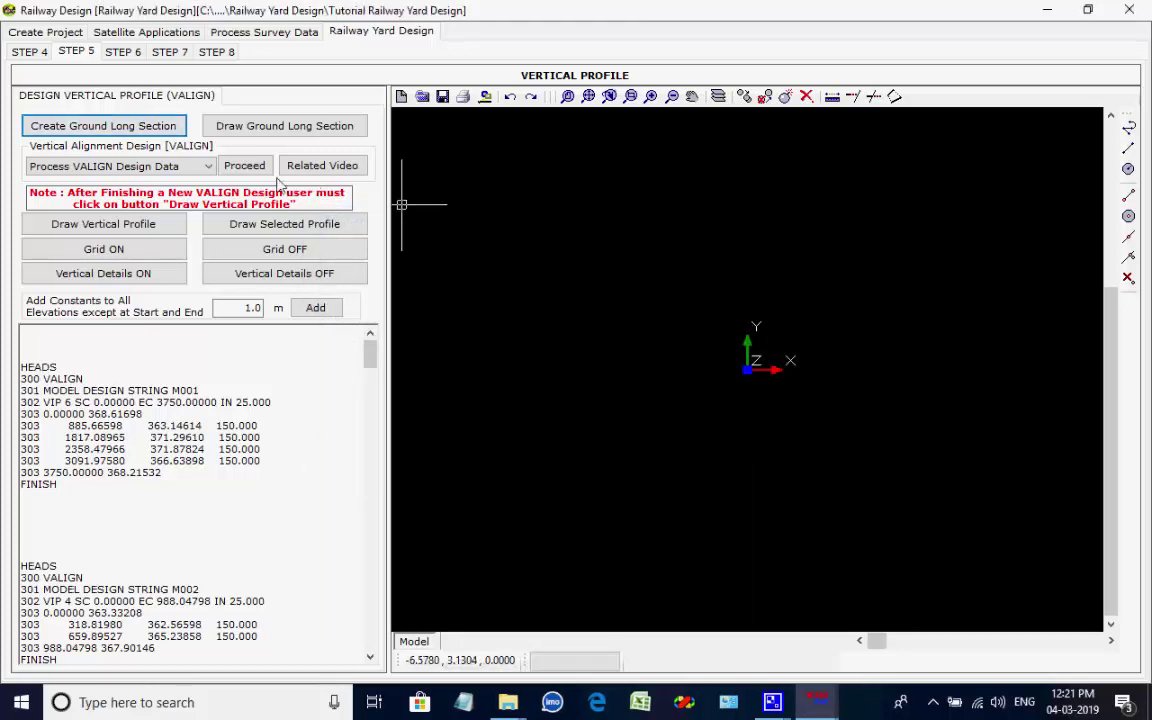
# Draw the ground long section of DESIGN string E001 with X scale 1 and Y scale 10
pyautogui.click(284, 126)
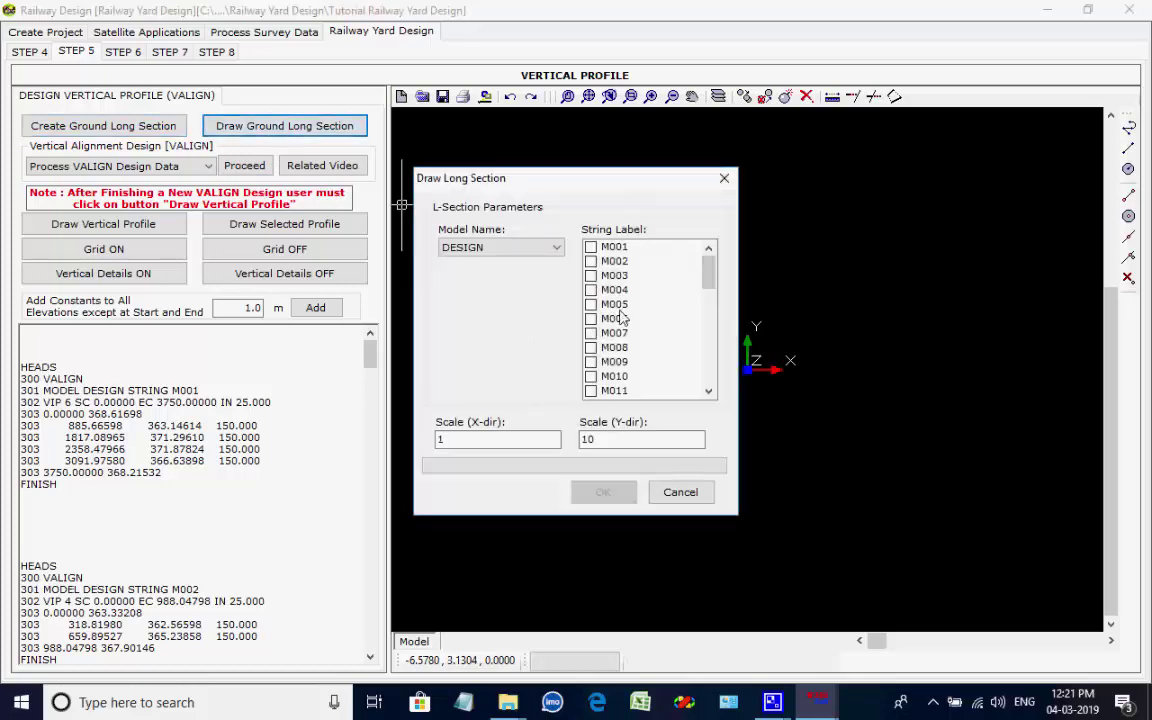
pyautogui.moveTo(708, 268); pyautogui.dragTo(710, 363)
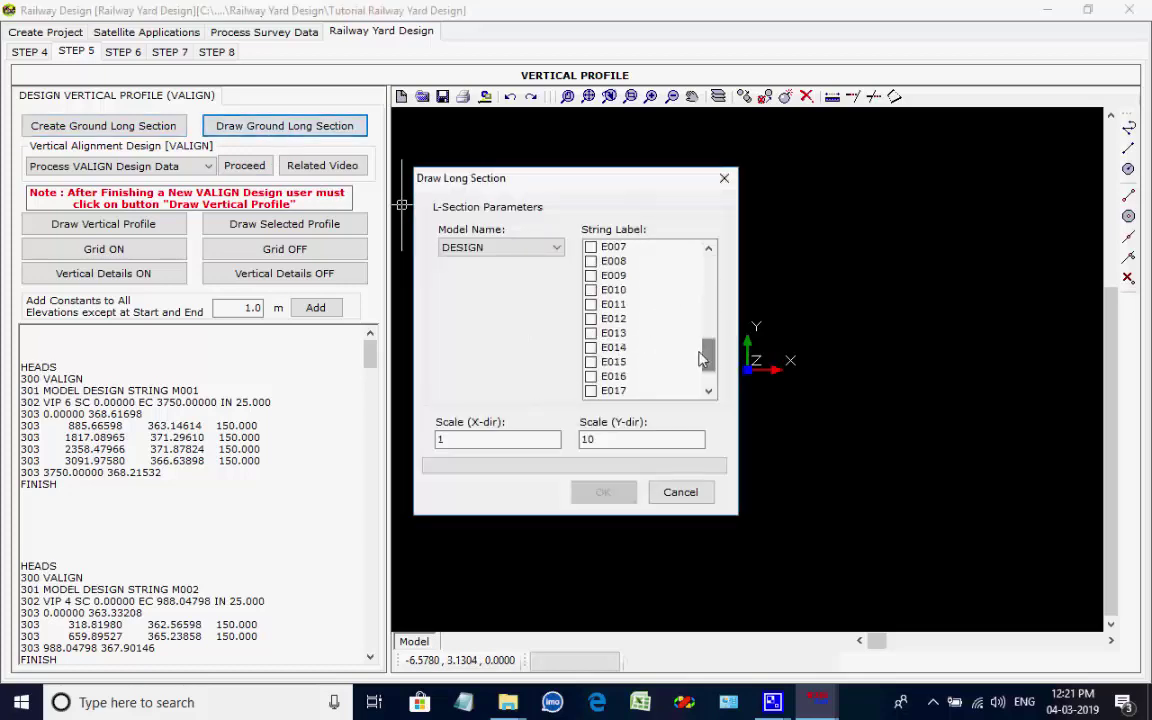
pyautogui.scroll(2, 600, 285)
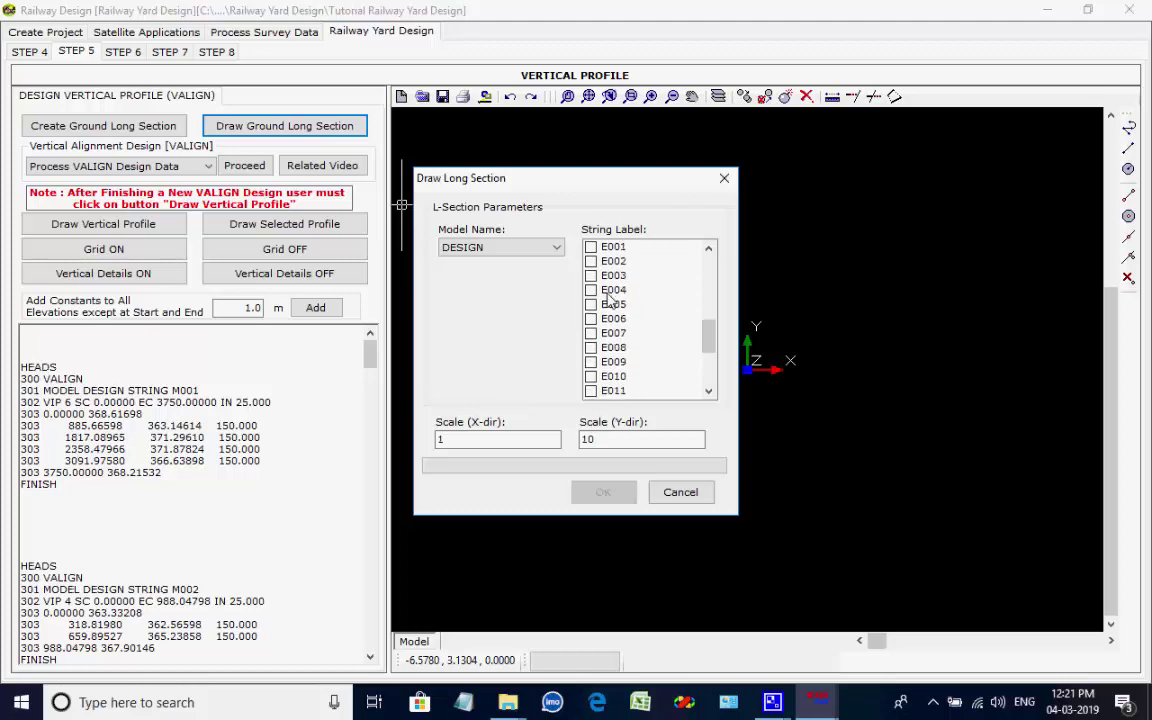
pyautogui.click(591, 247)
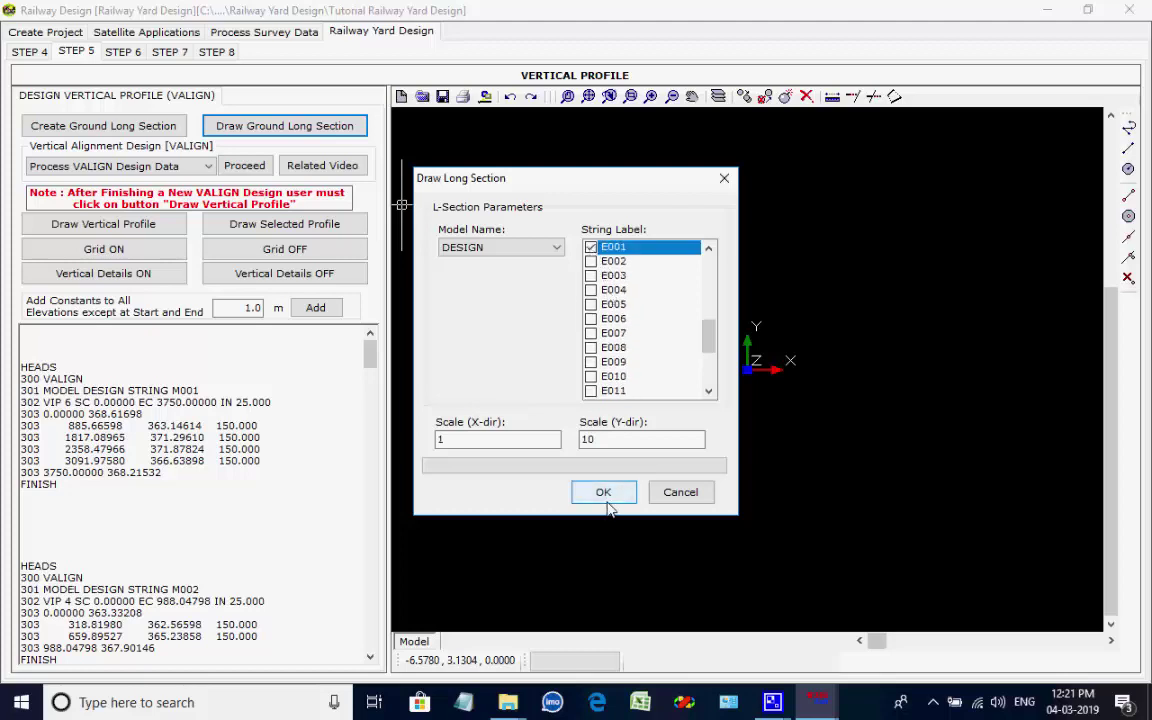
pyautogui.click(607, 494)
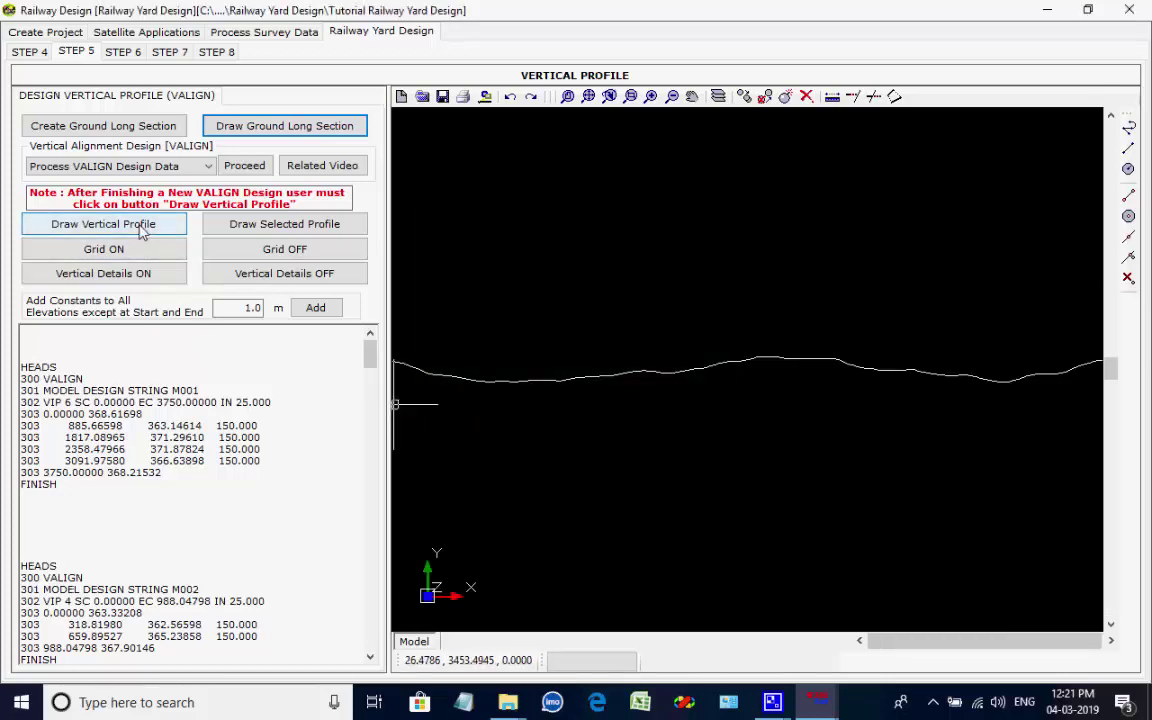
# Review the VALIGN design data, start processing it with all strings set to run, and complete the vertical alignment of M001
pyautogui.moveTo(88, 380); pyautogui.dragTo(8, 380)
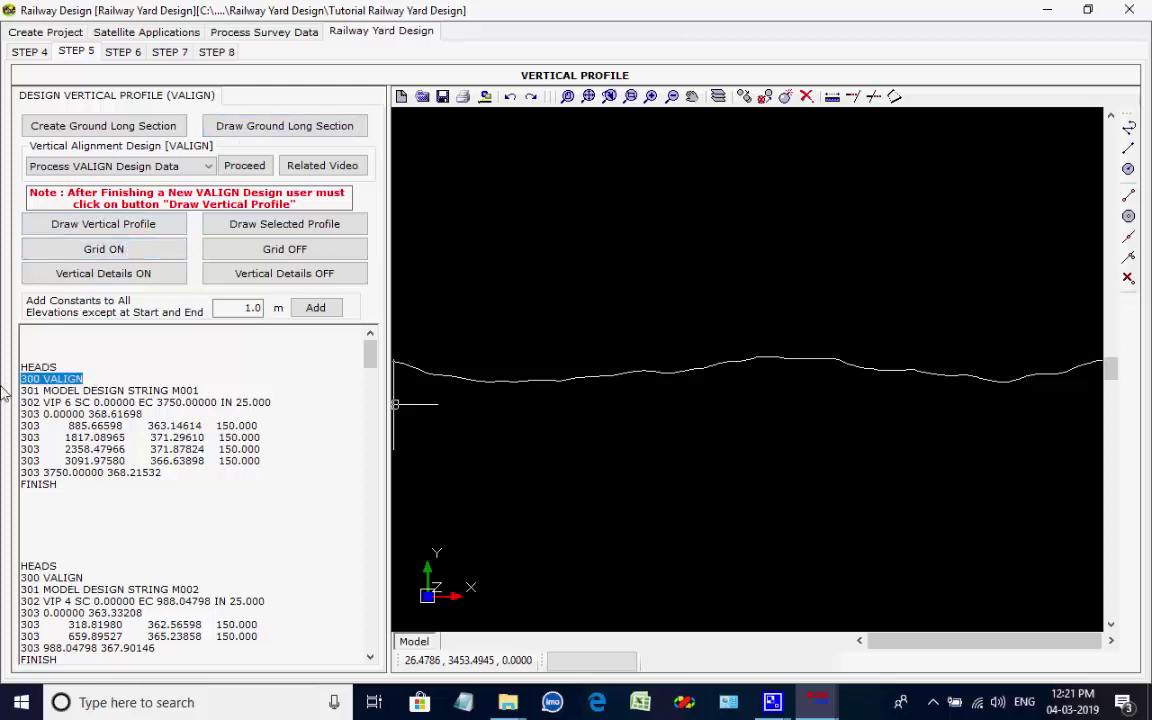
pyautogui.click(87, 380)
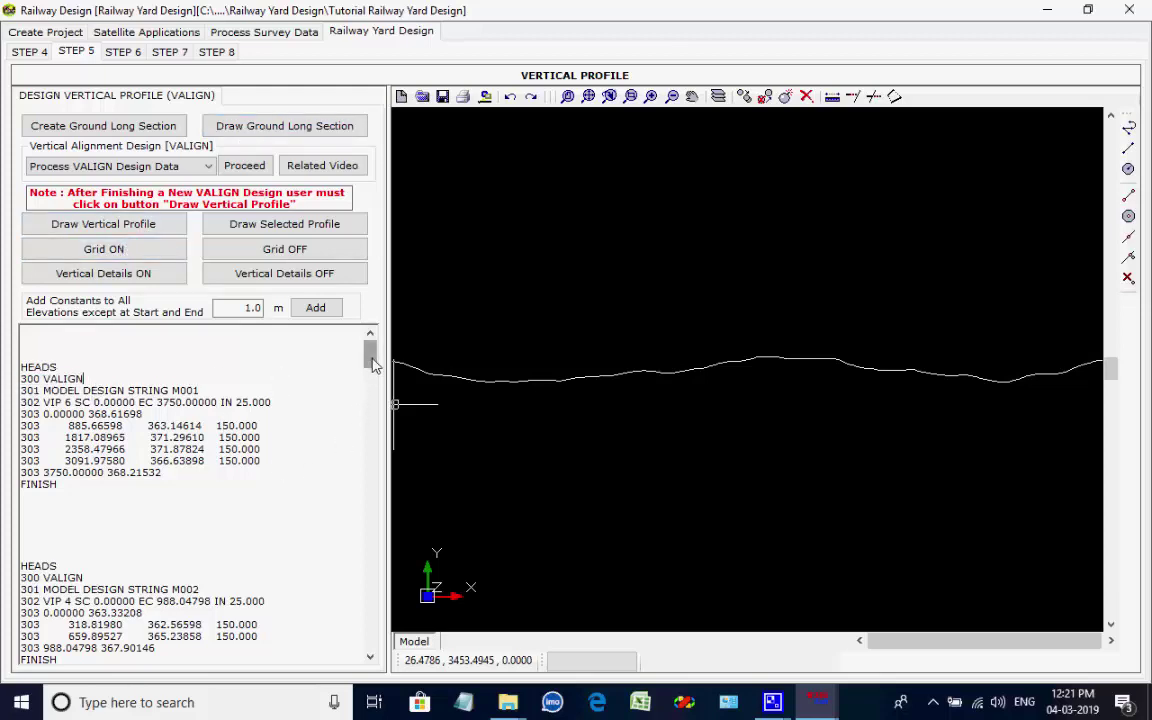
pyautogui.moveTo(370, 356); pyautogui.dragTo(378, 460)
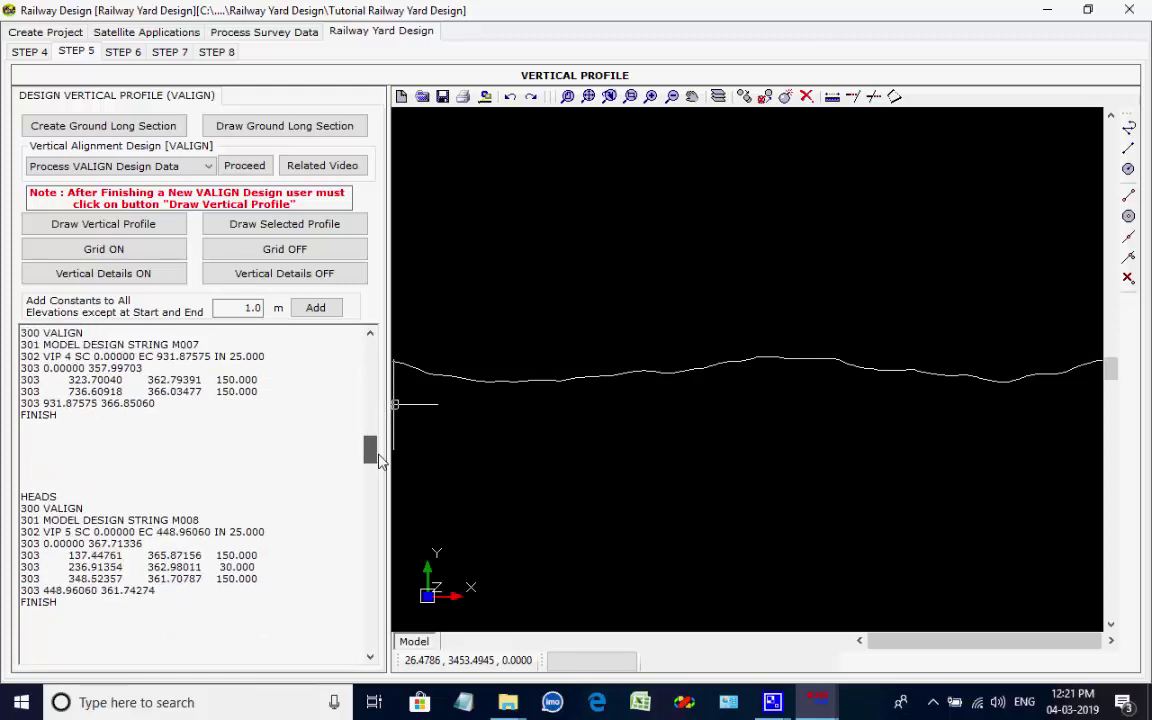
pyautogui.moveTo(378, 460); pyautogui.dragTo(388, 322)
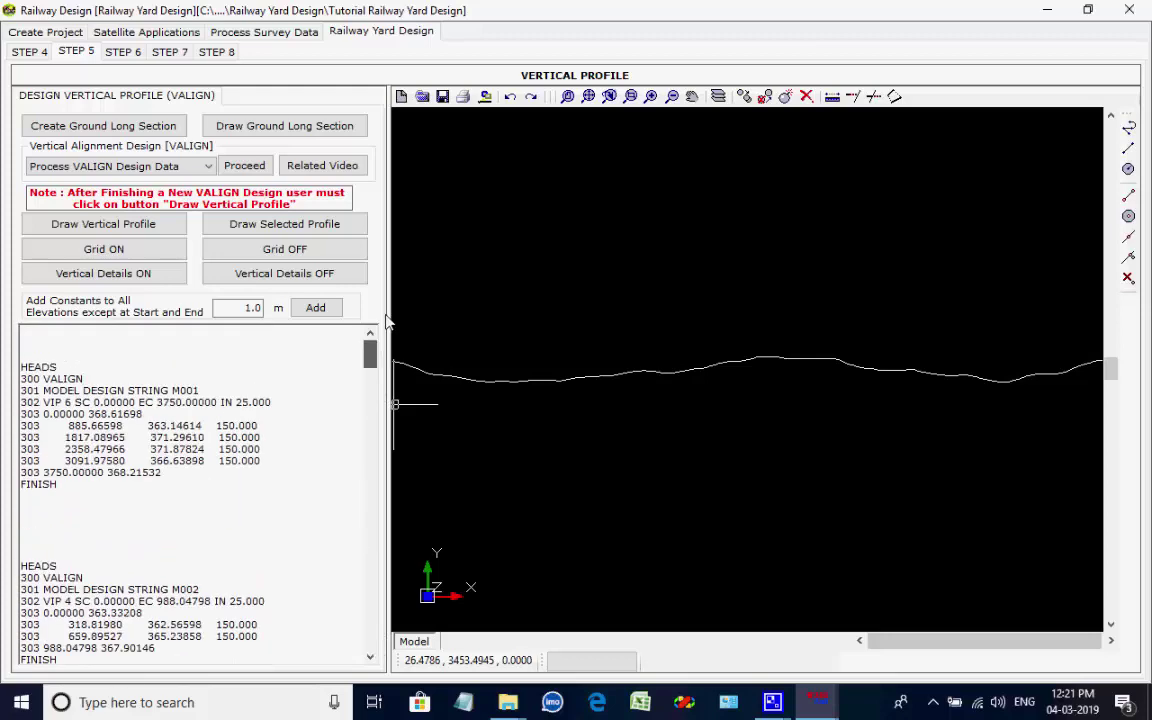
pyautogui.click(243, 166)
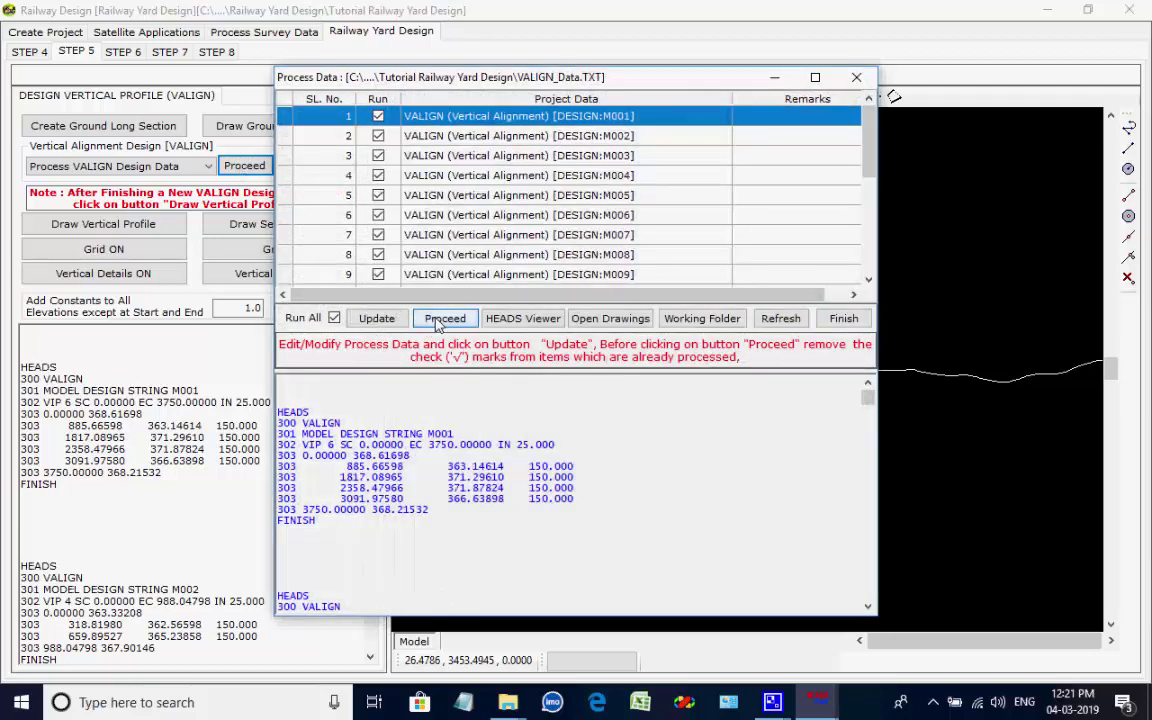
pyautogui.click(440, 319)
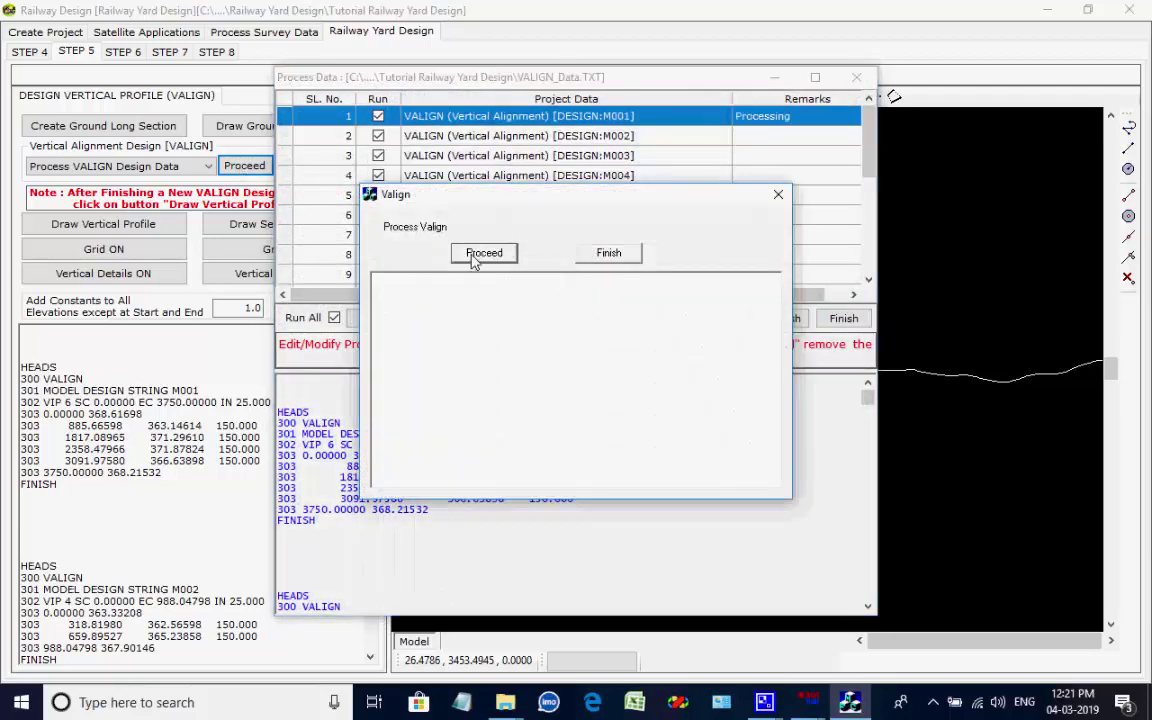
pyautogui.click(476, 256)
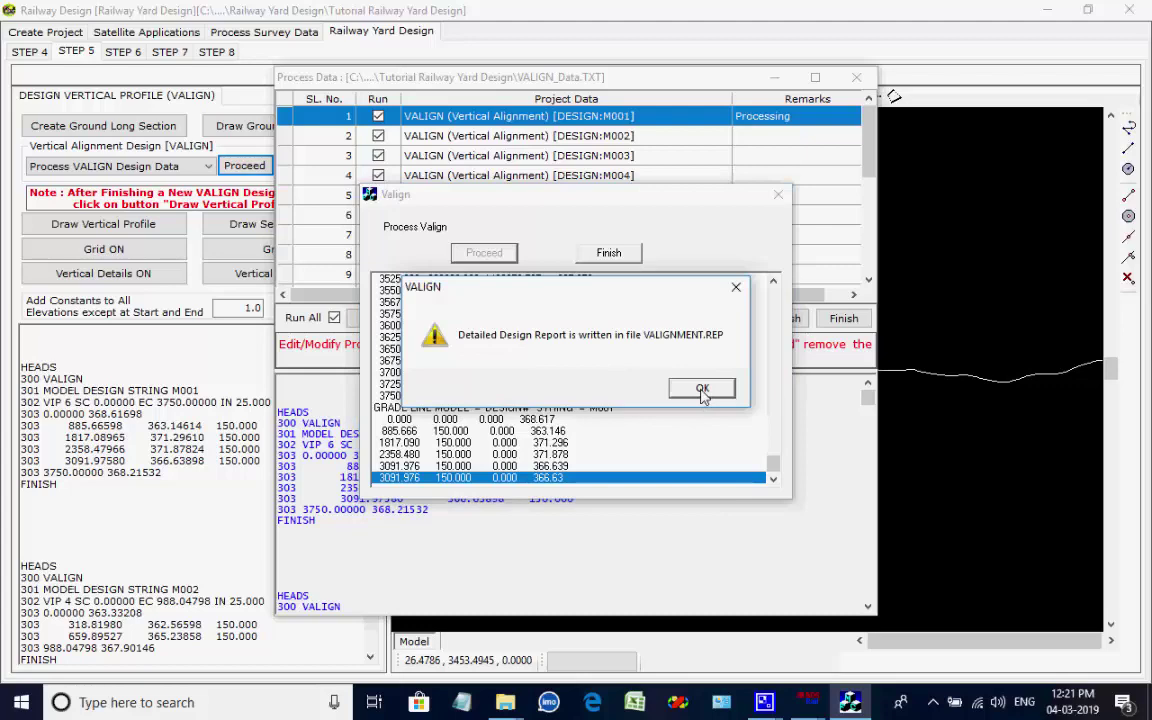
pyautogui.click(702, 390)
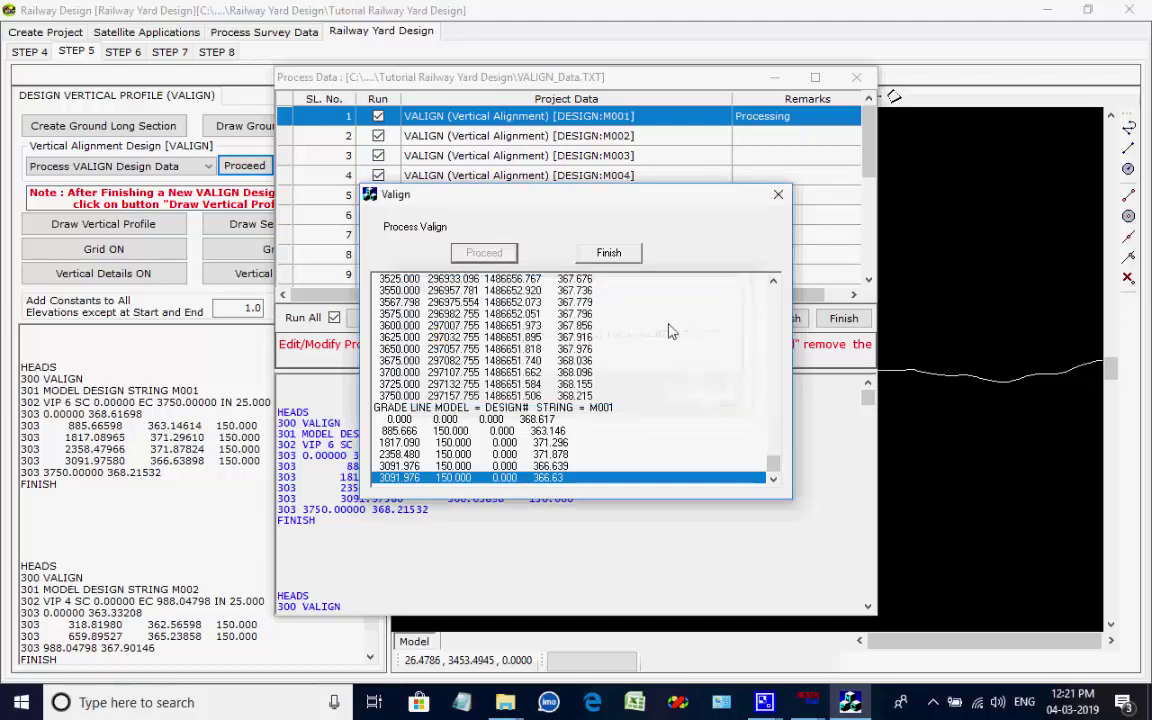
pyautogui.click(612, 254)
# Process the vertical alignments of DESIGN strings M002 and M003, accepting the design report for each
pyautogui.click(490, 256)
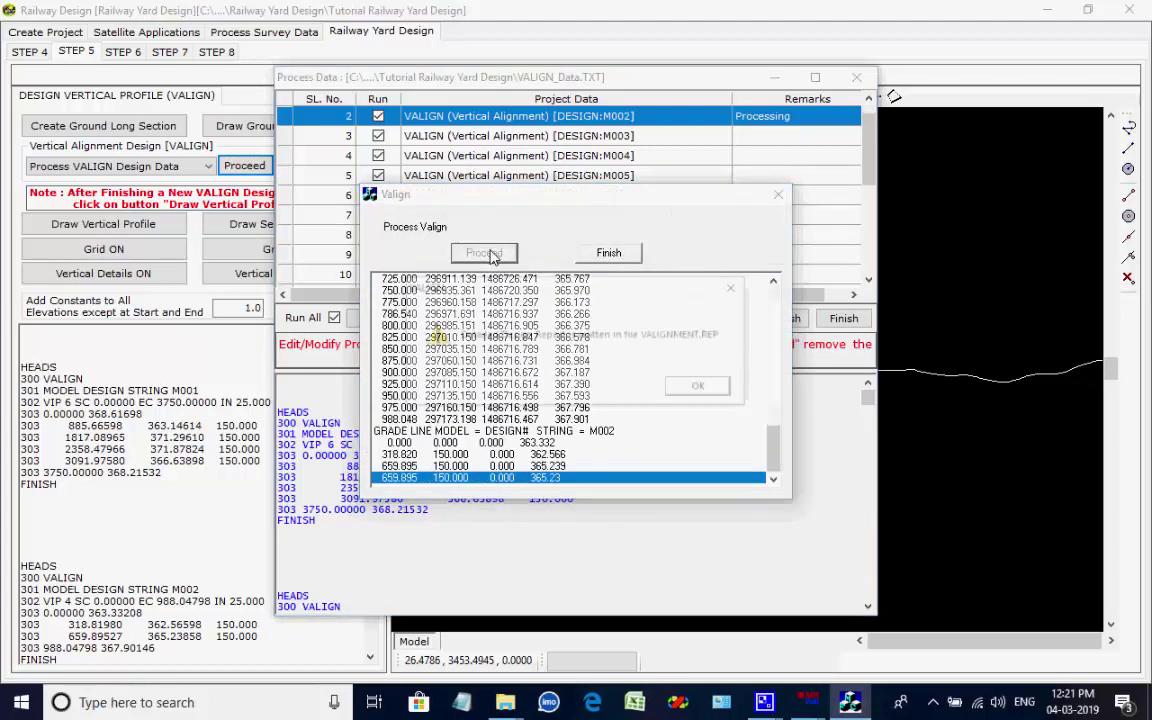
pyautogui.click(700, 389)
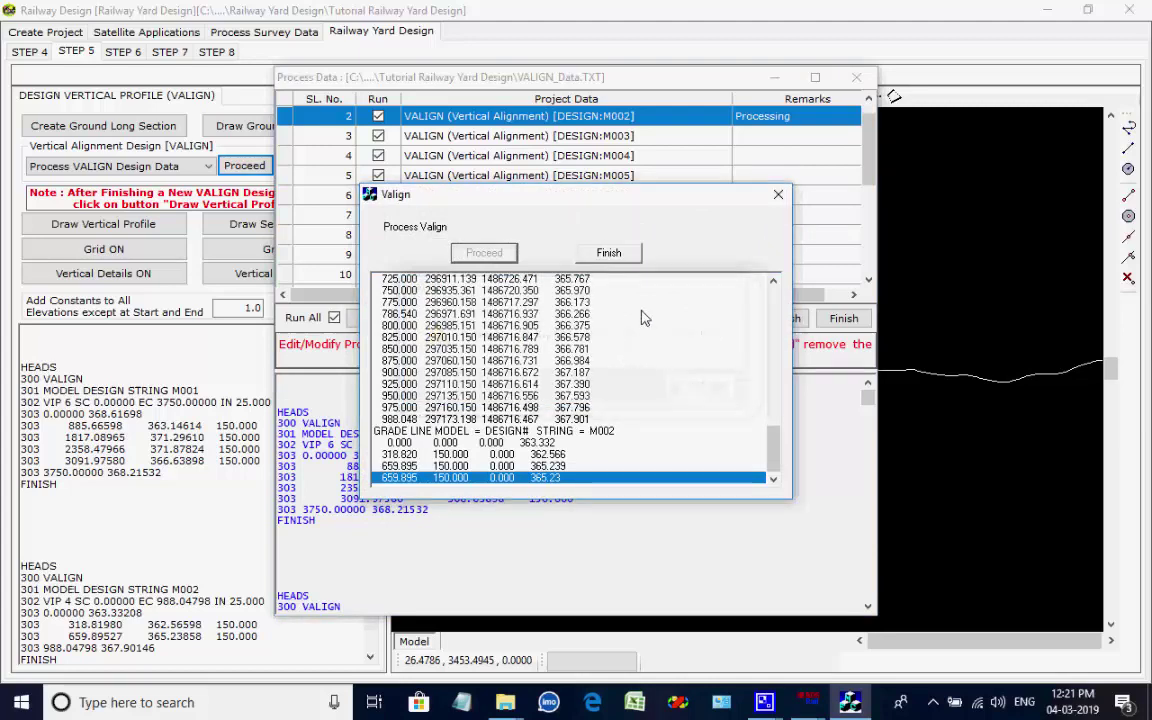
pyautogui.click(609, 253)
pyautogui.click(512, 258)
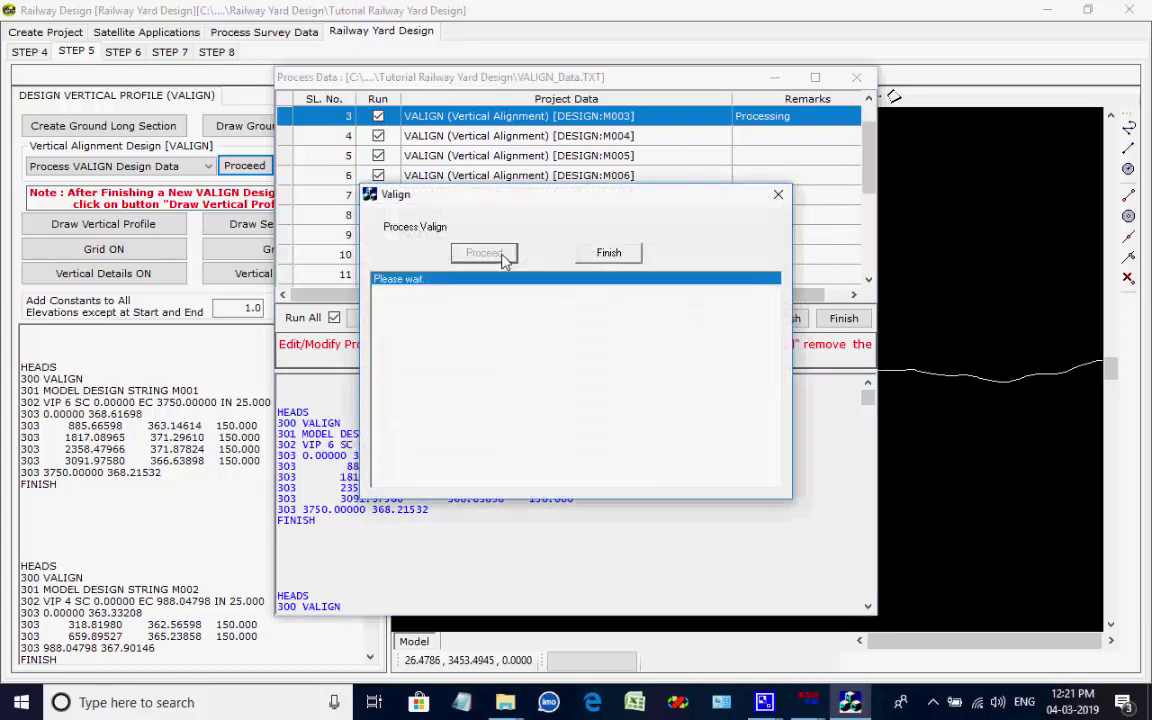
pyautogui.click(694, 388)
pyautogui.click(598, 254)
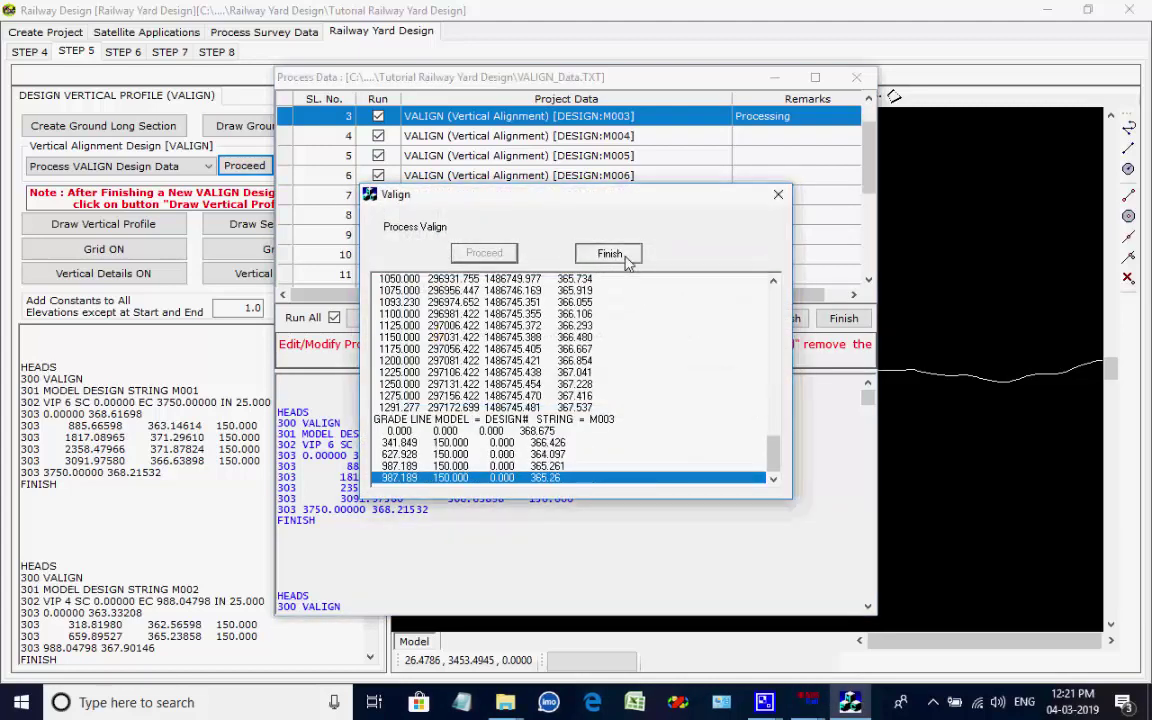
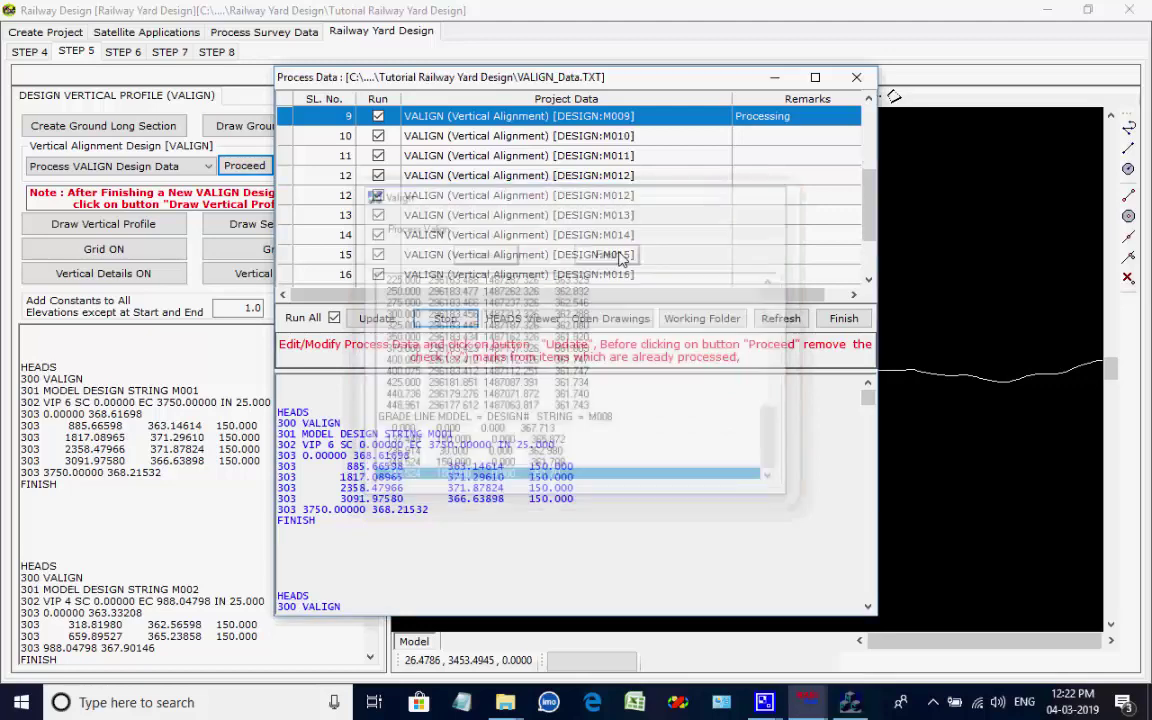
# Process and complete the vertical alignments of DESIGN strings M009, M010, M011 and M012
pyautogui.click(486, 252)
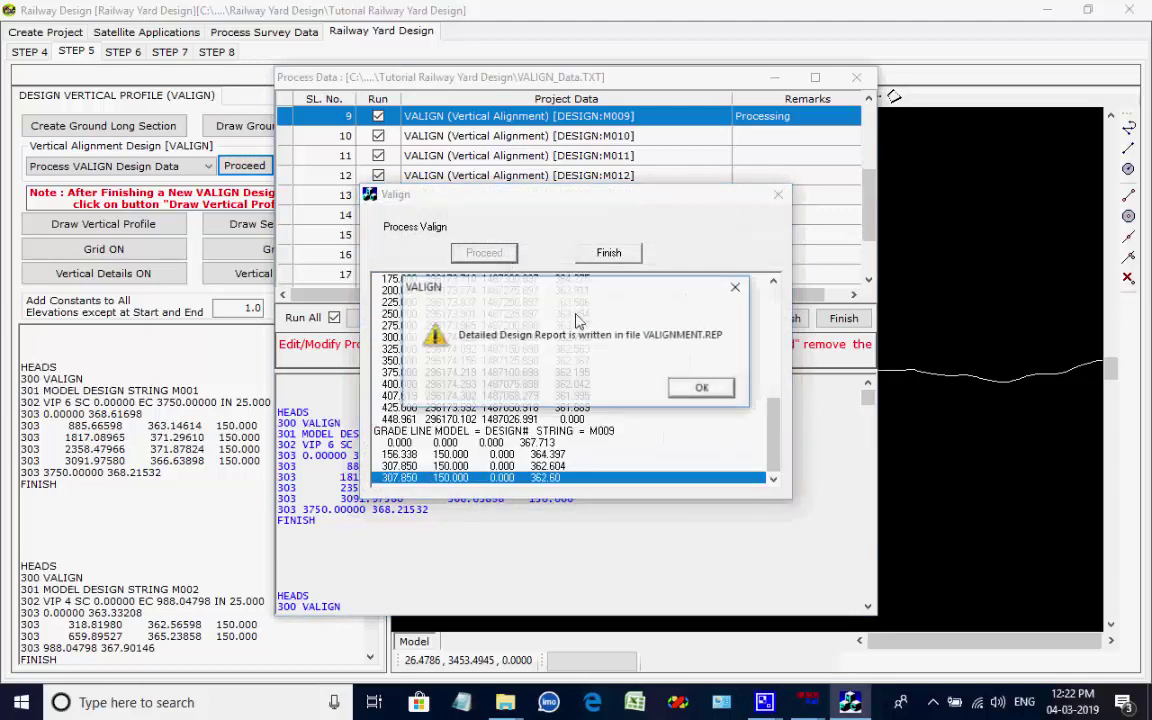
pyautogui.click(698, 387)
pyautogui.click(620, 256)
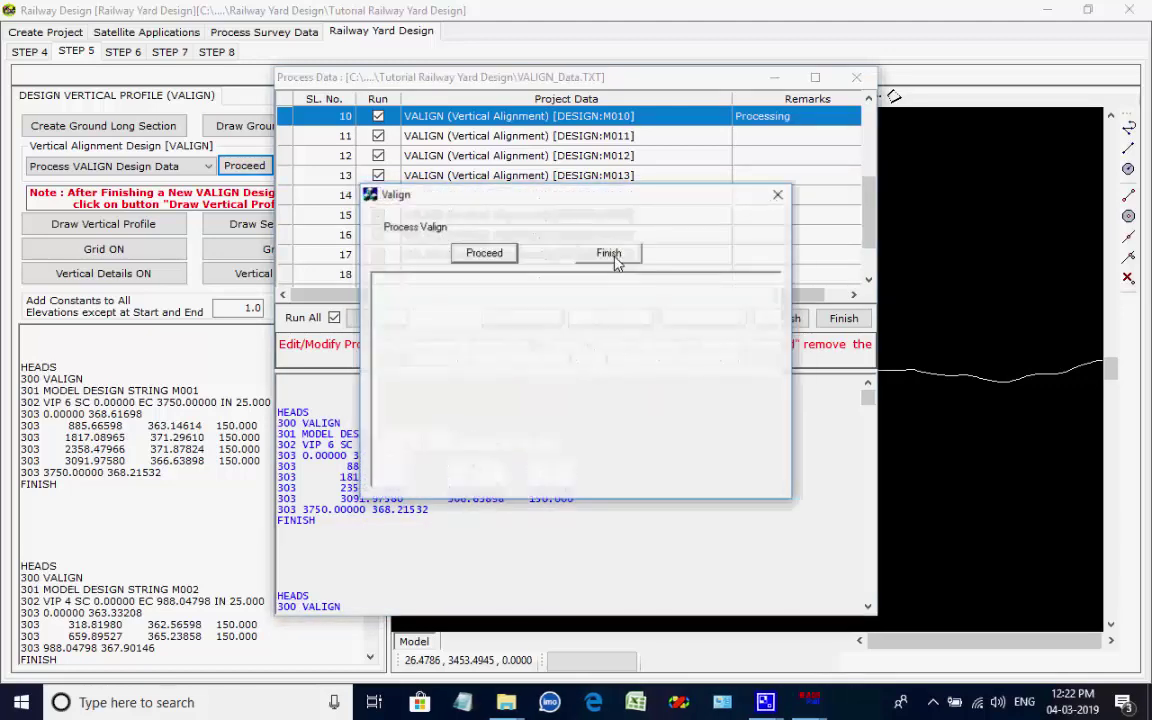
pyautogui.click(484, 252)
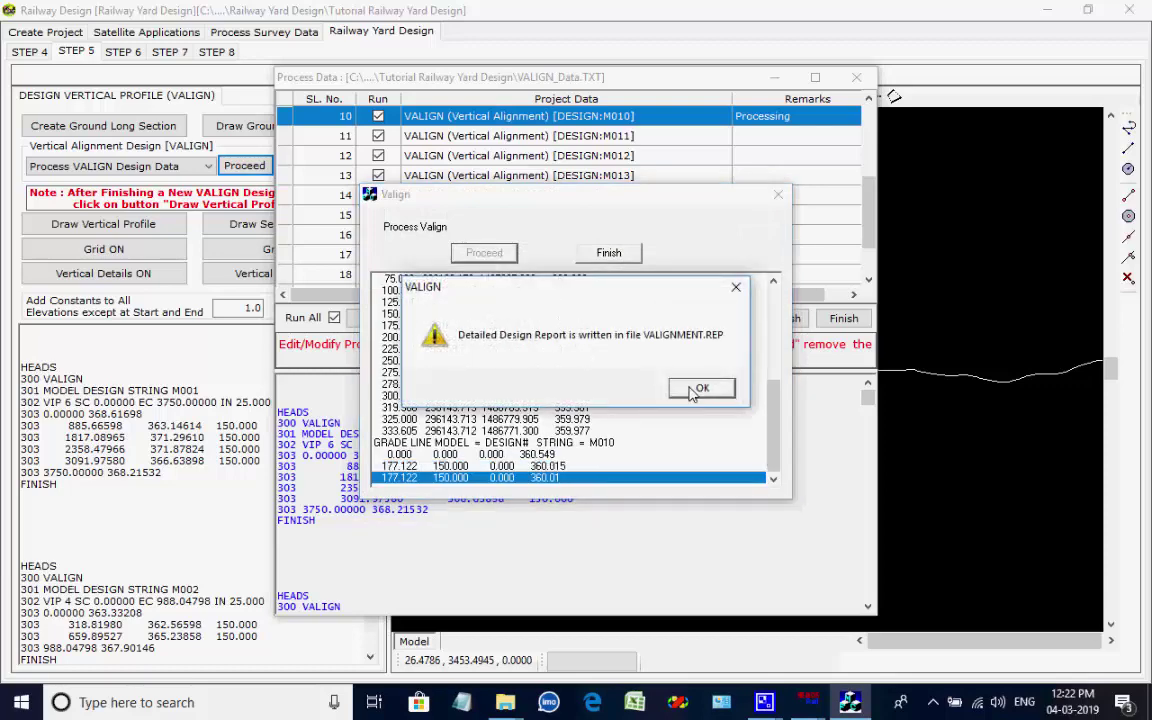
pyautogui.click(696, 388)
pyautogui.click(610, 253)
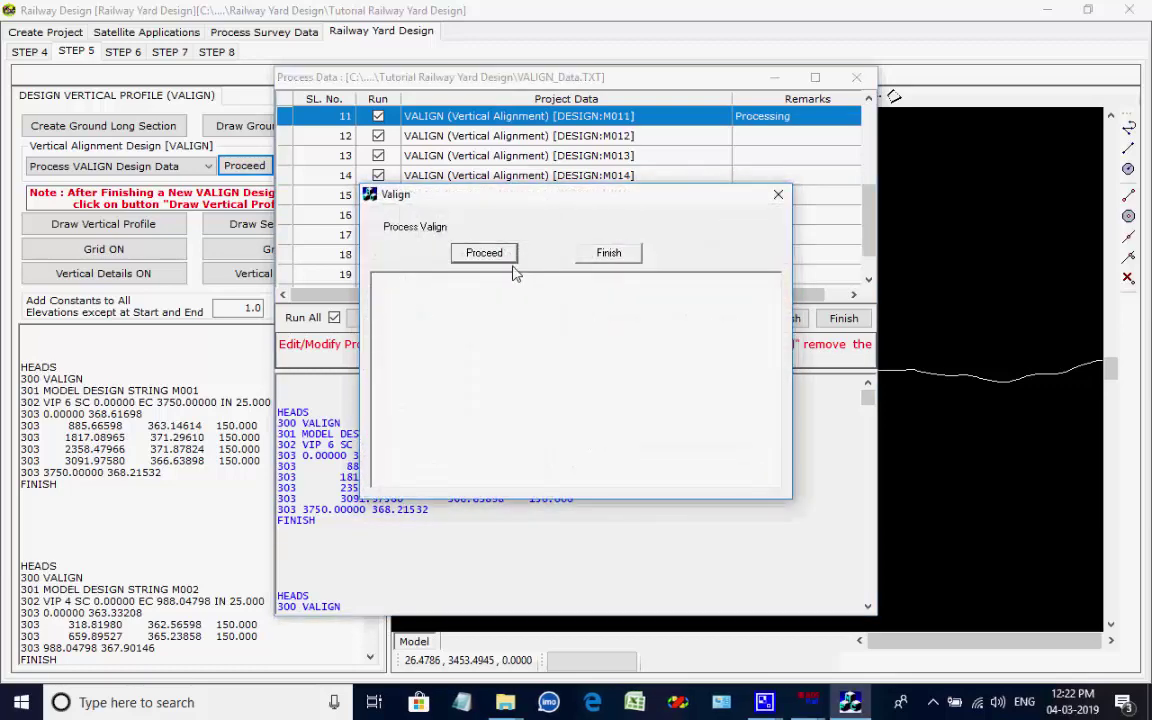
pyautogui.click(696, 388)
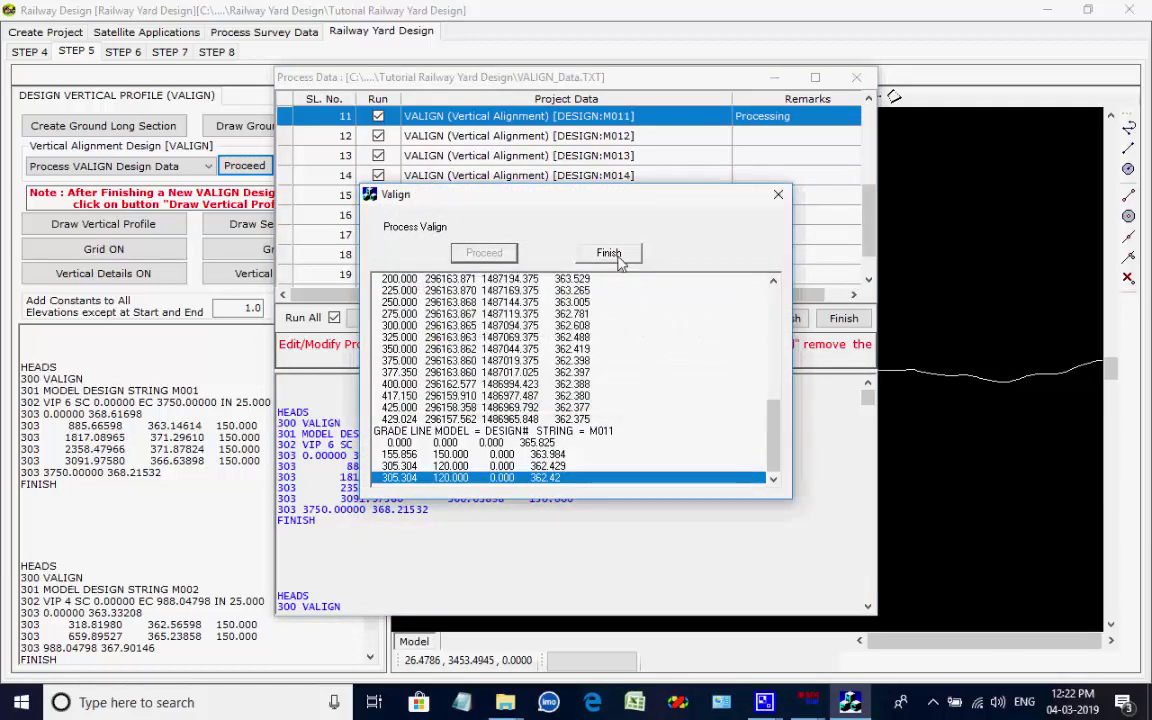
pyautogui.click(612, 254)
pyautogui.click(505, 254)
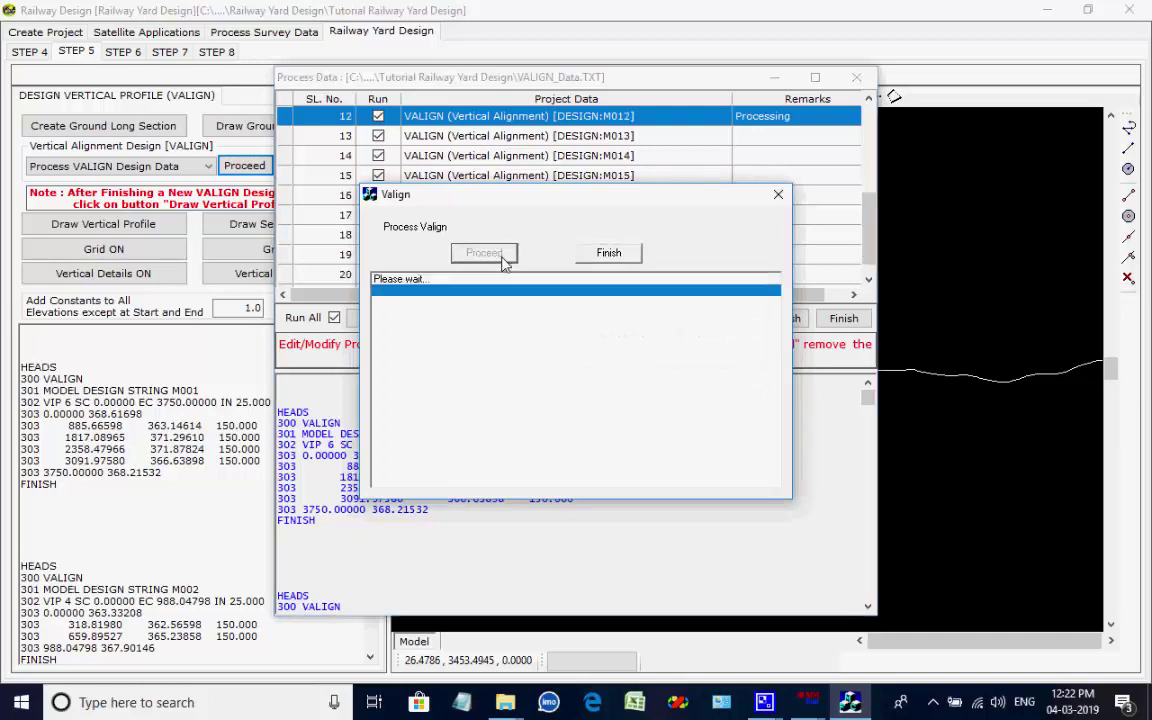
pyautogui.click(690, 388)
pyautogui.click(612, 256)
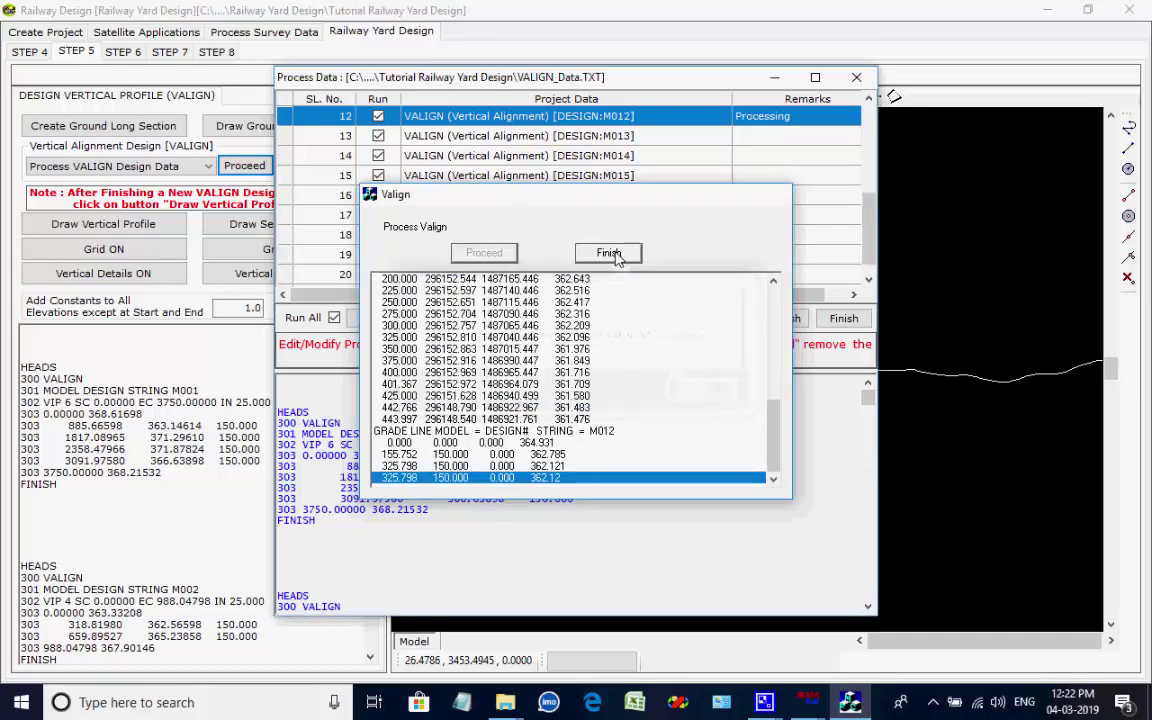
# Continue the VALIGN run by processing and completing DESIGN strings M013, M014, M015 and M016
pyautogui.click(483, 251)
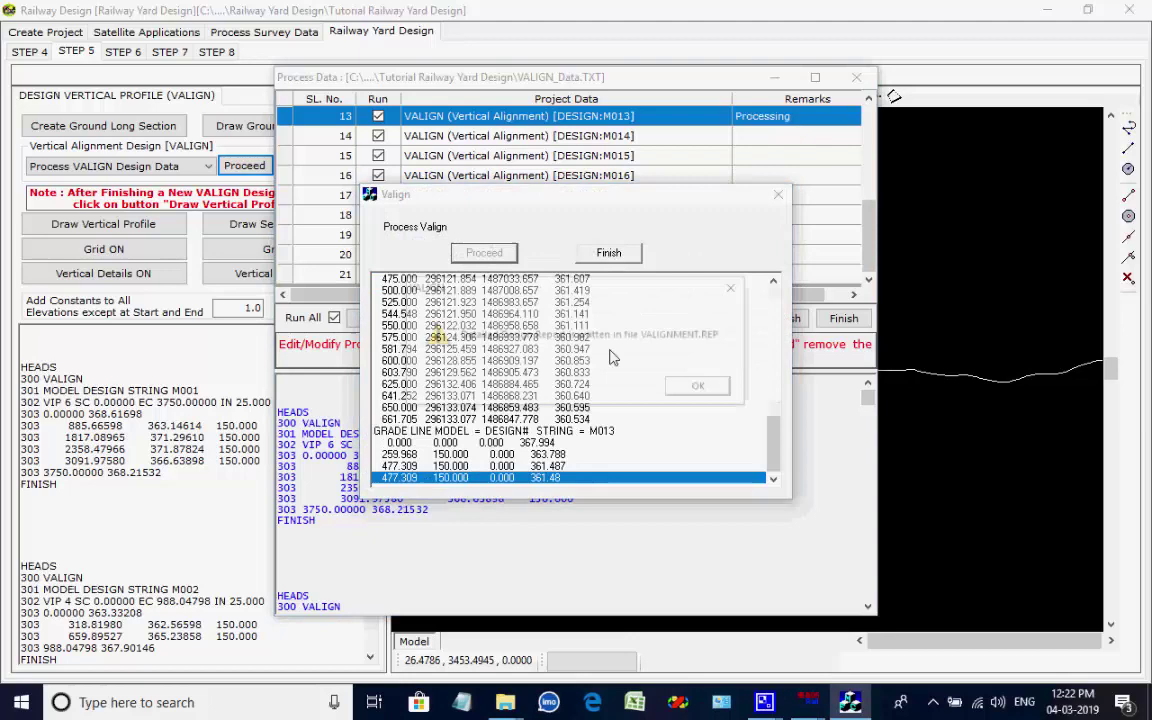
pyautogui.click(690, 388)
pyautogui.click(608, 253)
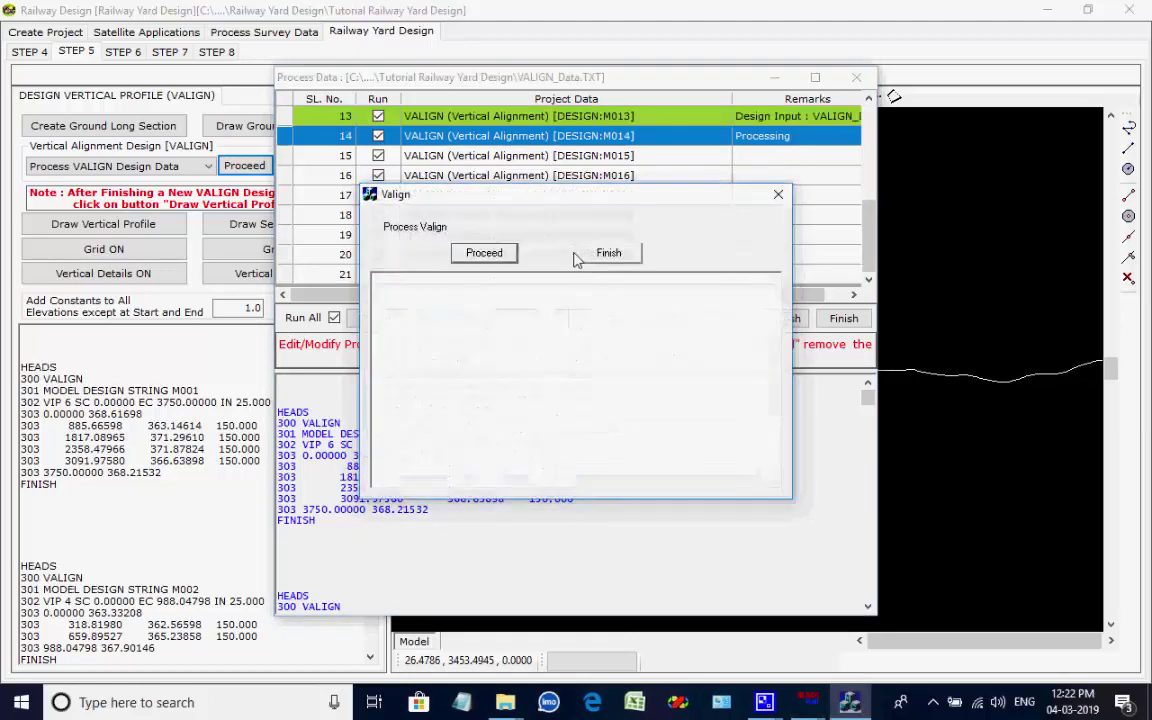
pyautogui.click(484, 253)
pyautogui.click(690, 388)
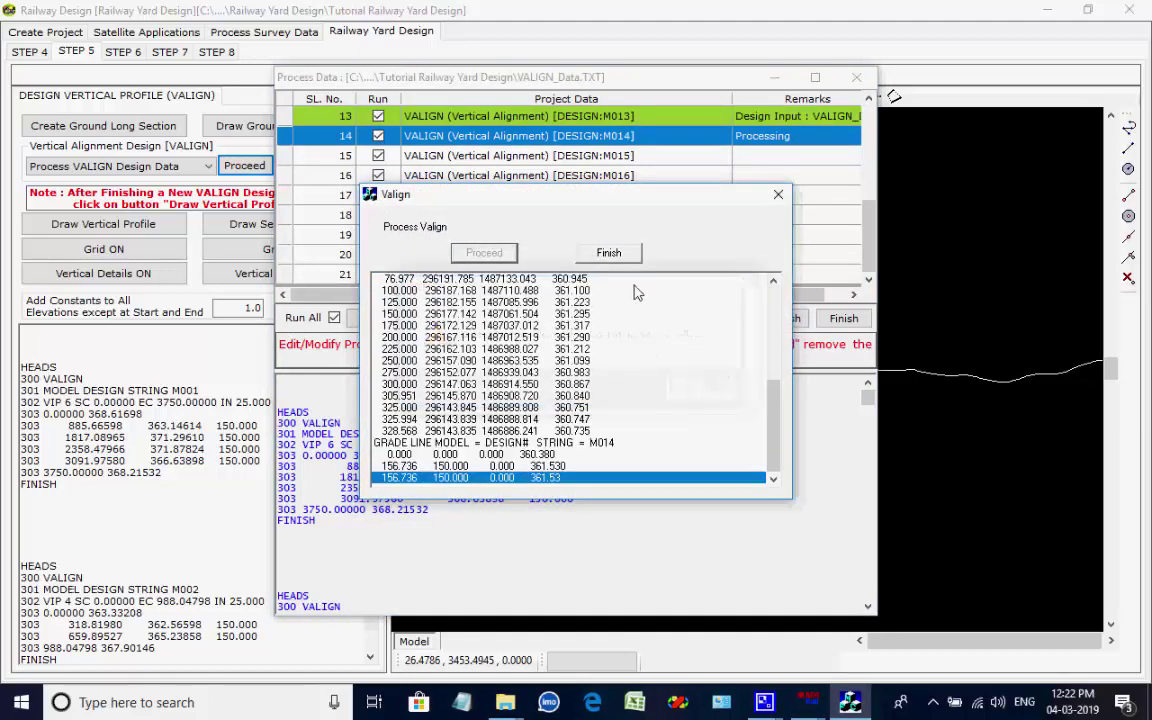
pyautogui.click(615, 257)
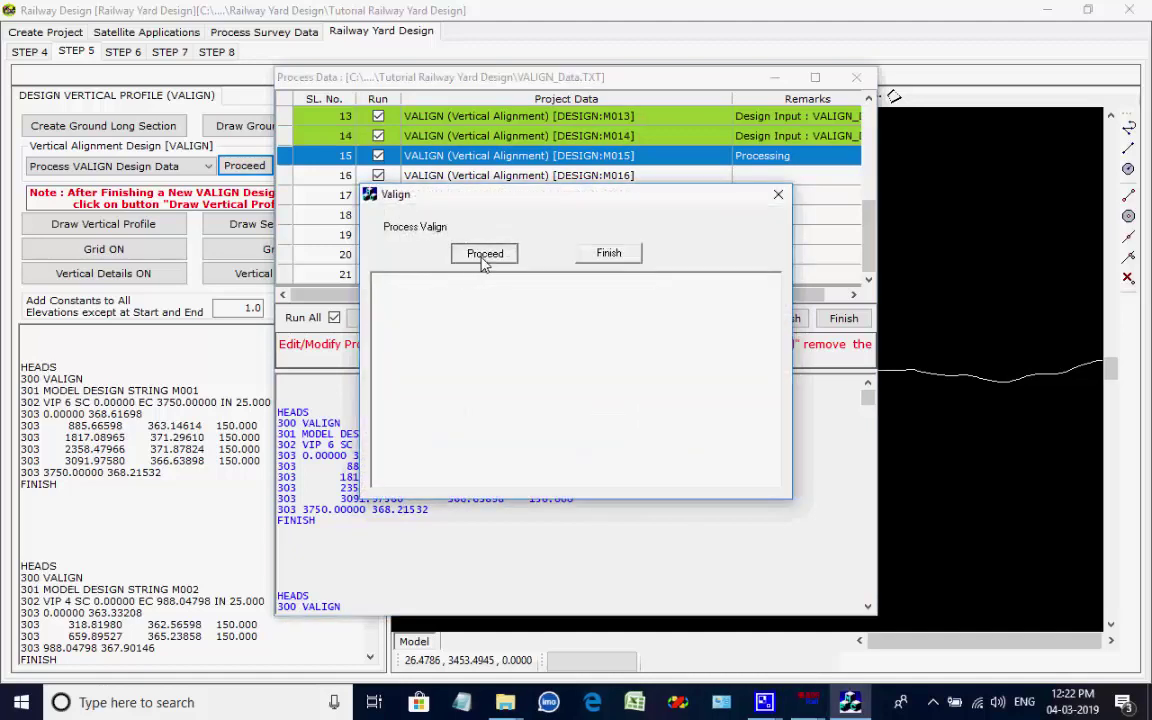
pyautogui.click(484, 253)
pyautogui.click(689, 386)
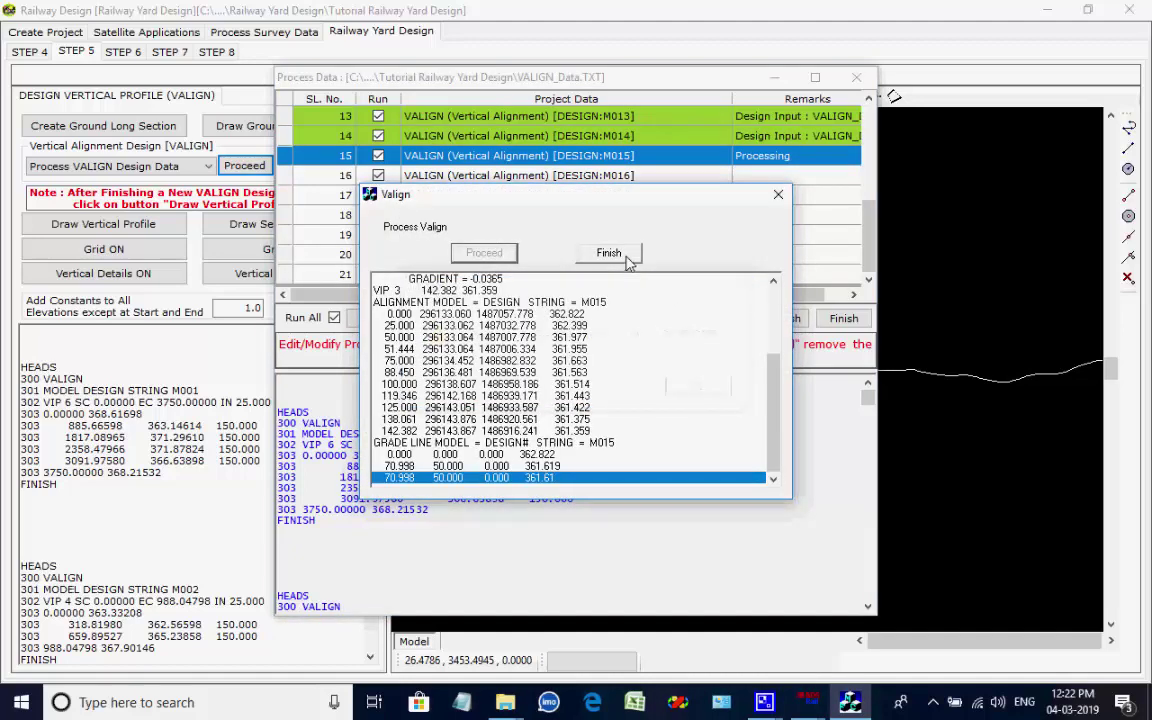
pyautogui.click(612, 255)
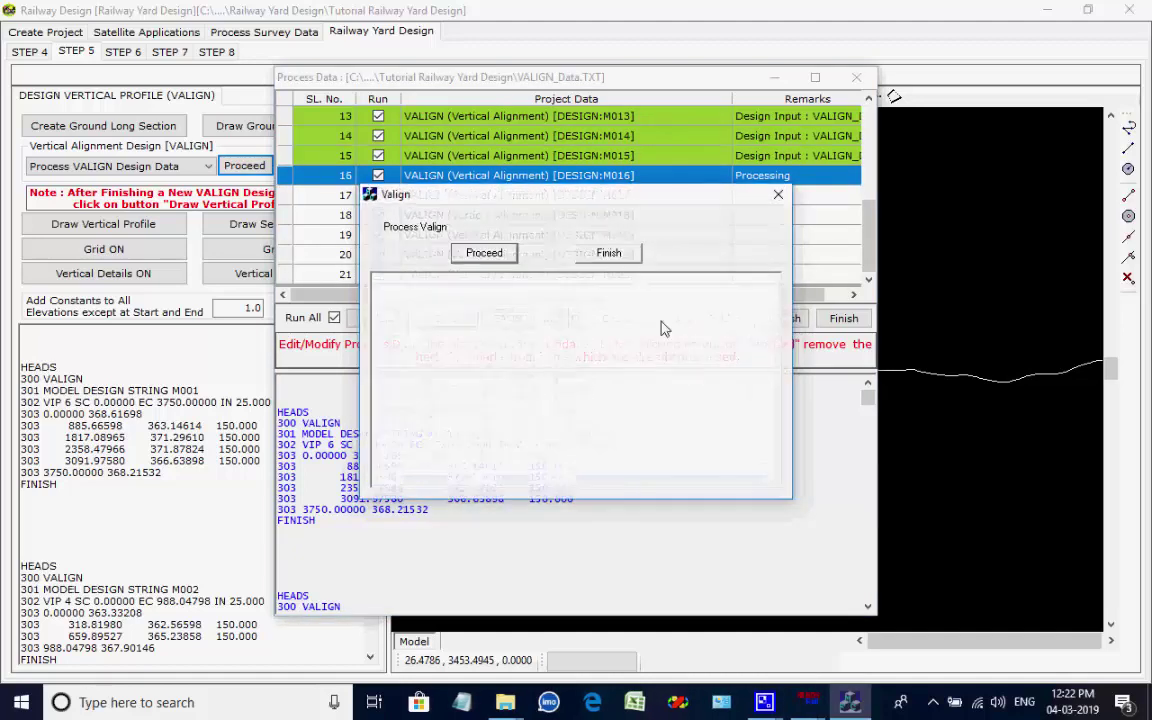
pyautogui.click(484, 253)
pyautogui.click(690, 387)
pyautogui.click(609, 253)
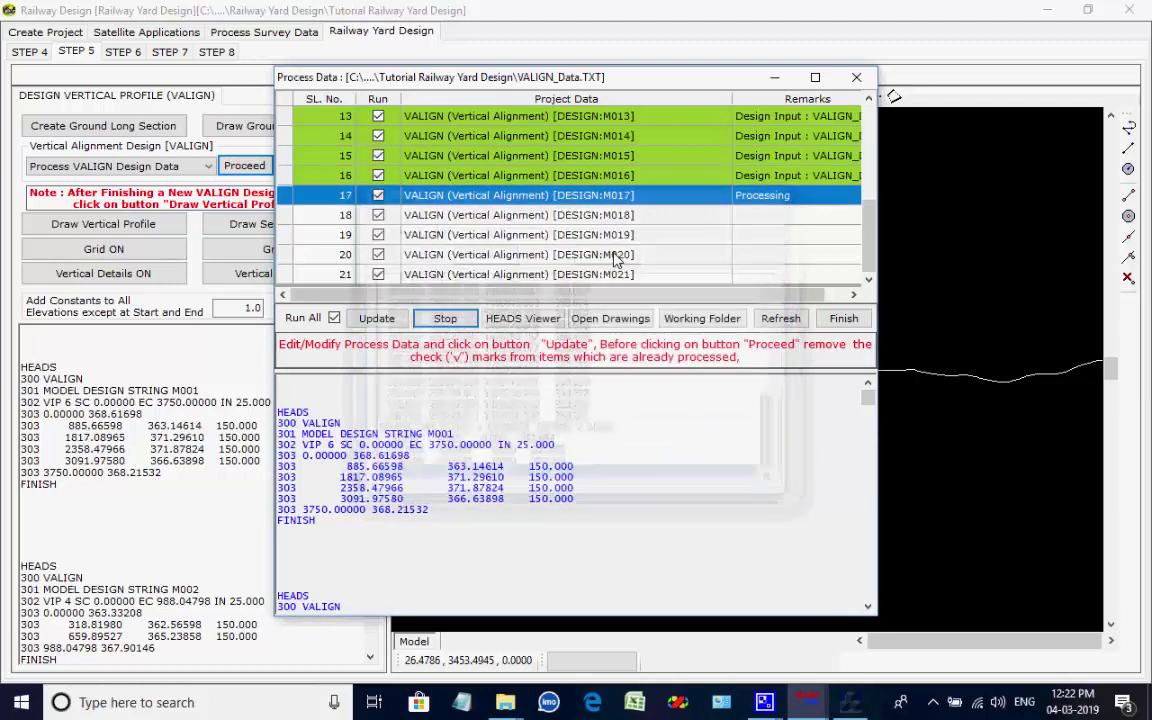
# Process the vertical alignments of DESIGN strings M017, M018 and M019, finishing each one in turn
pyautogui.click(497, 256)
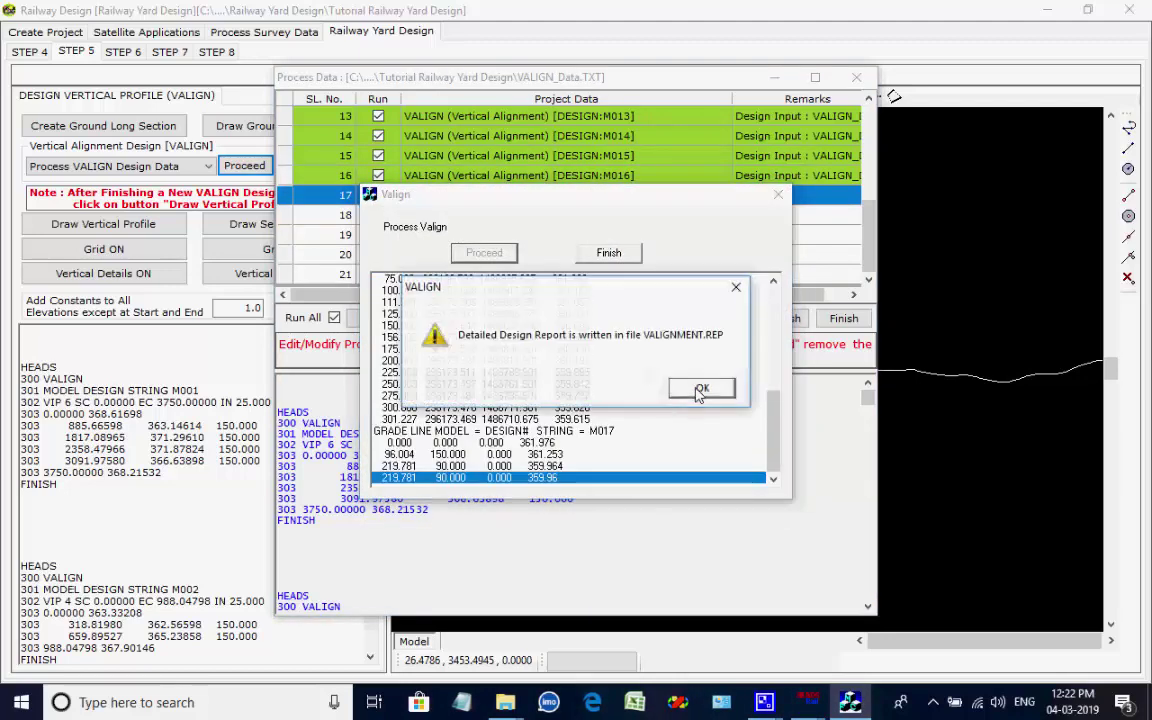
pyautogui.click(697, 389)
pyautogui.click(609, 253)
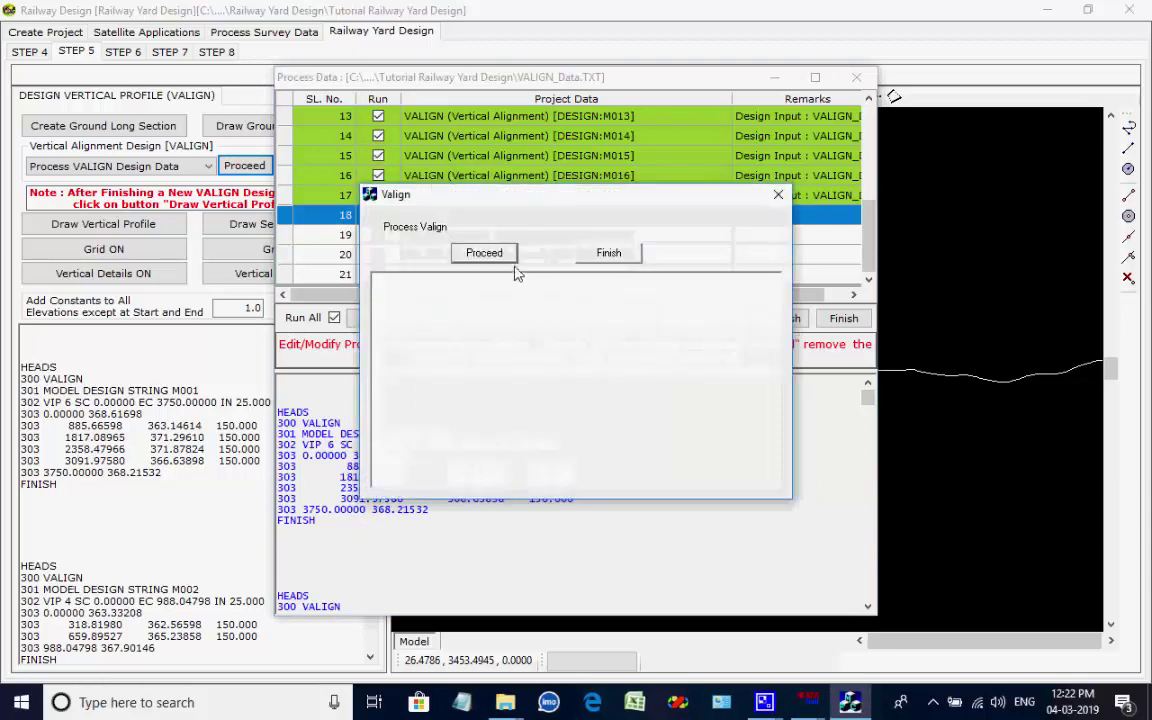
pyautogui.click(484, 253)
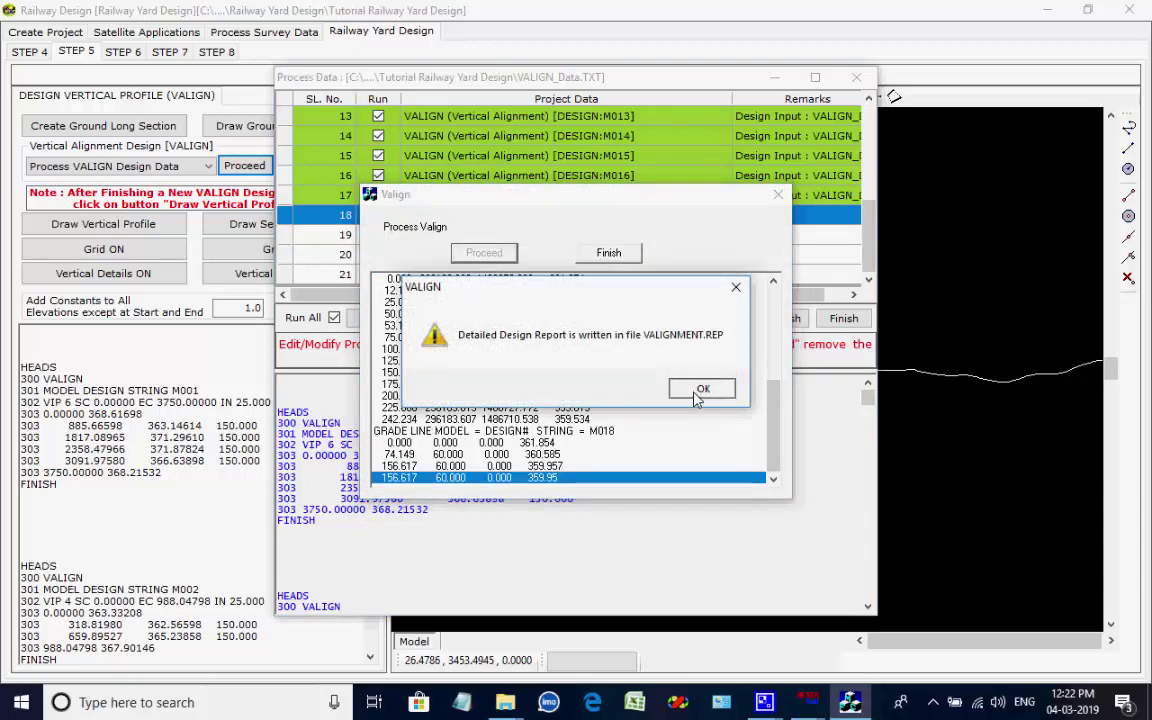
pyautogui.click(697, 388)
pyautogui.click(609, 253)
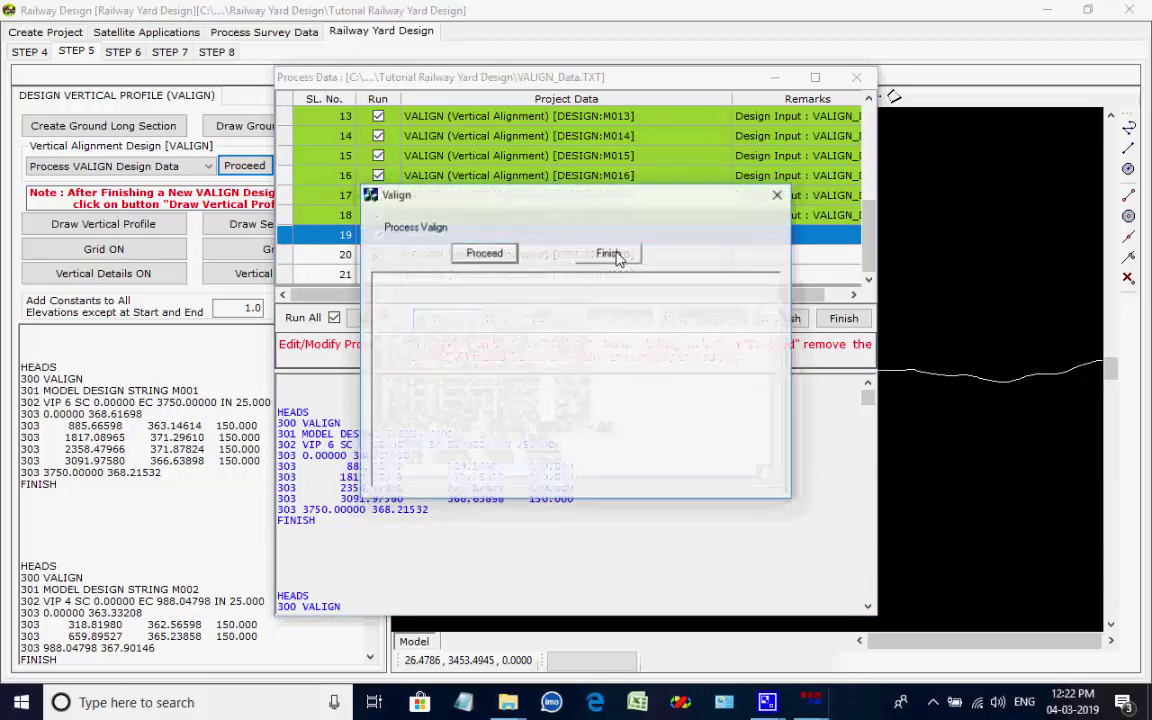
pyautogui.click(484, 253)
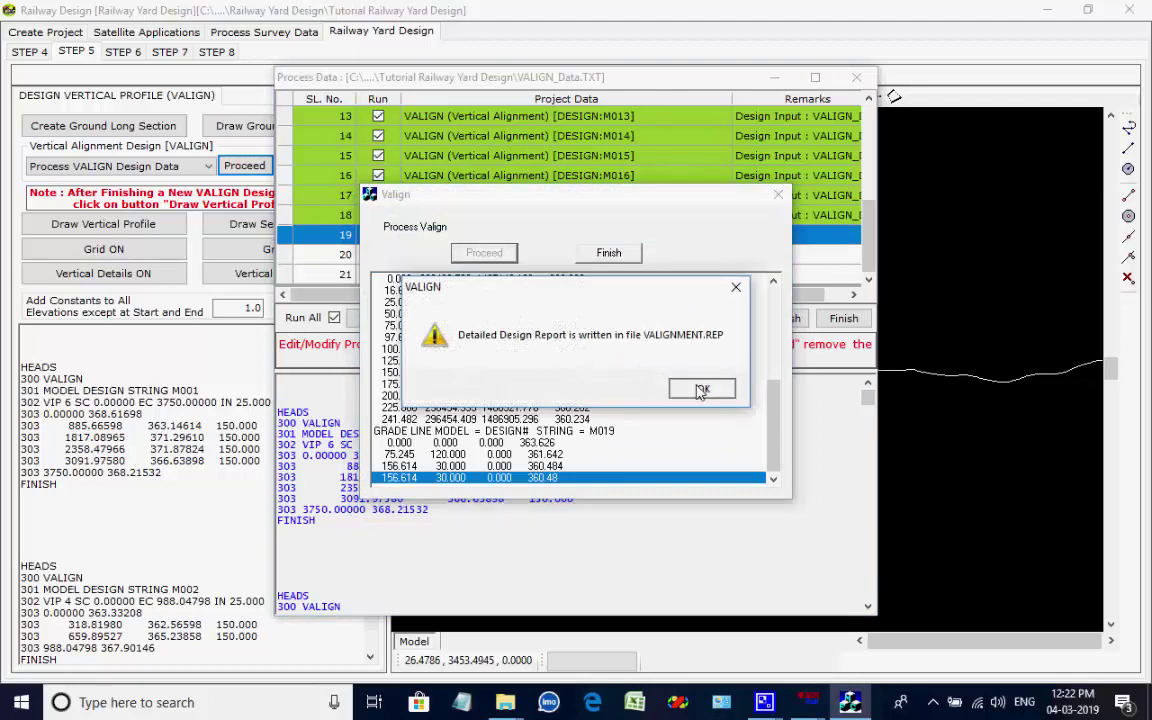
pyautogui.click(701, 387)
pyautogui.click(609, 253)
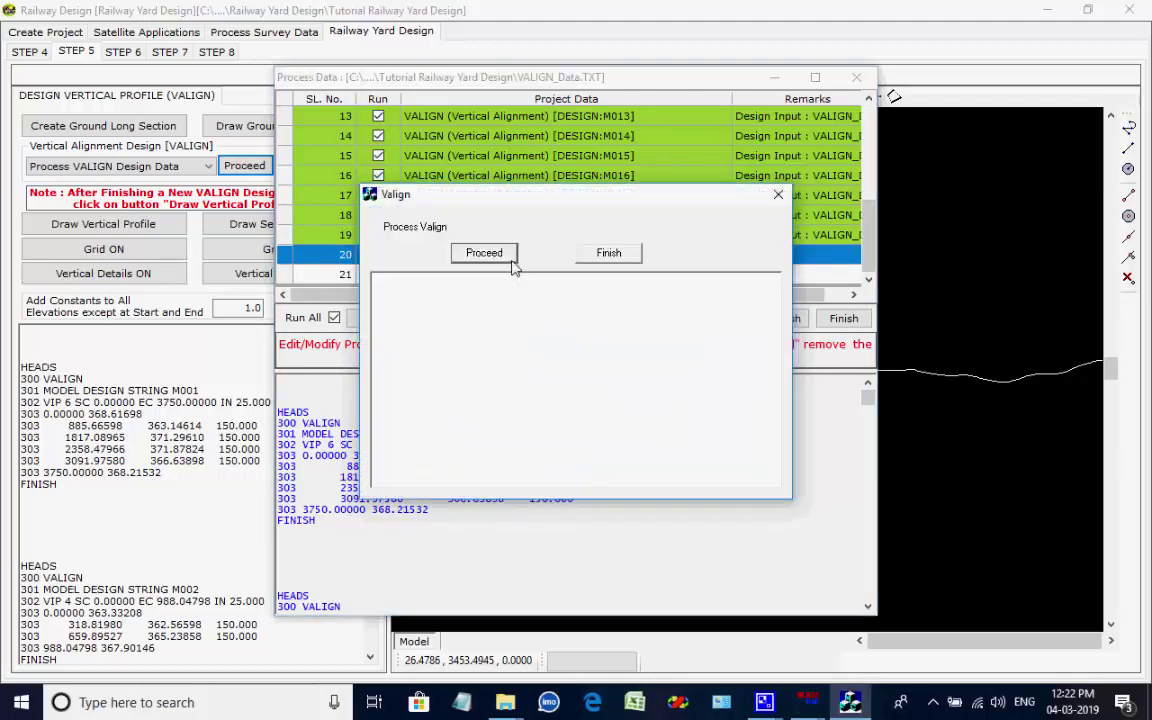
# Process the last two vertical alignments, DESIGN strings M020 and M021, and finish the VALIGN data processing
pyautogui.click(484, 253)
pyautogui.click(694, 389)
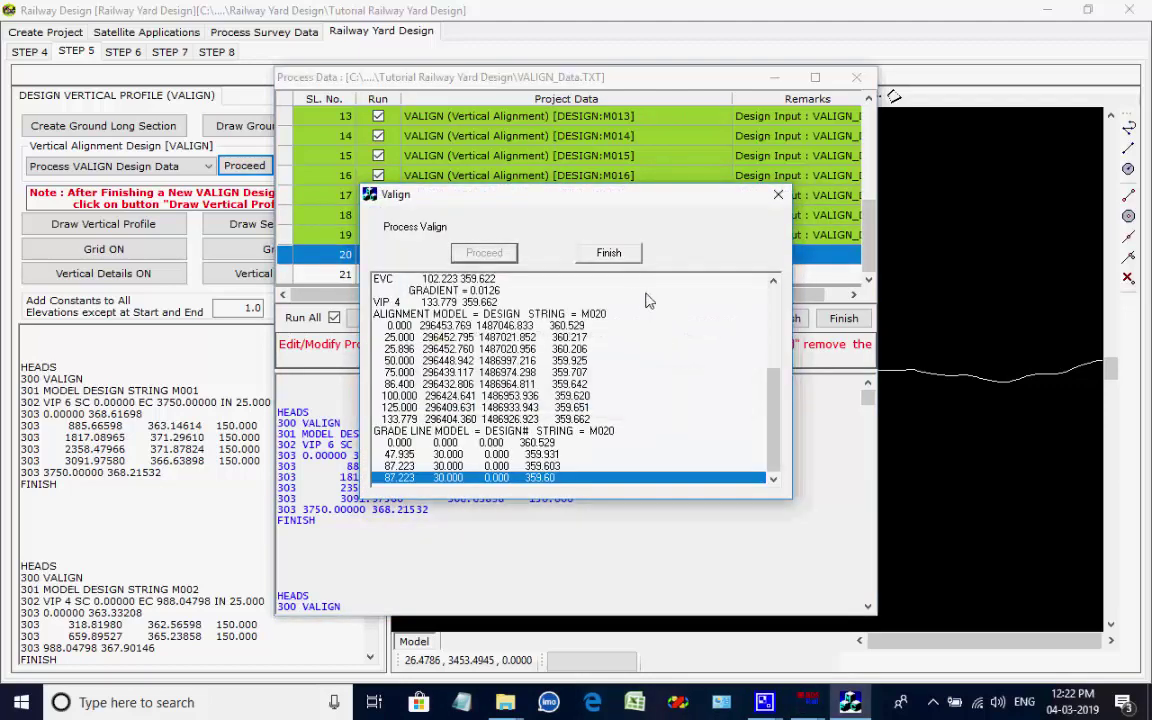
pyautogui.click(609, 253)
pyautogui.click(484, 253)
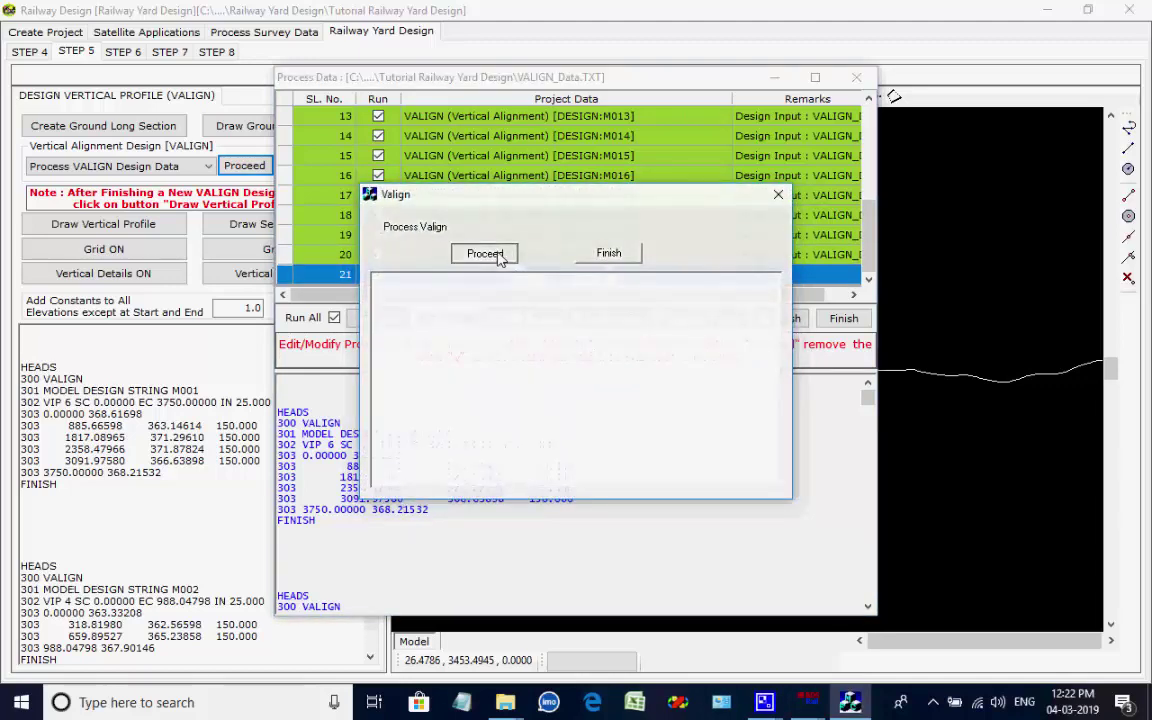
pyautogui.click(694, 388)
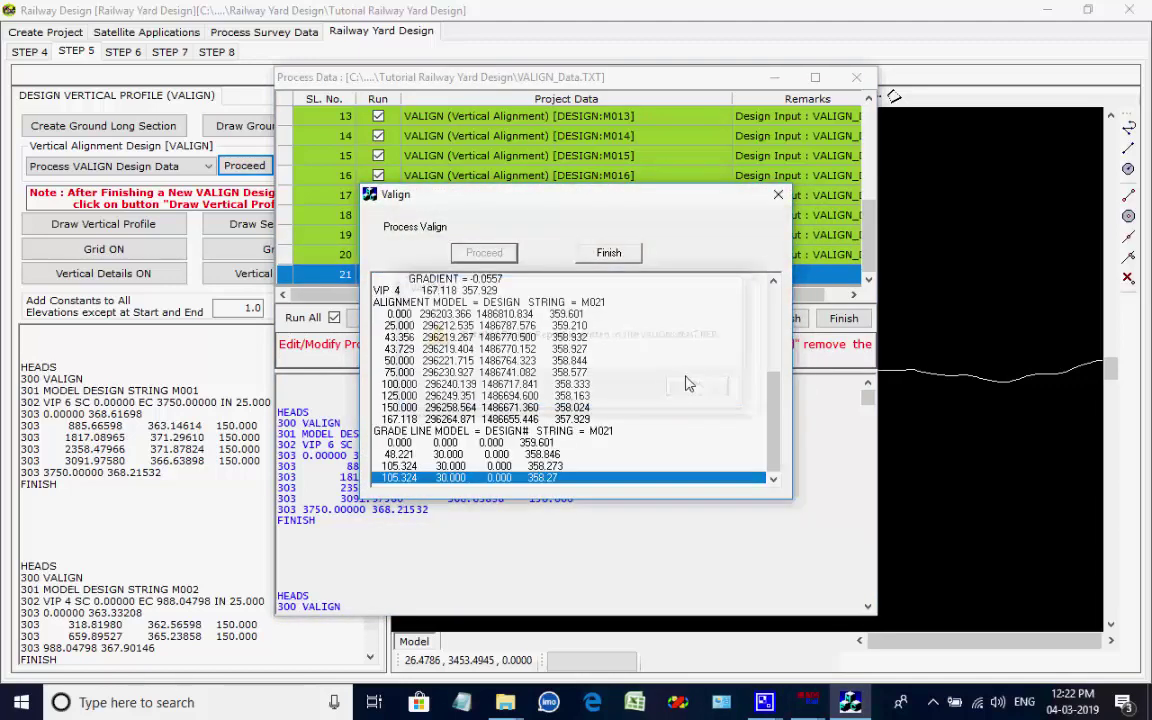
pyautogui.click(609, 253)
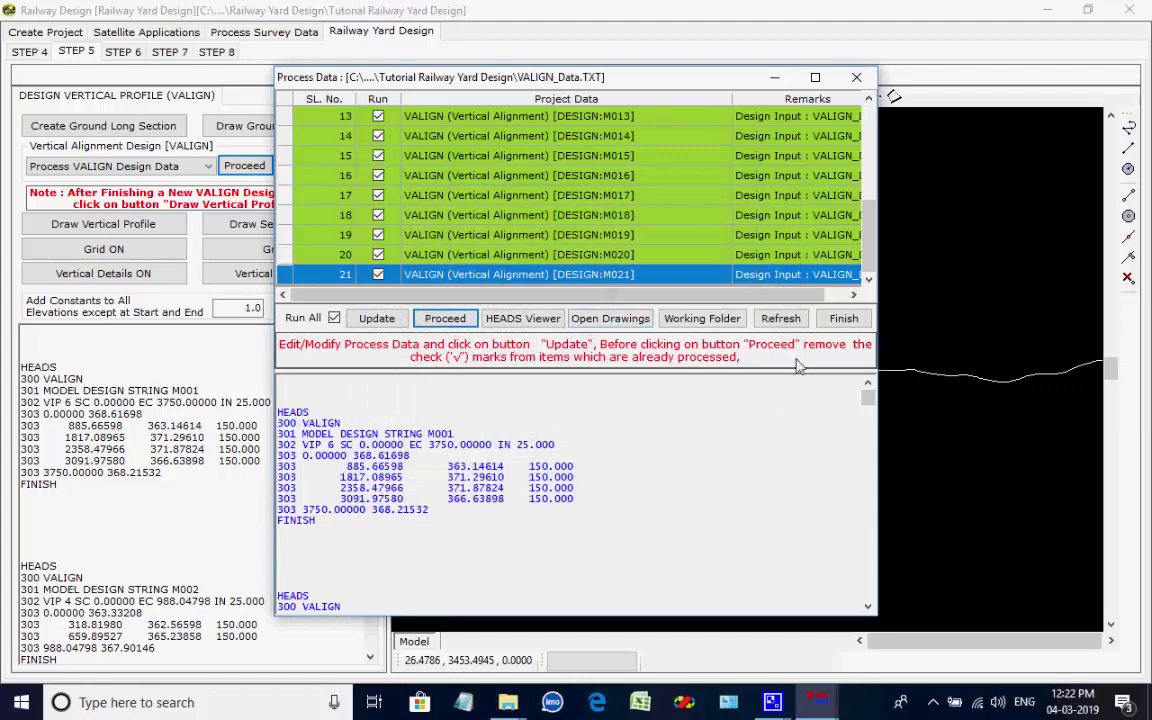
pyautogui.click(843, 319)
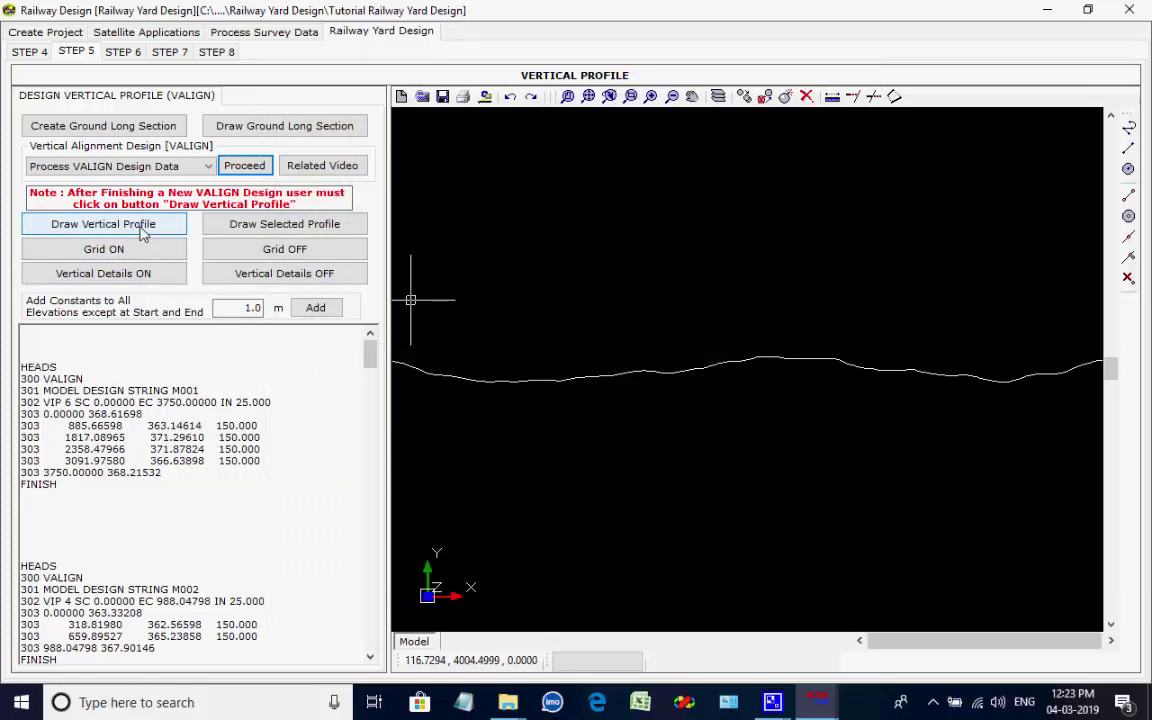
# Draw the vertical profile of DESIGN string M001 with X scale 1 and Y scale 10
pyautogui.click(143, 229)
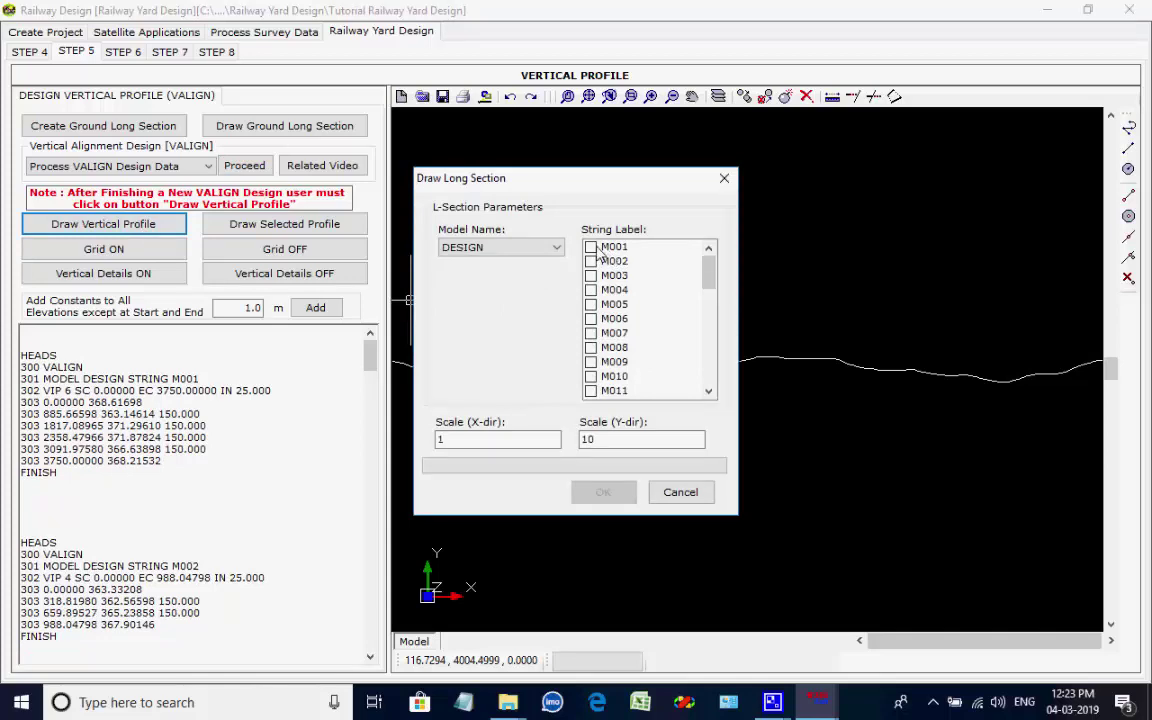
pyautogui.click(606, 250)
pyautogui.click(610, 492)
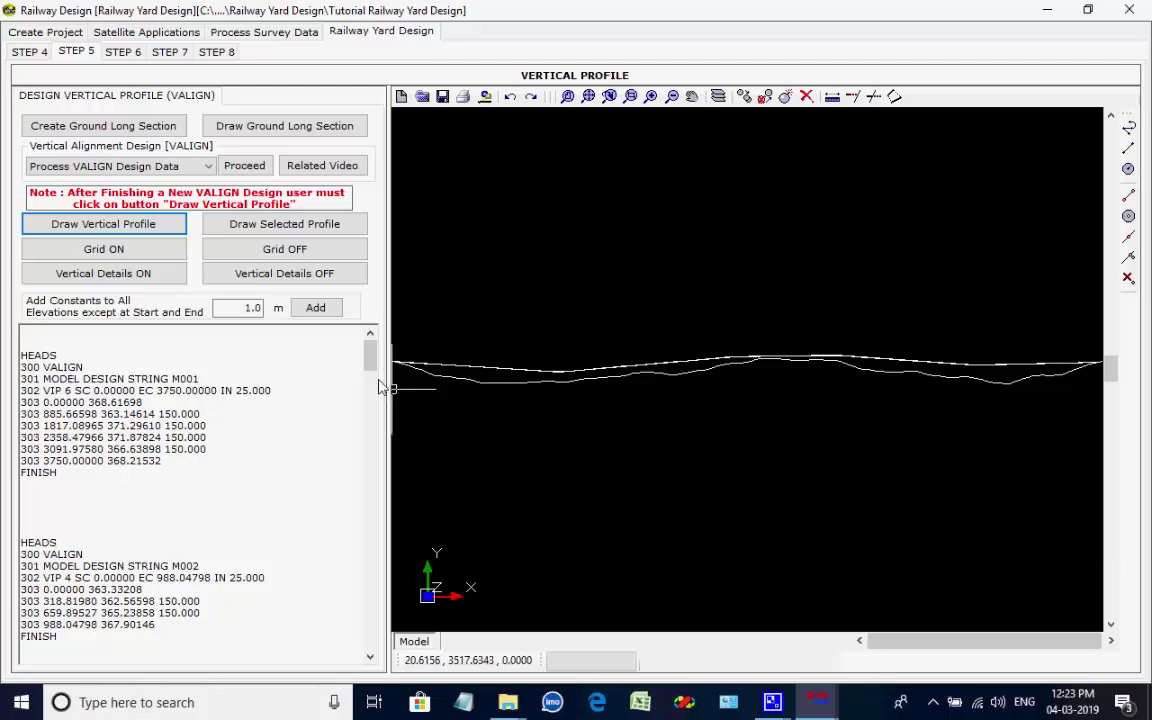
# Turn on the vertical profile grid with chainage interval 50, level interval 5, text size 10 mm and dark gray text
pyautogui.click(116, 249)
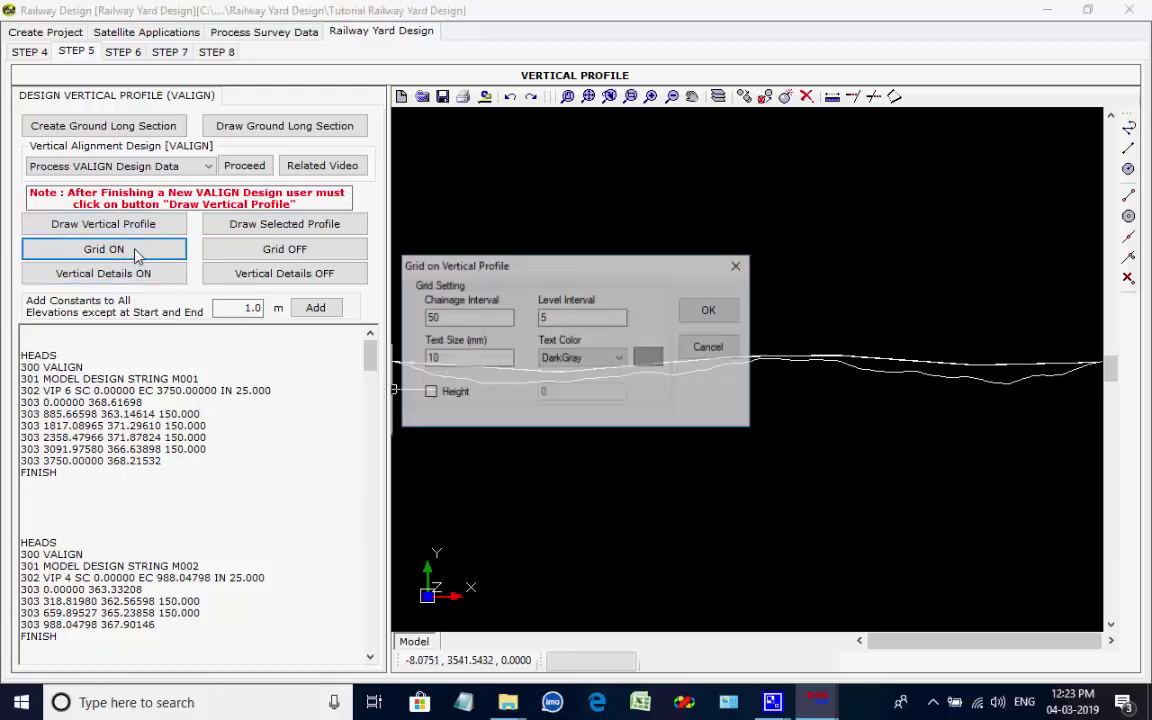
pyautogui.click(432, 318)
pyautogui.write('50')
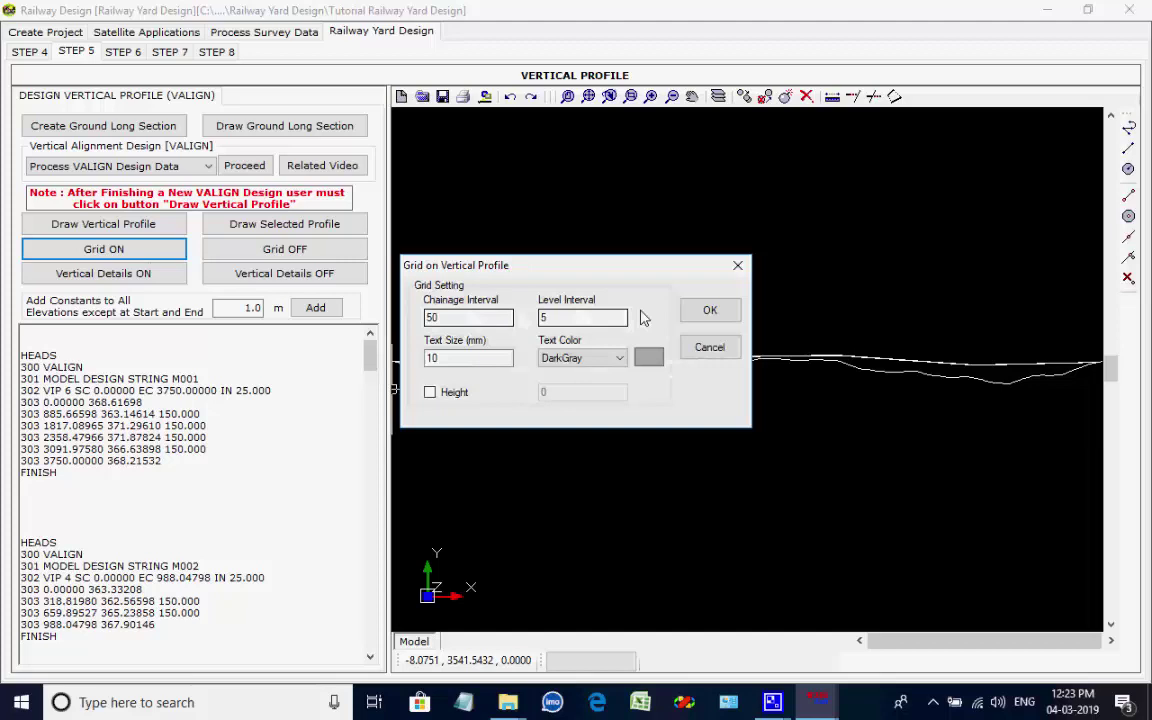
pyautogui.click(710, 310)
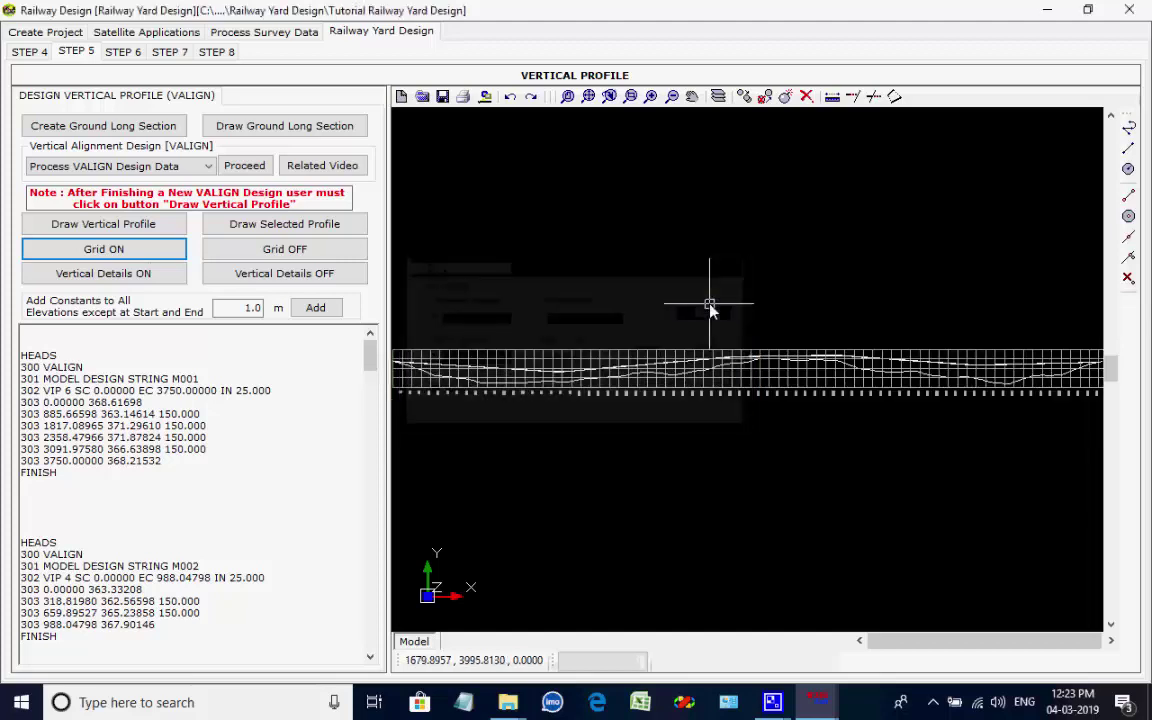
# Turn on the vertical details for the profile of DESIGN string M001 with text size 5 mm
pyautogui.click(103, 273)
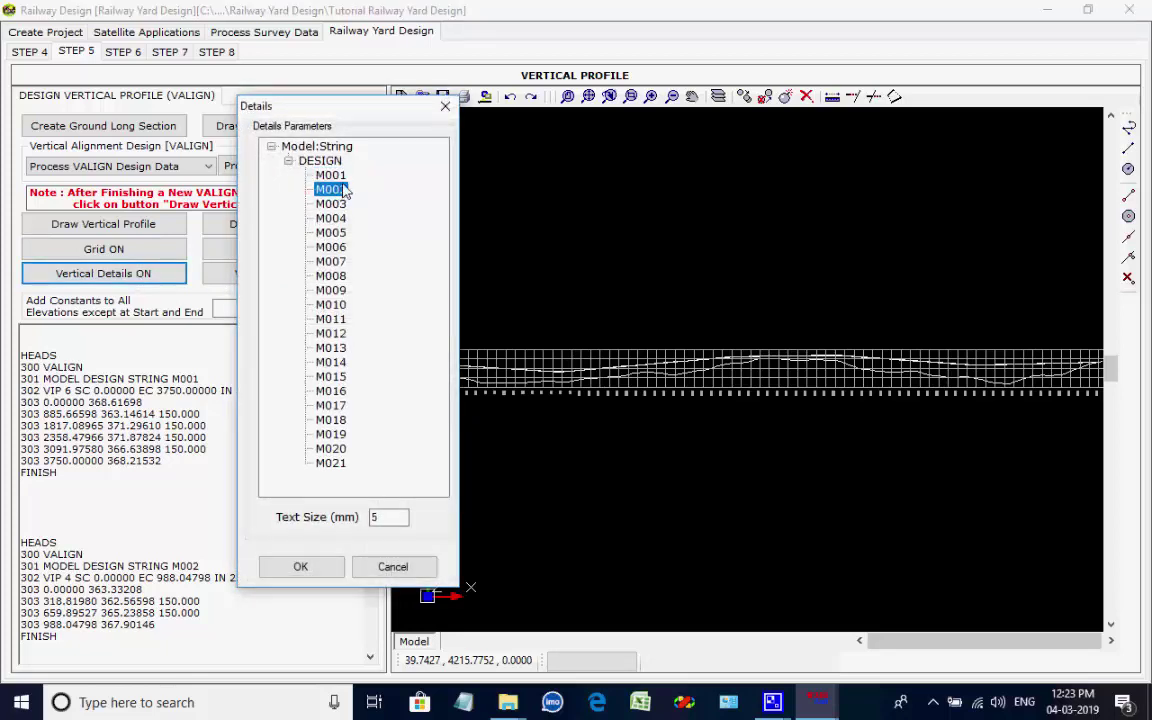
pyautogui.click(300, 566)
# Examine the start chainage label and the VIP detail boxes along the M001 vertical profile
pyautogui.scroll(3, 528, 368)
pyautogui.moveTo(528, 368); pyautogui.dragTo(934, 356, button='middle')
pyautogui.scroll(1, 934, 356)
pyautogui.scroll(5, 545, 278)
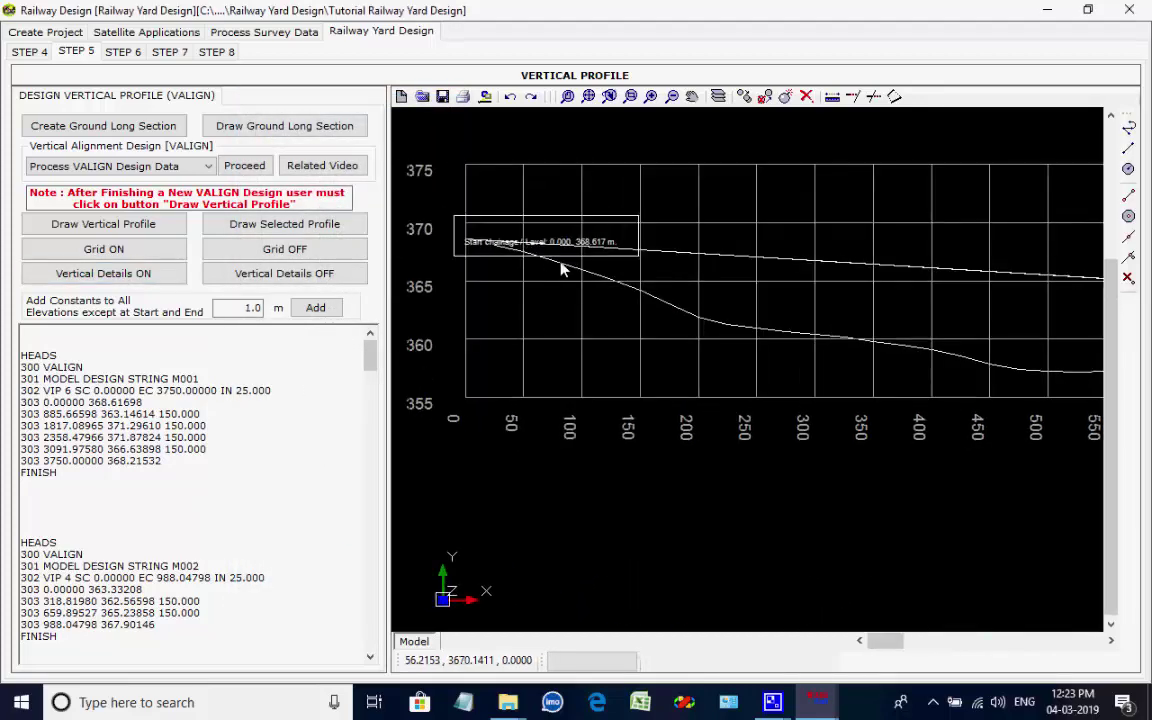
pyautogui.scroll(-1, 643, 334)
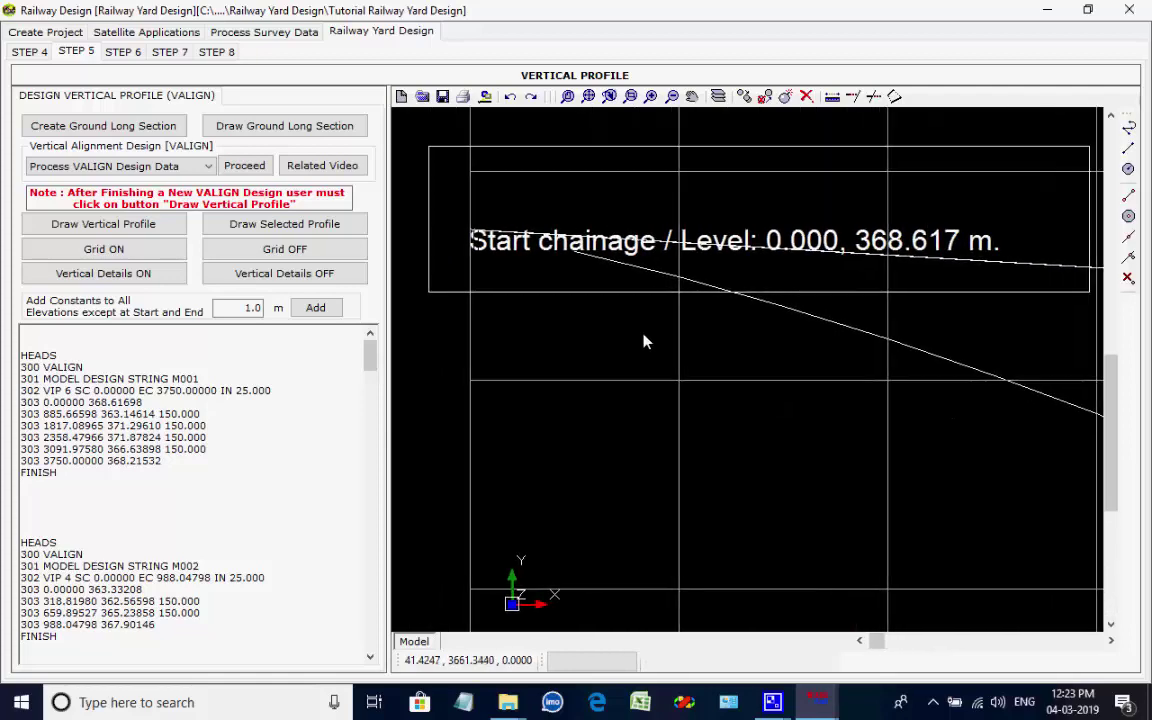
pyautogui.scroll(-4, 645, 334)
pyautogui.scroll(-1, 813, 390)
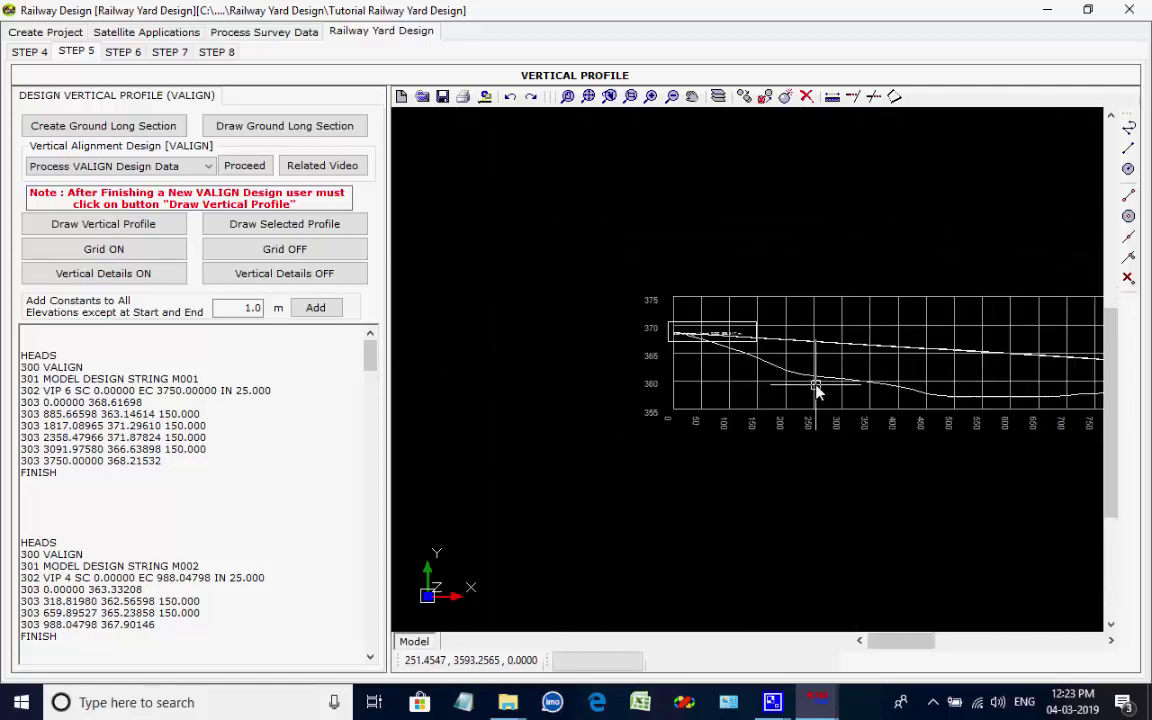
pyautogui.moveTo(959, 368); pyautogui.dragTo(537, 368, button='middle')
pyautogui.scroll(3, 715, 327)
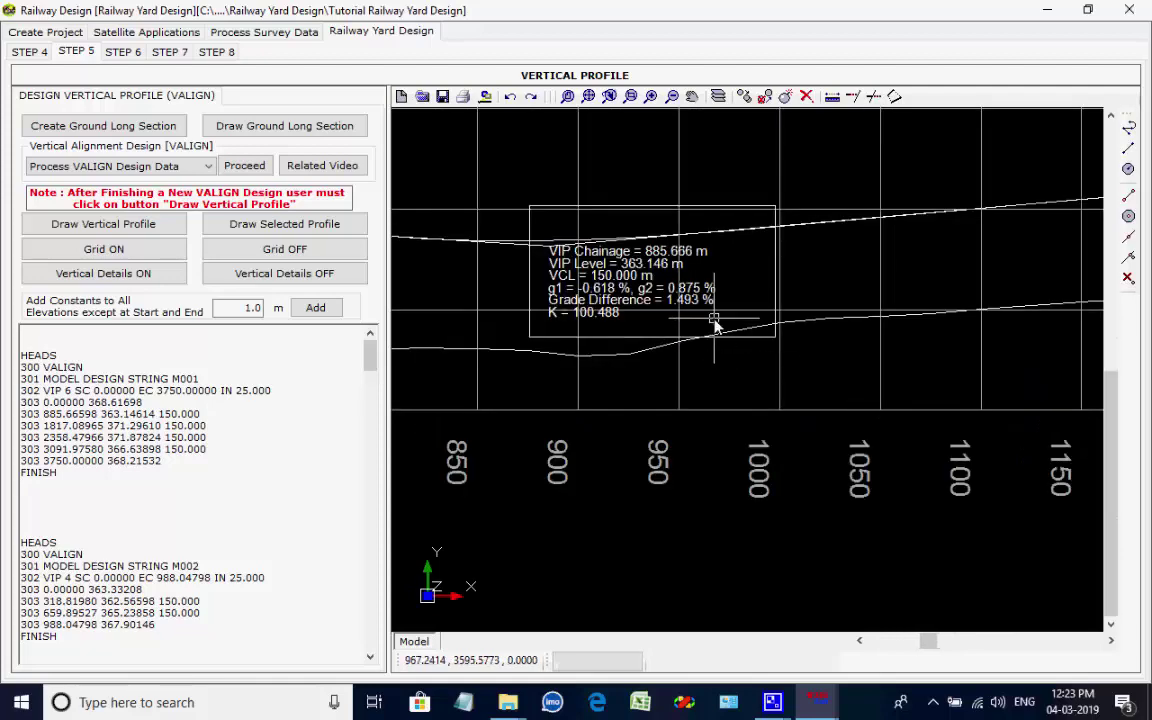
pyautogui.scroll(-5, 740, 320)
pyautogui.moveTo(885, 338); pyautogui.dragTo(535, 365, button='middle')
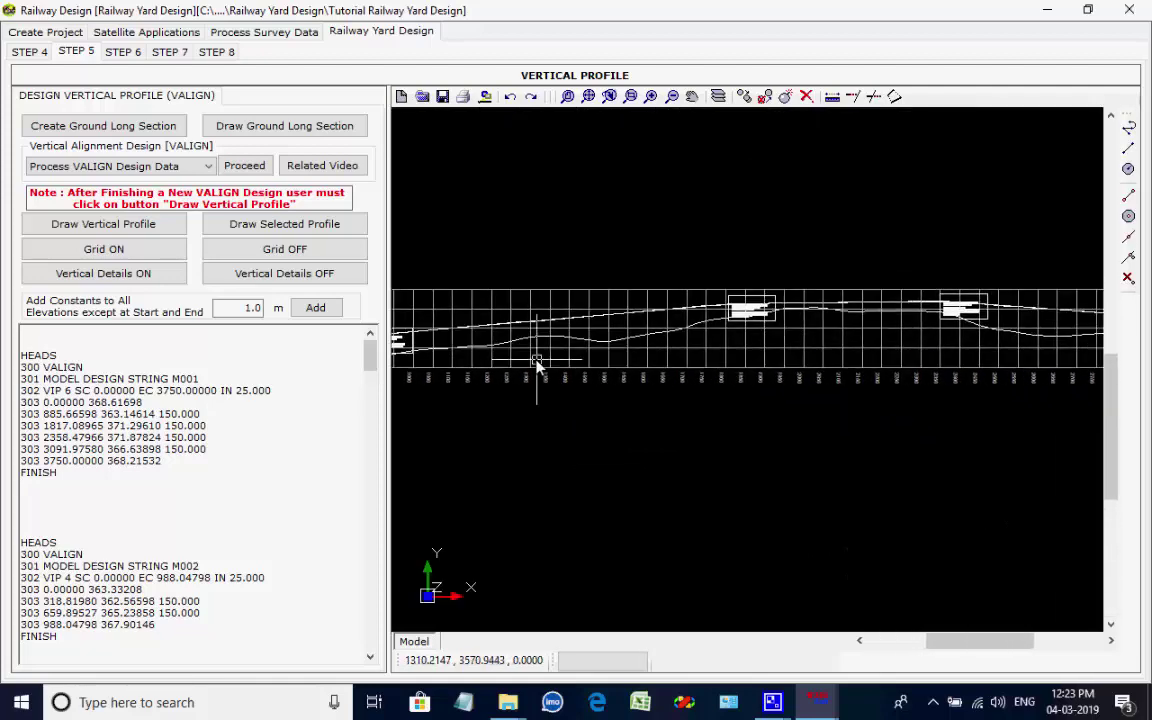
pyautogui.scroll(6, 776, 306)
pyautogui.scroll(-5, 780, 314)
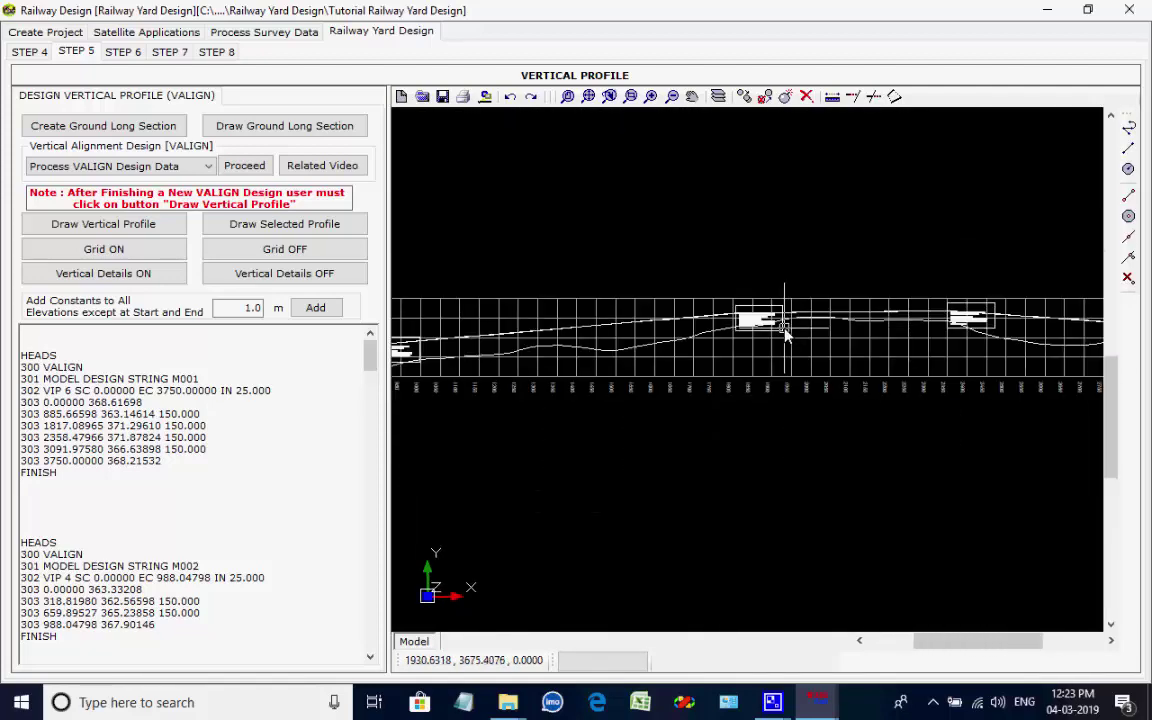
pyautogui.moveTo(787, 310); pyautogui.dragTo(663, 347, button='middle')
pyautogui.scroll(5, 712, 340)
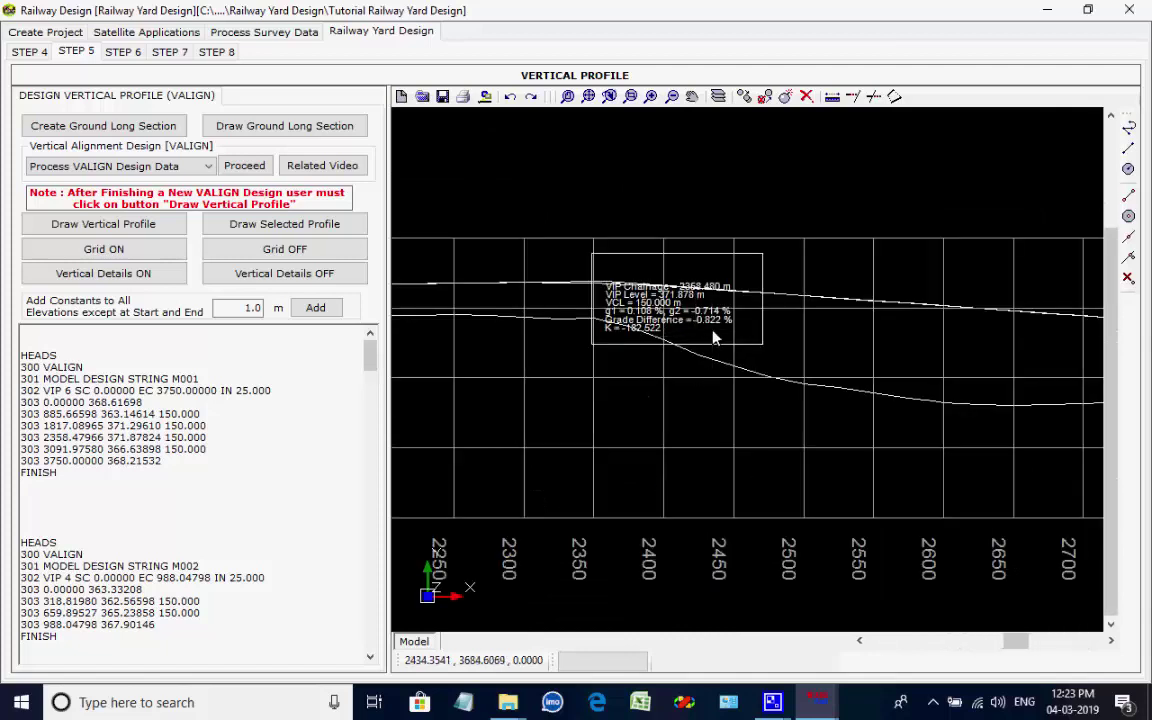
pyautogui.scroll(-5, 676, 338)
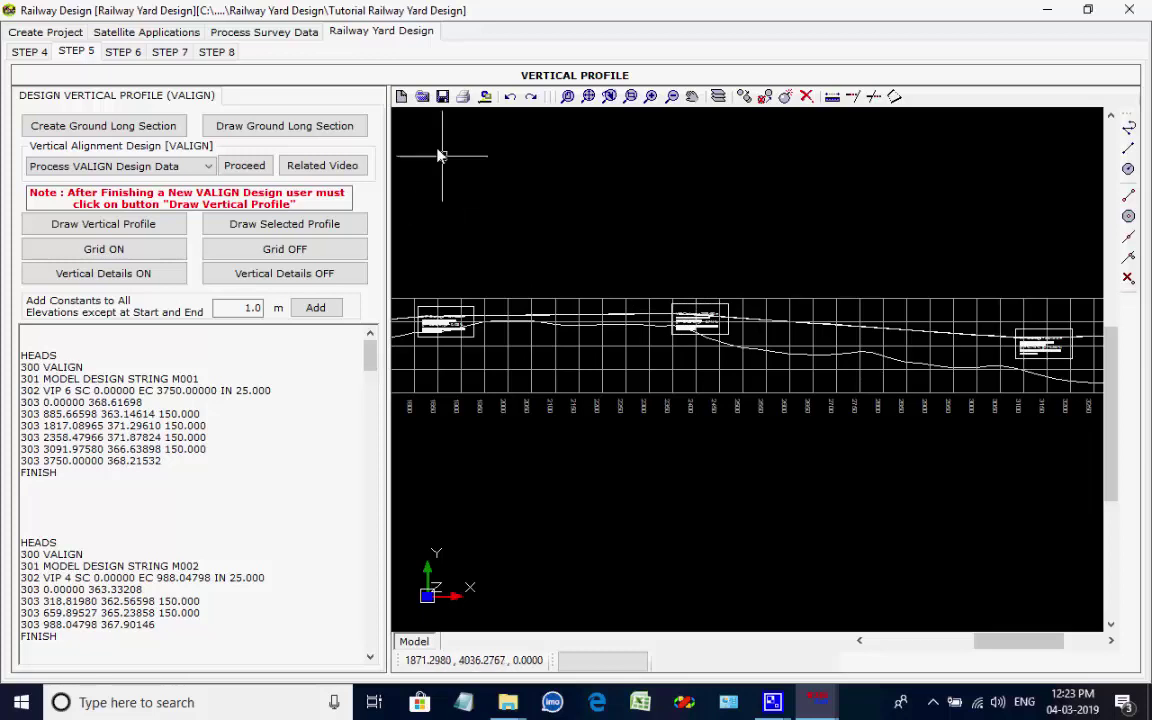
# In the cross section definition, try the standard, metre and narrow gauge types for master string M001, settling on Broad Gauge Railway Track 1.676 metres
pyautogui.click(125, 53)
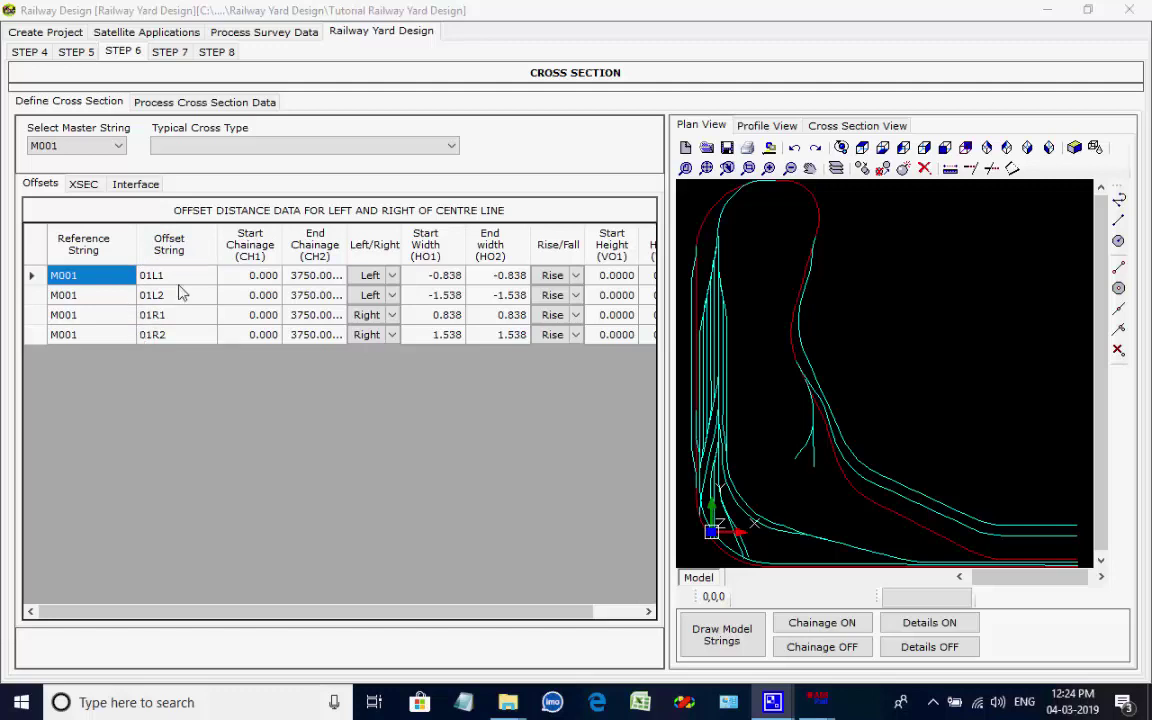
pyautogui.click(452, 147)
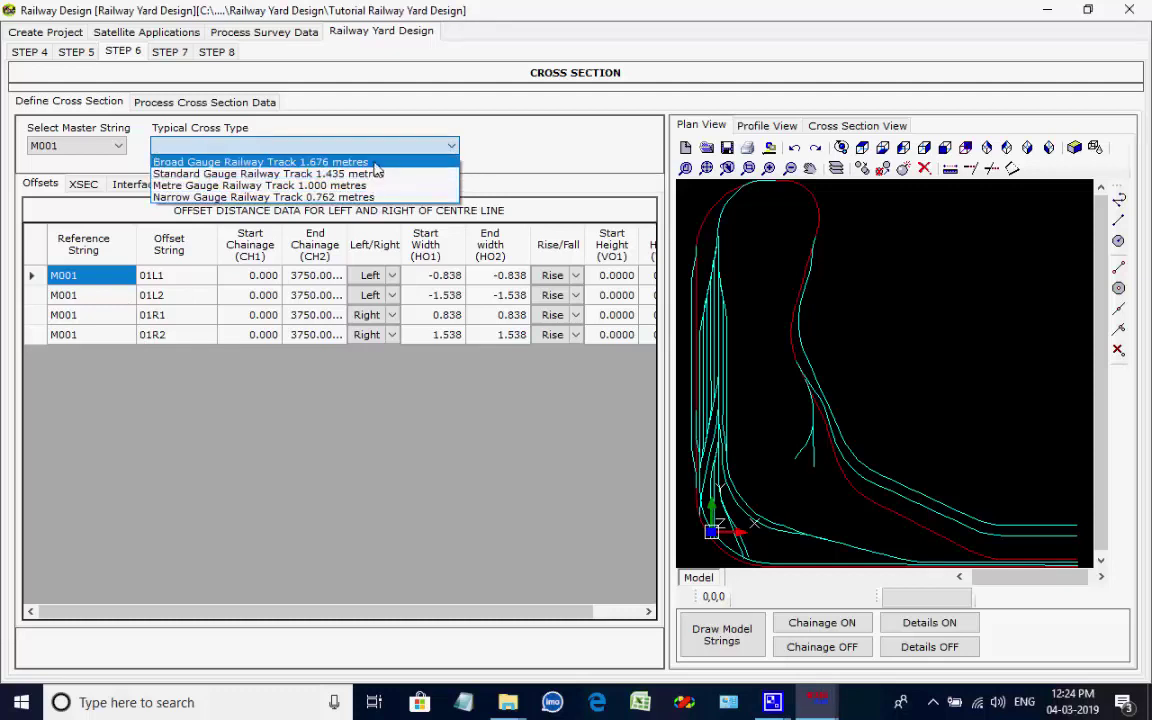
pyautogui.click(379, 174)
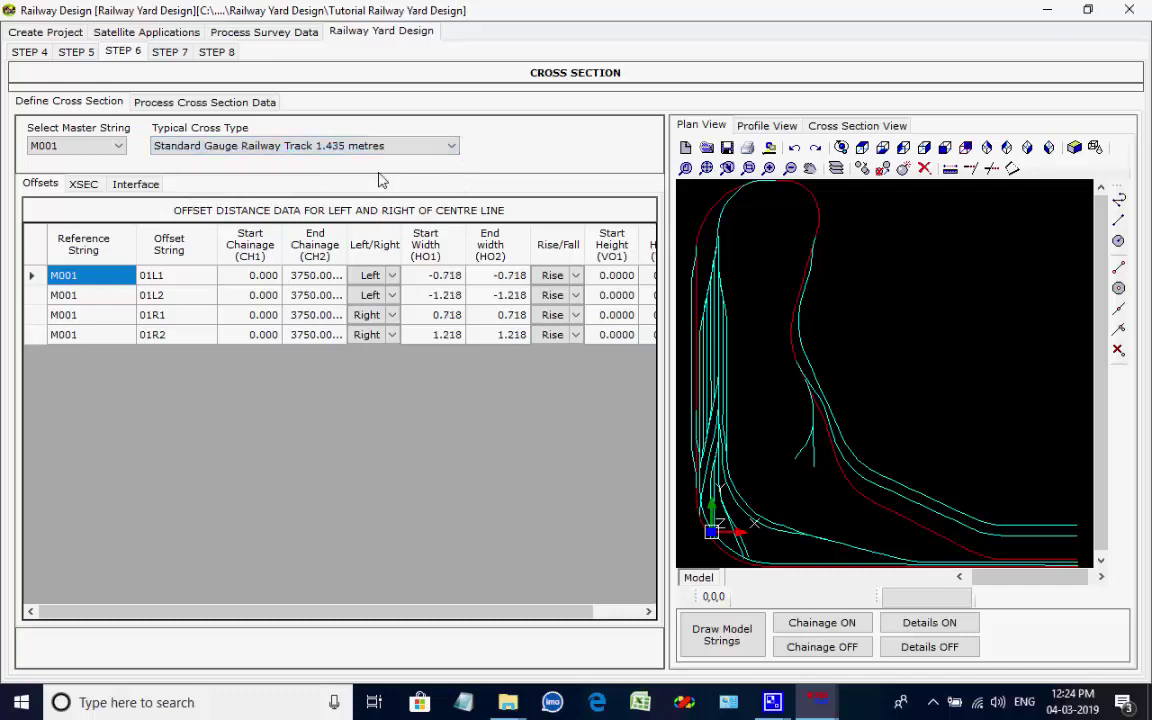
pyautogui.click(450, 146)
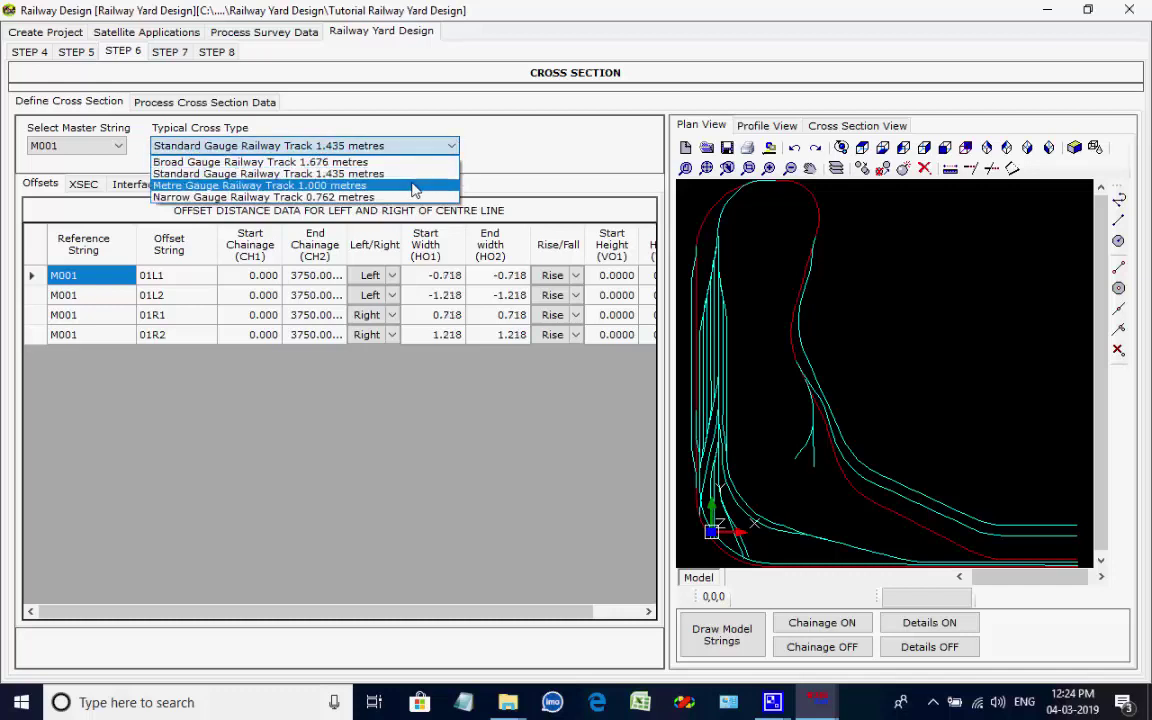
pyautogui.click(390, 184)
pyautogui.click(451, 146)
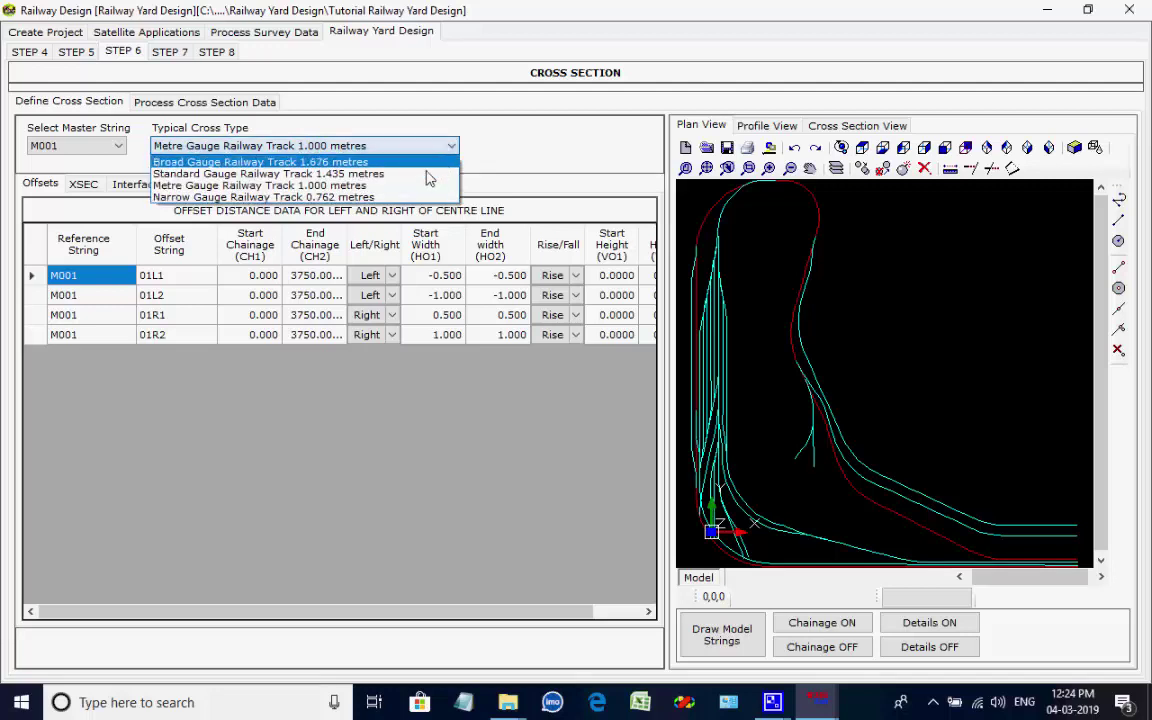
pyautogui.click(389, 198)
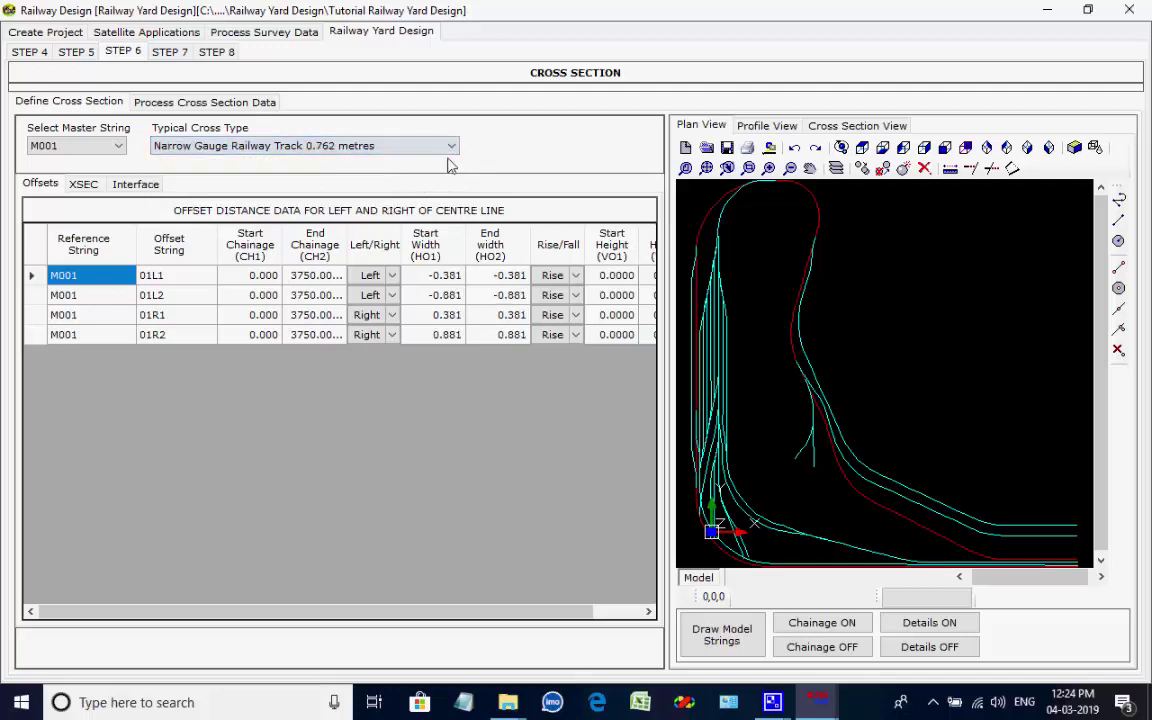
pyautogui.click(407, 146)
pyautogui.click(404, 165)
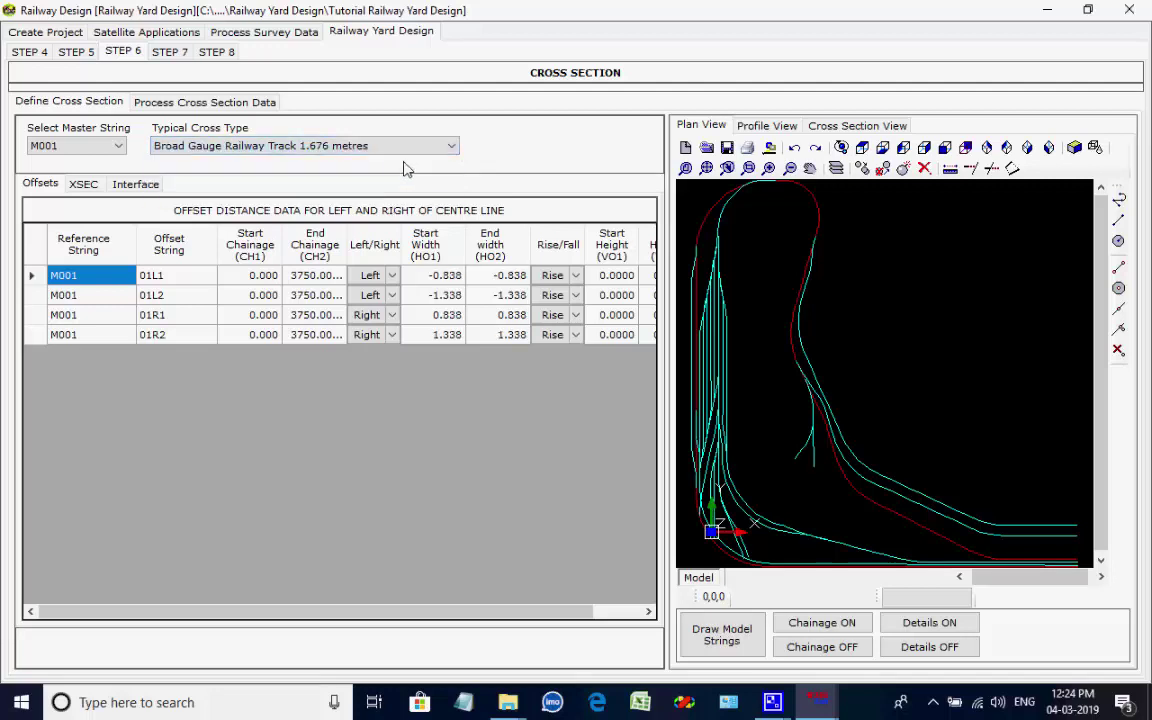
# Review the offset distance data of master string M002, and return to master string M001
pyautogui.click(120, 147)
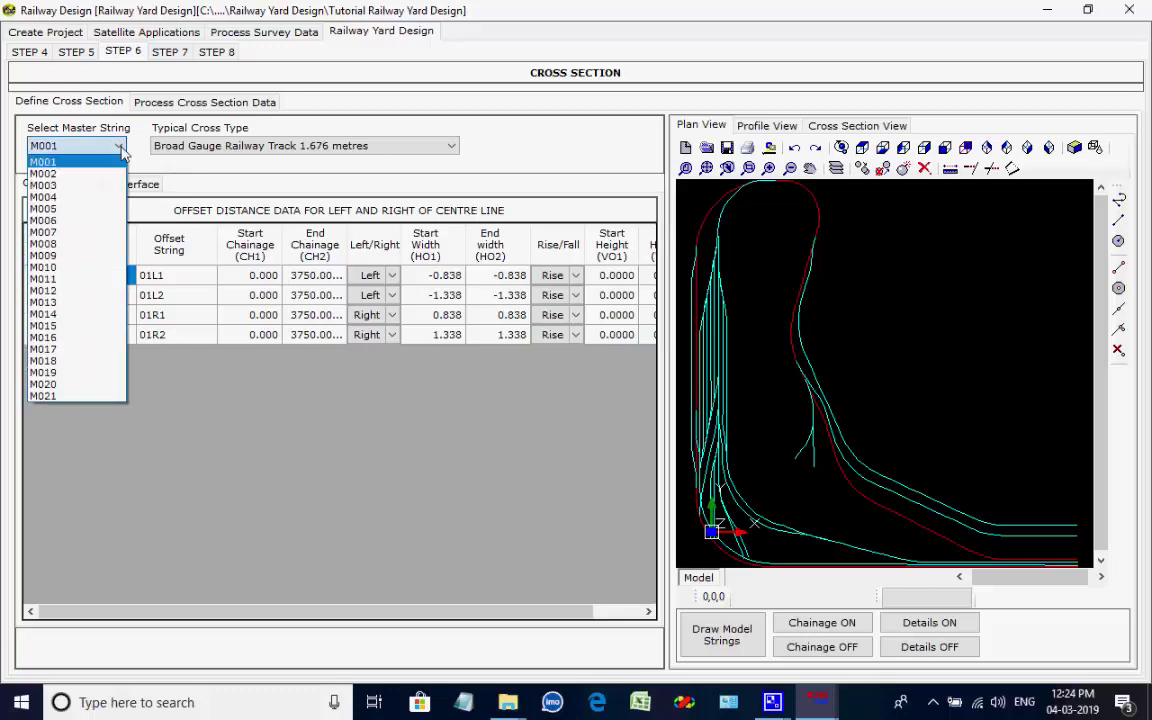
pyautogui.click(79, 182)
pyautogui.click(120, 147)
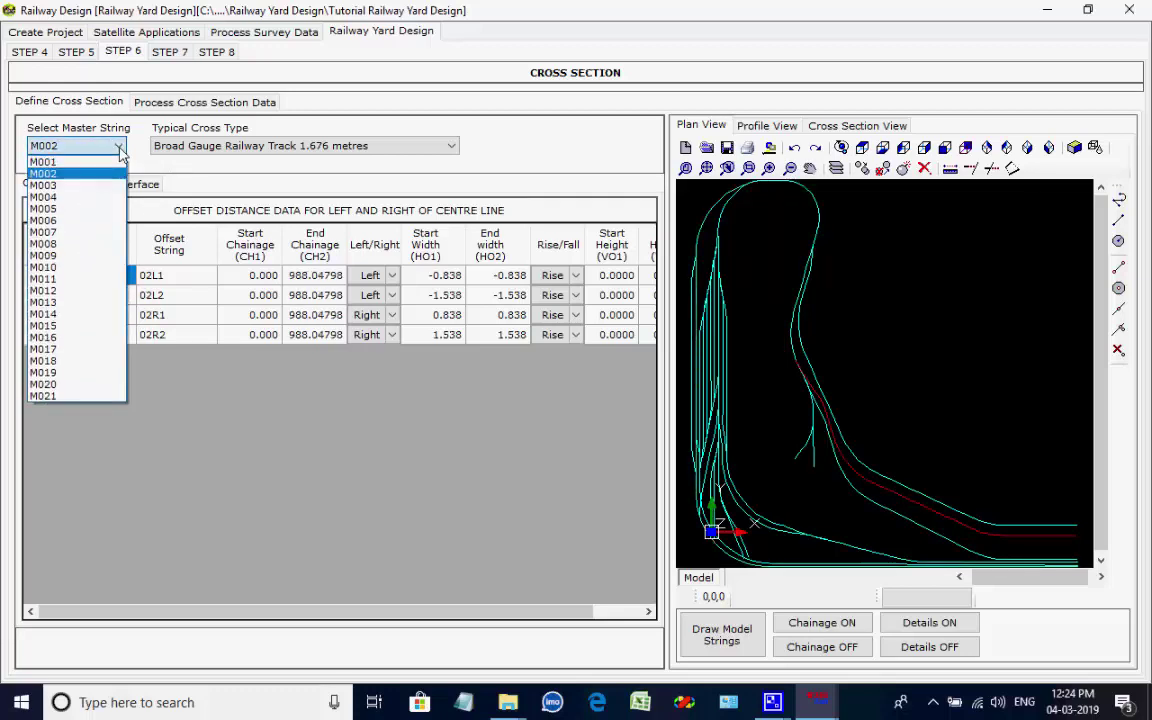
pyautogui.click(101, 161)
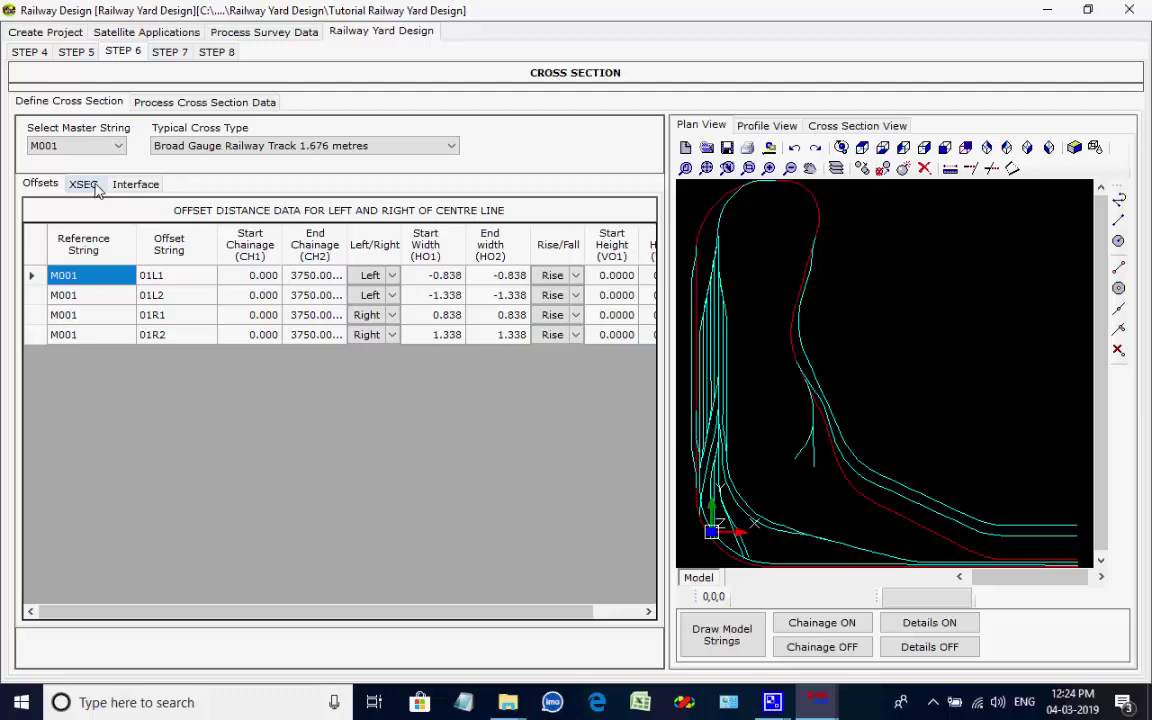
# Start processing the cross section data with all items included, and process the first OFFSET item, for string M001
pyautogui.click(170, 104)
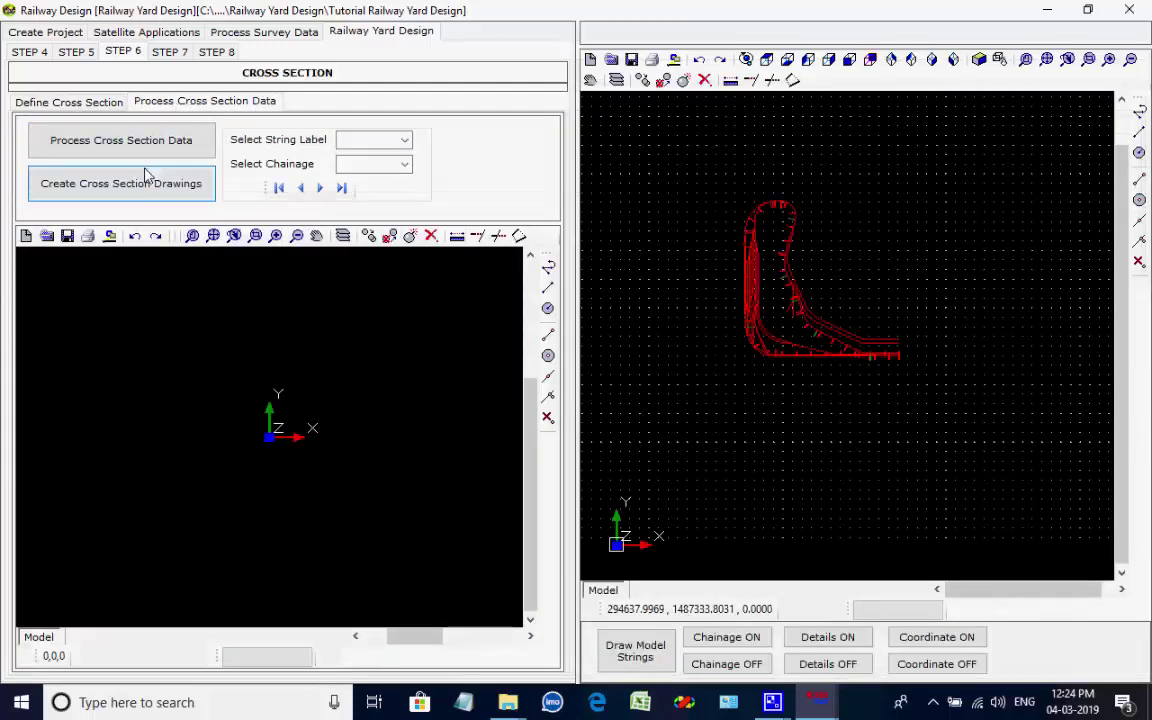
pyautogui.click(140, 145)
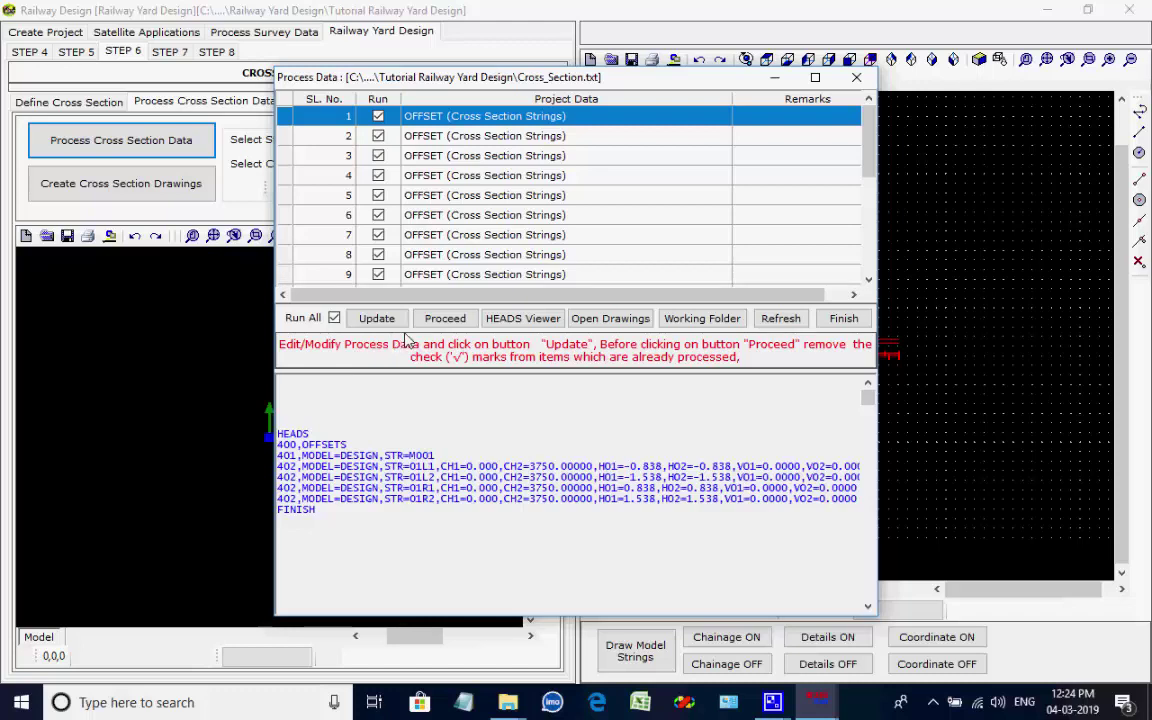
pyautogui.click(440, 320)
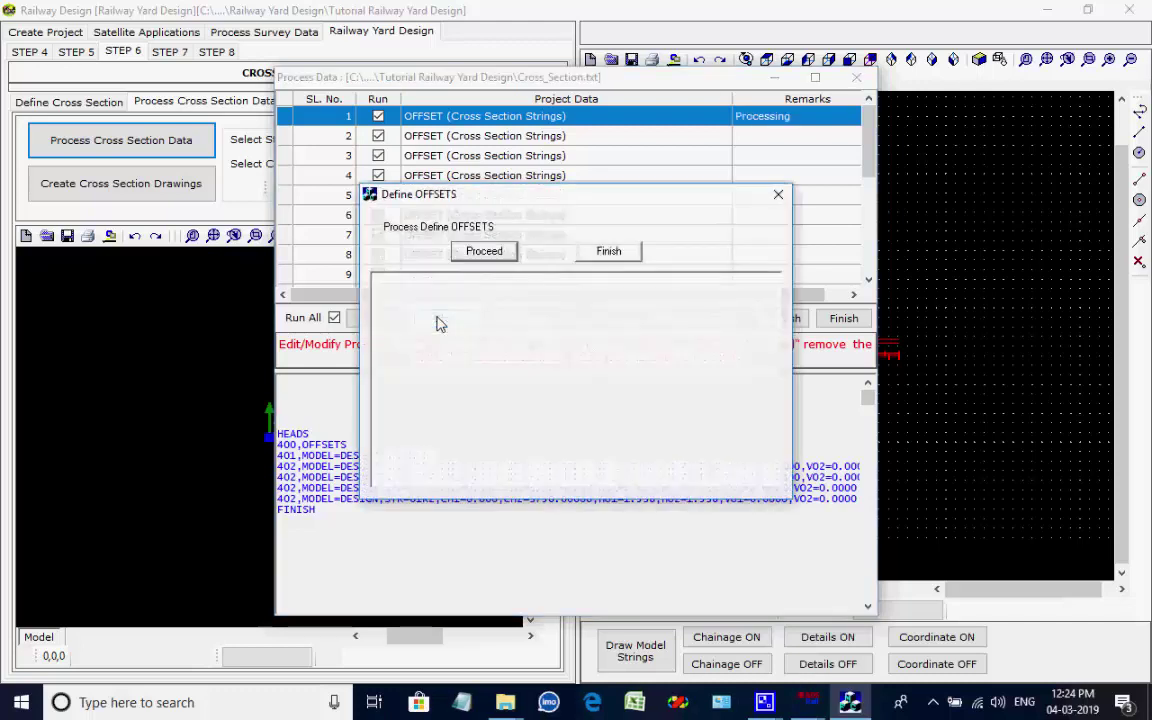
pyautogui.click(483, 252)
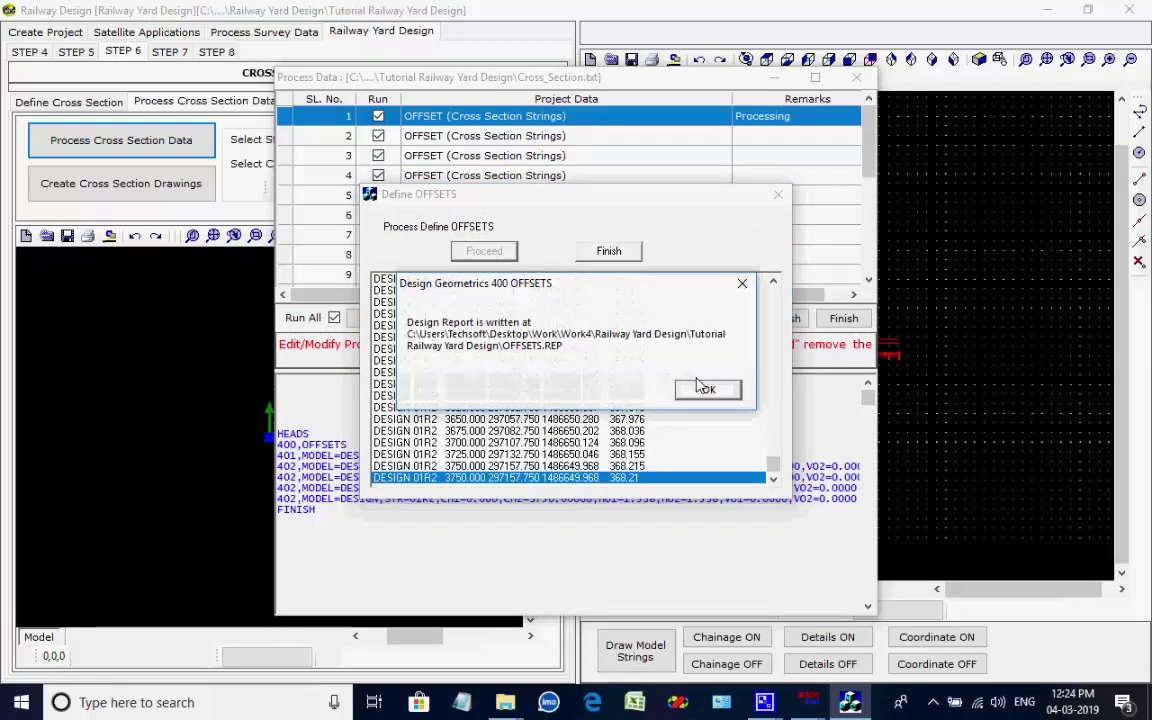
pyautogui.click(711, 390)
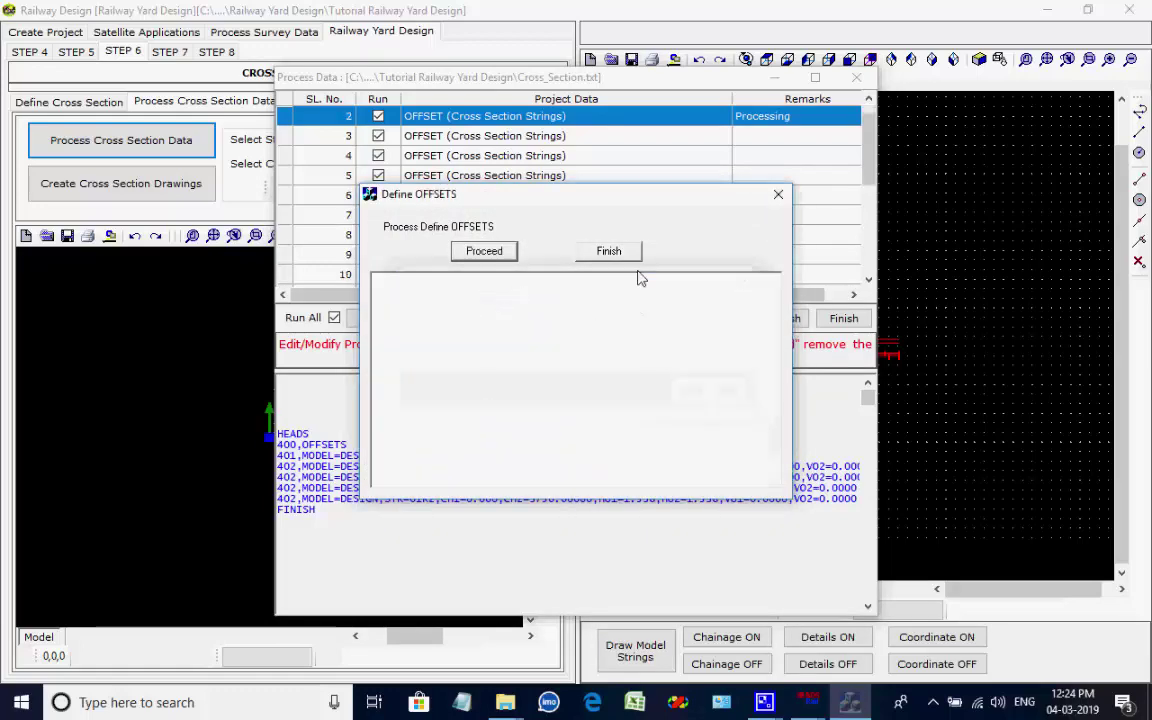
# Process OFFSET cross section items 2 to 5, accepting the design report of each in turn
pyautogui.click(498, 252)
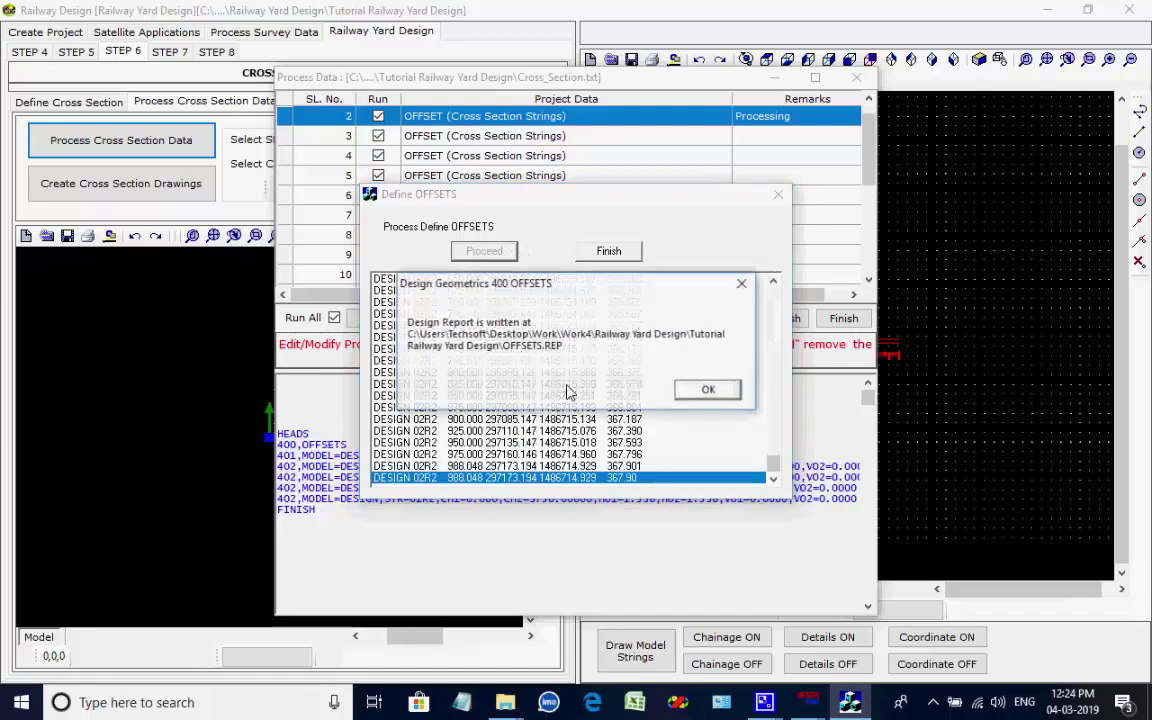
pyautogui.click(703, 390)
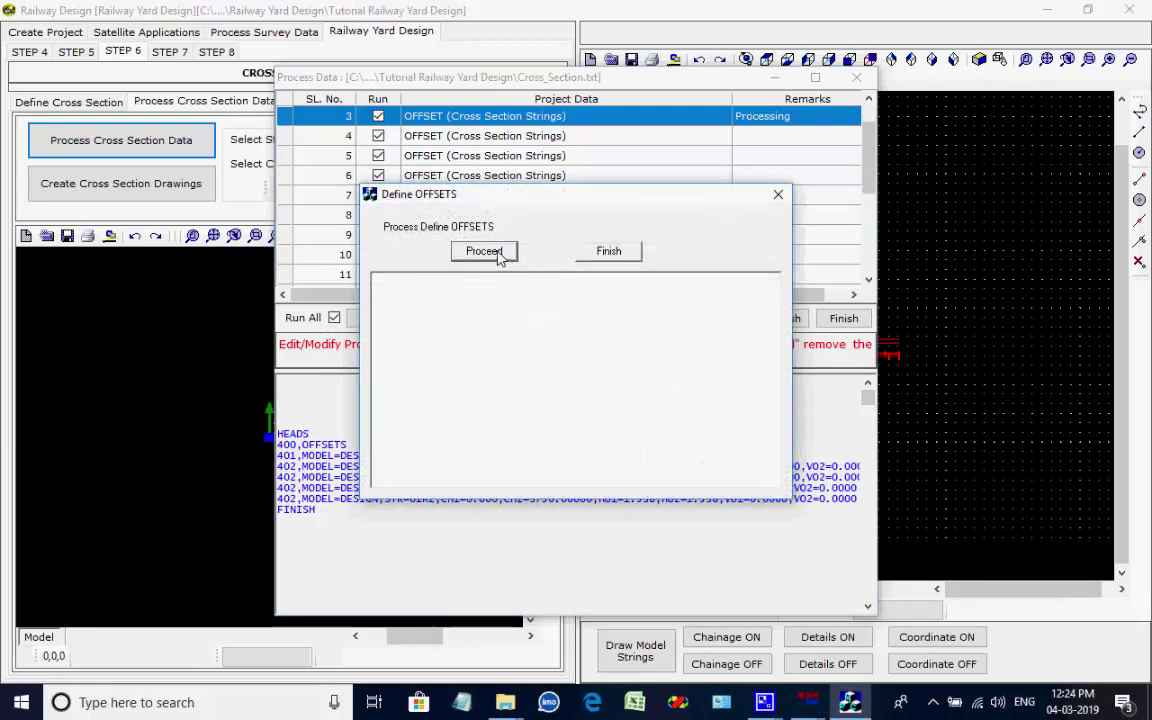
pyautogui.click(700, 389)
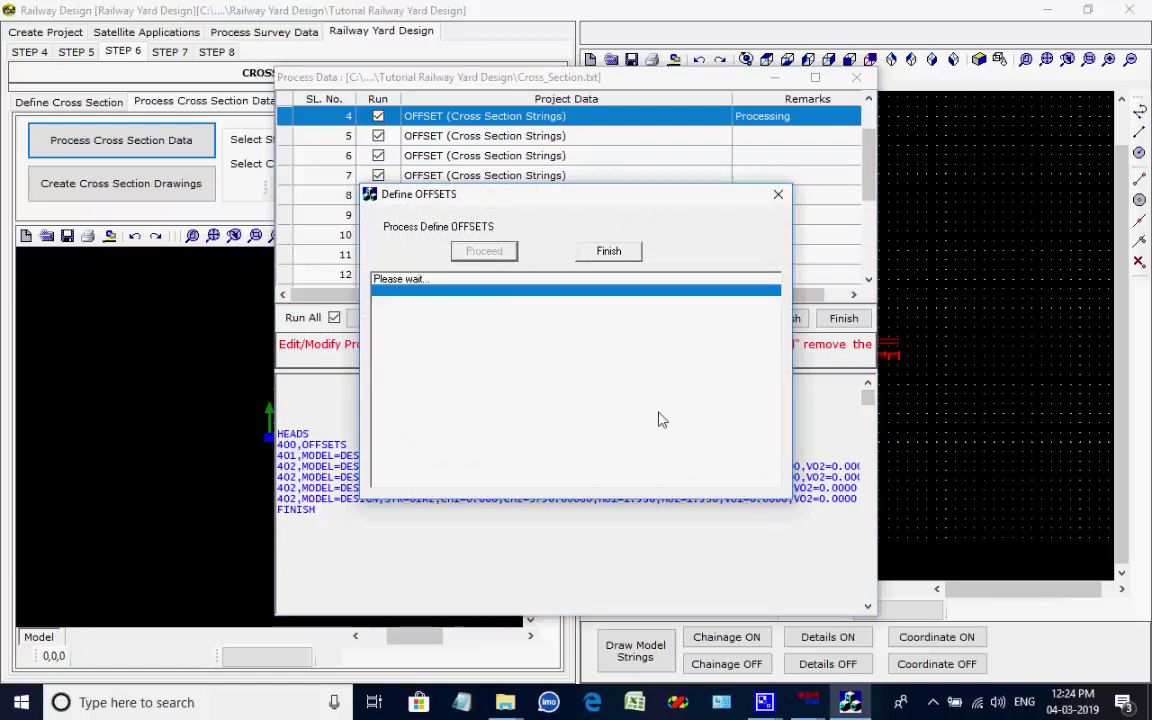
pyautogui.click(708, 391)
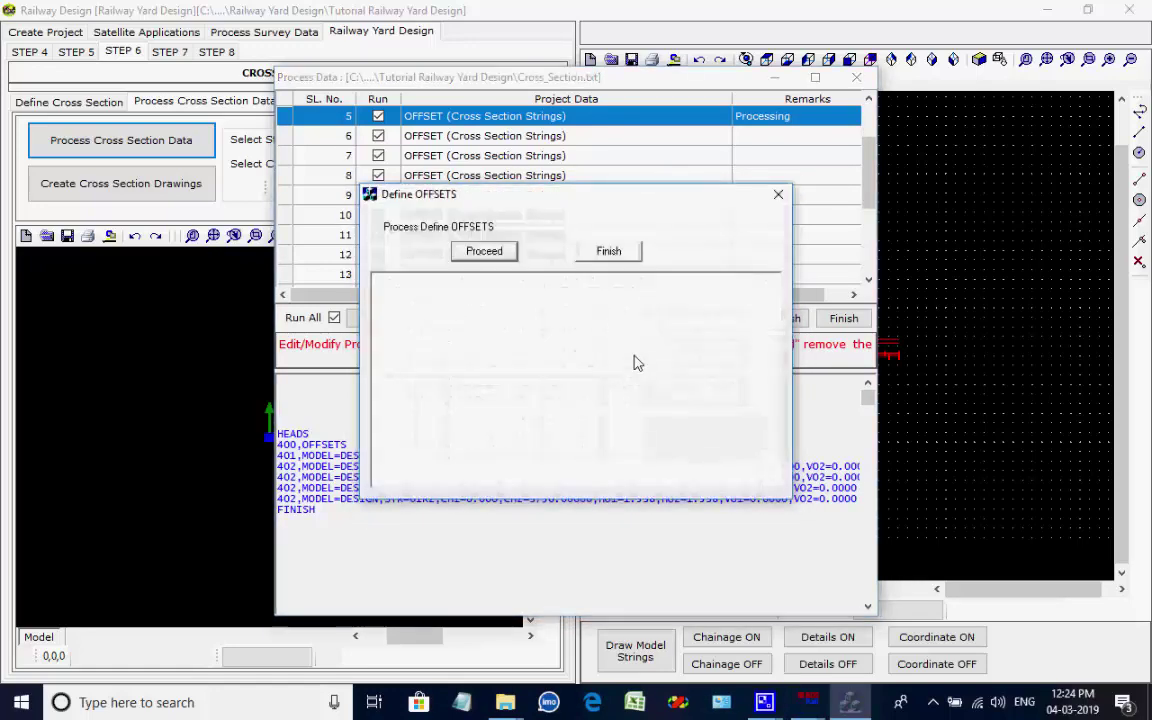
pyautogui.click(511, 256)
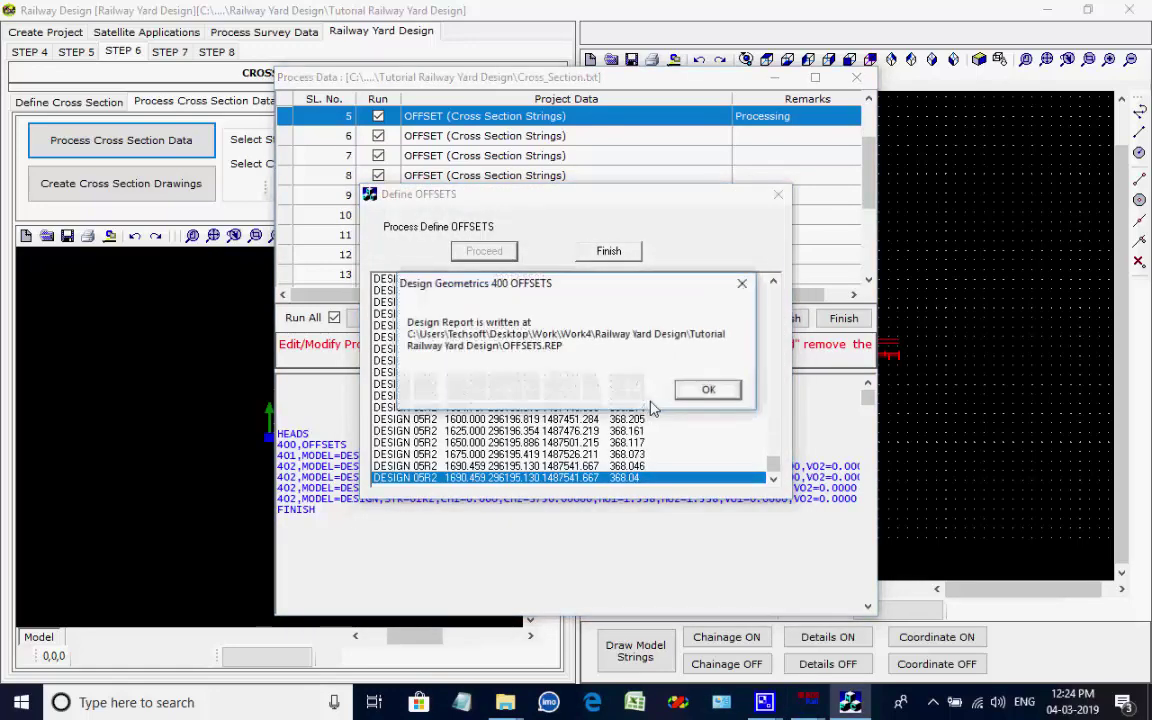
pyautogui.click(707, 391)
# Process OFFSET cross section items 6 to 12, accepting the design report of each in turn
pyautogui.click(488, 252)
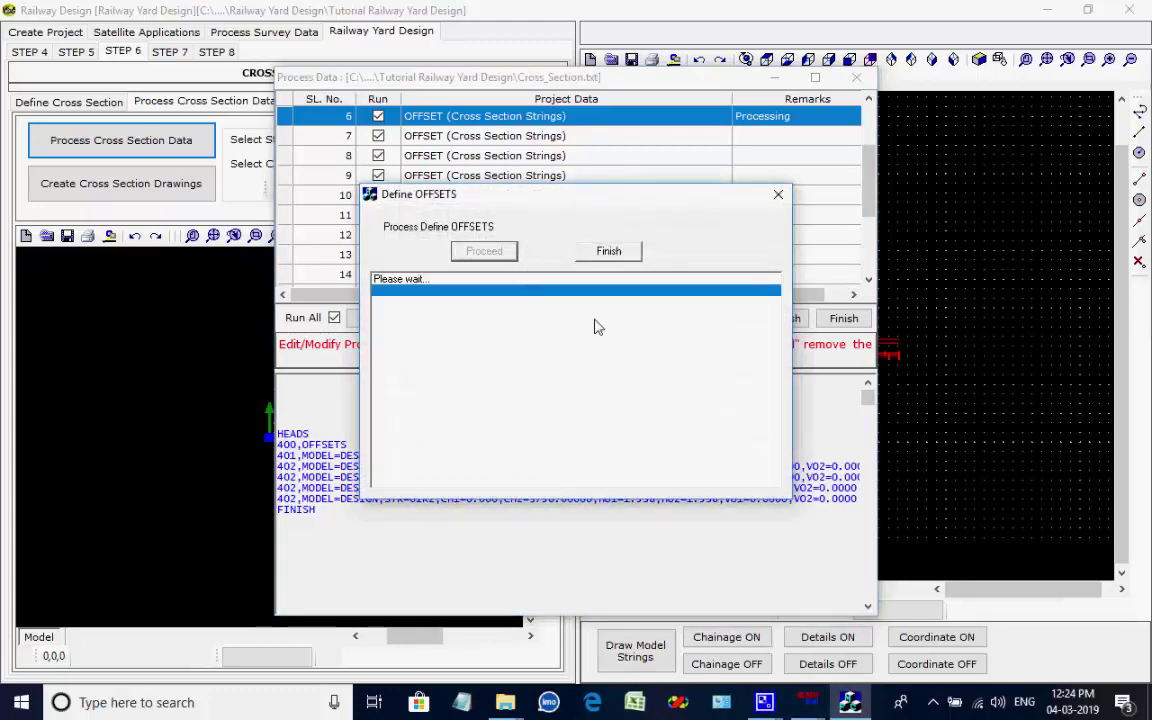
pyautogui.click(703, 390)
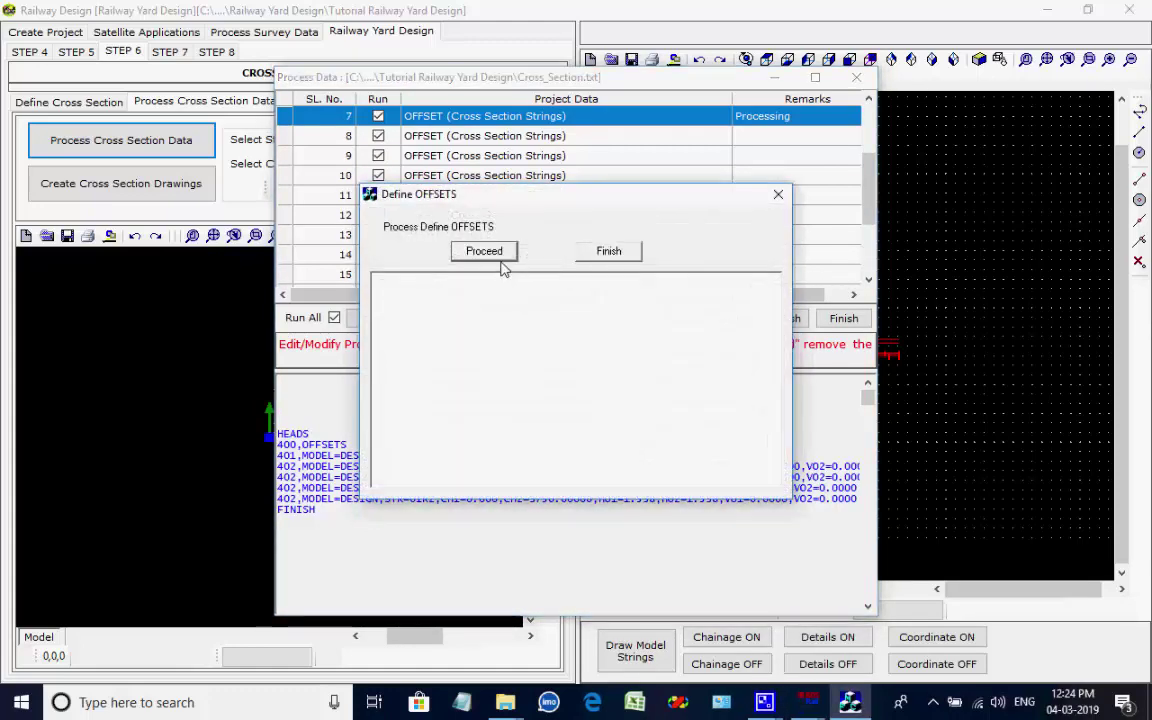
pyautogui.click(703, 390)
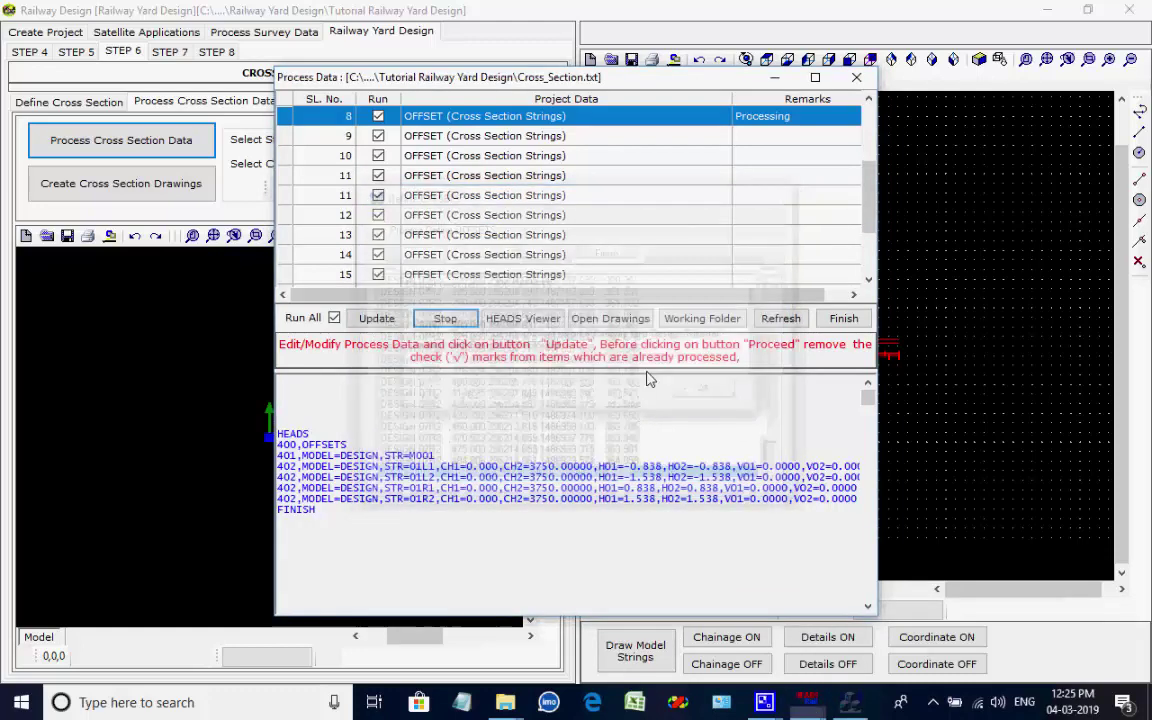
pyautogui.click(512, 256)
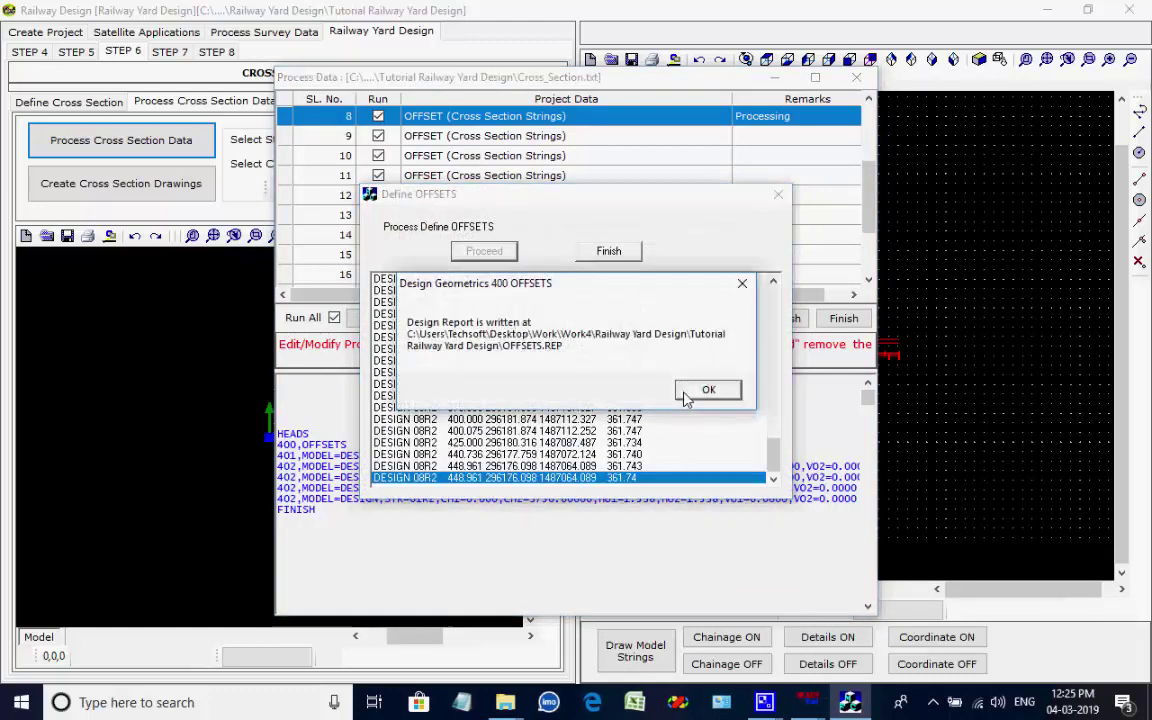
pyautogui.click(690, 391)
pyautogui.click(506, 254)
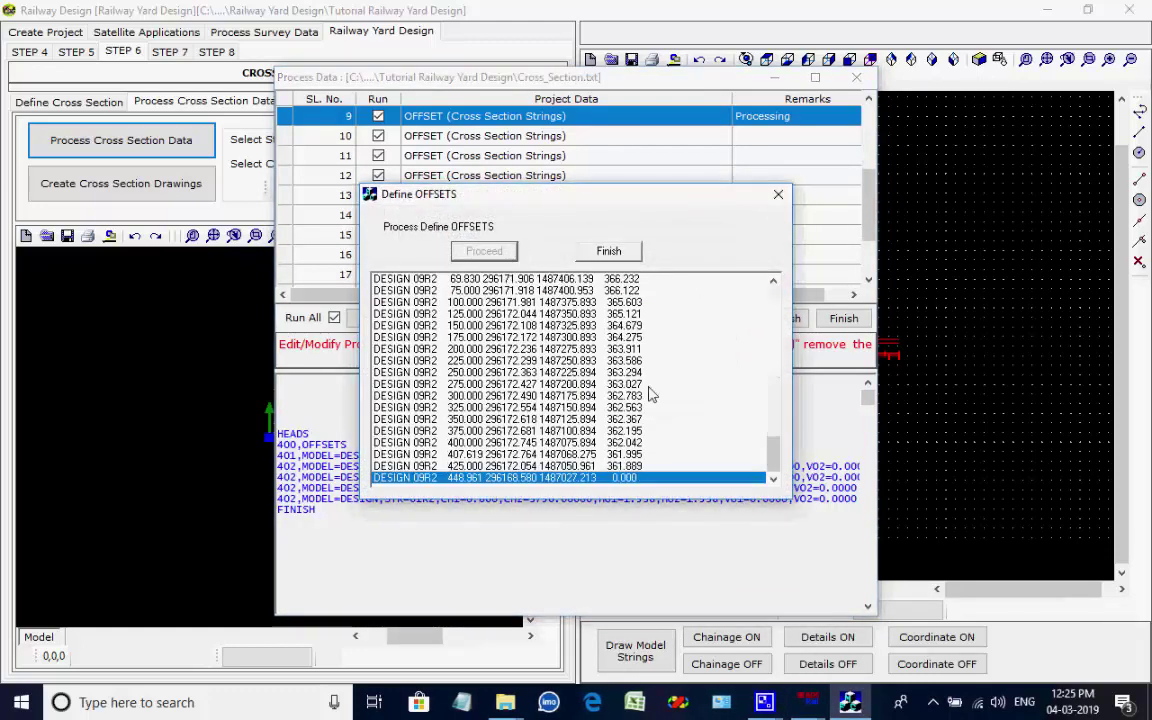
pyautogui.click(708, 389)
pyautogui.click(513, 255)
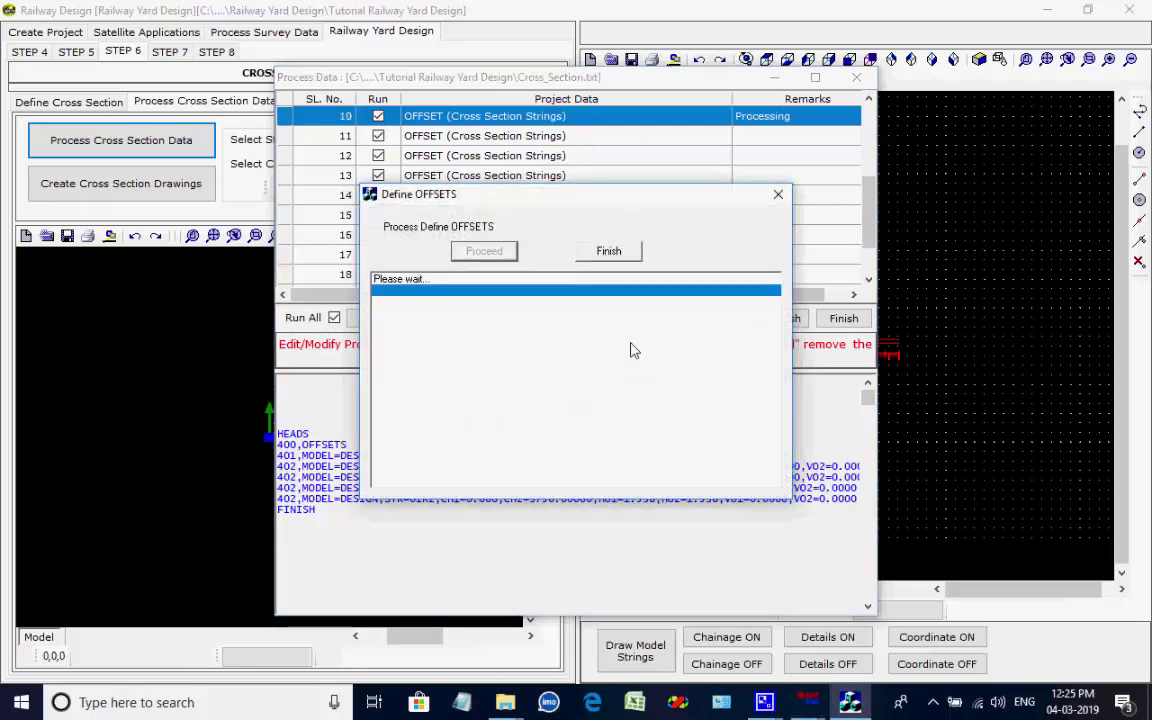
pyautogui.click(700, 389)
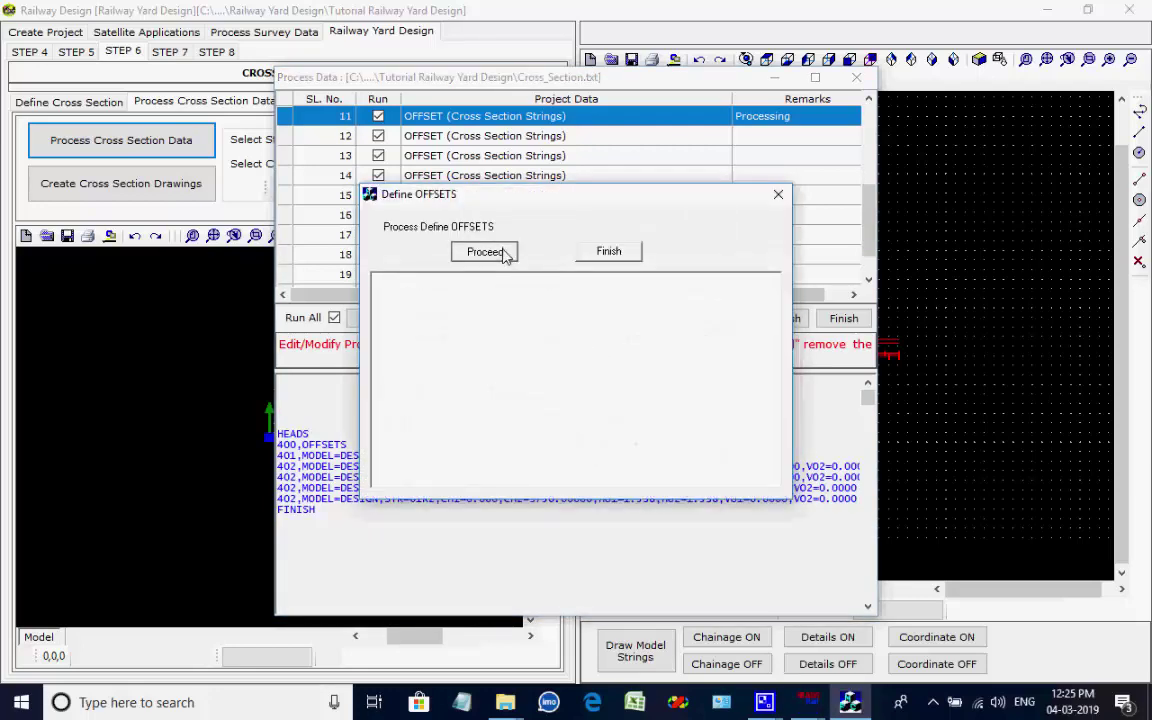
pyautogui.click(506, 254)
pyautogui.click(708, 390)
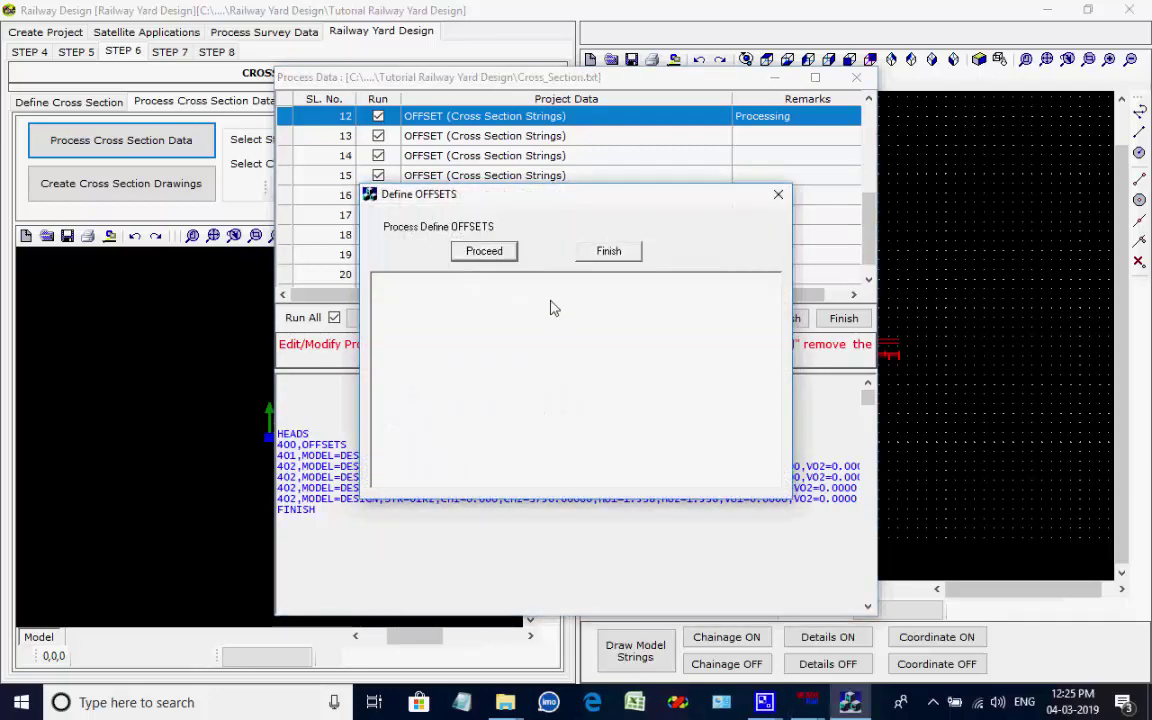
pyautogui.click(705, 390)
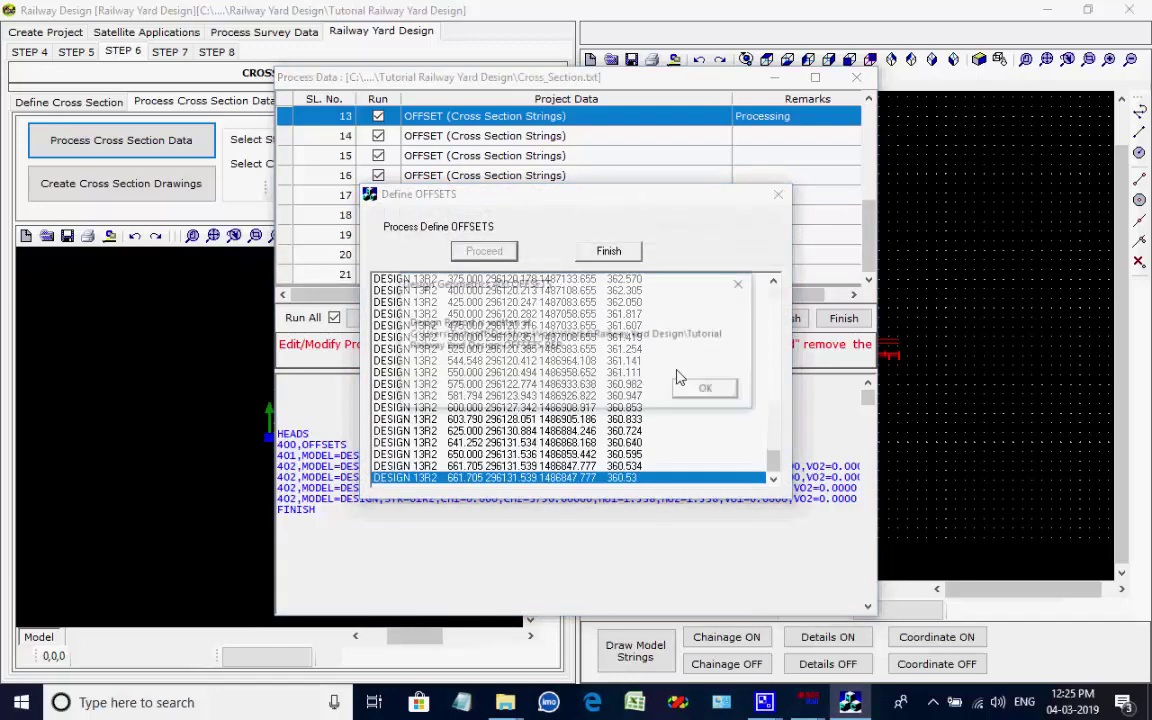
# Process the remaining OFFSET cross section items 13 to 21, accepting each design report
pyautogui.click(703, 390)
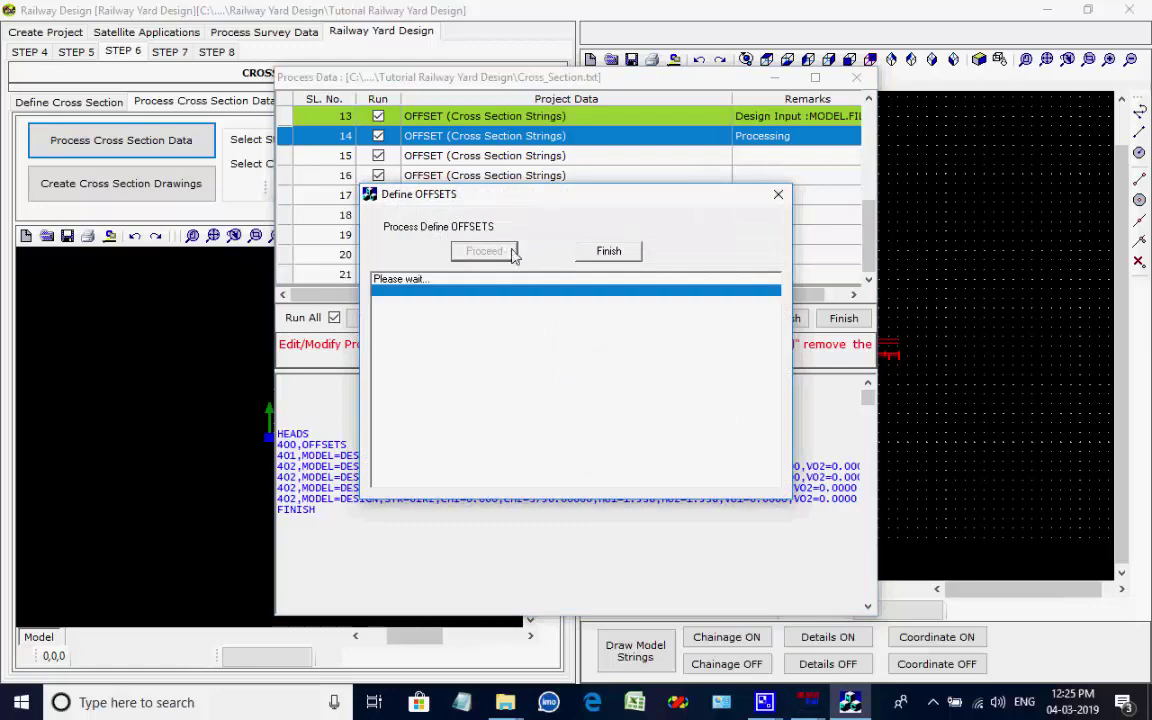
pyautogui.click(705, 390)
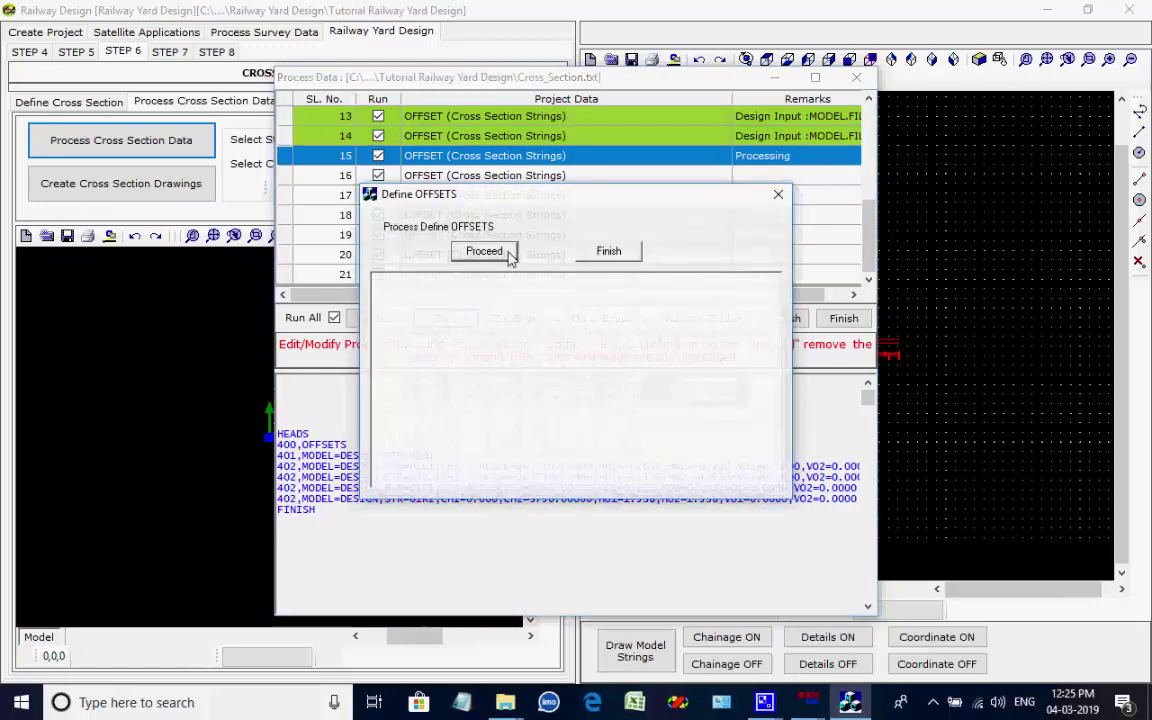
pyautogui.click(707, 390)
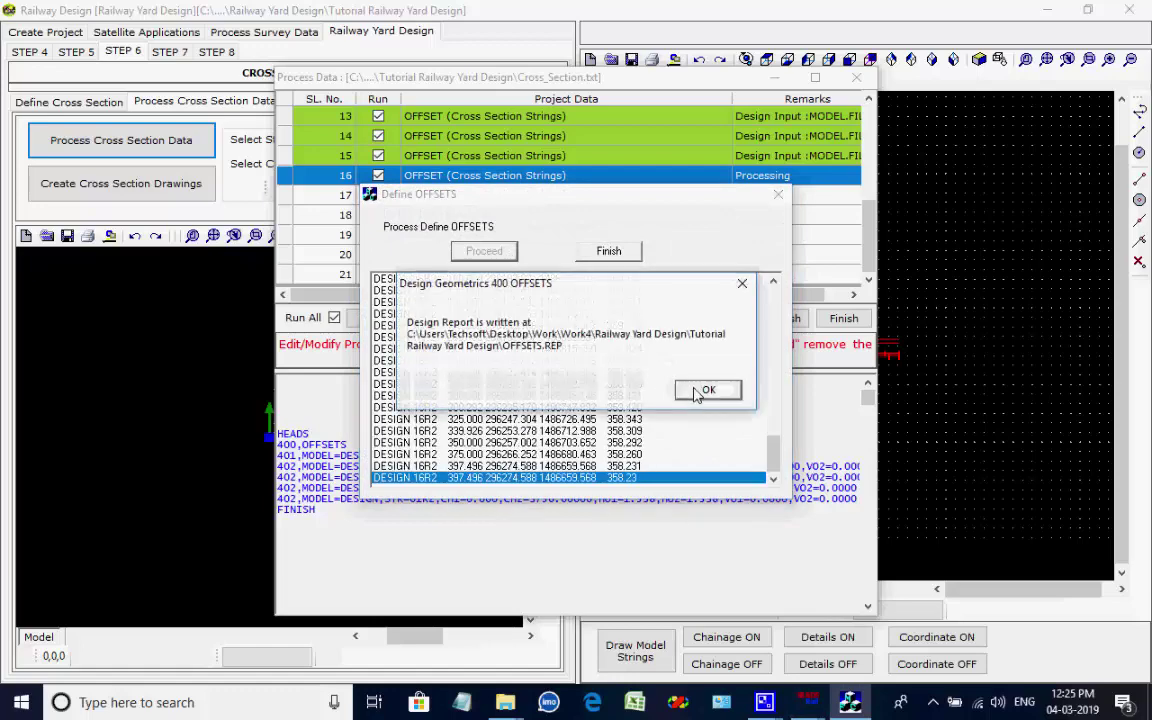
pyautogui.click(703, 390)
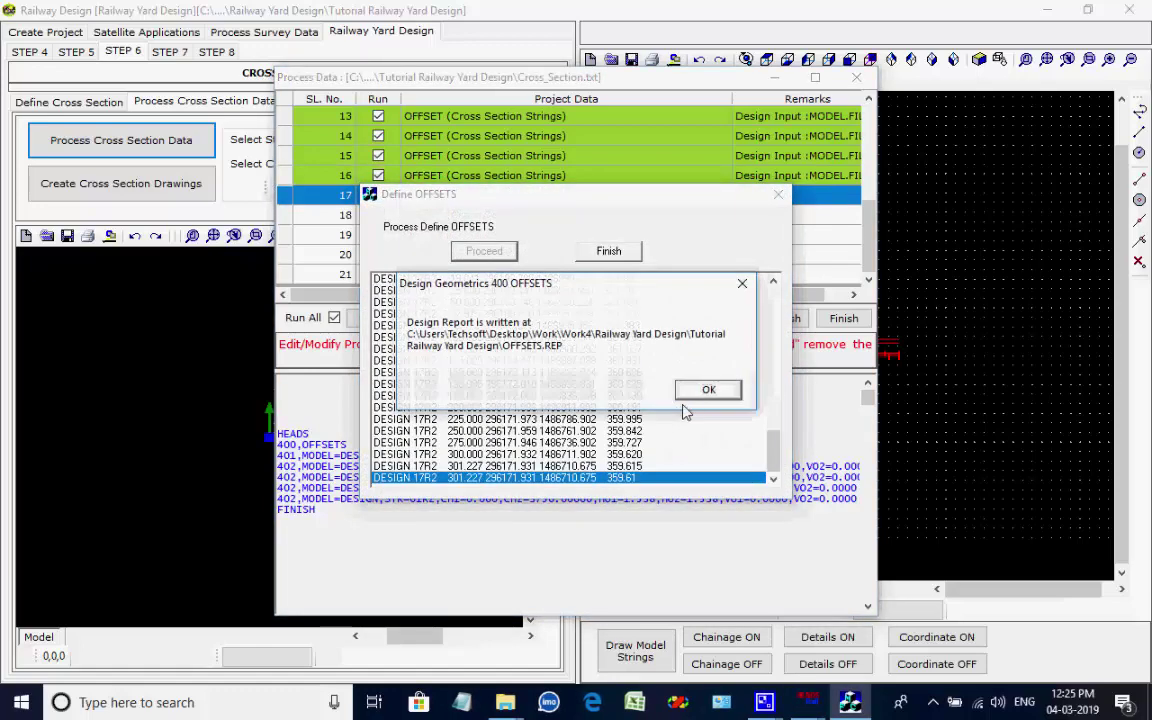
pyautogui.click(704, 391)
pyautogui.click(484, 251)
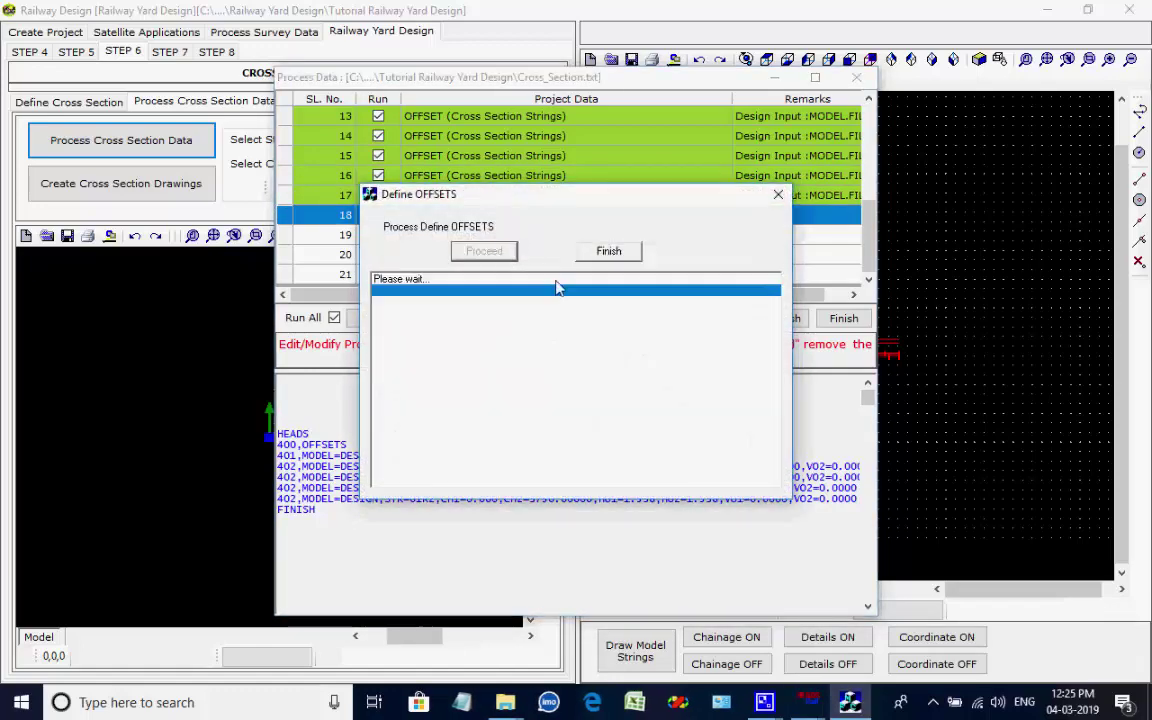
pyautogui.click(699, 391)
pyautogui.click(486, 251)
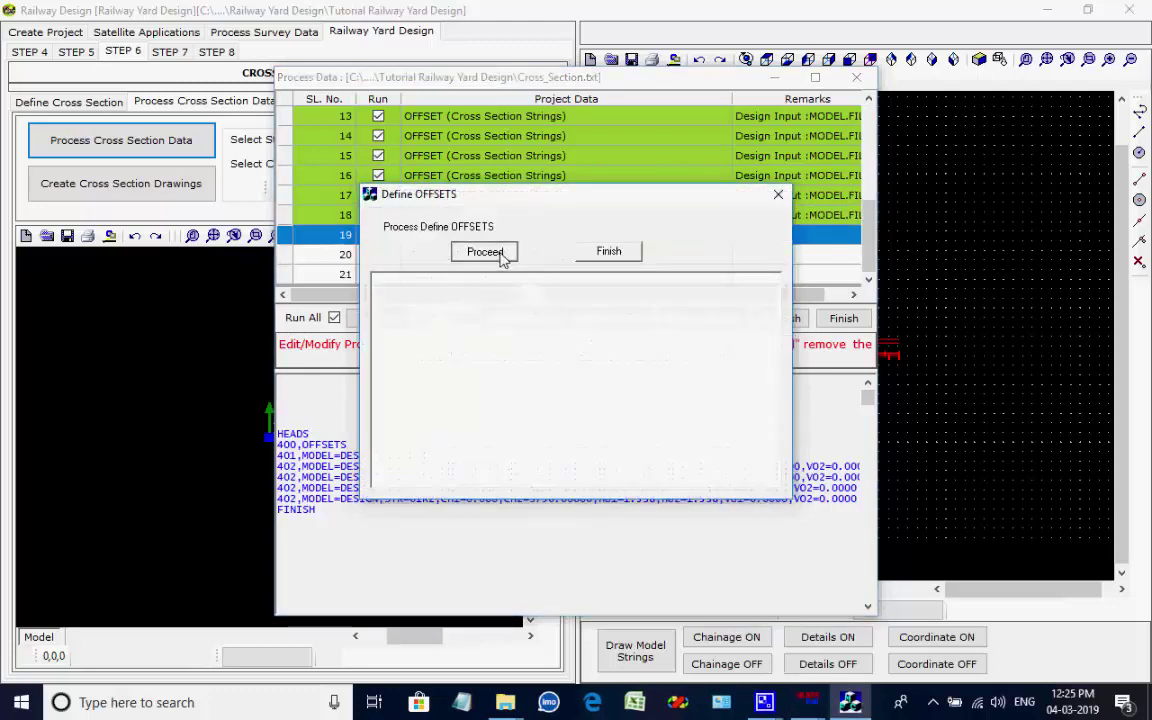
pyautogui.click(705, 391)
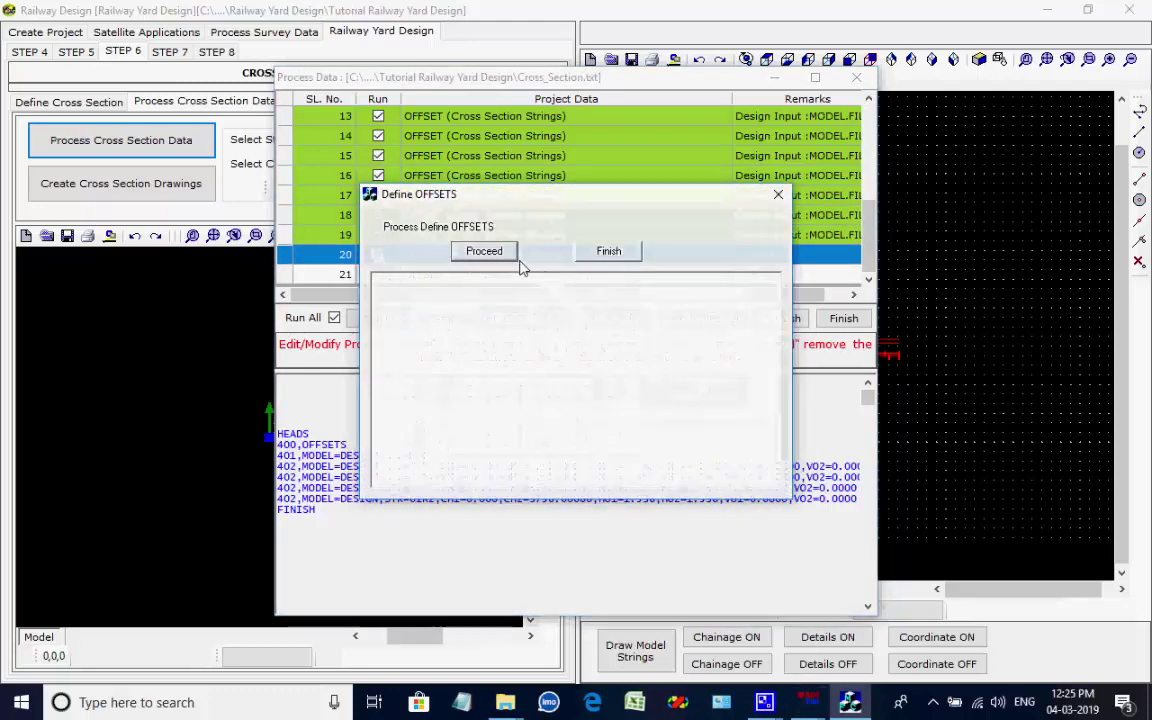
pyautogui.click(505, 252)
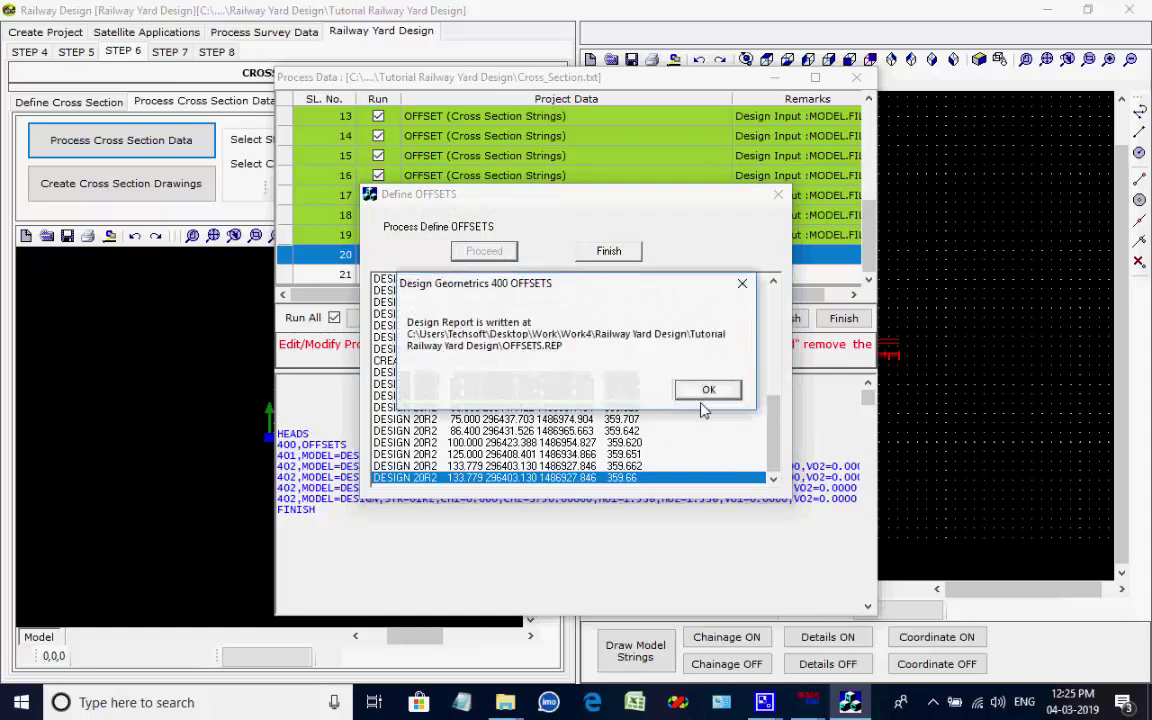
pyautogui.click(705, 390)
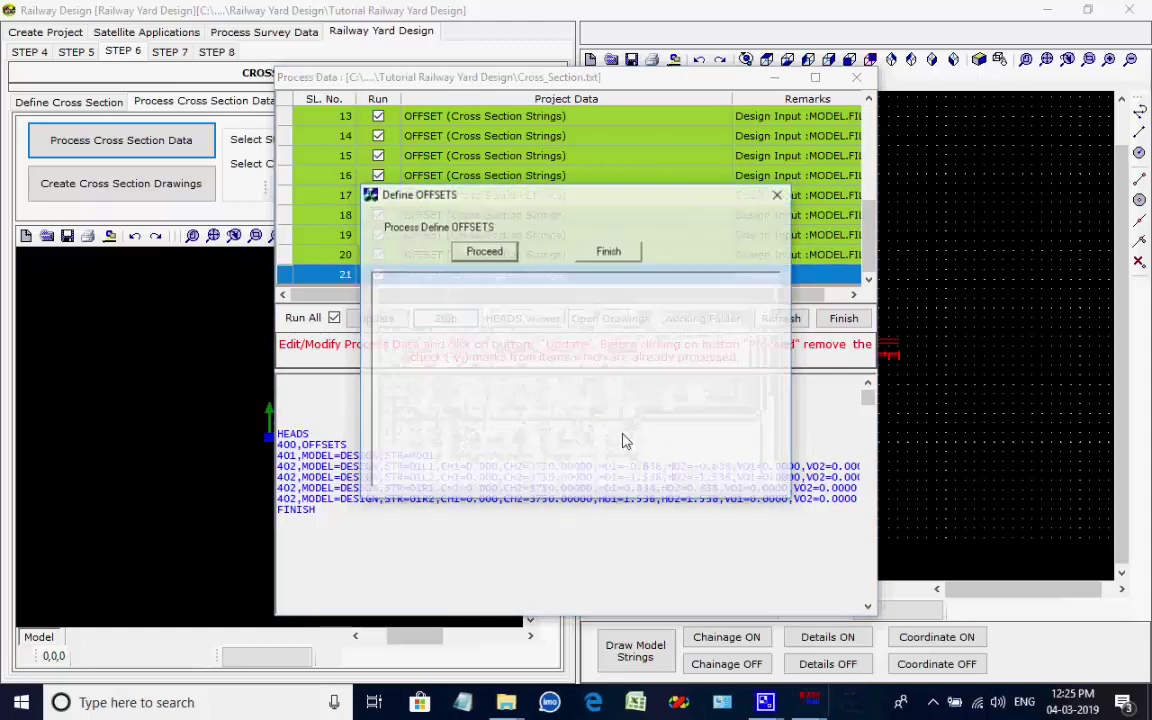
pyautogui.click(504, 252)
pyautogui.click(706, 391)
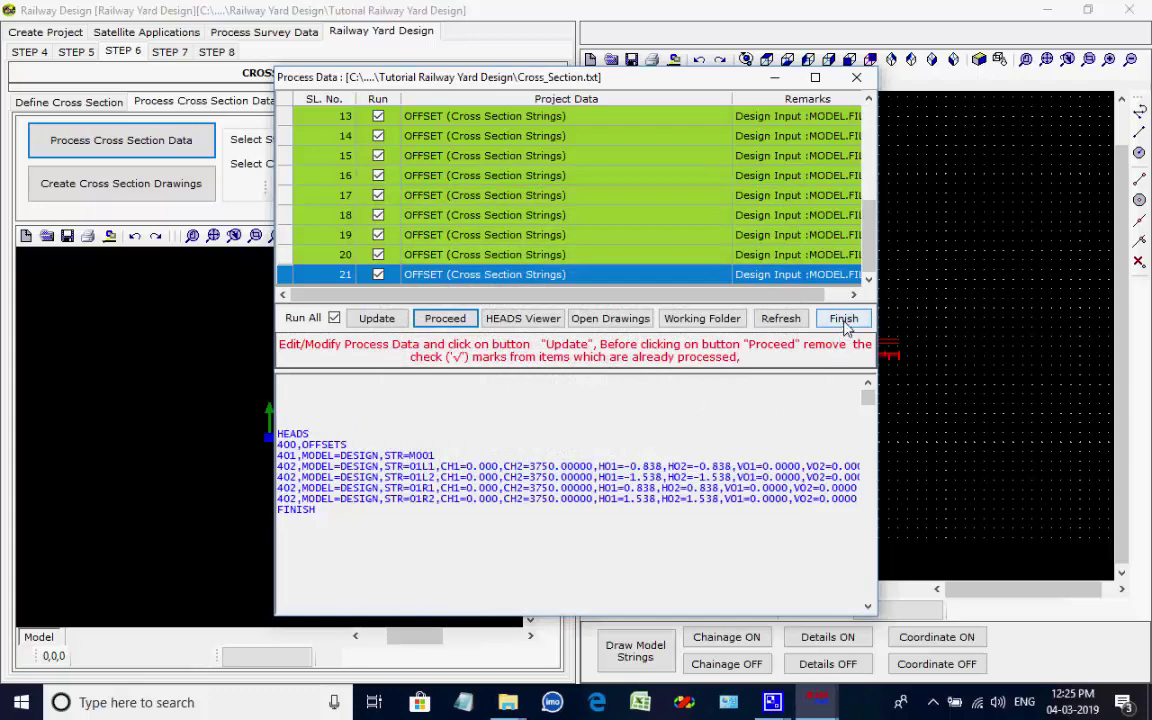
# Finish the cross section processing and draw all the DESIGN model strings in the yard plan
pyautogui.click(845, 319)
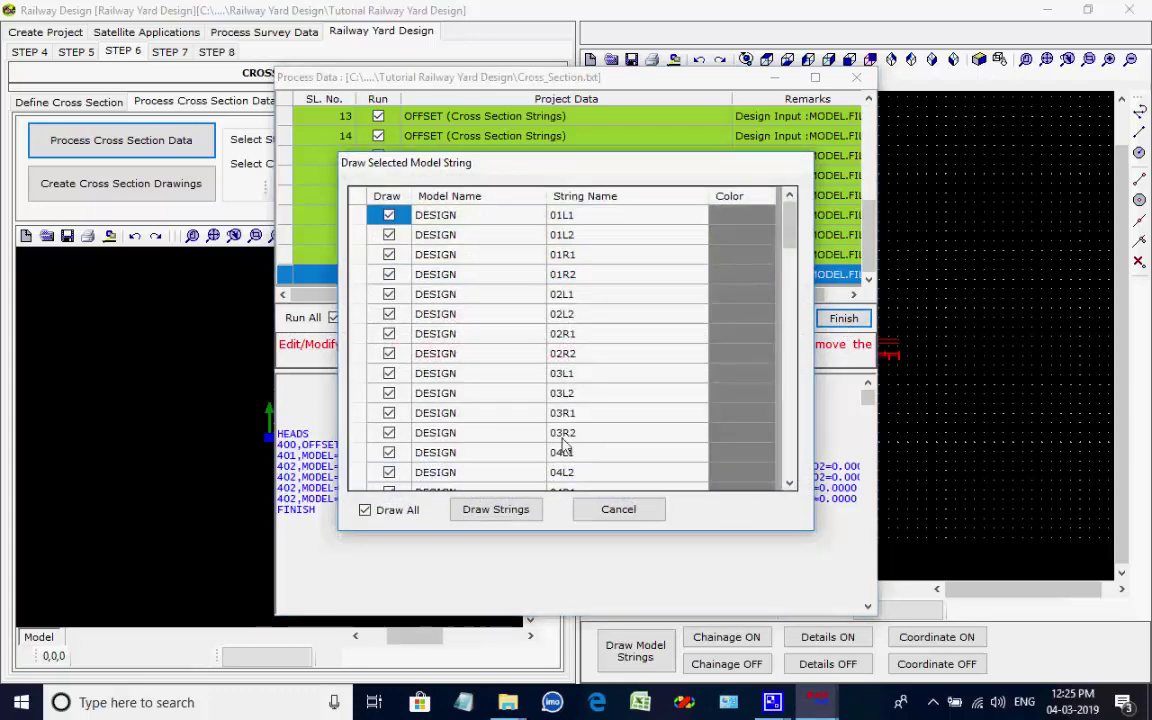
pyautogui.click(496, 510)
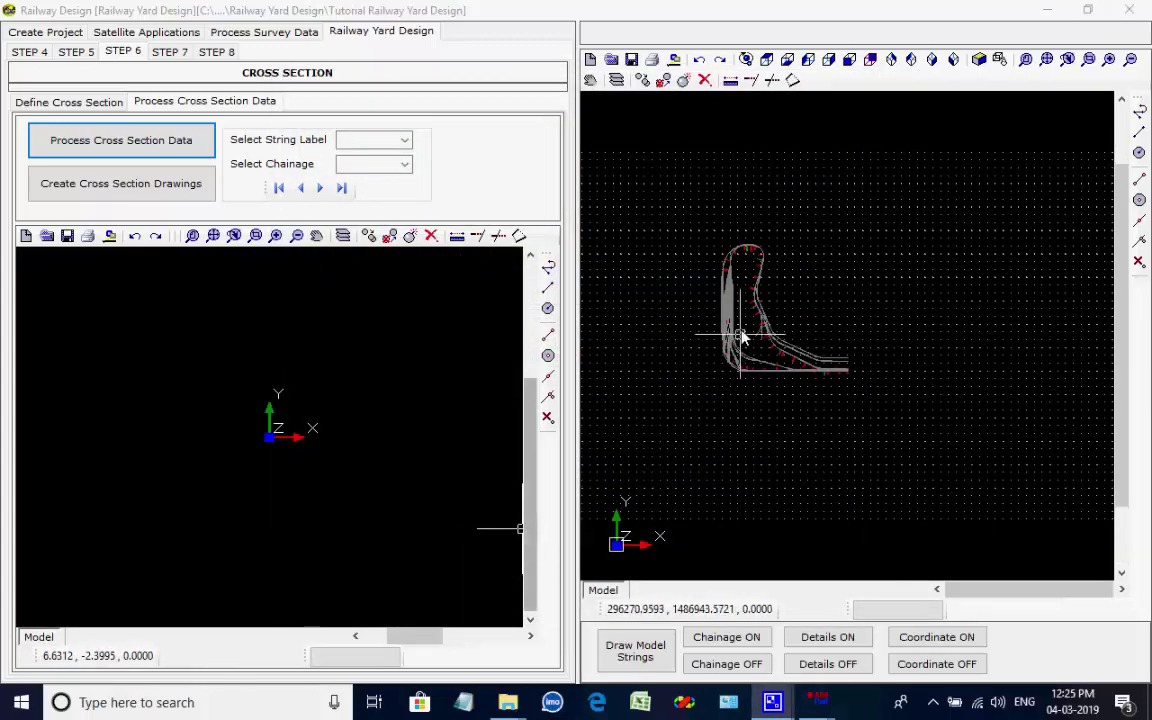
# Examine the drawn offset strings beside the track centre lines, including the parallel yard tracks and the branches near chainage 3+000
pyautogui.scroll(5, 738, 322)
pyautogui.scroll(5, 759, 296)
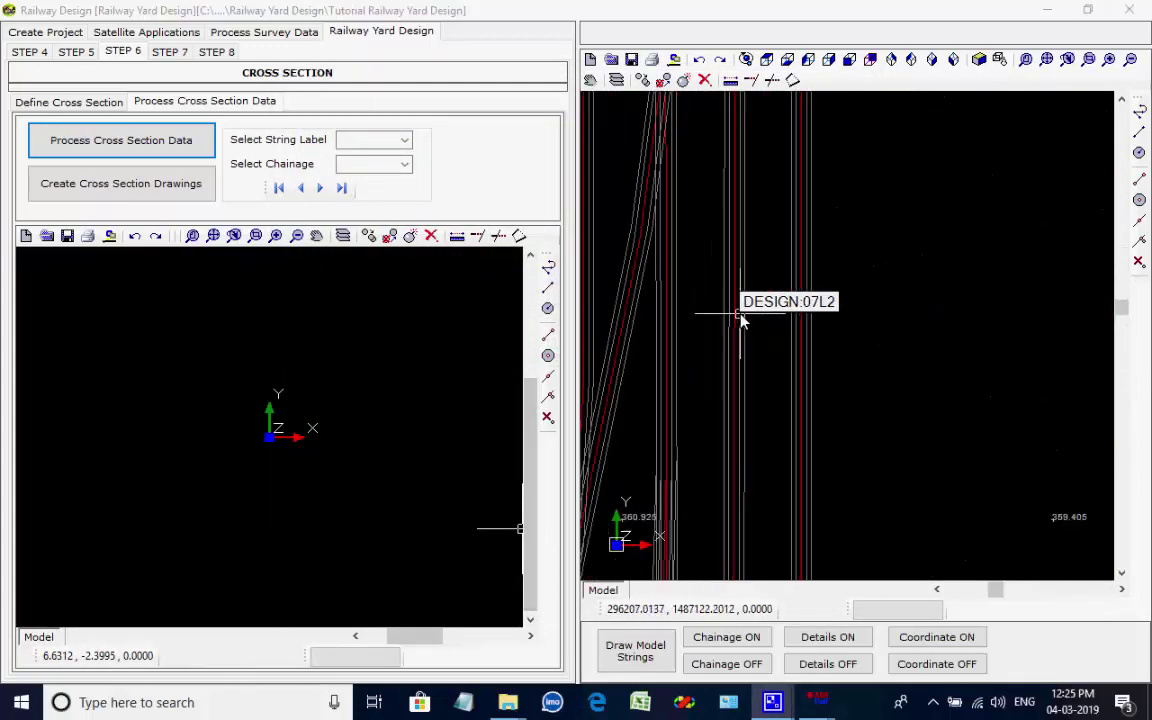
pyautogui.scroll(-5, 836, 375)
pyautogui.scroll(-1, 836, 375)
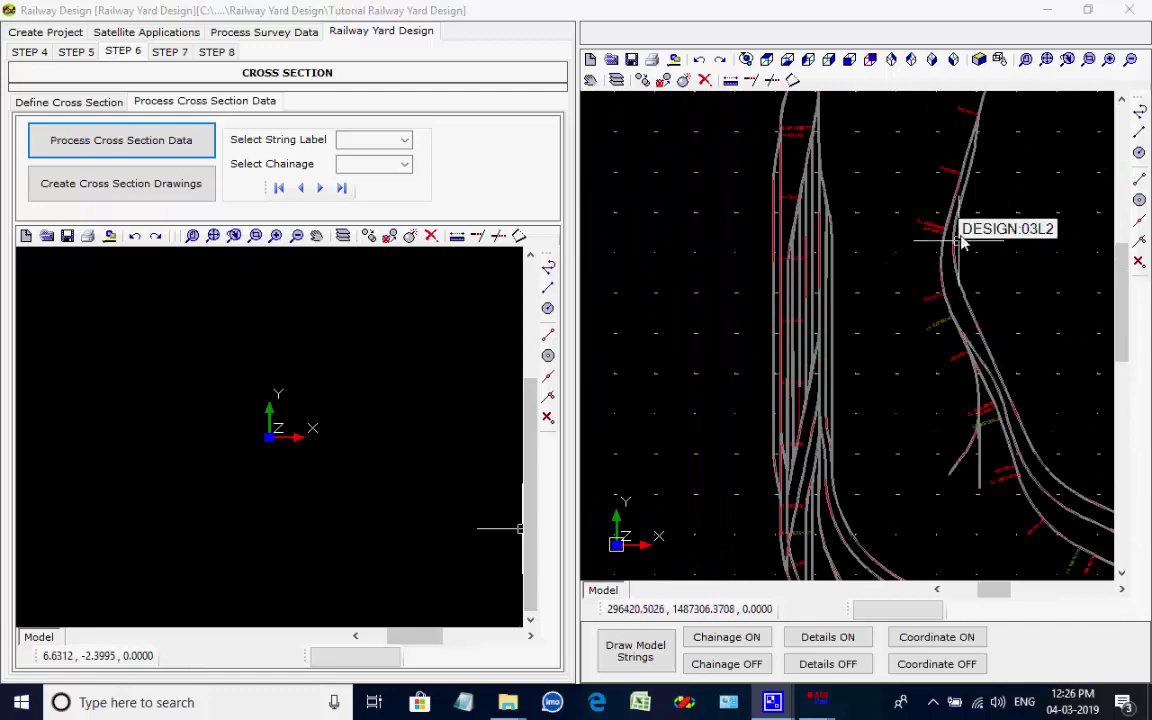
pyautogui.scroll(-1, 1040, 460)
pyautogui.scroll(4, 1003, 505)
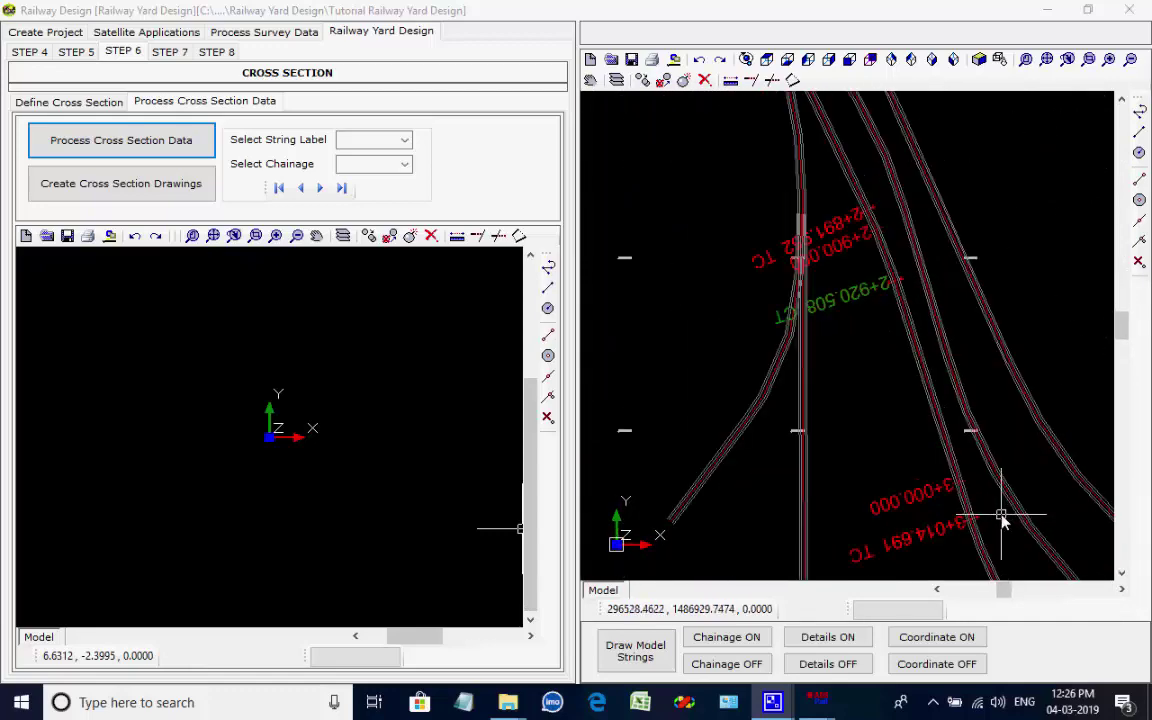
pyautogui.scroll(-1, 1000, 484)
pyautogui.scroll(4, 1000, 485)
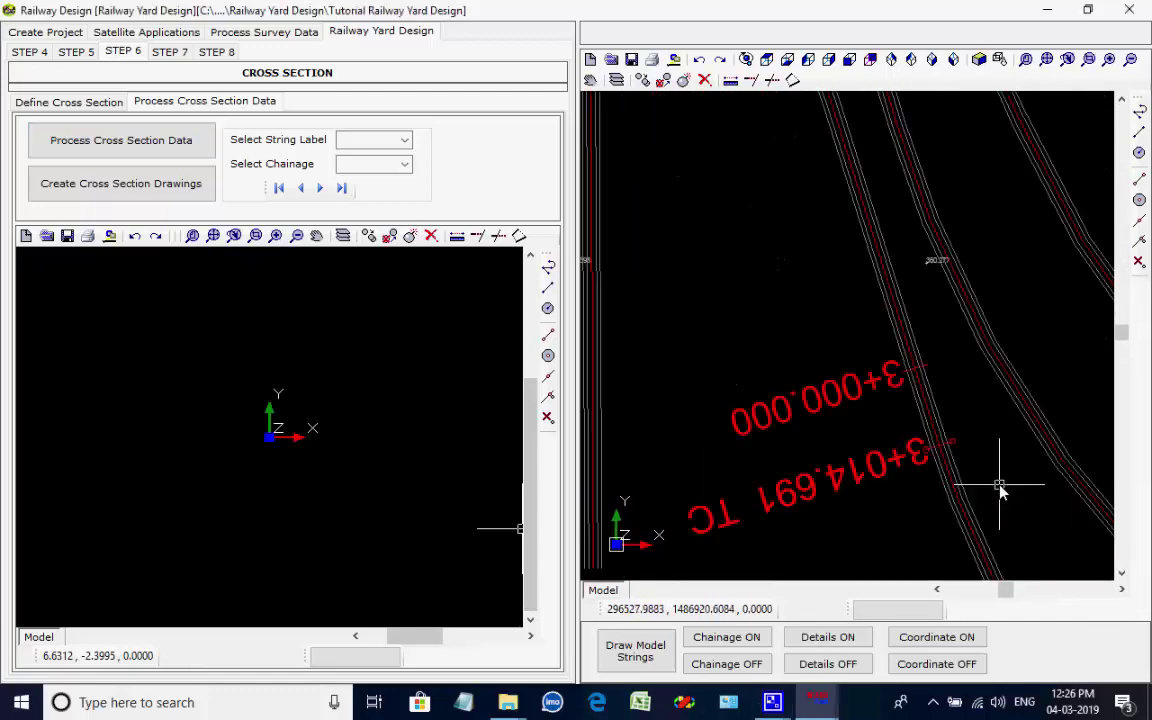
pyautogui.scroll(-4, 1000, 487)
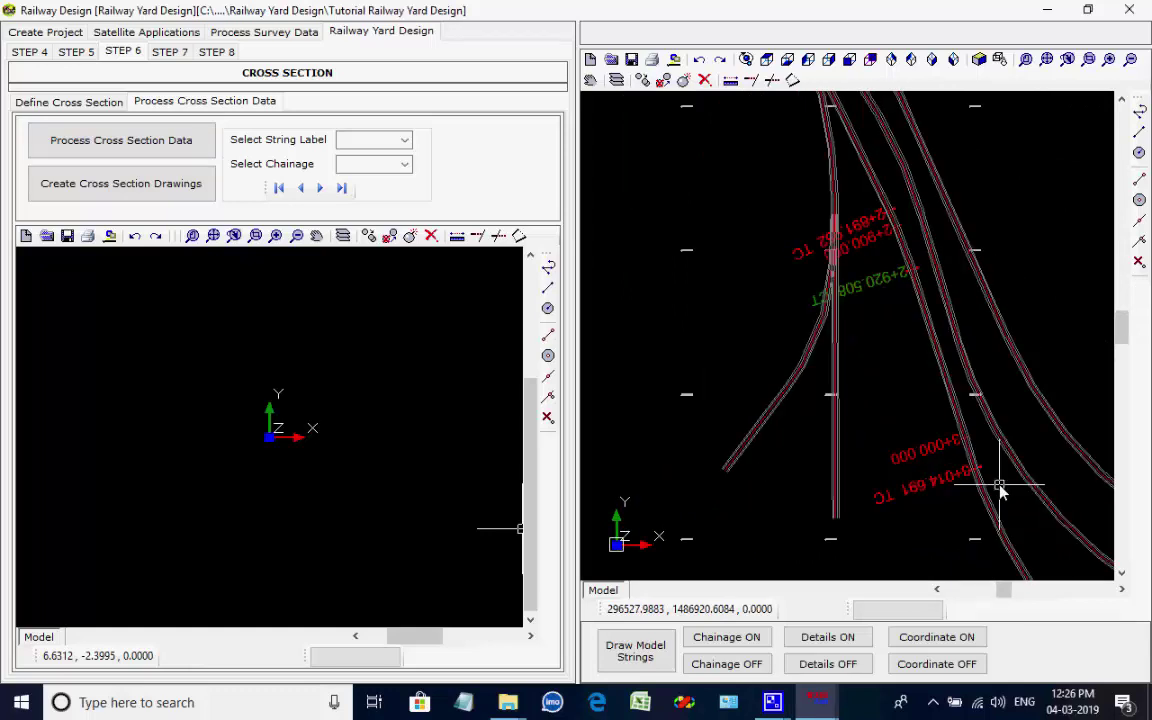
pyautogui.scroll(-2, 1000, 489)
pyautogui.scroll(-1, 1000, 489)
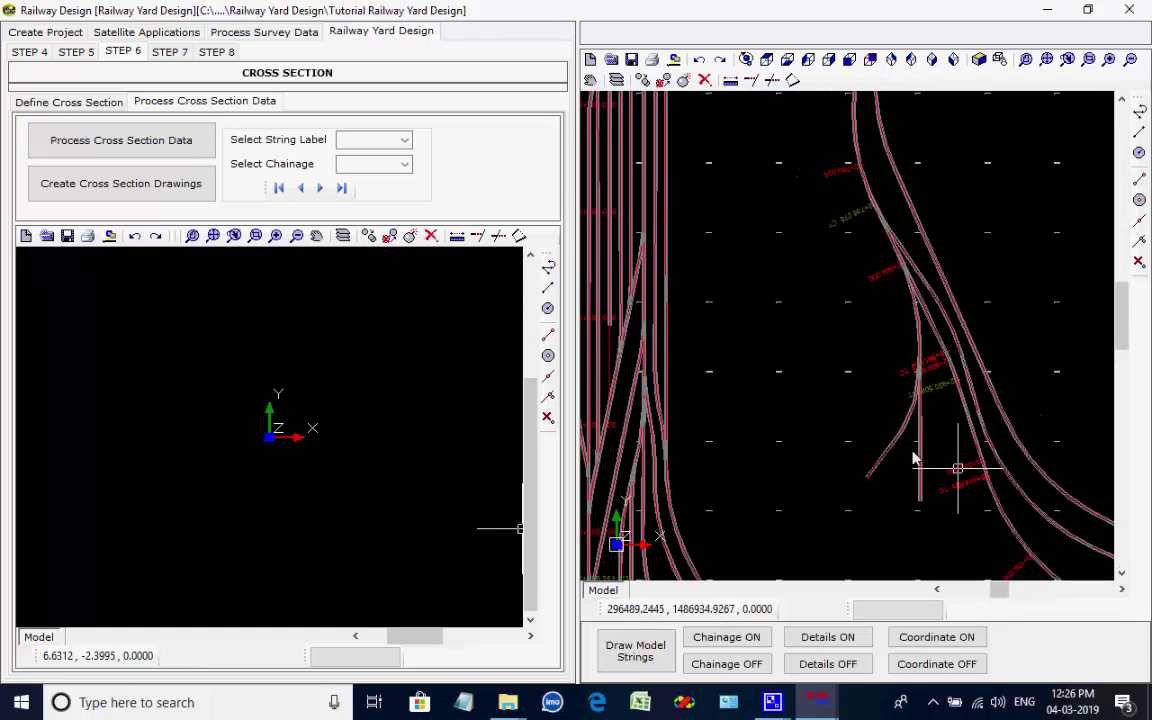
# Create the plan drawing PLAN_DRAWING.DXF and review the complete yard layout in HEADS Viewer
pyautogui.click(170, 52)
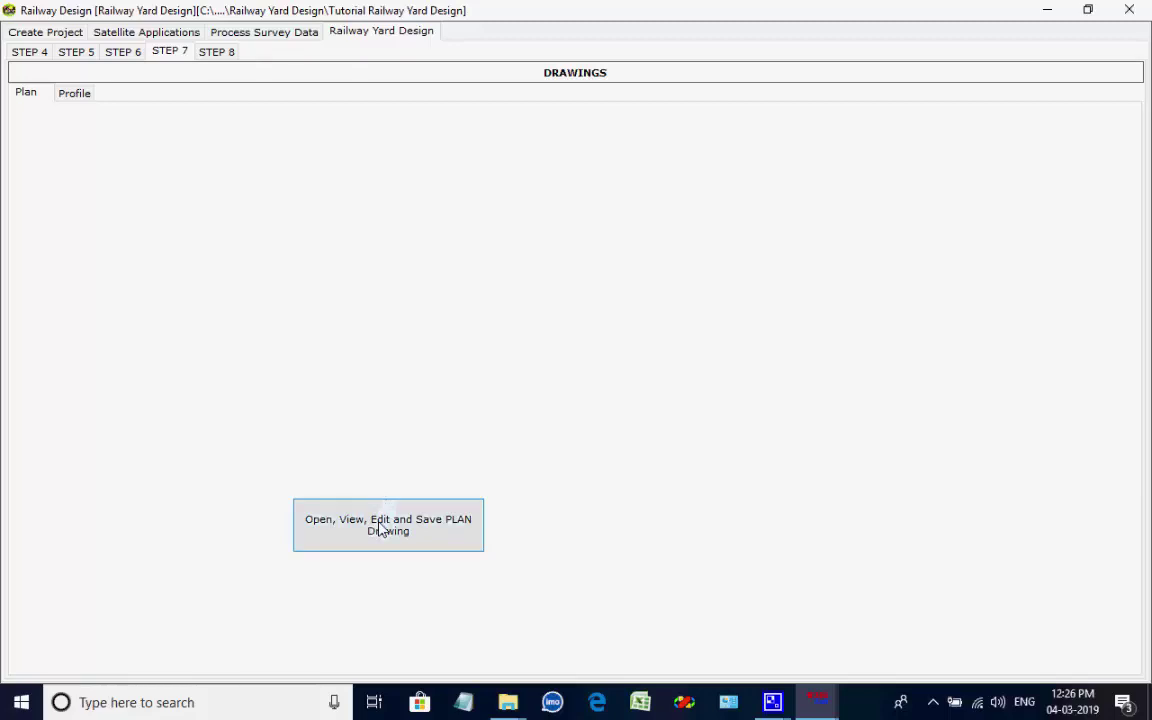
pyautogui.click(380, 529)
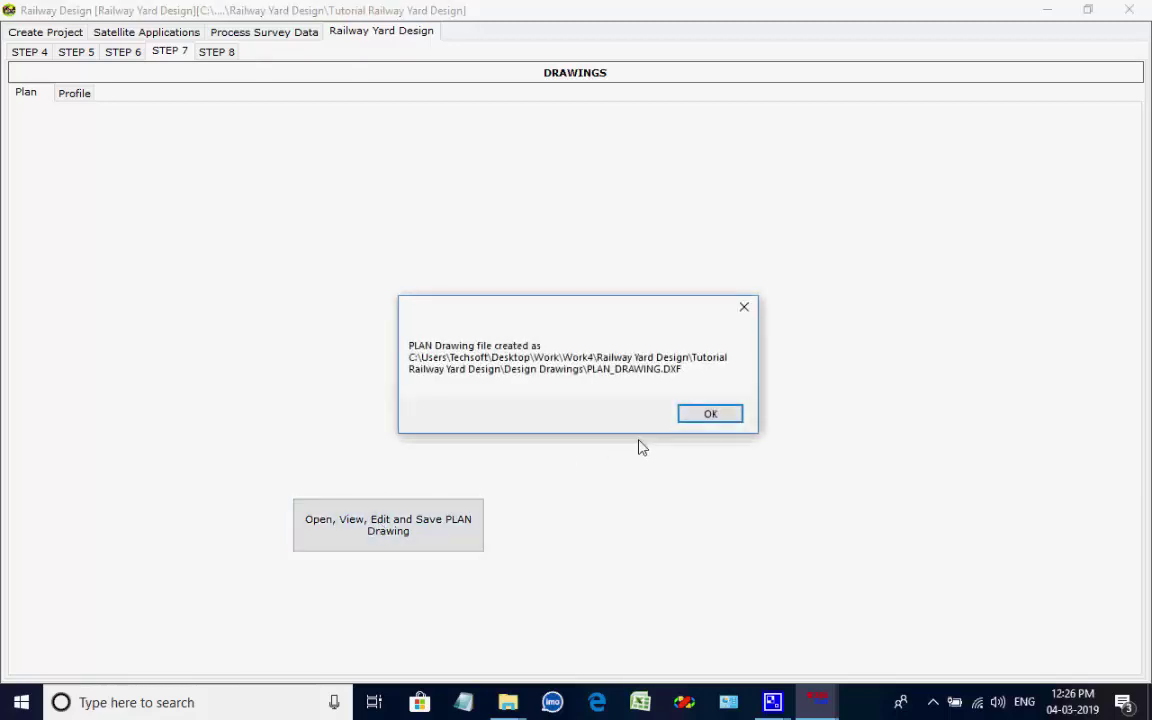
pyautogui.click(709, 414)
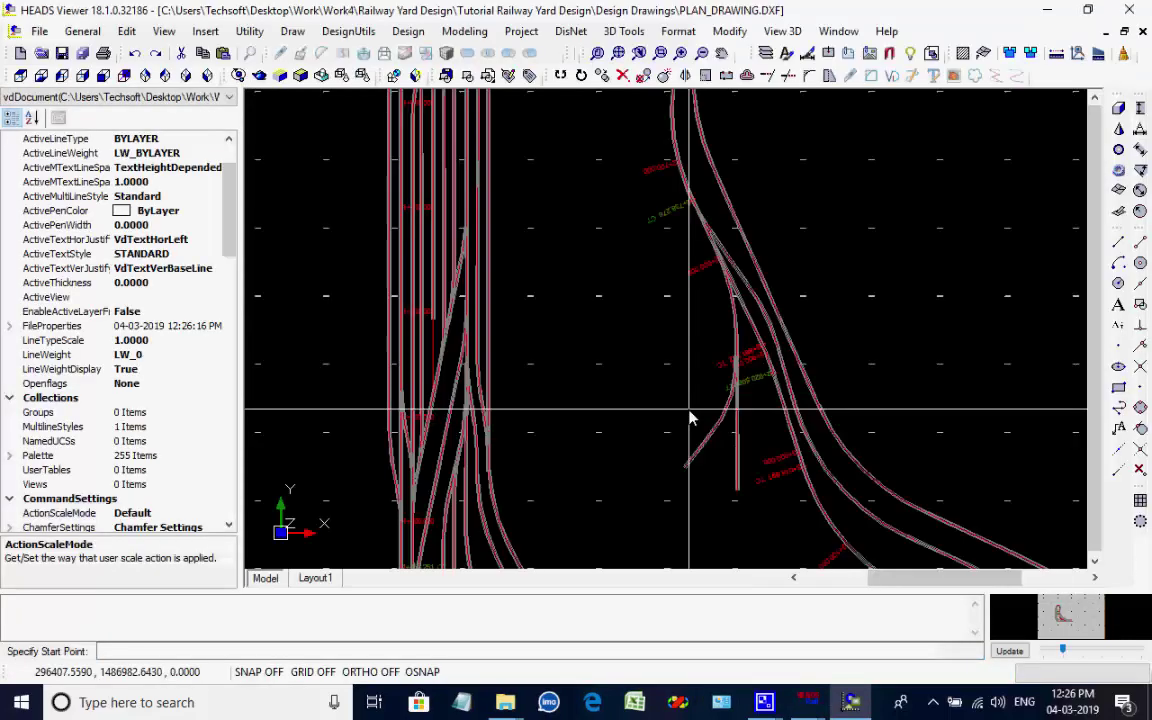
pyautogui.scroll(-5, 678, 408)
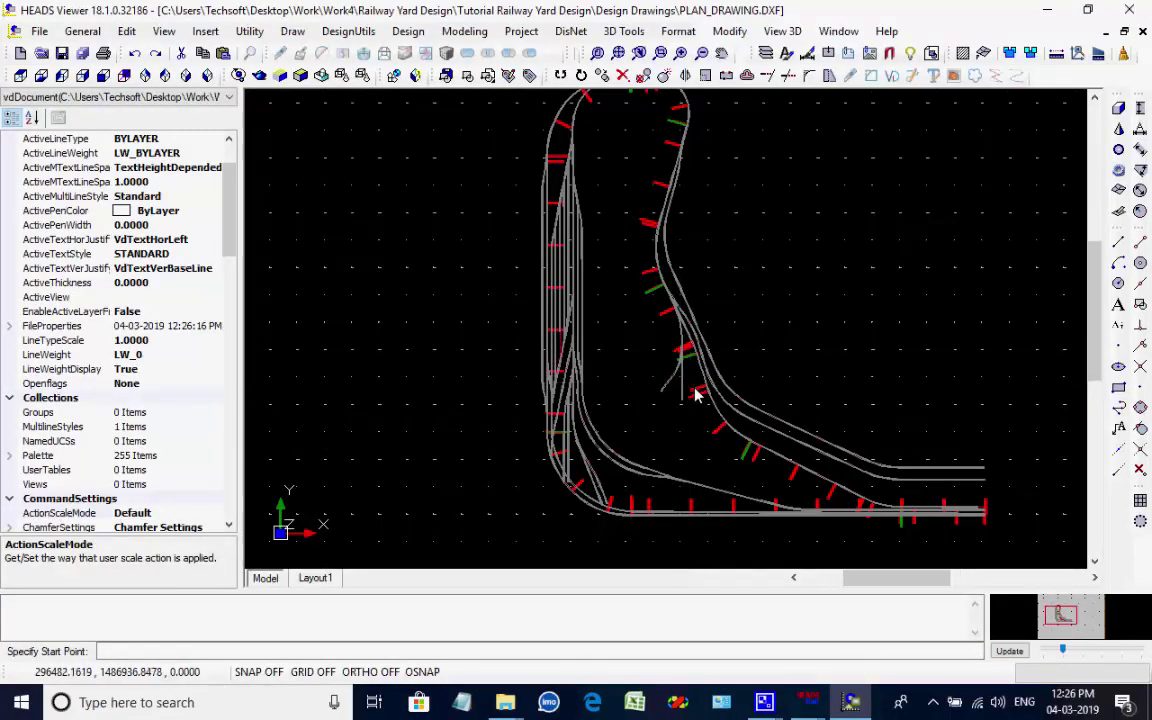
pyautogui.scroll(6, 694, 391)
pyautogui.scroll(2, 735, 436)
pyautogui.scroll(-7, 735, 436)
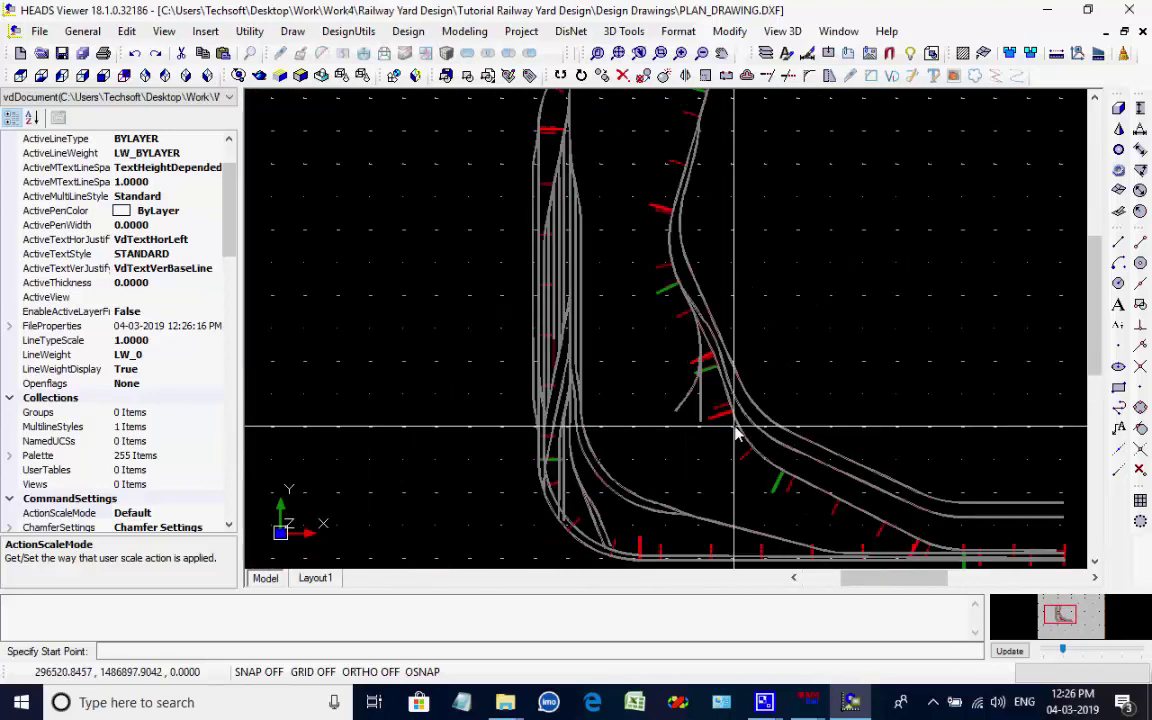
pyautogui.scroll(3, 735, 432)
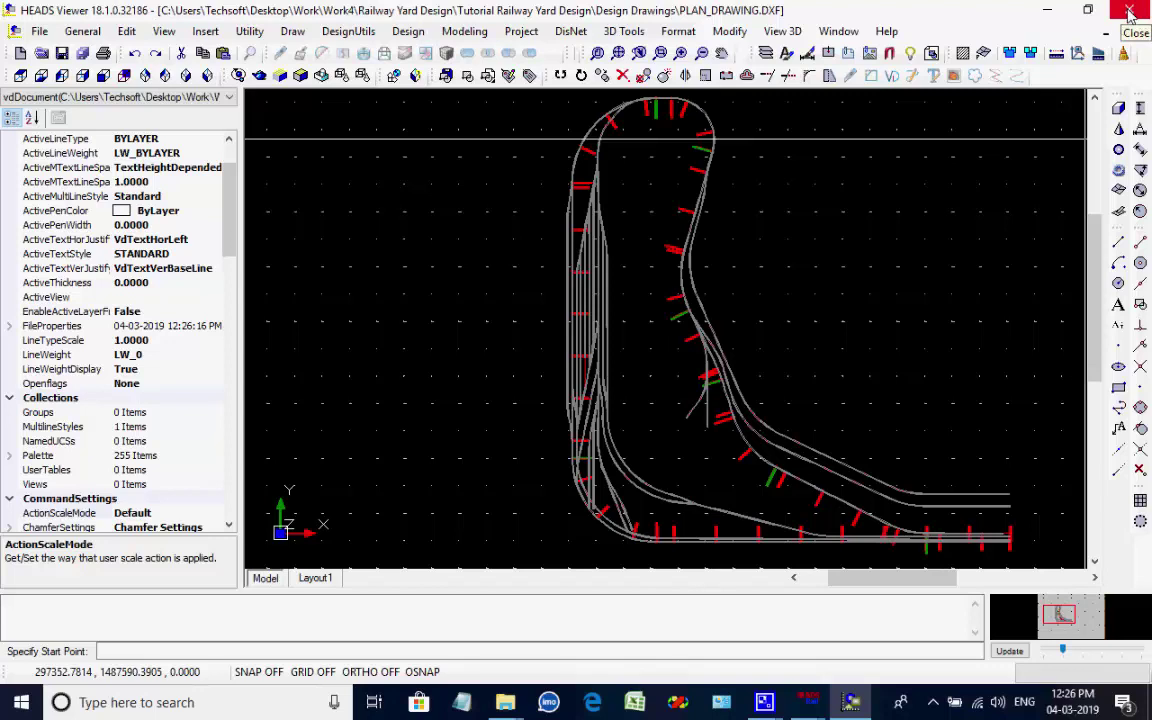
pyautogui.click(1128, 12)
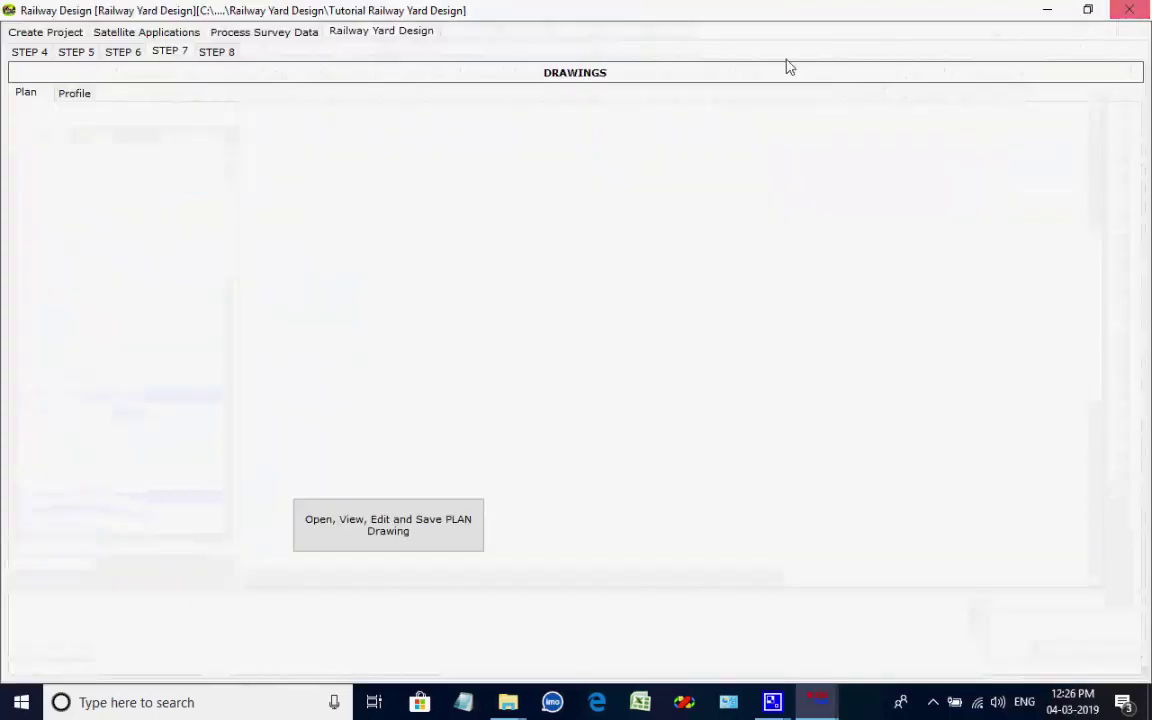
# Set up the profile drawing for string label M001 and check the strings in its master string list
pyautogui.click(73, 93)
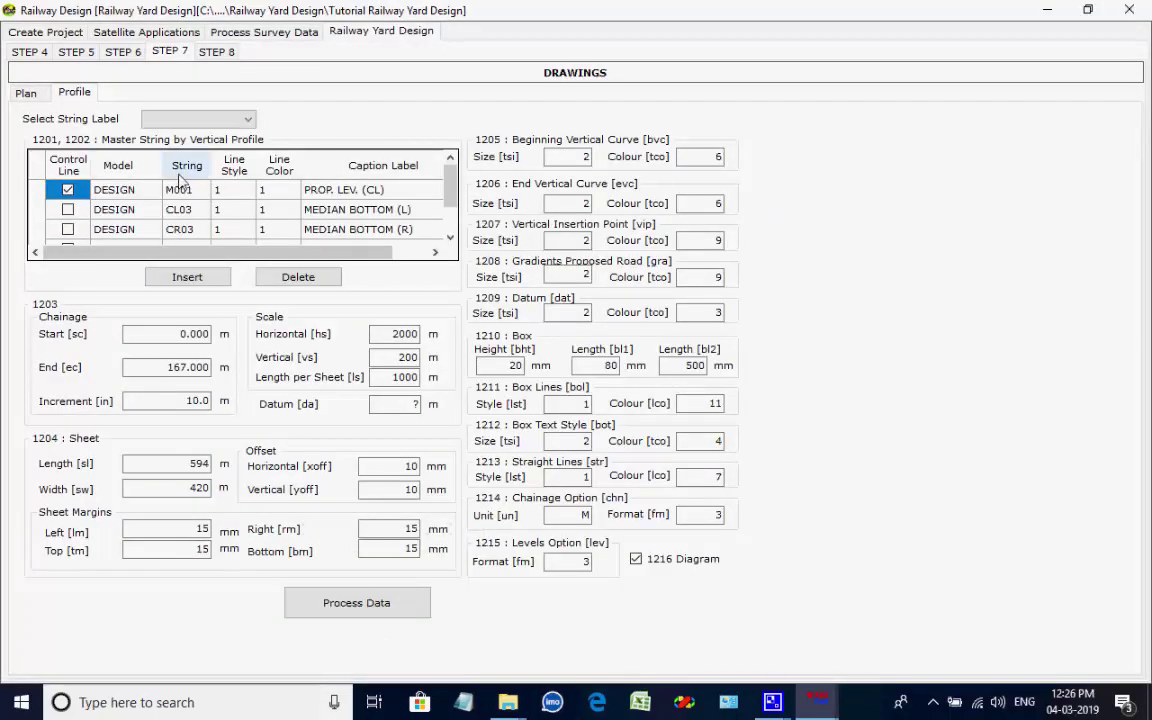
pyautogui.click(248, 120)
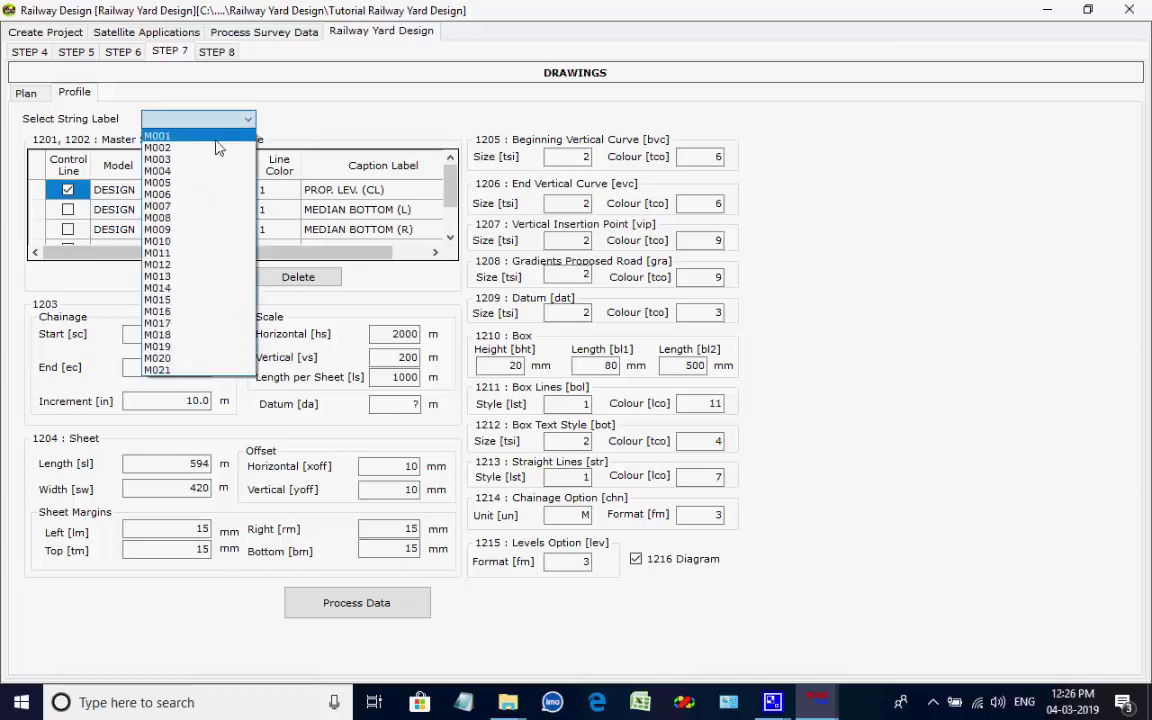
pyautogui.click(215, 147)
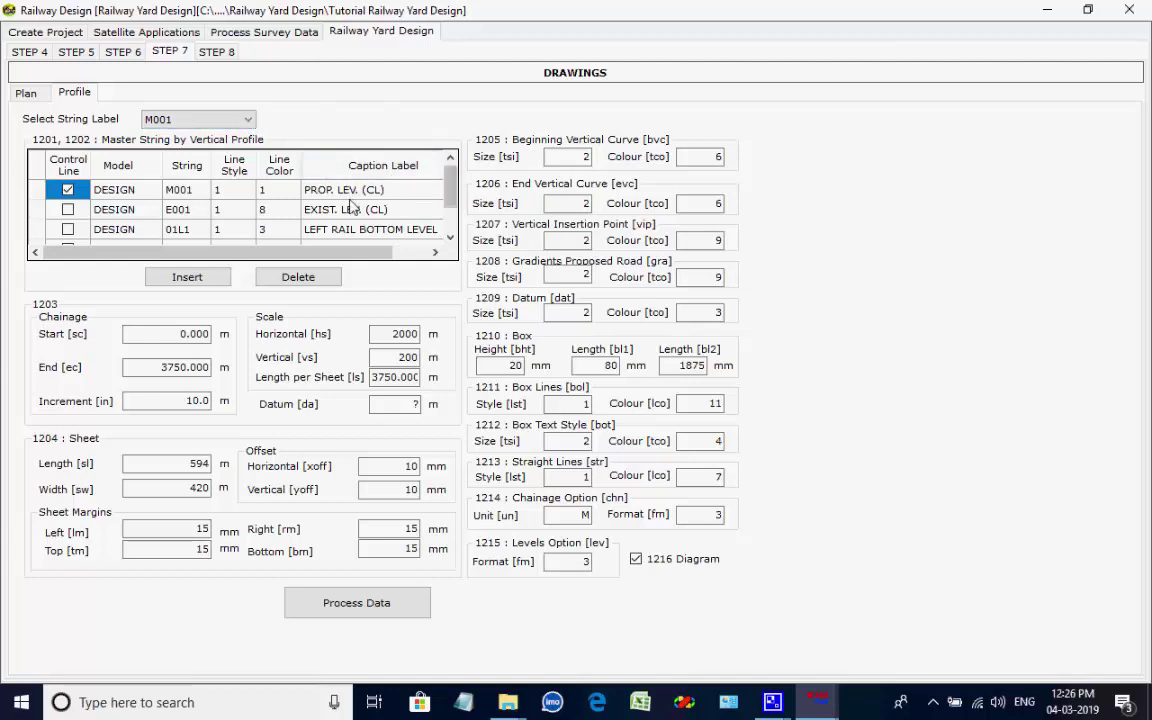
pyautogui.scroll(-2, 410, 205)
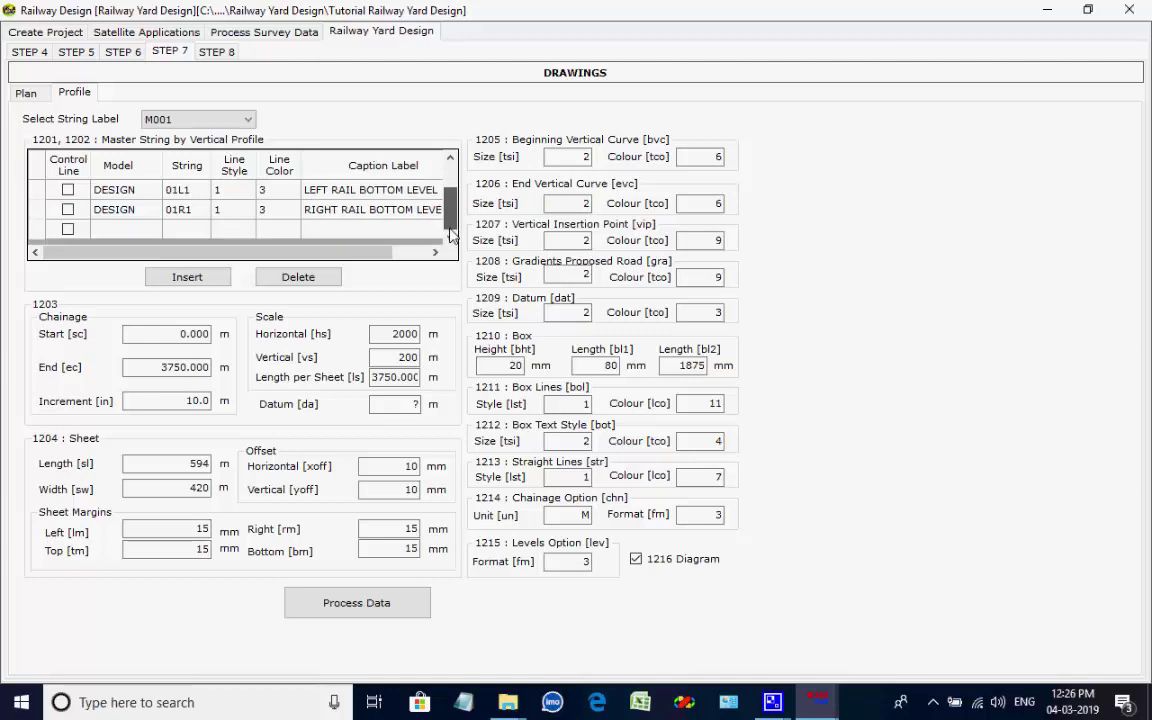
pyautogui.scroll(2, 452, 192)
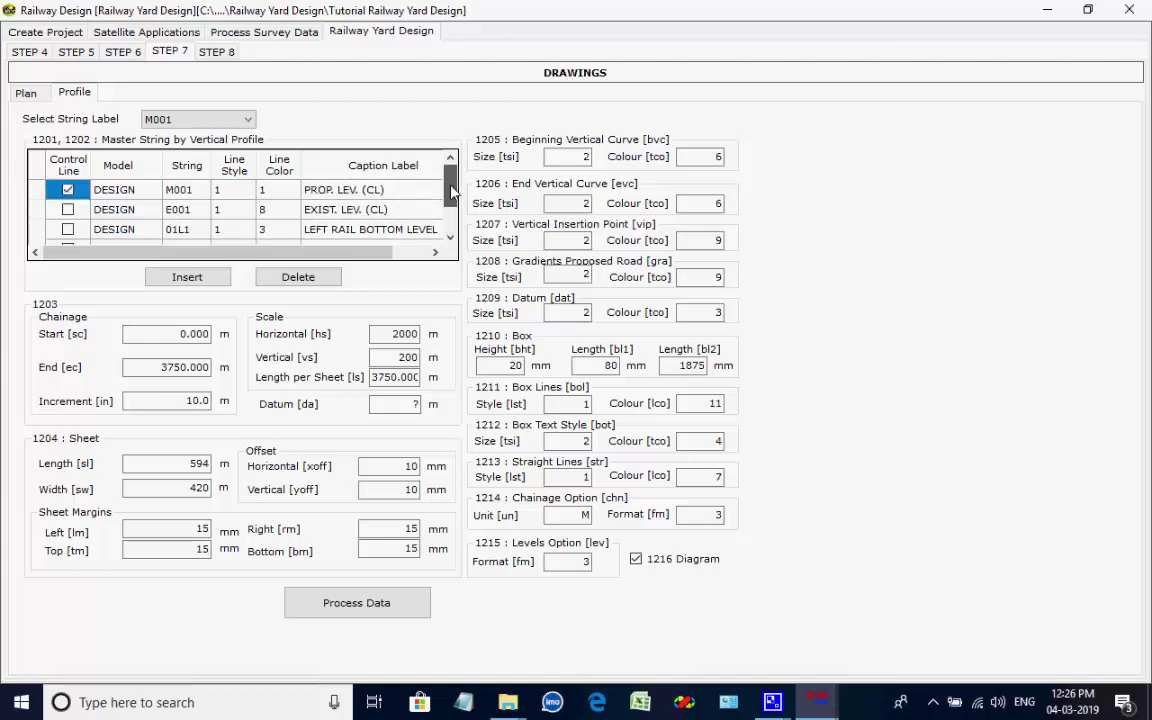
# Process the M001 profile data to create the longitudinal section drawing, accepting all notices, and finish the processing
pyautogui.click(340, 608)
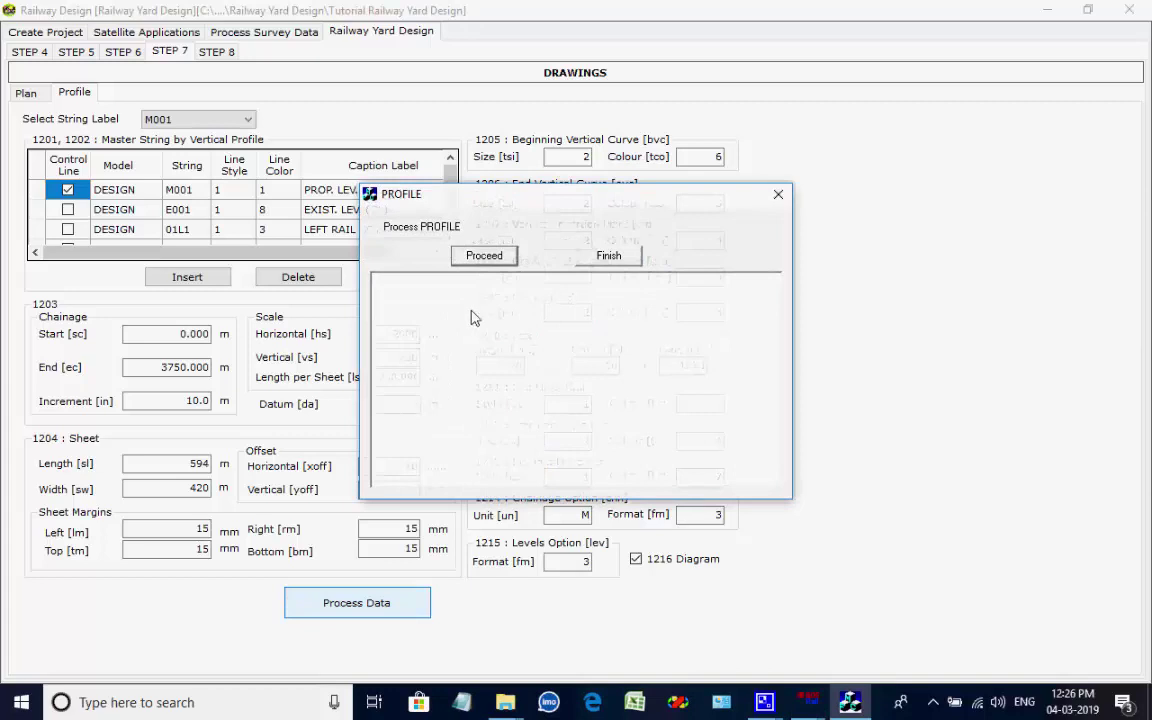
pyautogui.click(480, 258)
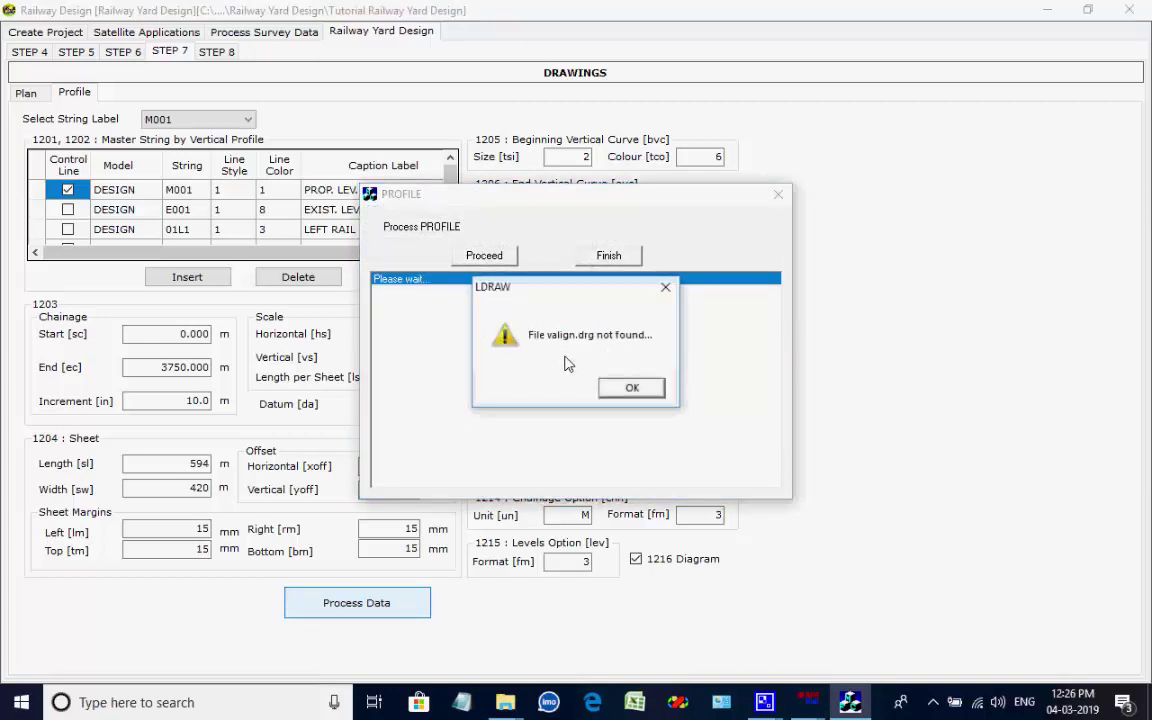
pyautogui.click(621, 392)
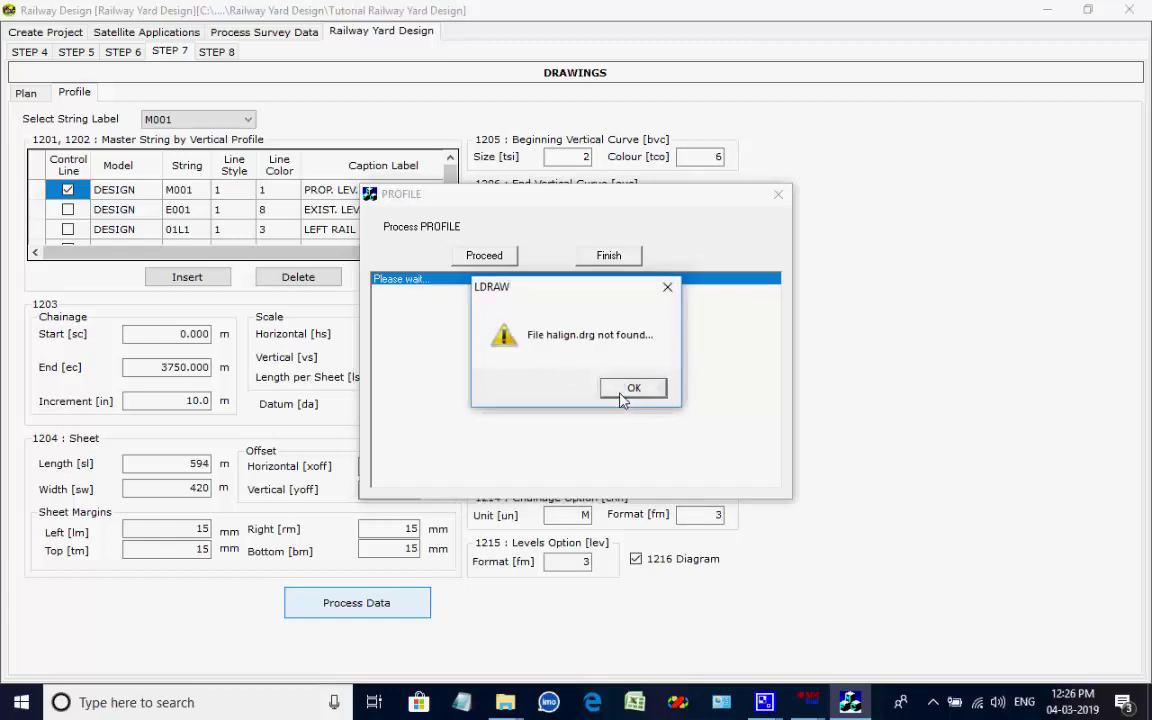
pyautogui.click(624, 394)
pyautogui.click(650, 389)
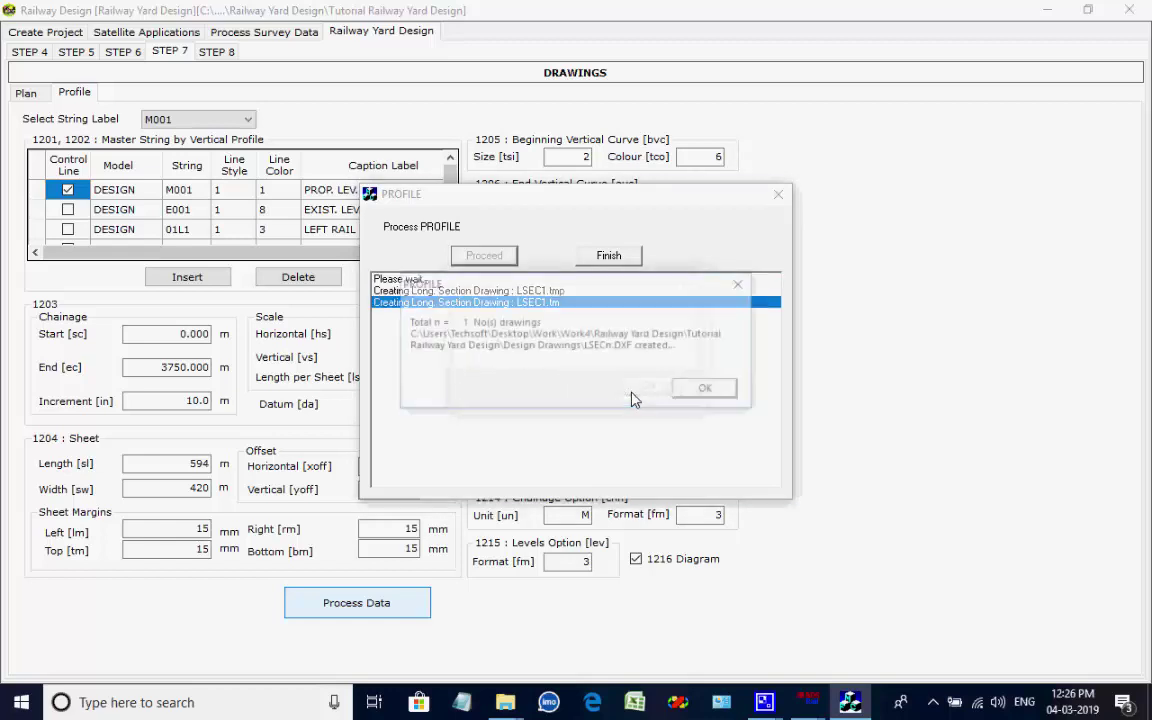
pyautogui.click(716, 397)
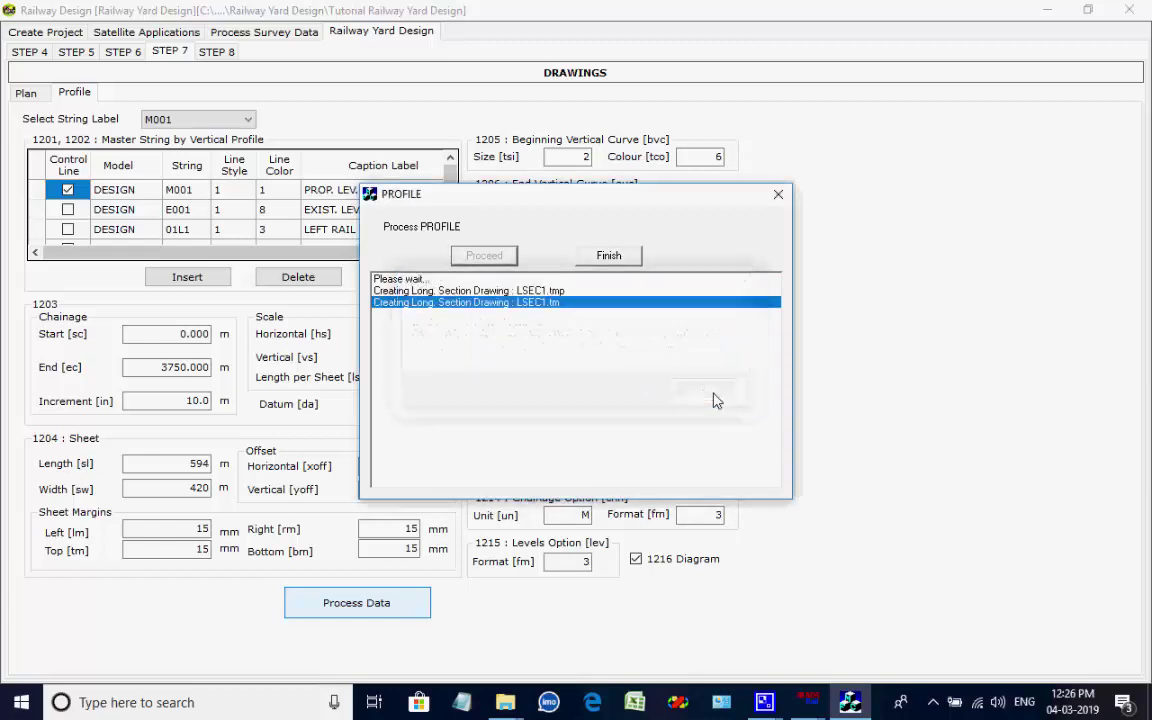
pyautogui.click(609, 257)
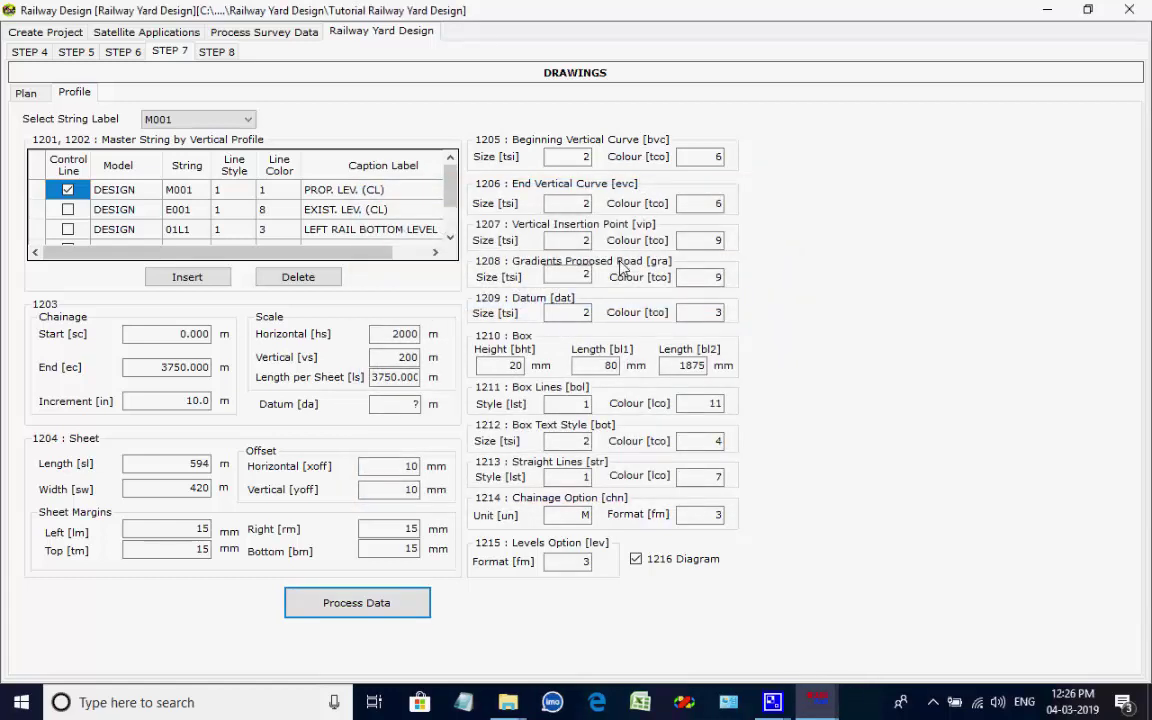
# Create the project data file for the railway yard design in the final process stage
pyautogui.click(217, 53)
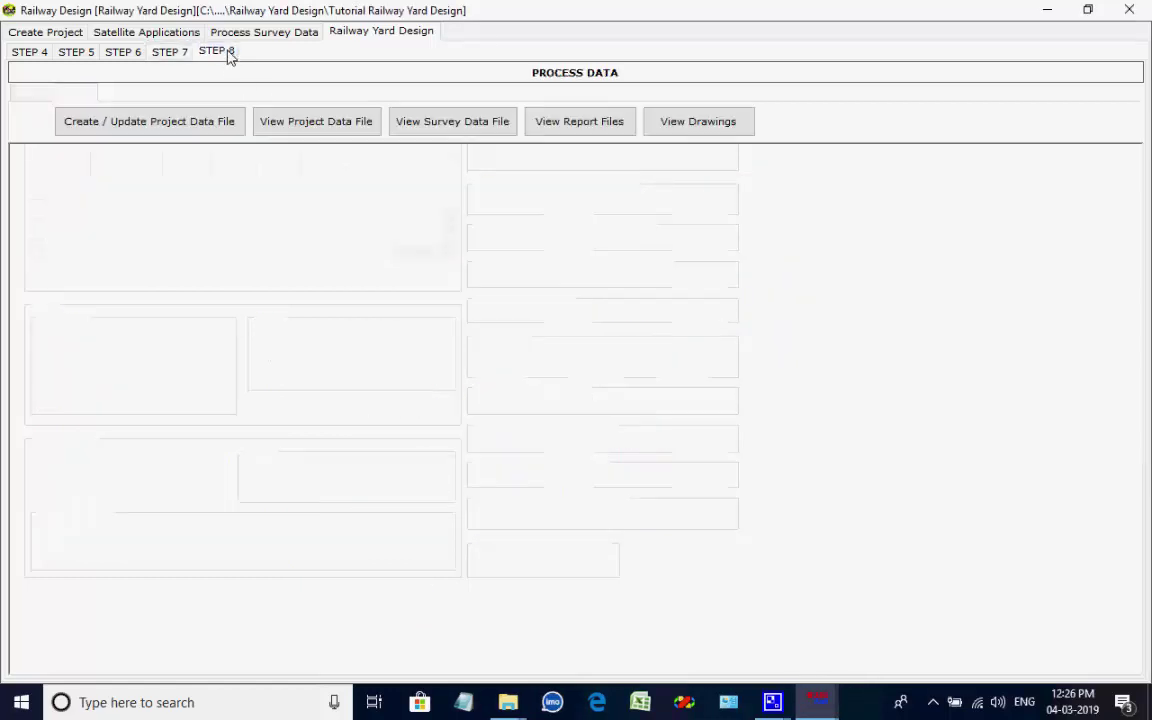
pyautogui.click(200, 128)
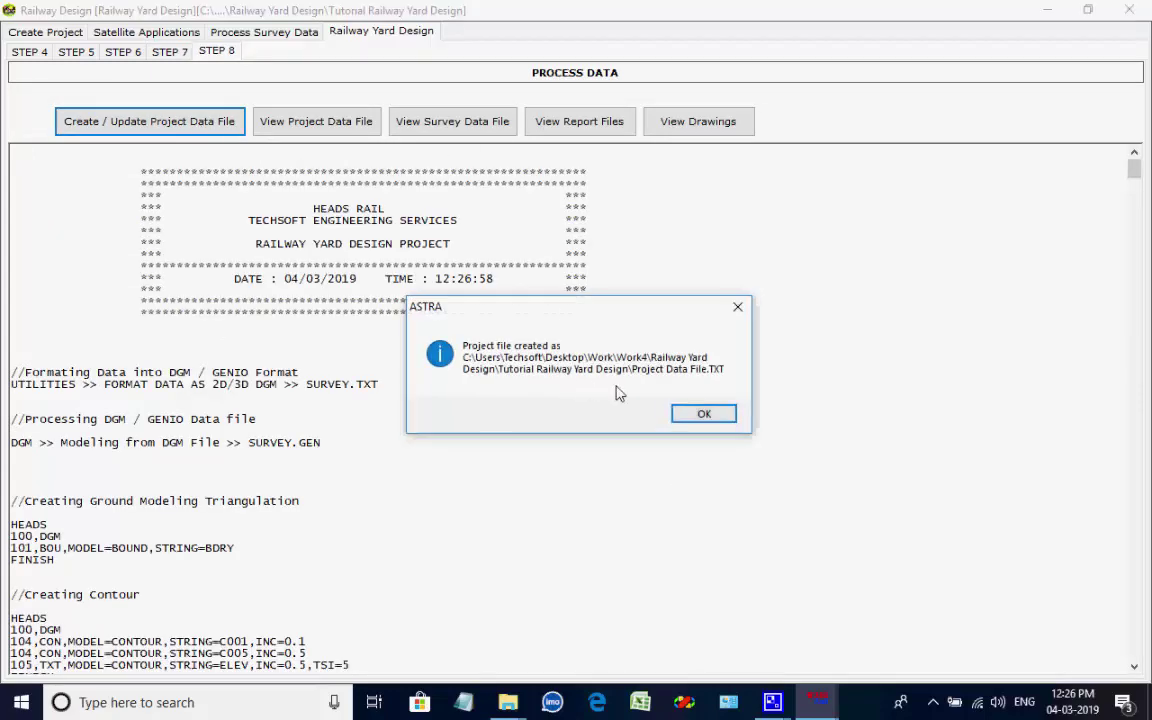
pyautogui.click(702, 413)
pyautogui.moveTo(1137, 176); pyautogui.dragTo(1036, 75)
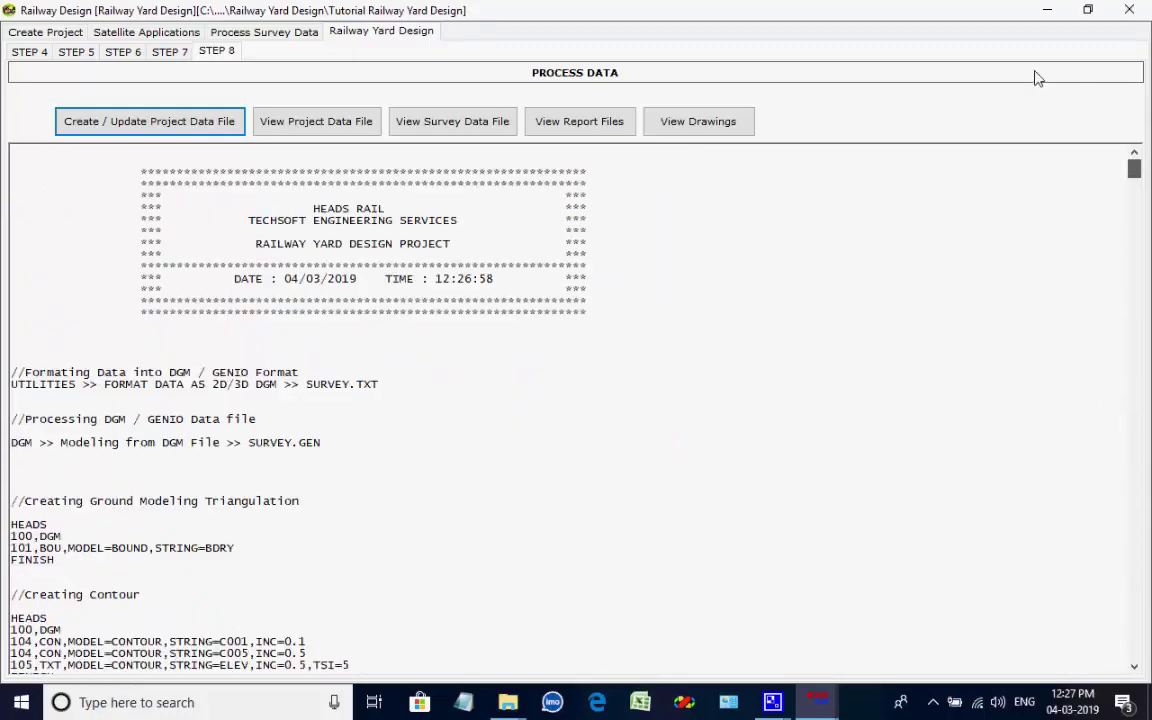
# View the survey data file SURVEY.txt with its eastings, northings and elevations, and close it
pyautogui.click(445, 123)
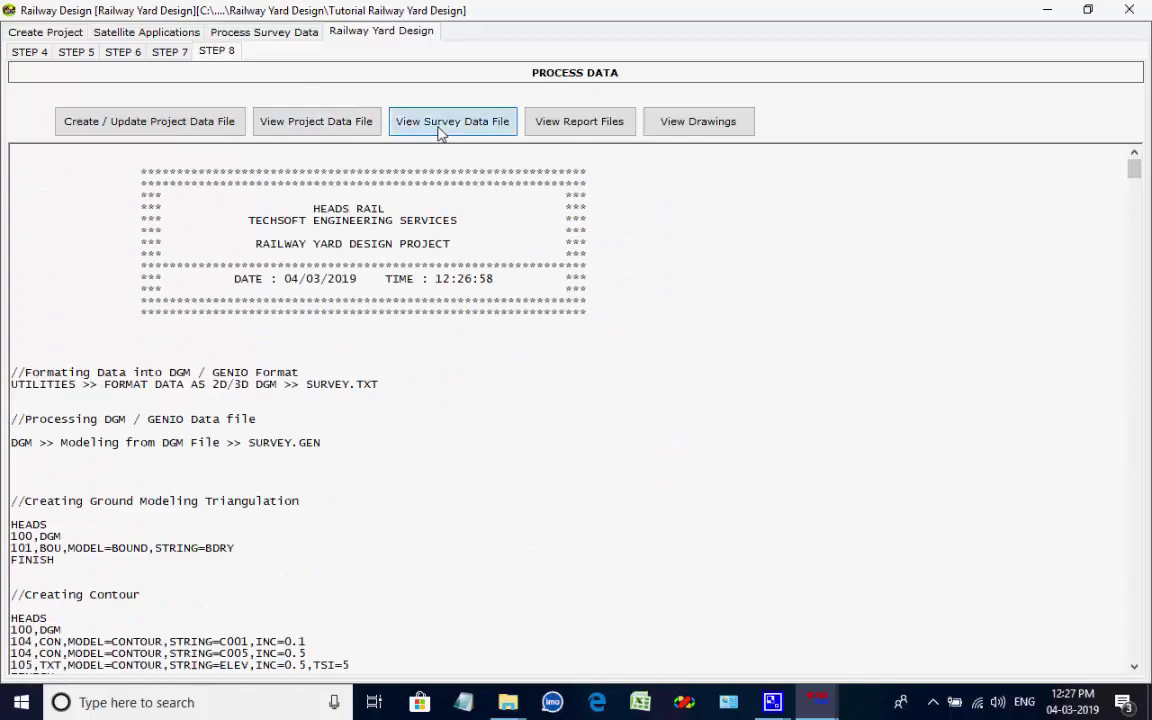
pyautogui.moveTo(1131, 90); pyautogui.dragTo(995, 12)
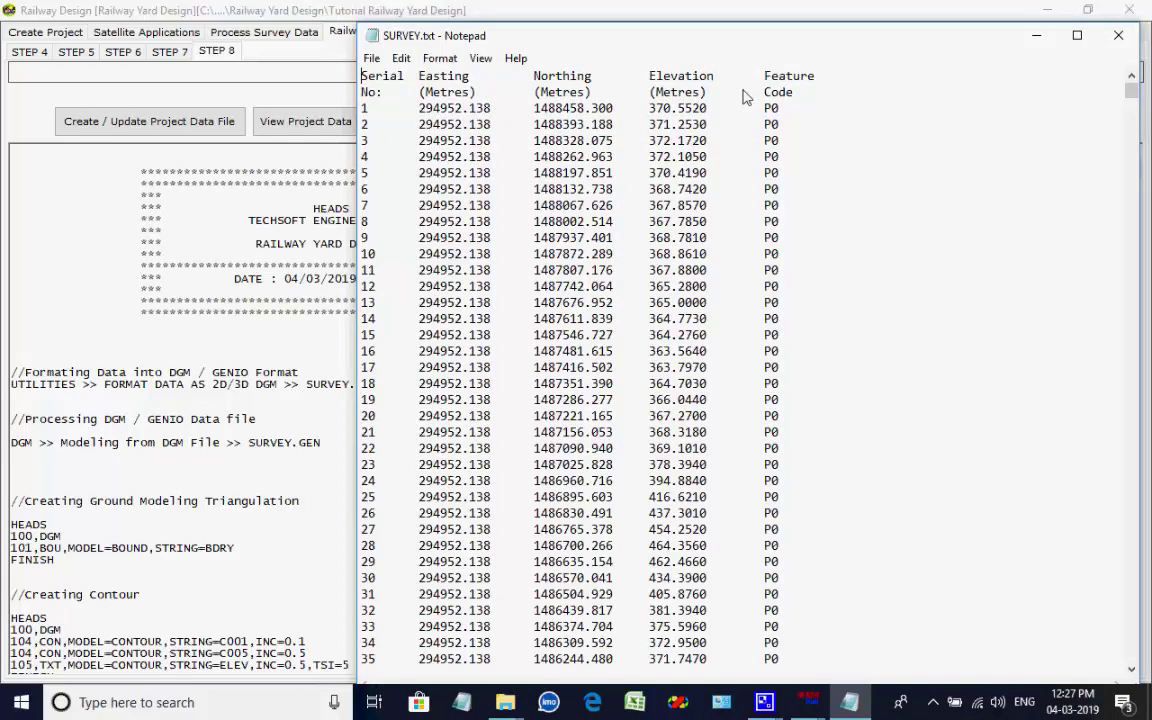
pyautogui.click(1118, 36)
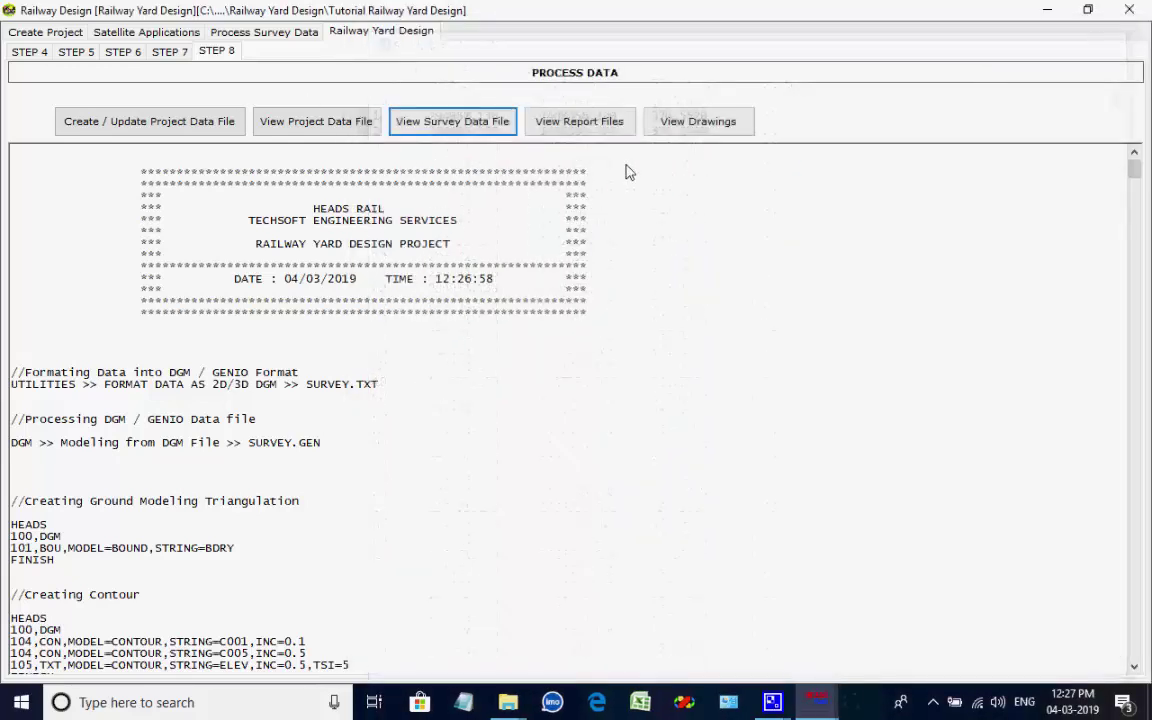
# Examine the processed reports HALIGNMENT.REP and VALIGNMENT.REP for alignment elements, vertical curve details and running chainages
pyautogui.click(585, 124)
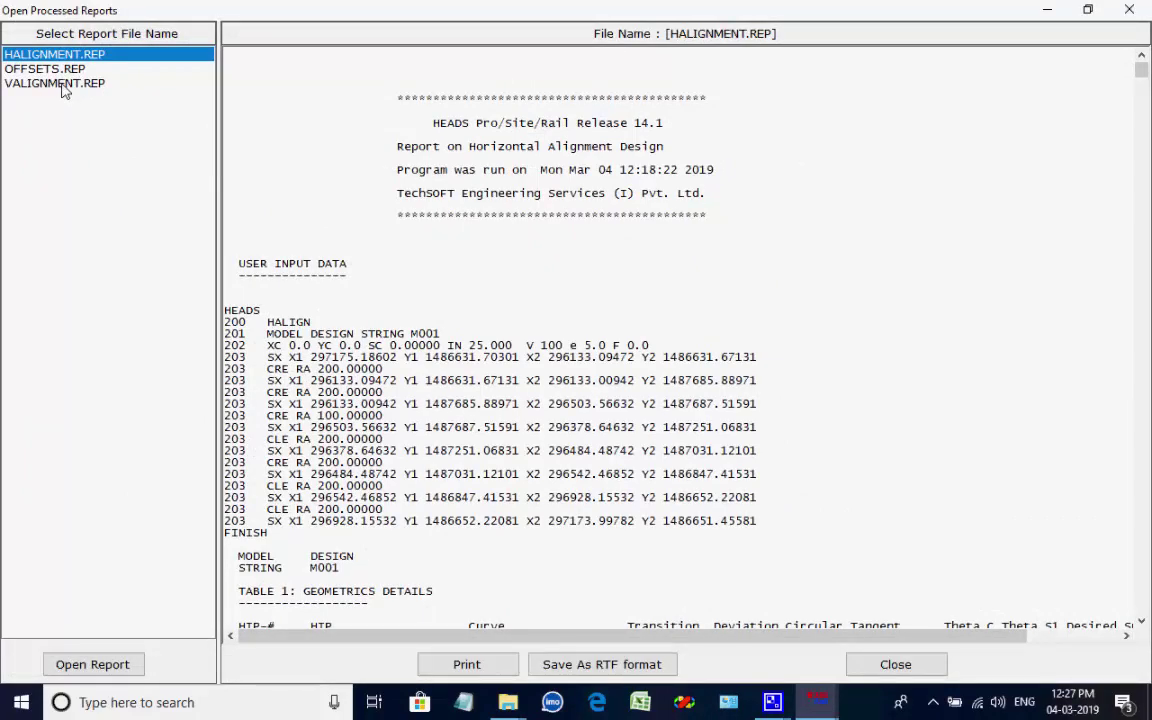
pyautogui.scroll(-12, 918, 185)
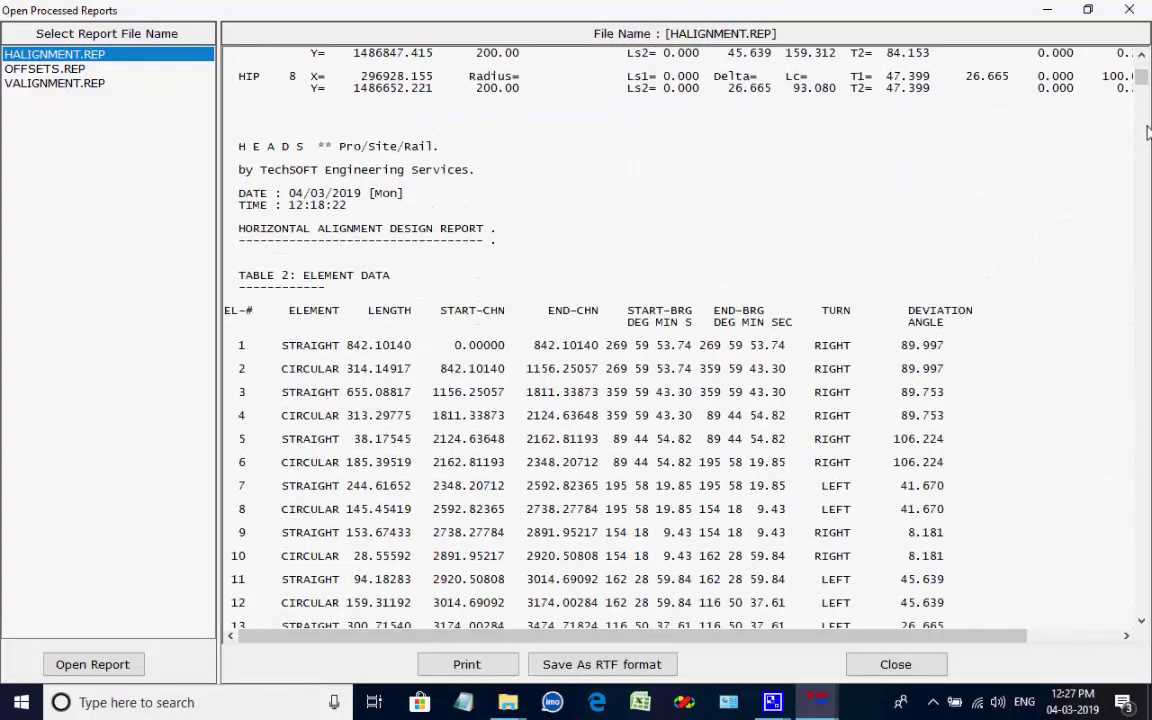
pyautogui.moveTo(1144, 84)
pyautogui.mouseDown()
pyautogui.moveTo(1144, 126)
pyautogui.moveTo(1144, 97)
pyautogui.mouseUp()
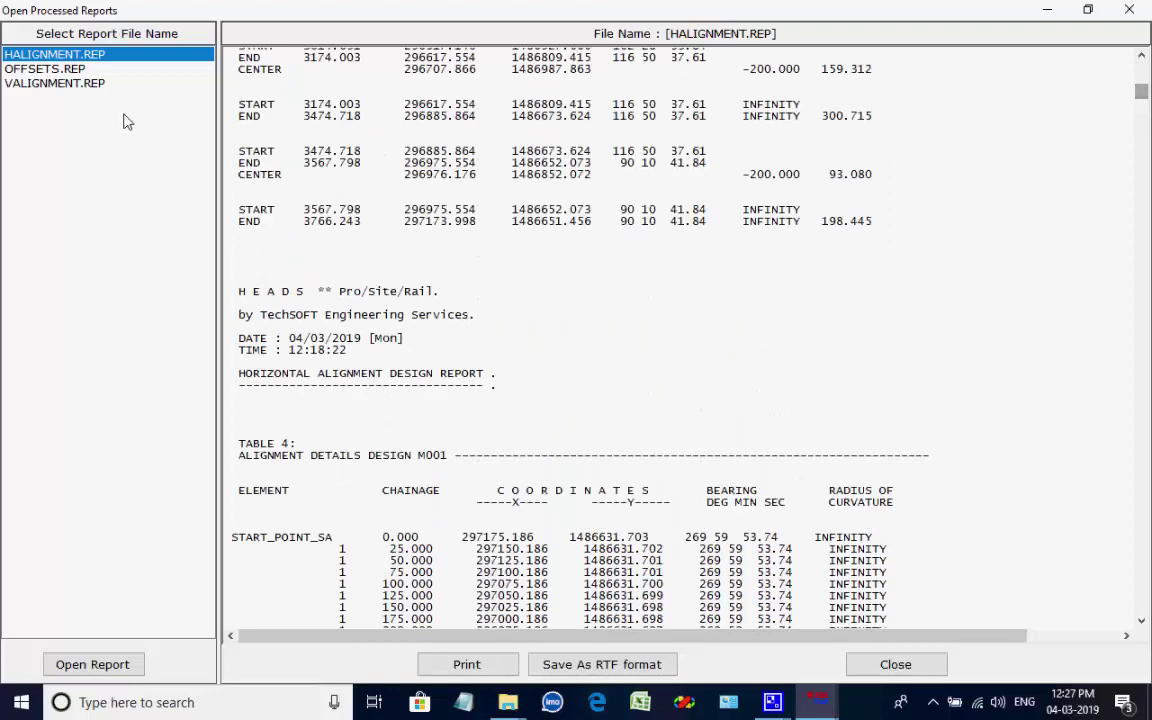
pyautogui.doubleClick(55, 84)
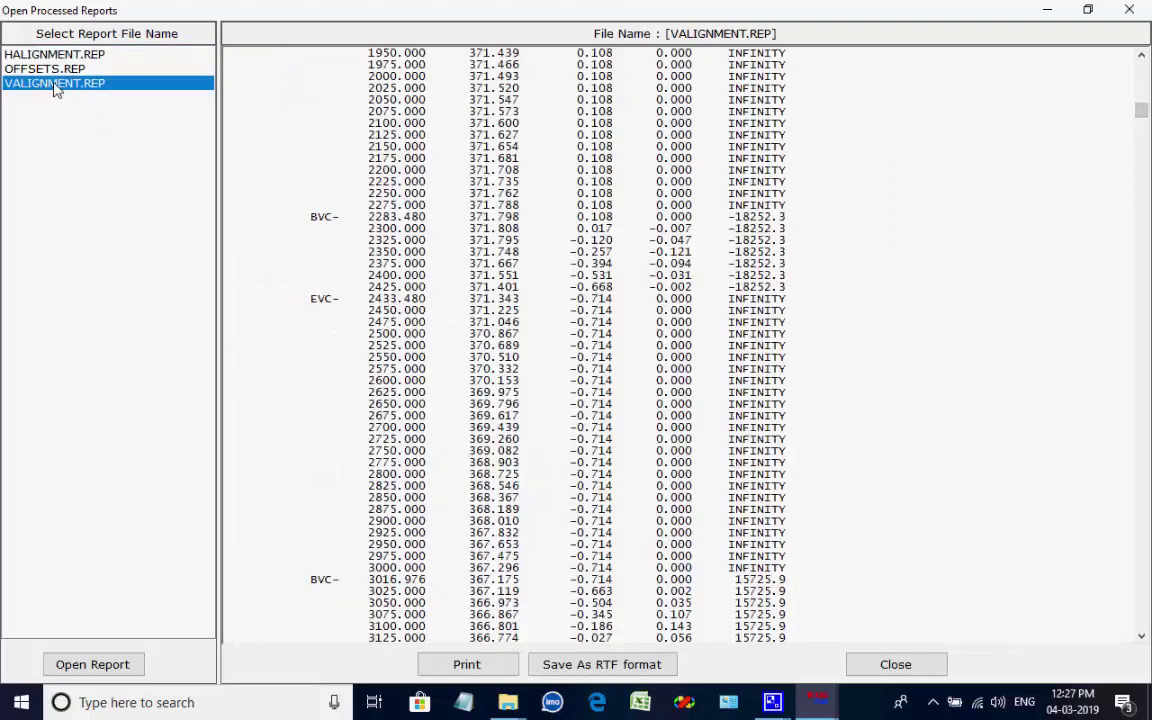
pyautogui.moveTo(1141, 118); pyautogui.dragTo(1141, 70)
pyautogui.scroll(-2, 918, 218)
pyautogui.scroll(-14, 916, 222)
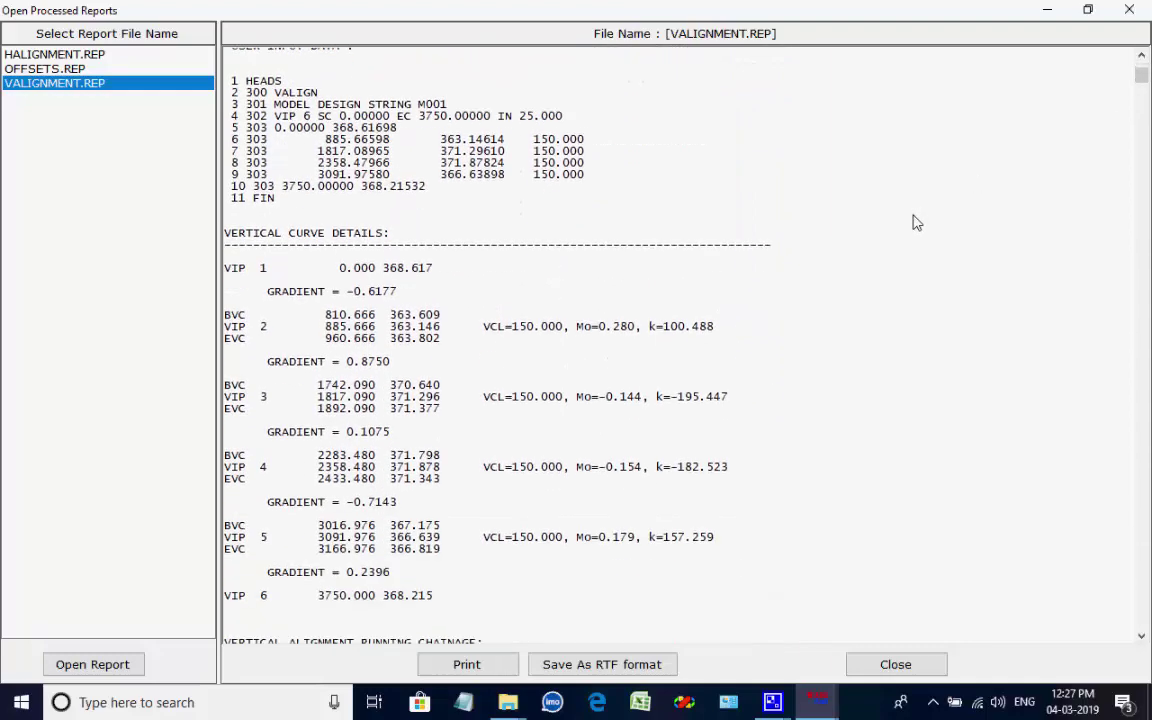
pyautogui.scroll(-3, 905, 237)
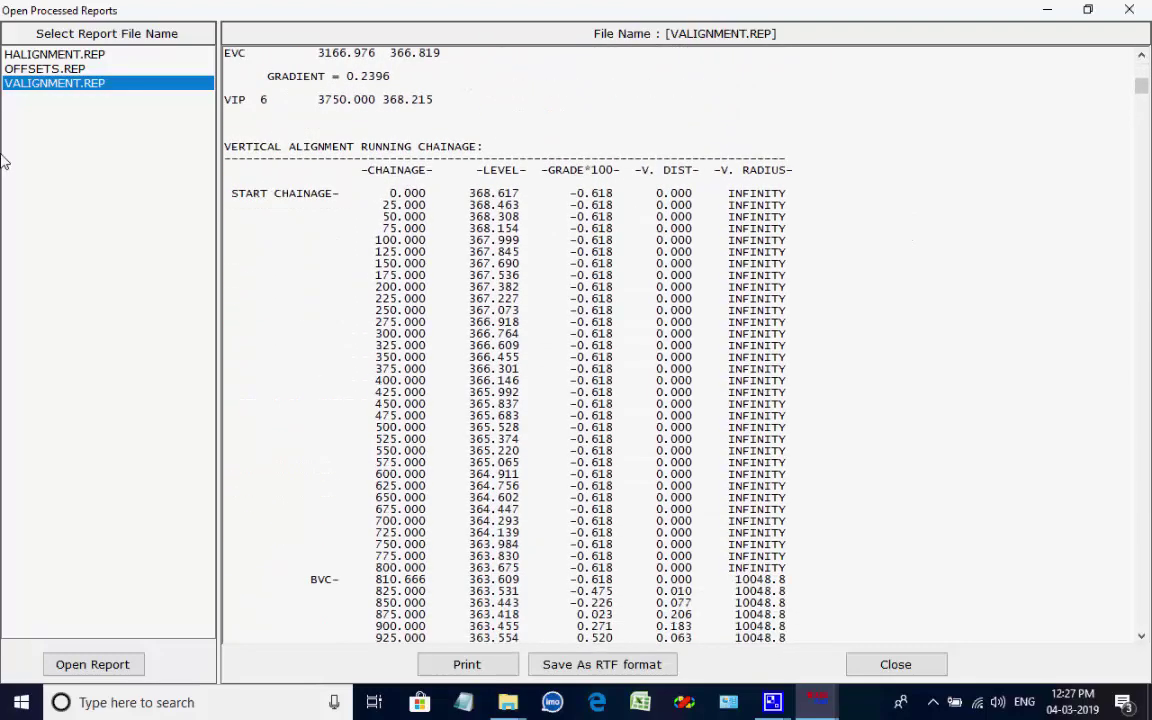
# Examine the offset string chainages and distances in OFFSETS.REP and close the report viewer
pyautogui.click(57, 72)
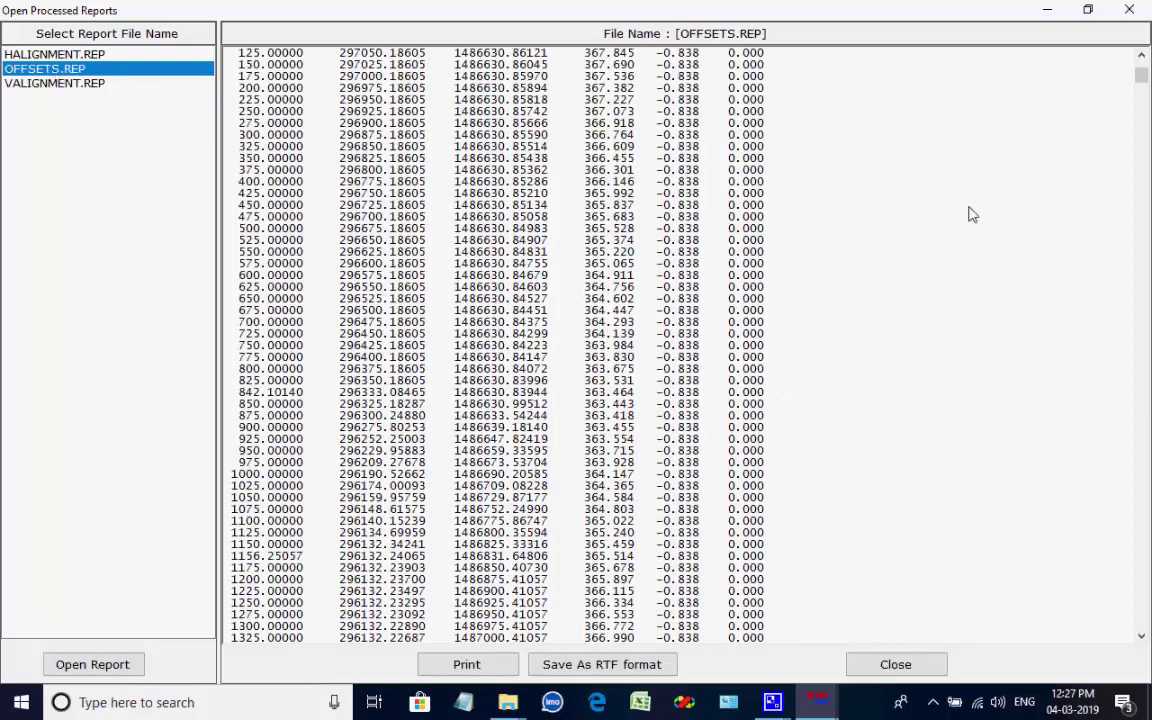
pyautogui.moveTo(1144, 80); pyautogui.dragTo(1144, 58)
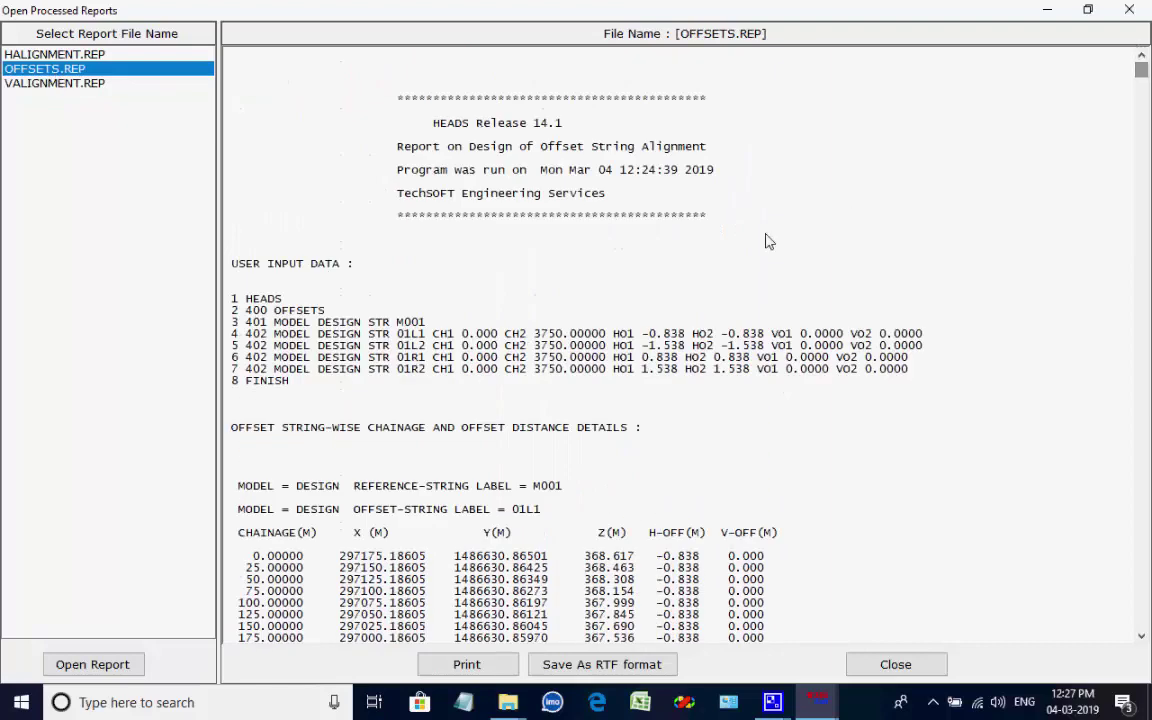
pyautogui.scroll(-3, 764, 242)
pyautogui.scroll(-5, 775, 258)
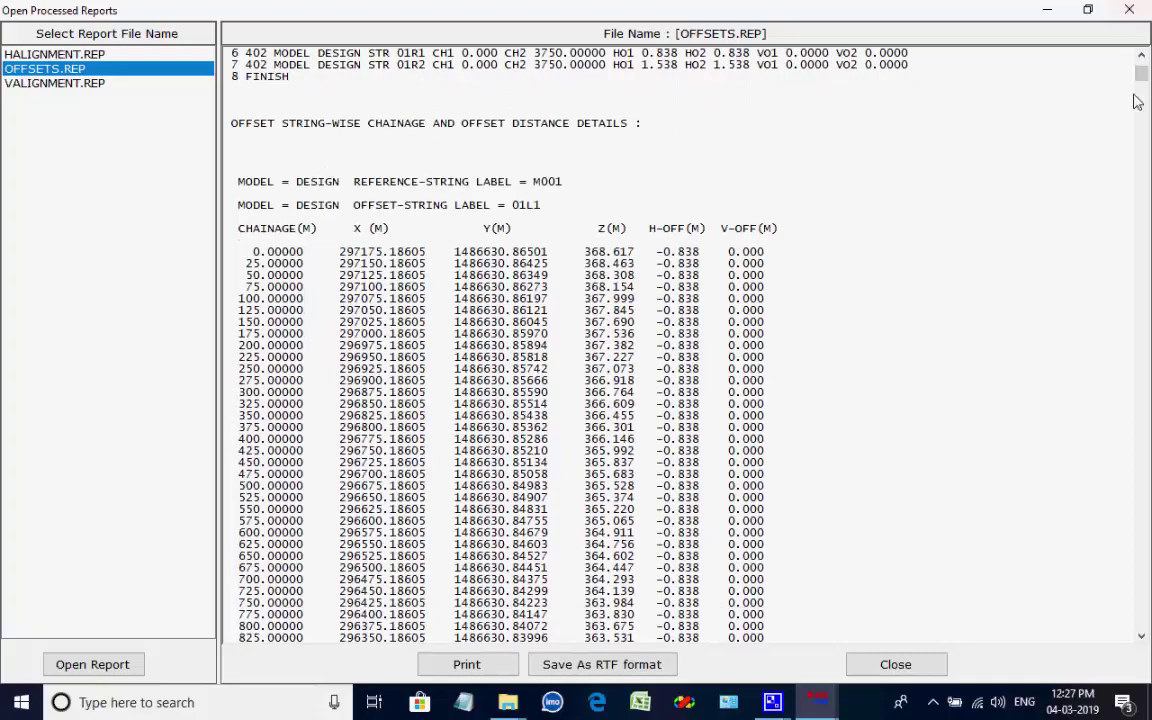
pyautogui.moveTo(1141, 74)
pyautogui.mouseDown()
pyautogui.moveTo(1141, 620)
pyautogui.moveTo(1141, 73)
pyautogui.mouseUp()
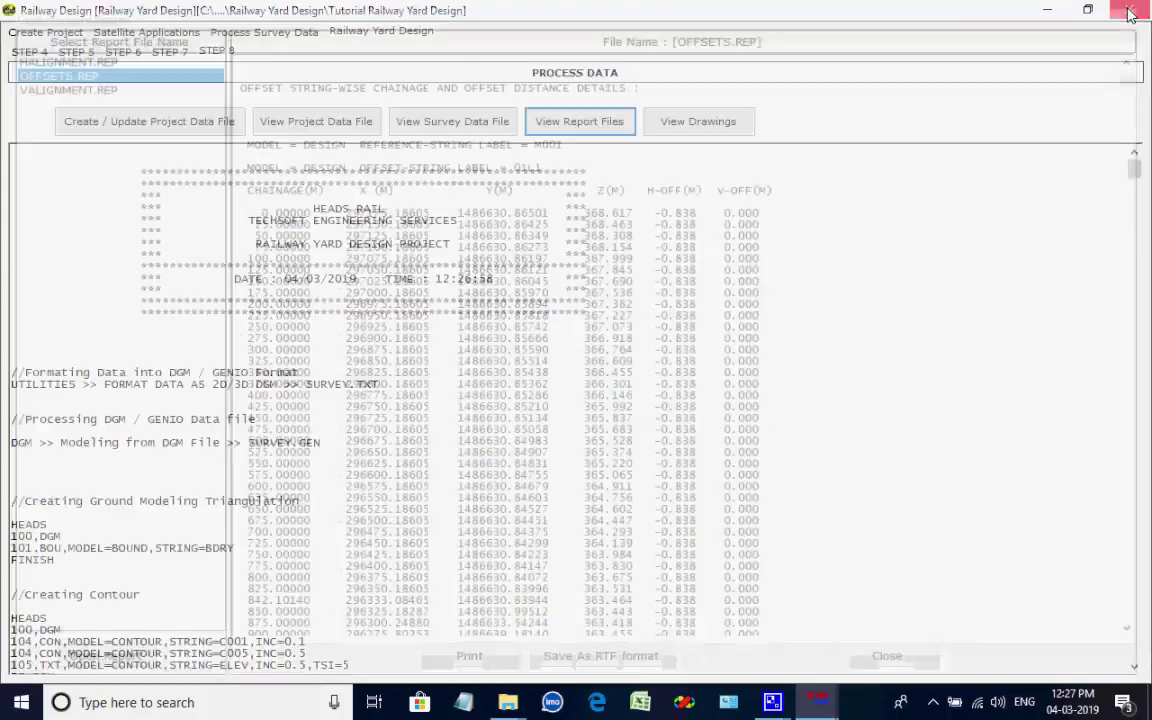
pyautogui.click(1045, 10)
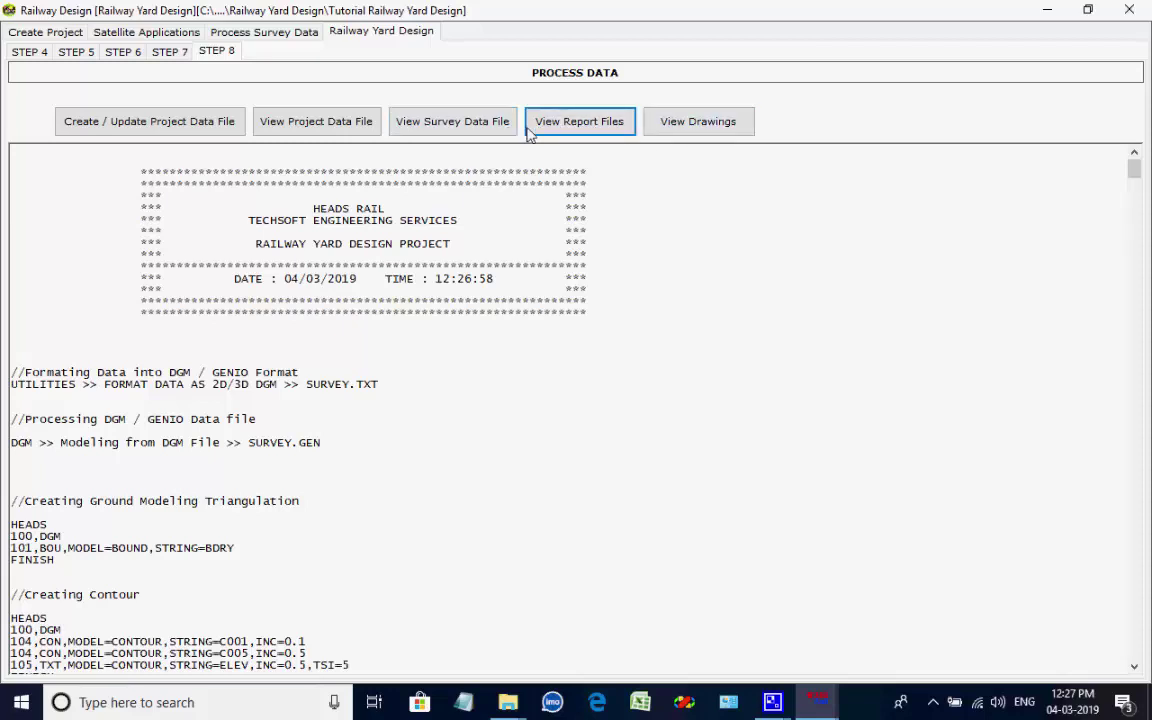
# Close the railway yard design window without saving the project data file and switch to HEADS Viewer
pyautogui.click(1127, 12)
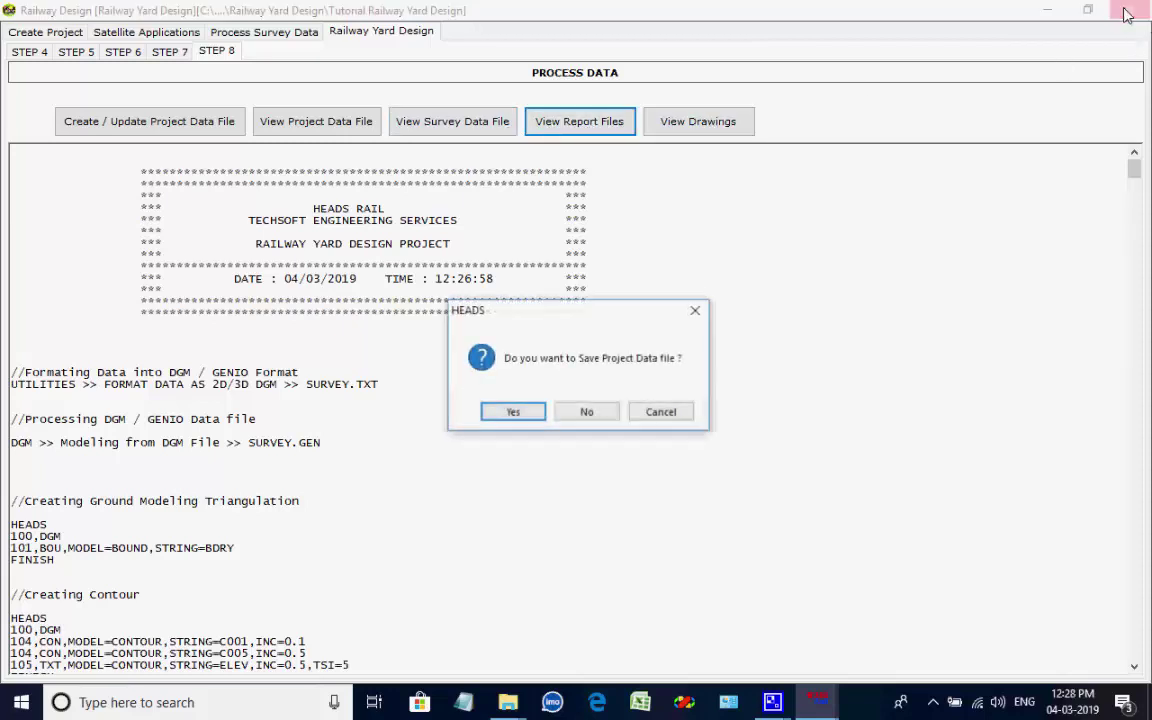
pyautogui.click(592, 412)
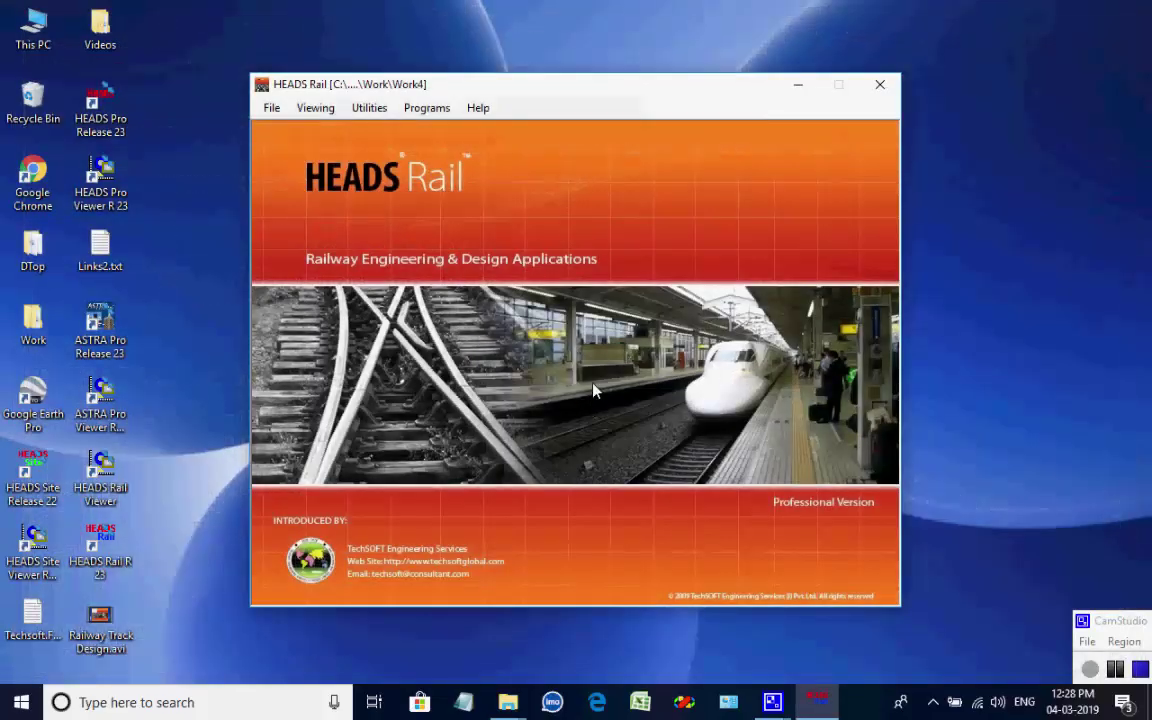
pyautogui.click(324, 113)
pyautogui.click(328, 129)
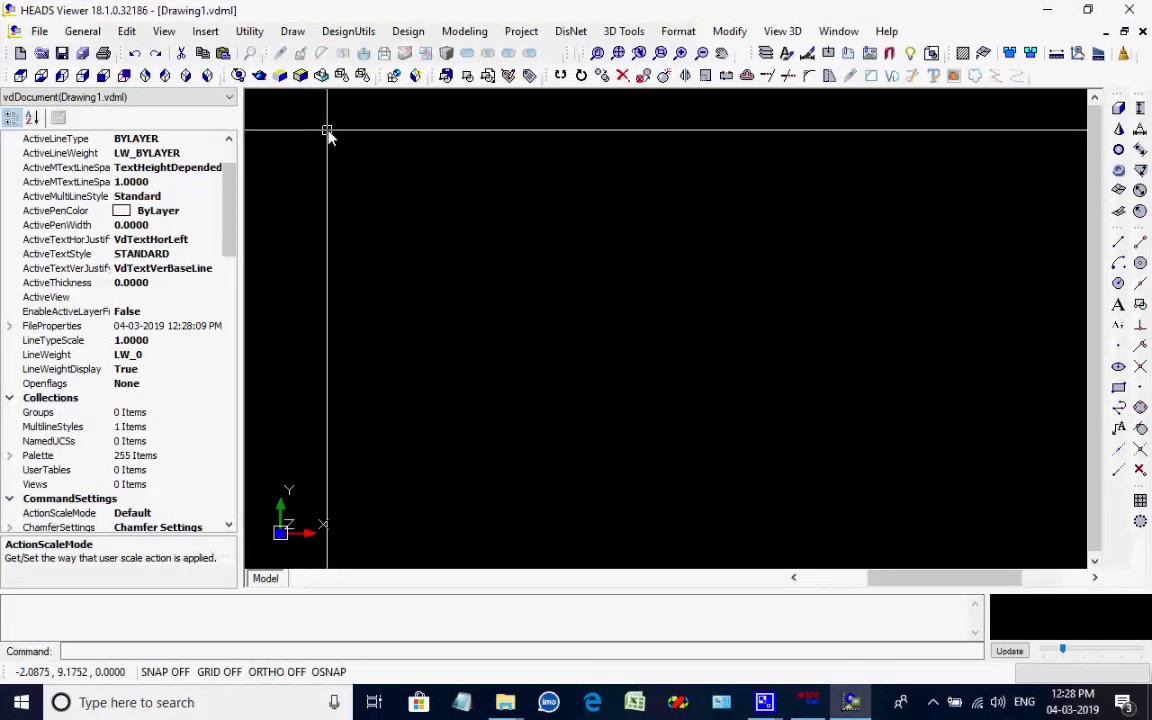
# Open multiple drawings from the Design Drawings folder of the Tutorial Railway Yard Design project under Work4, Railway Yard Design
pyautogui.click(39, 31)
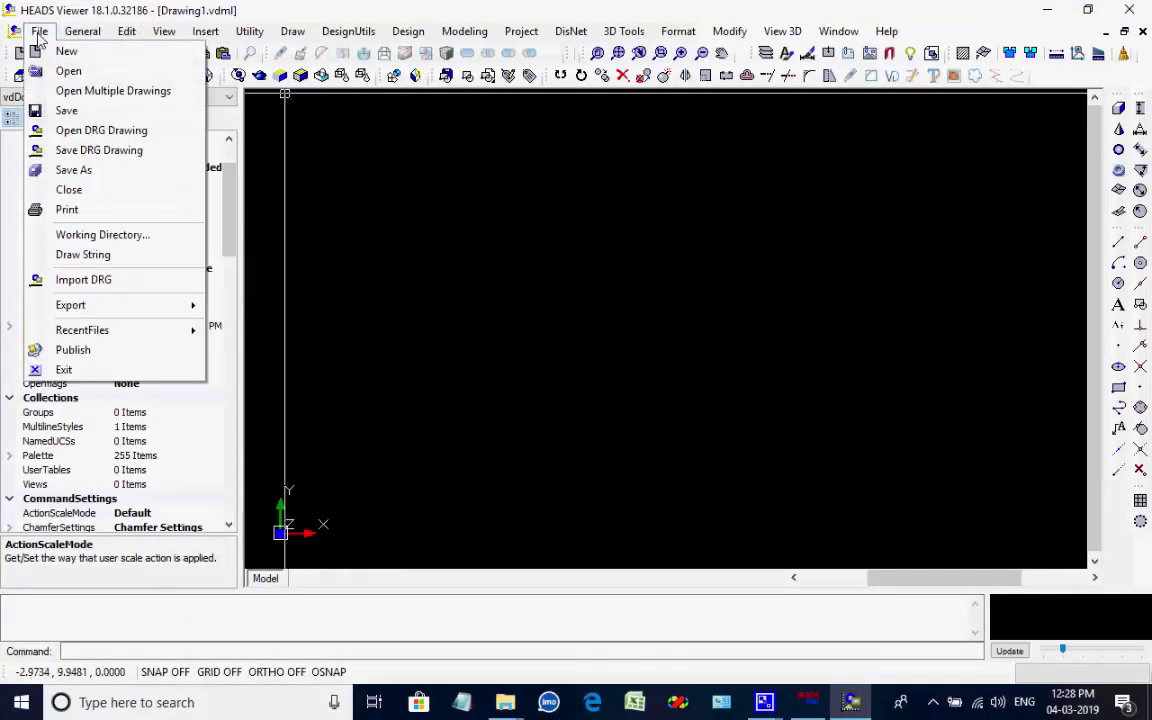
pyautogui.click(190, 93)
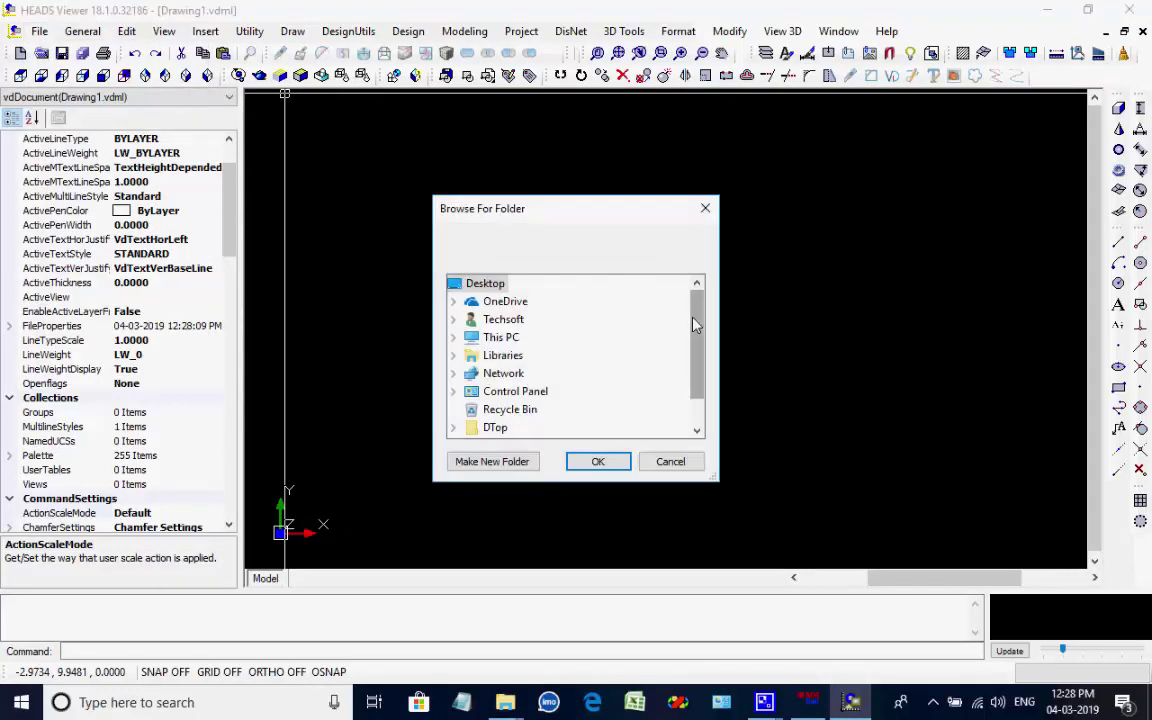
pyautogui.moveTo(695, 325); pyautogui.dragTo(699, 363)
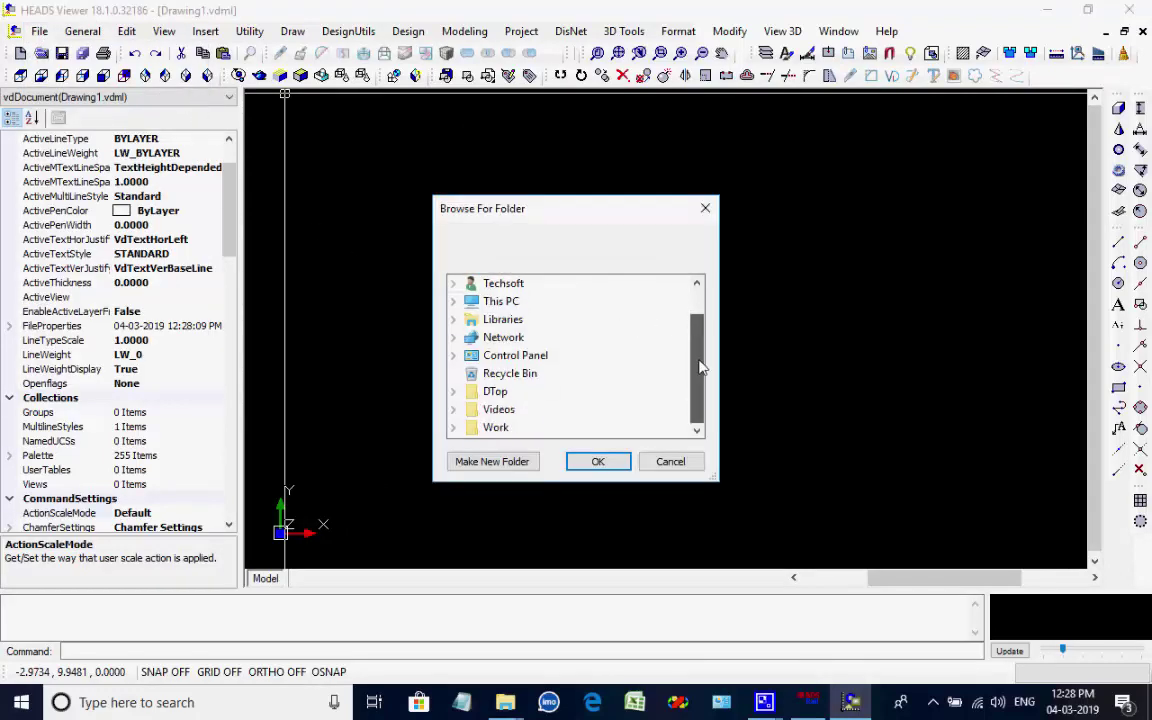
pyautogui.doubleClick(495, 428)
pyautogui.scroll(-5, 613, 371)
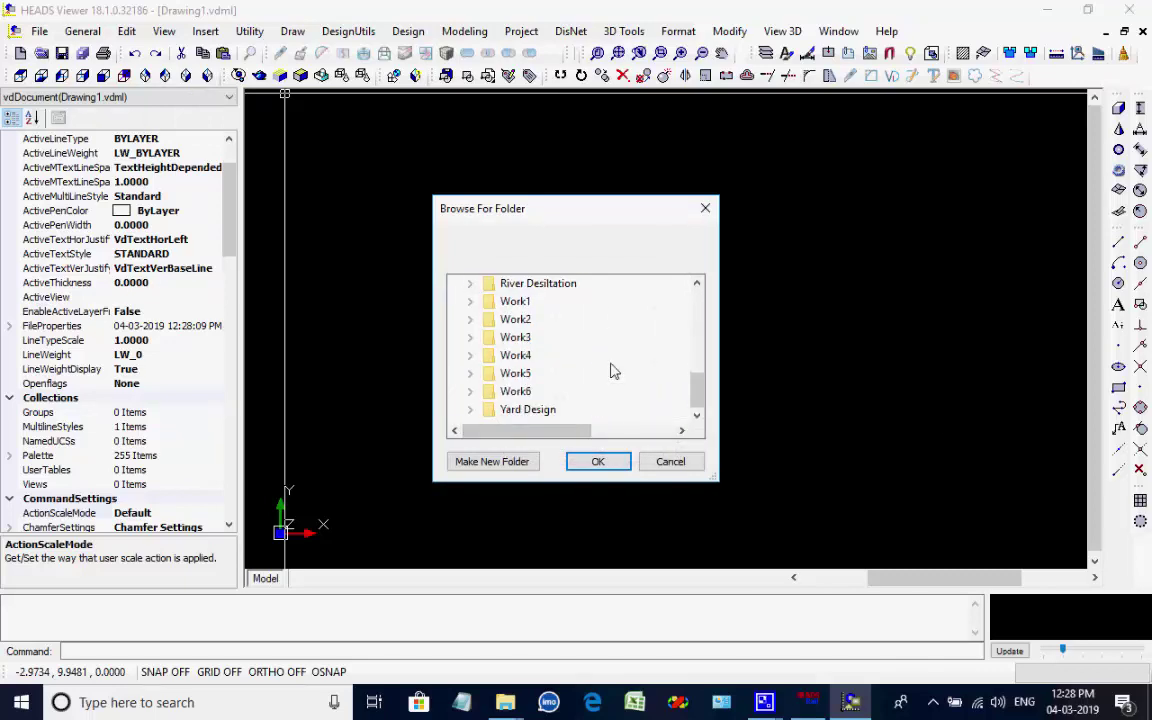
pyautogui.click(512, 358)
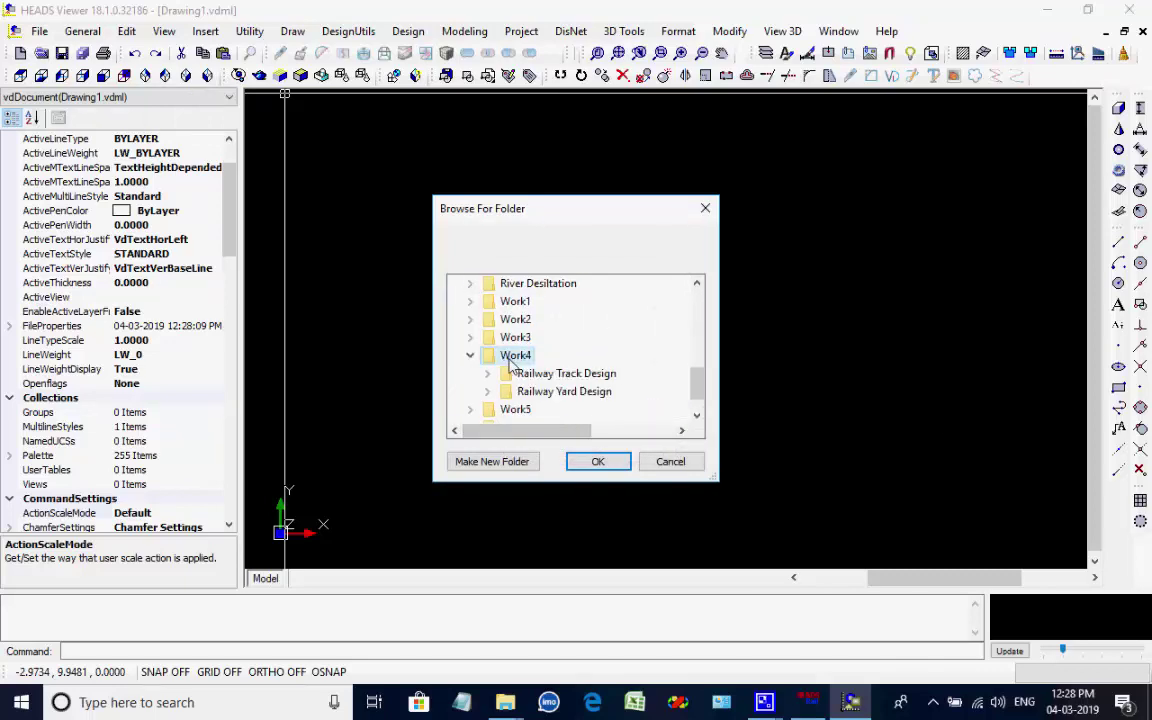
pyautogui.click(572, 391)
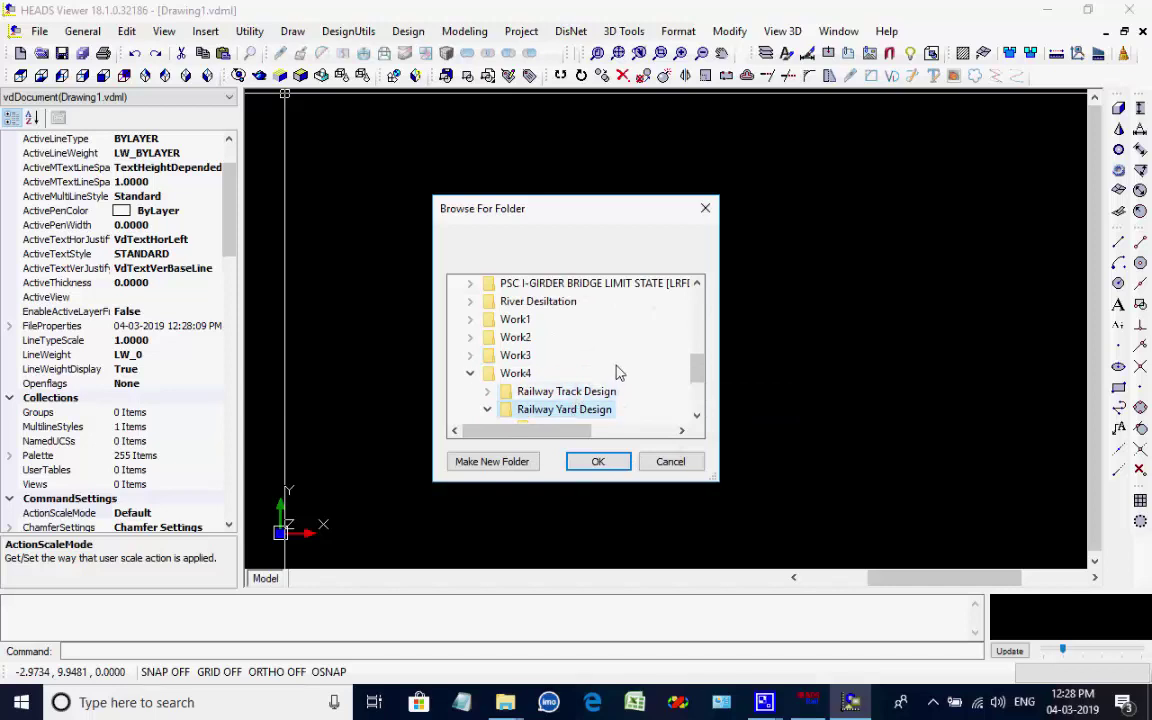
pyautogui.scroll(-1, 617, 370)
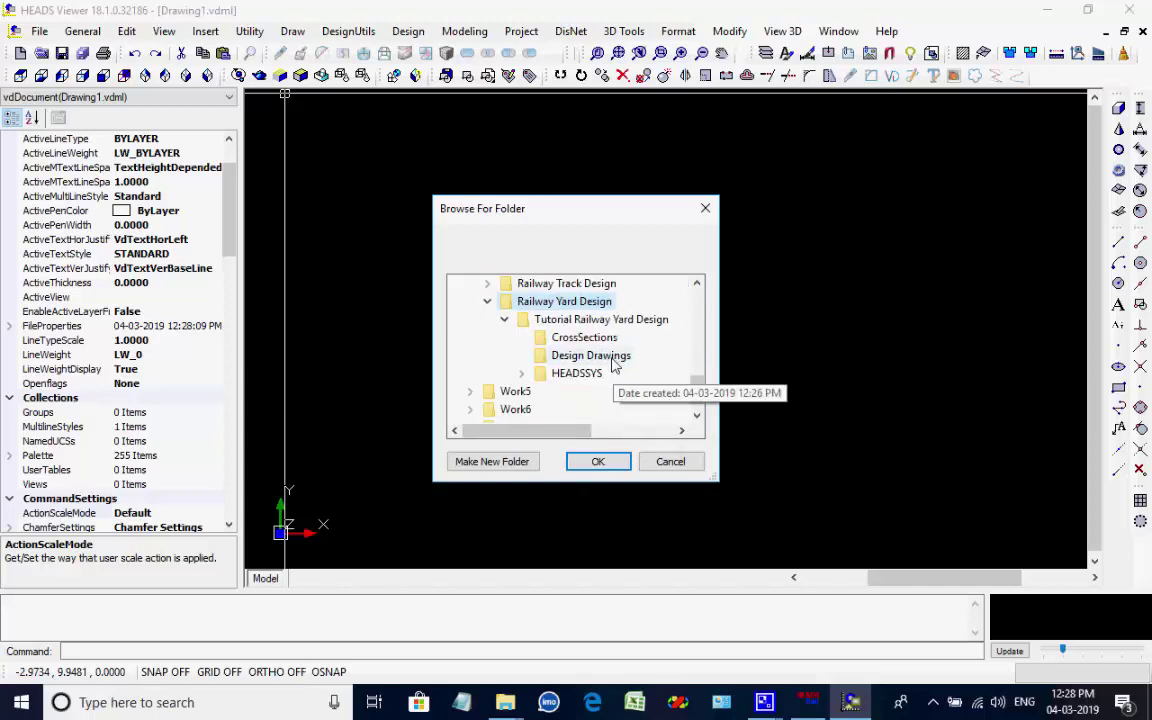
pyautogui.click(610, 357)
pyautogui.click(597, 461)
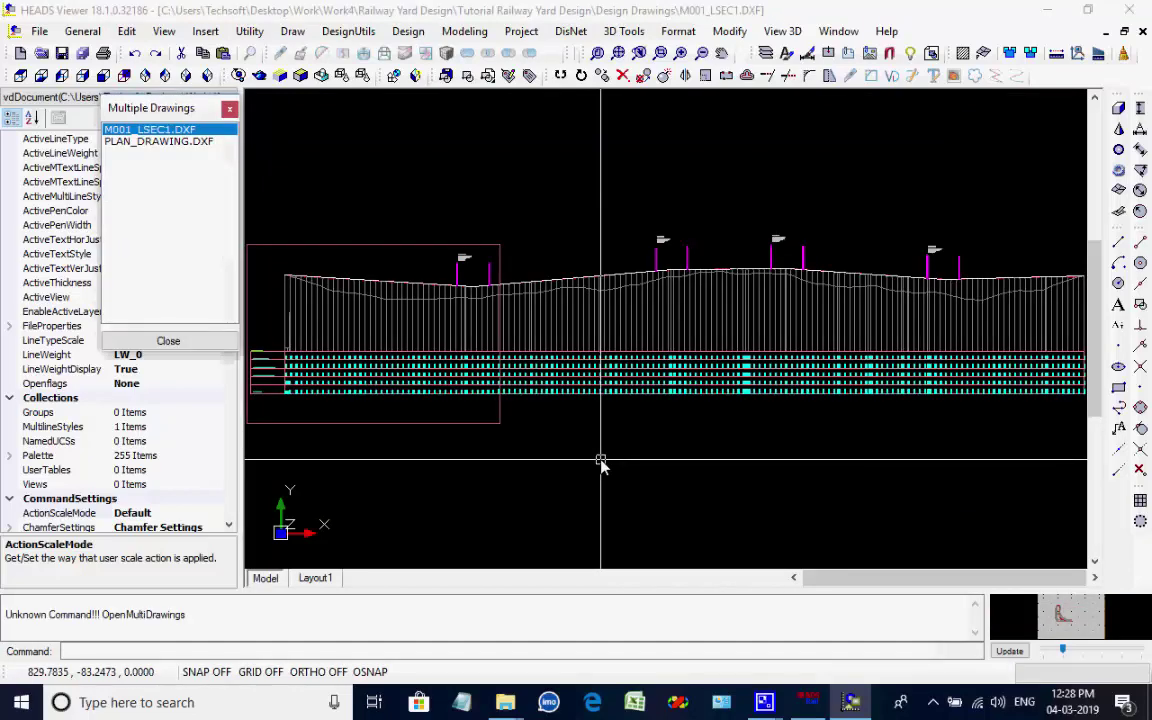
# Examine the proposed, right rail, left rail and existing level rows and the chainage row in the M001_LSEC1.DXF profile table
pyautogui.scroll(5, 291, 457)
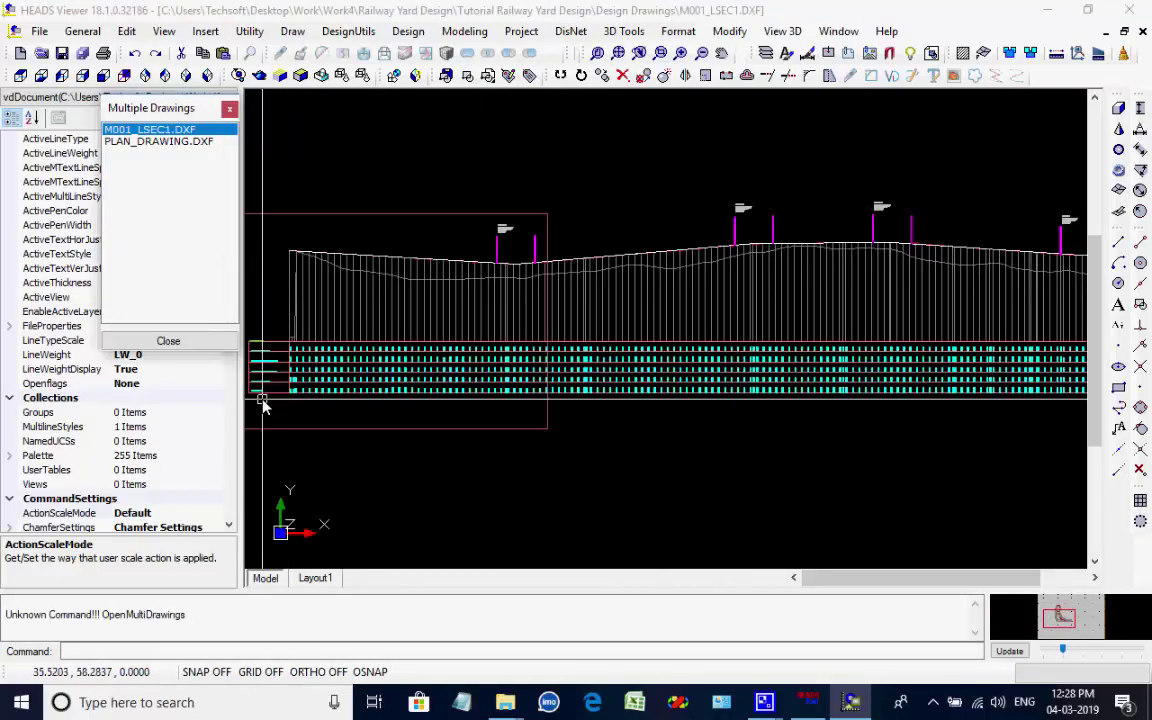
pyautogui.scroll(6, 403, 248)
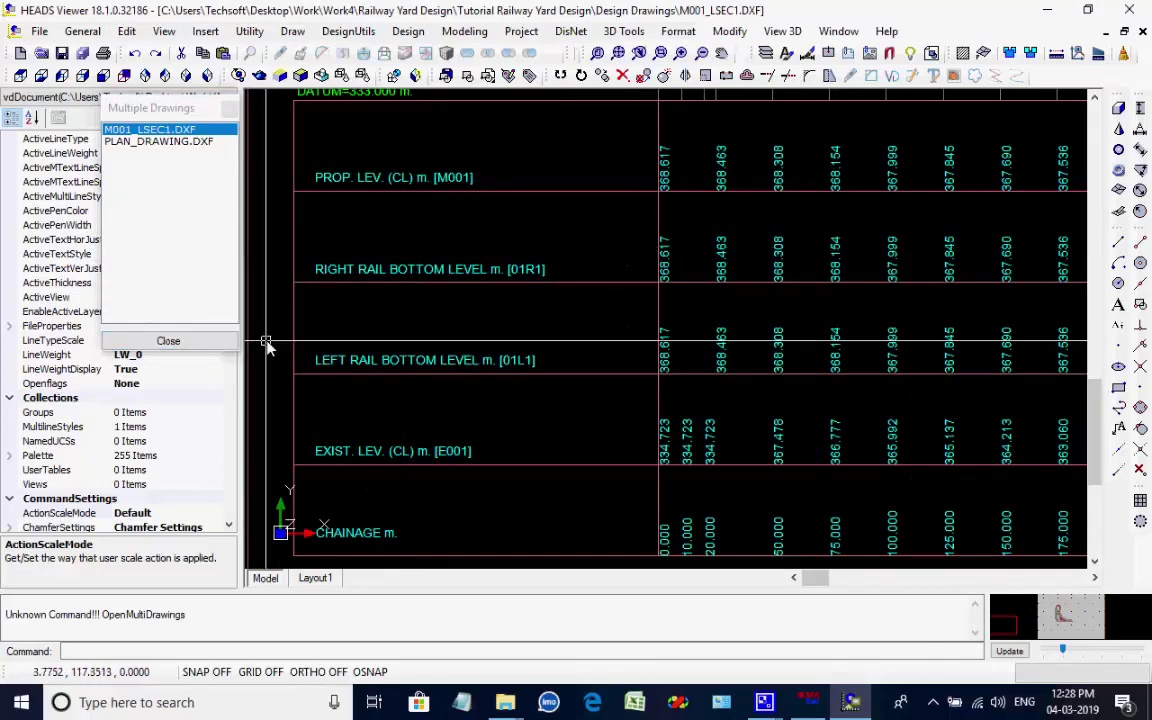
pyautogui.scroll(3, 283, 303)
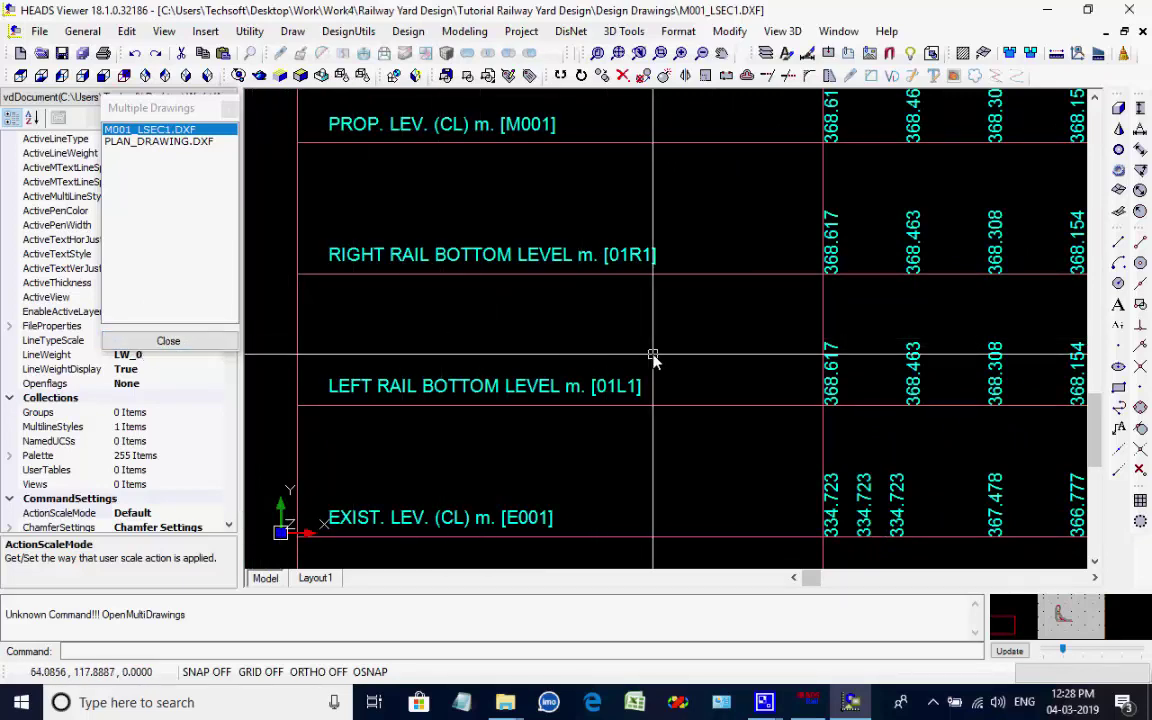
pyautogui.scroll(-3, 652, 358)
pyautogui.scroll(-4, 652, 358)
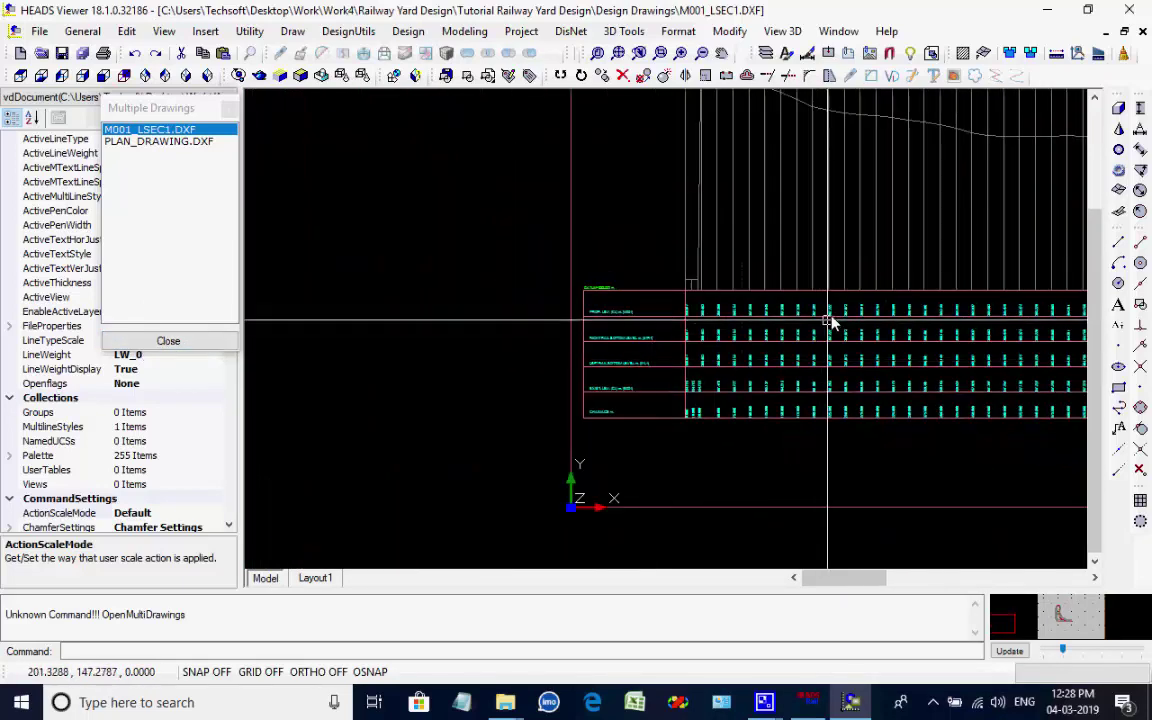
# Examine the longitudinal profile lines and the vertical curve annotations at VIP 2 in M001_LSEC1.DXF
pyautogui.moveTo(830, 321); pyautogui.dragTo(558, 386, button='middle')
pyautogui.scroll(2, 931, 185)
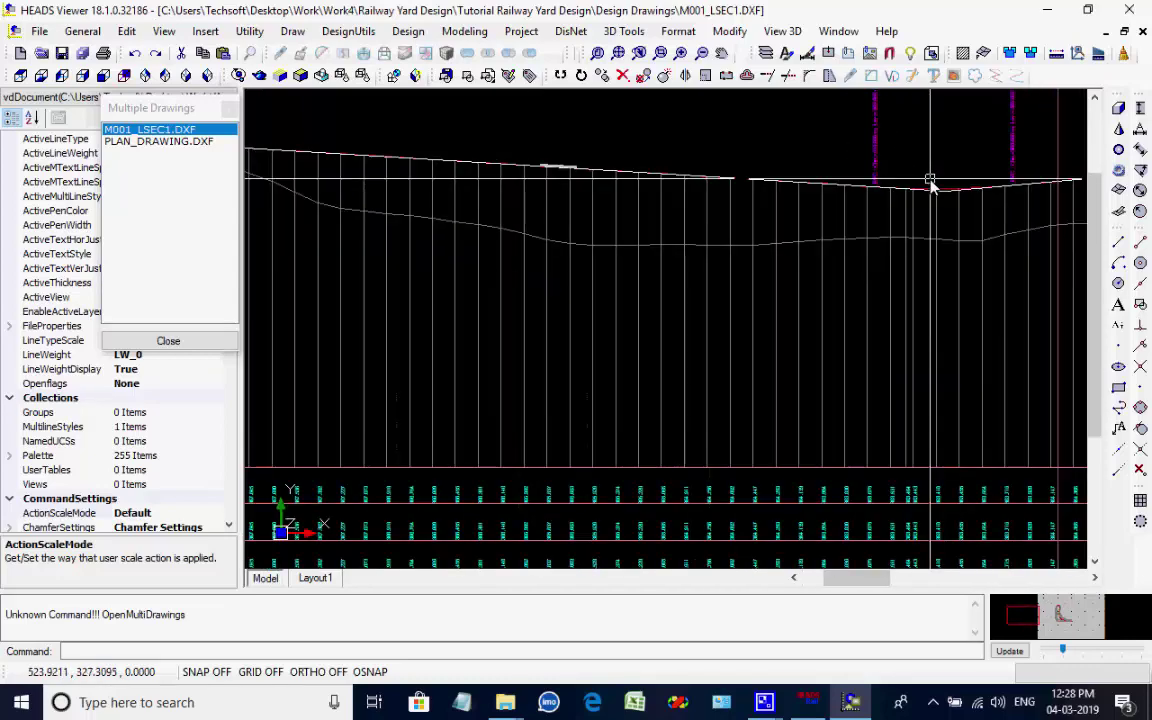
pyautogui.scroll(-4, 931, 165)
pyautogui.scroll(4, 966, 133)
pyautogui.scroll(3, 966, 131)
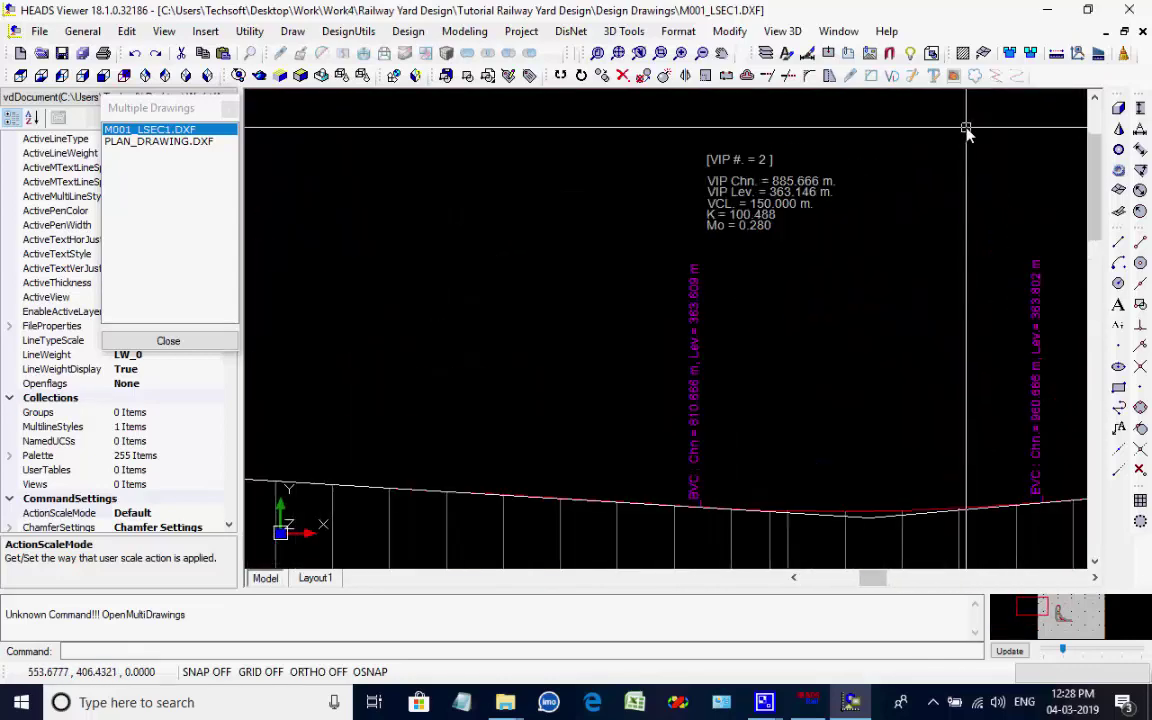
pyautogui.scroll(-5, 940, 197)
pyautogui.scroll(-4, 940, 197)
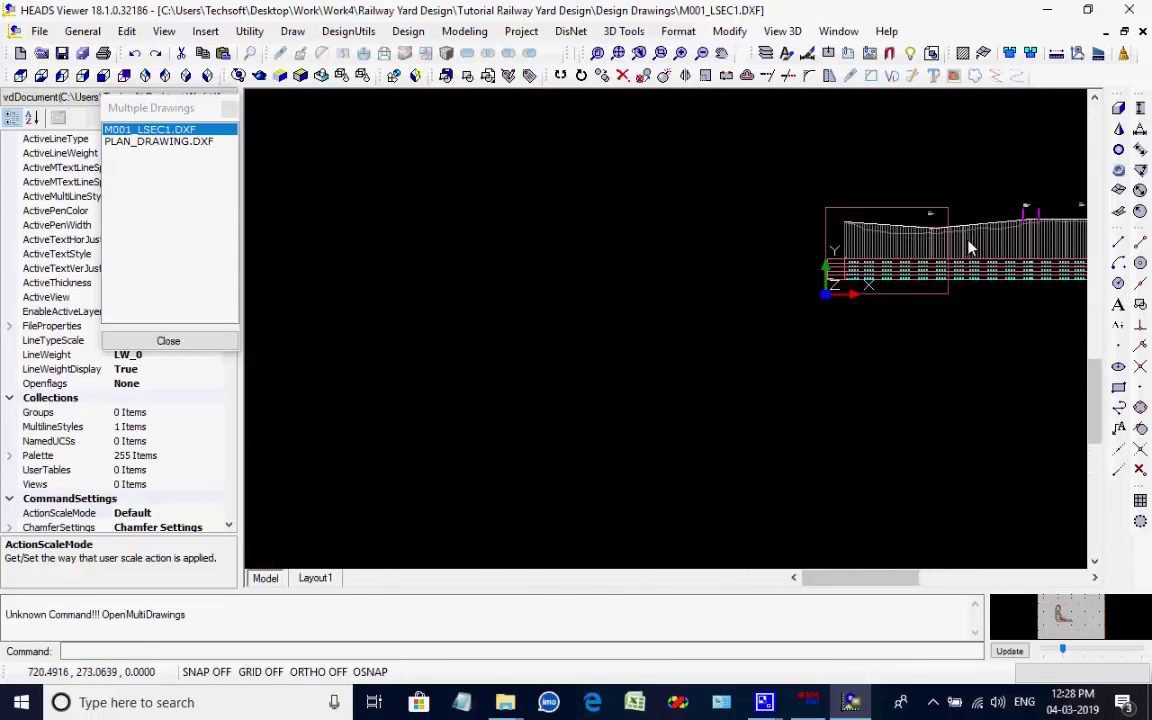
pyautogui.moveTo(969, 247); pyautogui.dragTo(625, 245, button='middle')
pyautogui.scroll(-1, 620, 243)
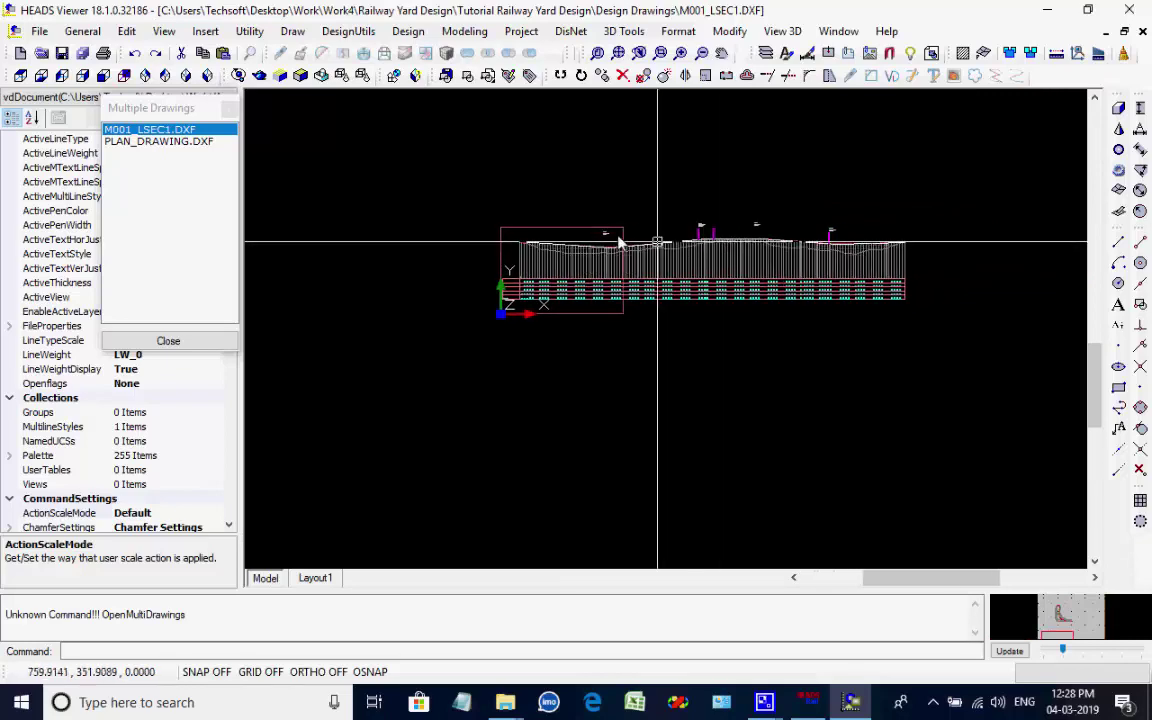
# Display PLAN_DRAWING.DXF and examine the yard track layout with its chainage and curve point labels
pyautogui.click(117, 142)
pyautogui.scroll(8, 496, 342)
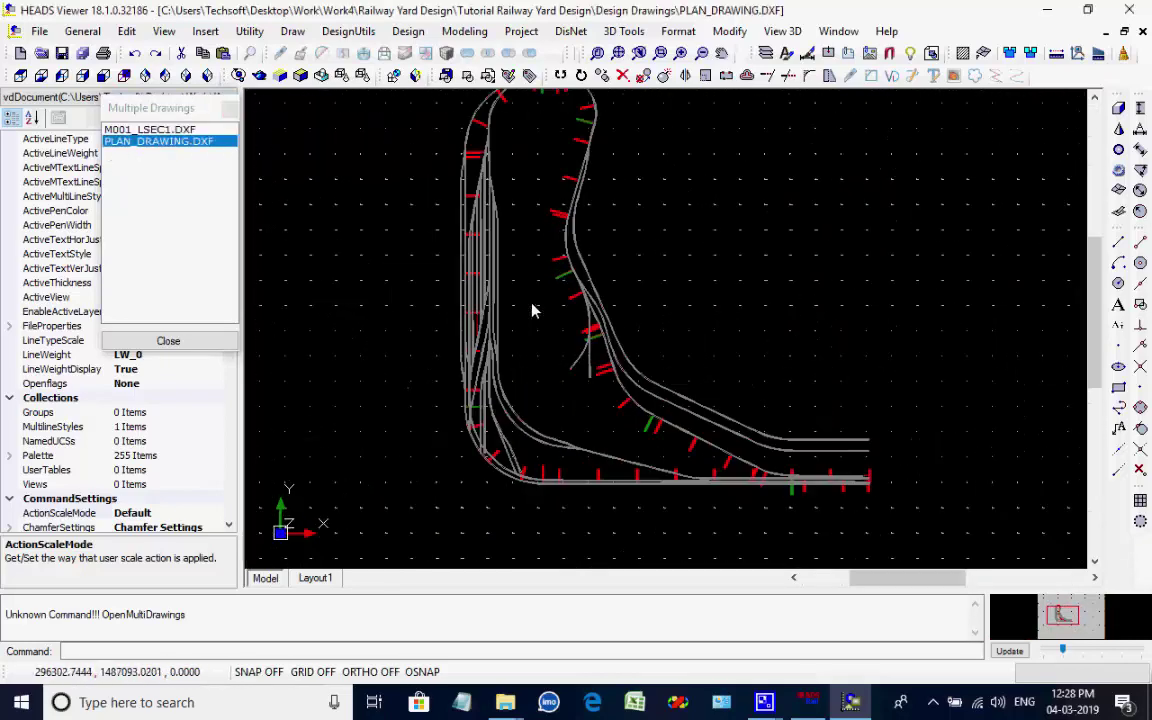
pyautogui.scroll(2, 532, 355)
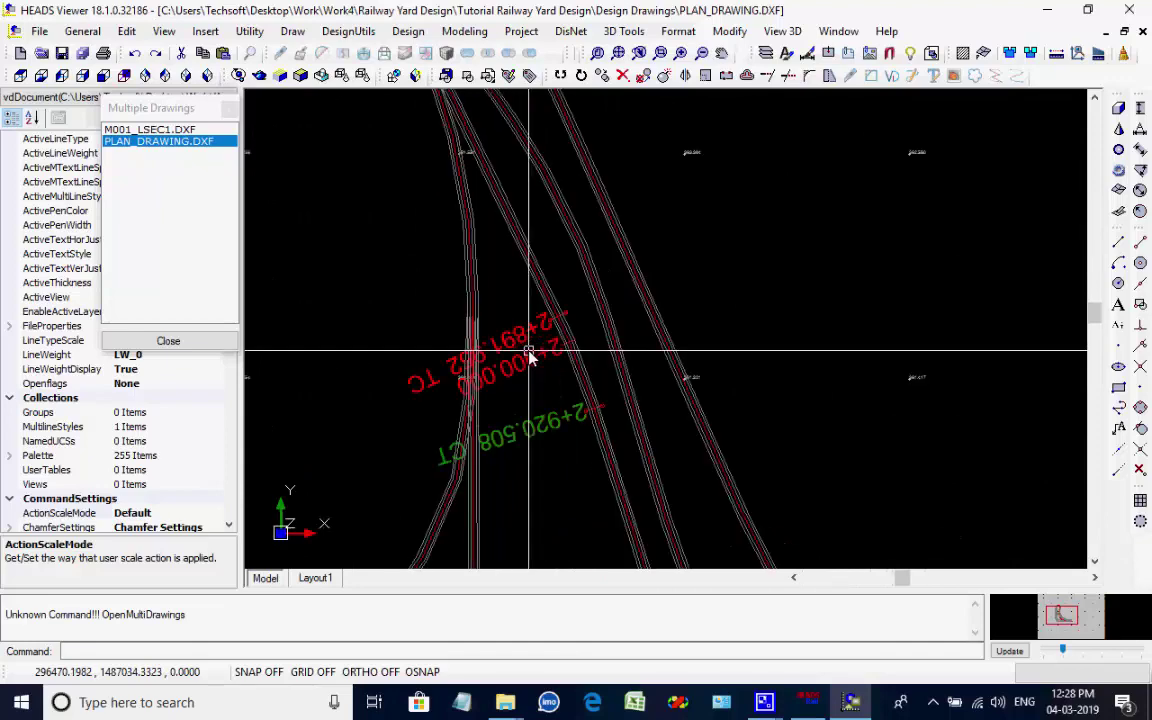
pyautogui.scroll(-10, 532, 355)
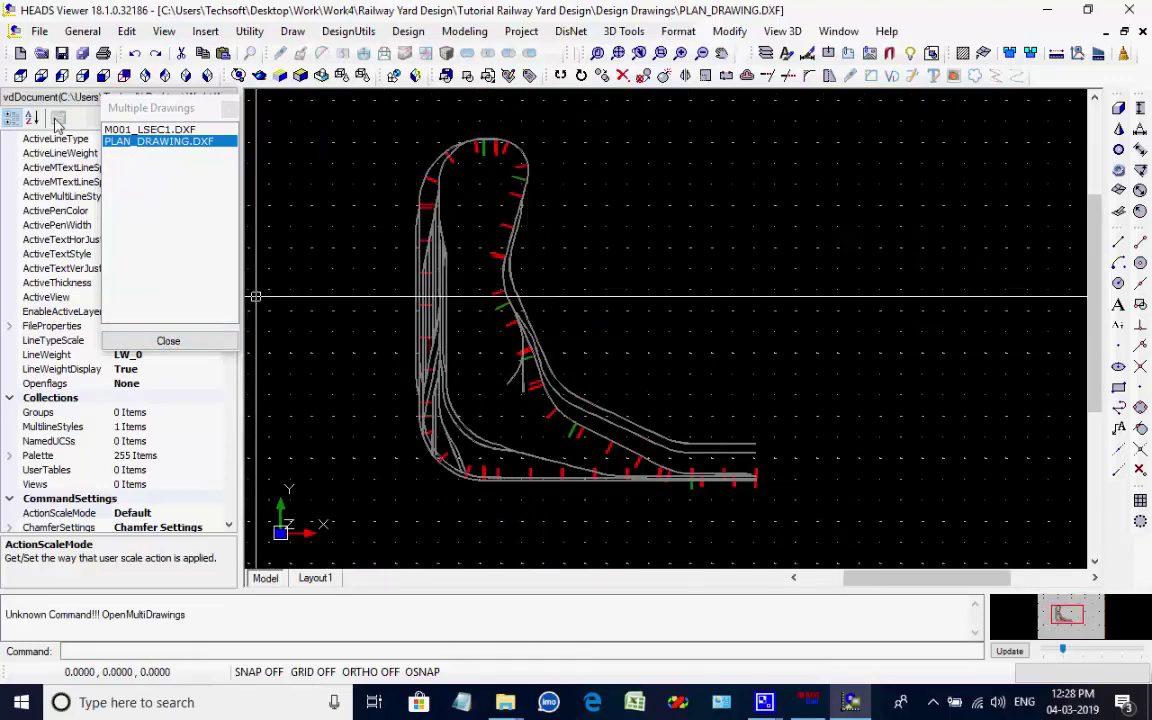
# Review the file formats available for saving PLAN_DRAWING under another type, and cancel without saving
pyautogui.click(40, 32)
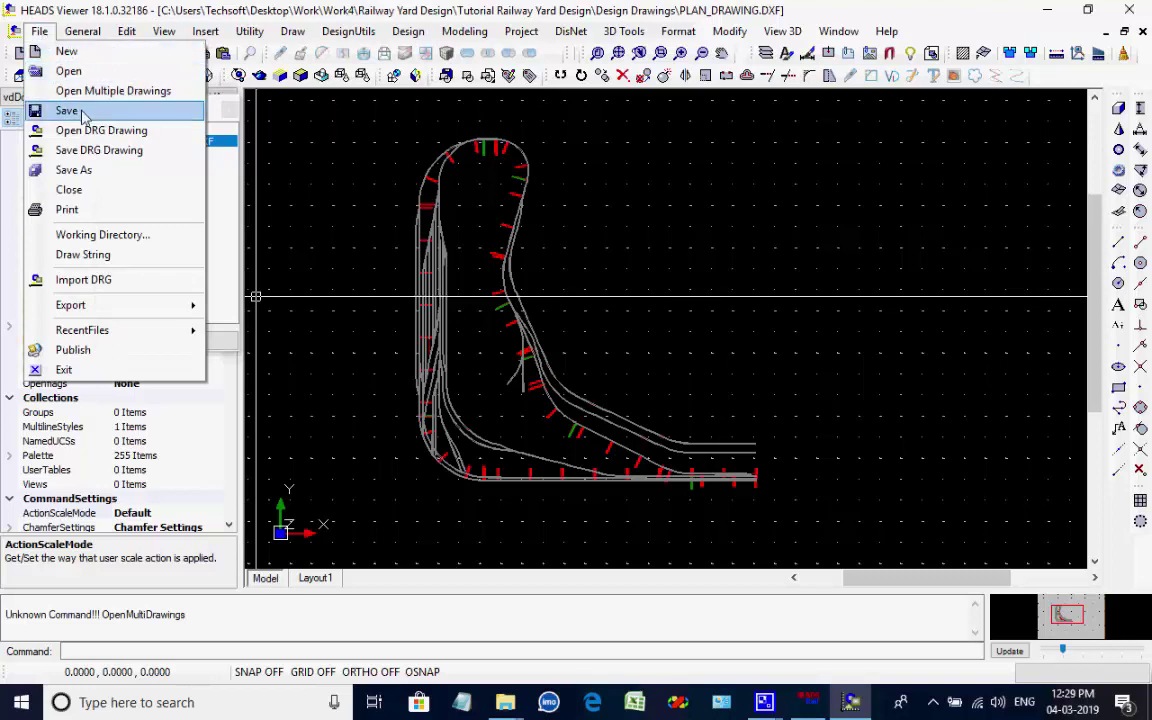
pyautogui.click(88, 168)
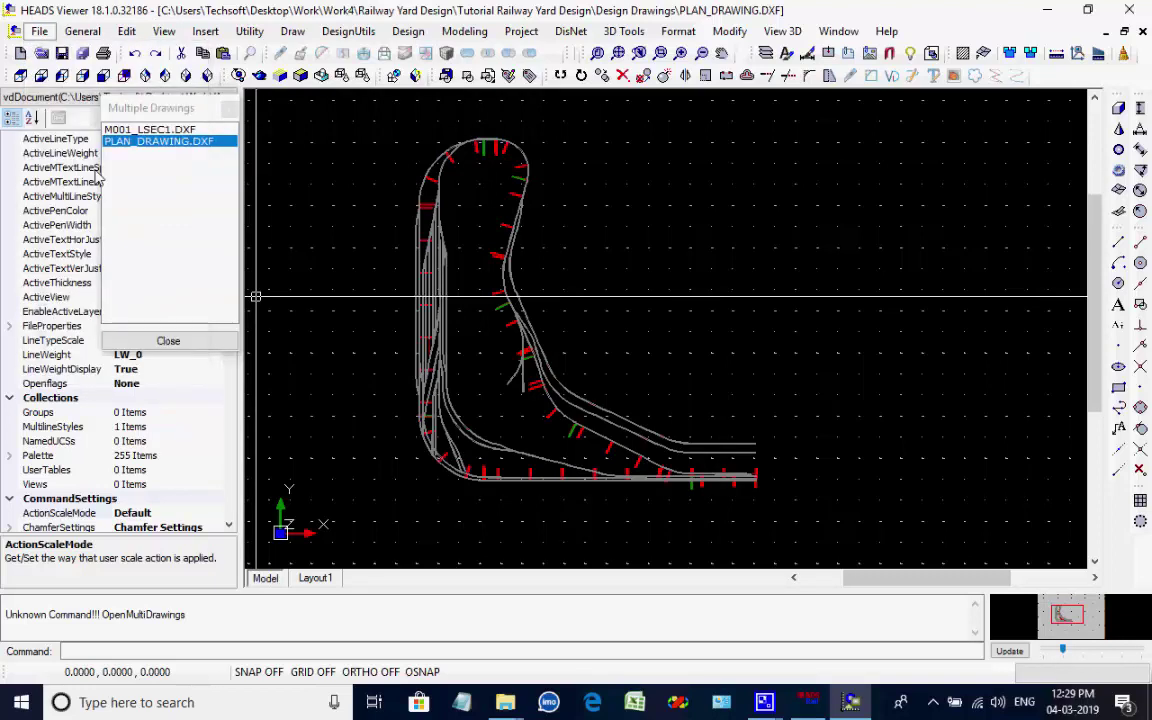
pyautogui.click(668, 387)
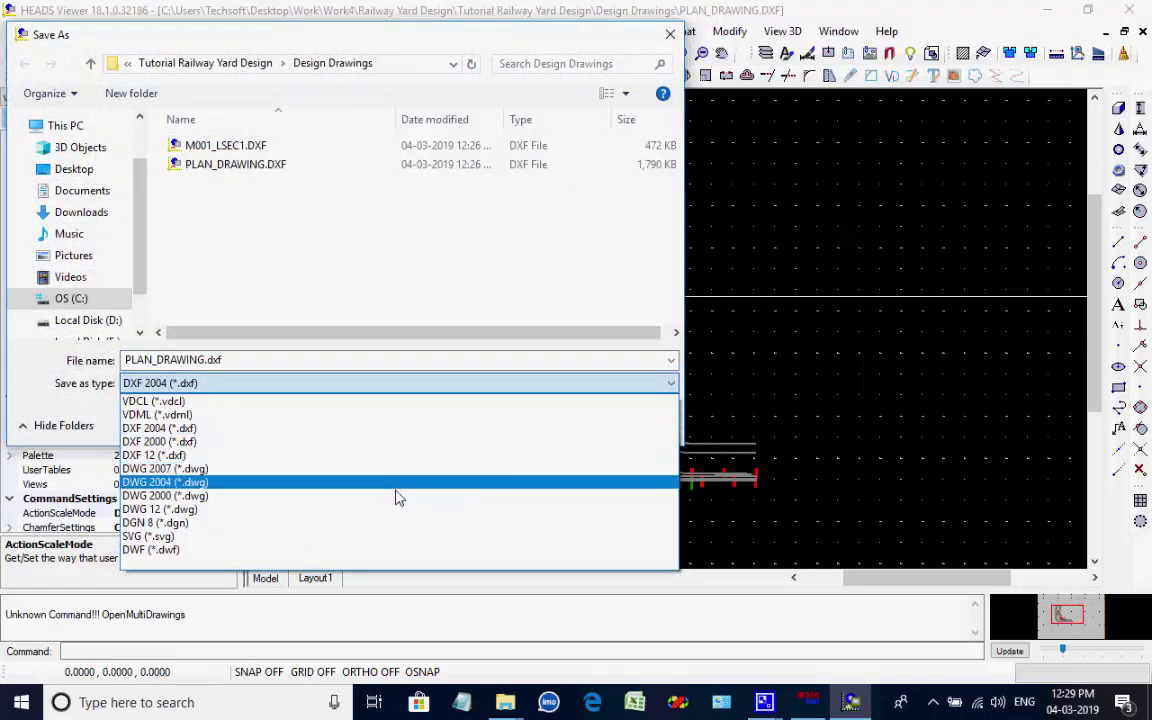
pyautogui.click(605, 265)
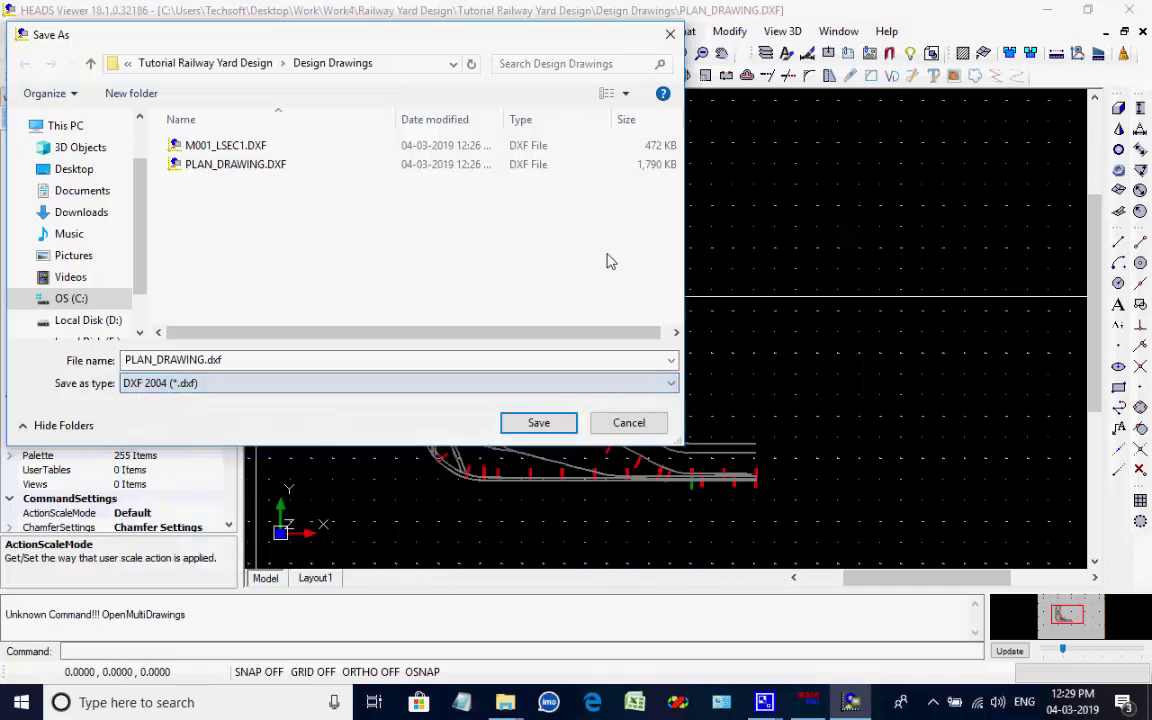
pyautogui.click(626, 424)
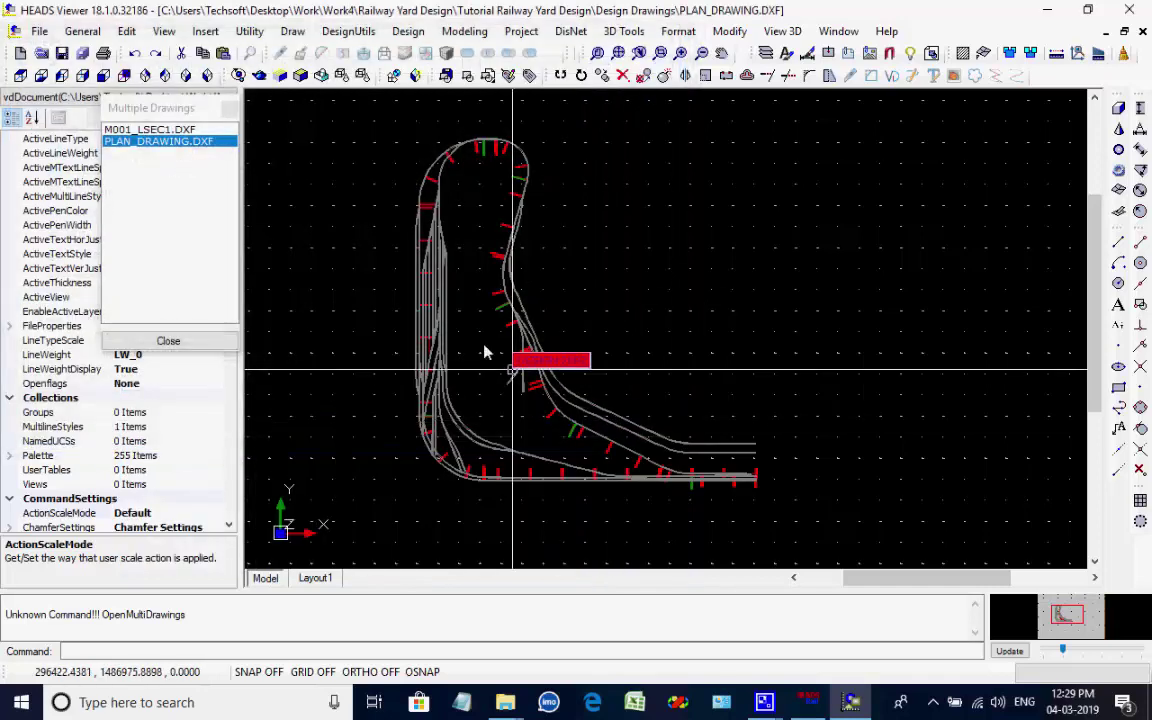
# Set up printing of the plan drawing in landscape orientation, centred on the paper, and update a full print preview
pyautogui.click(39, 31)
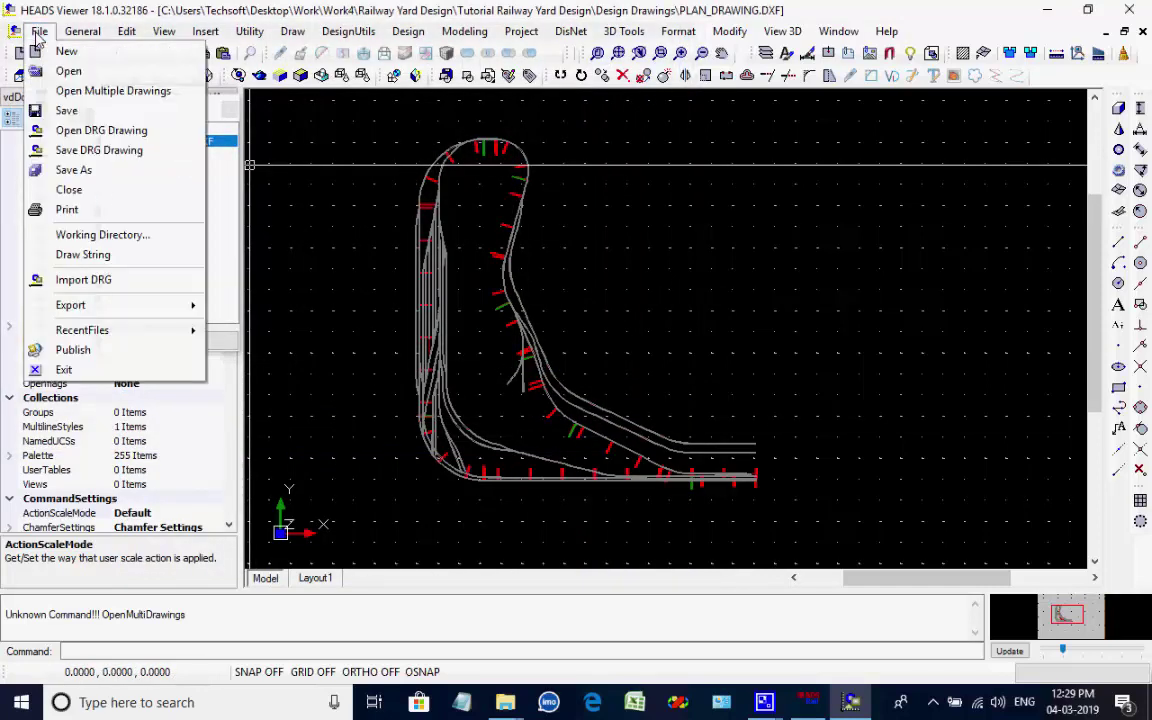
pyautogui.click(98, 214)
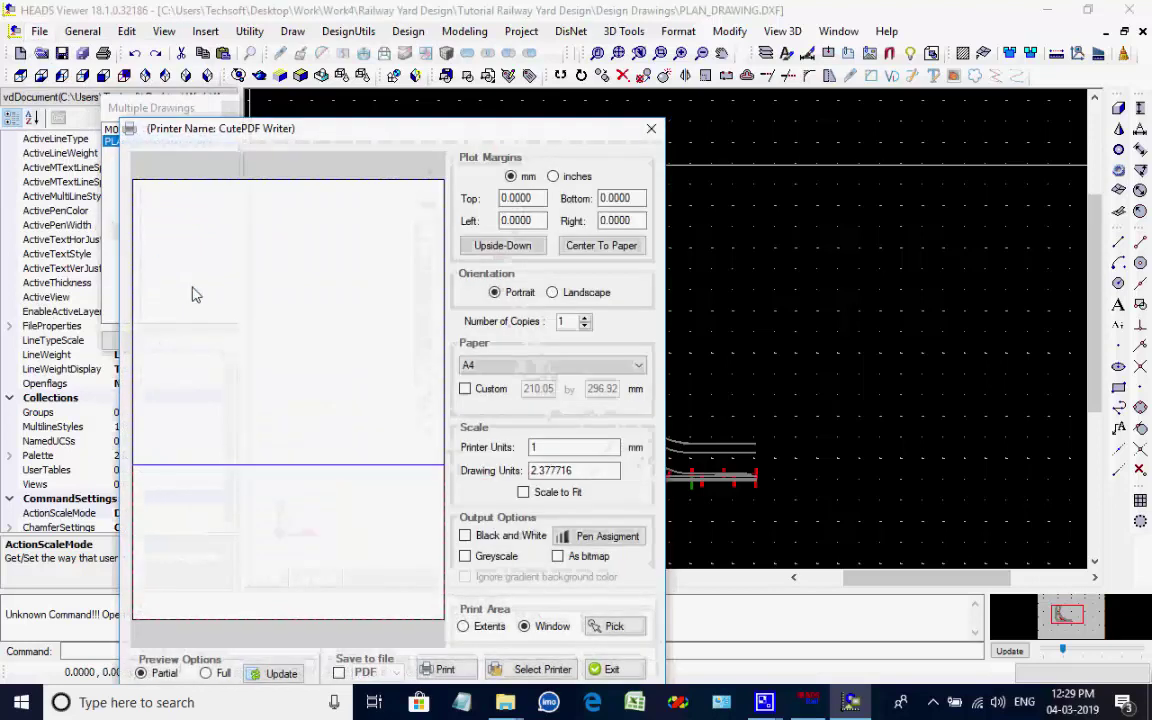
pyautogui.click(552, 292)
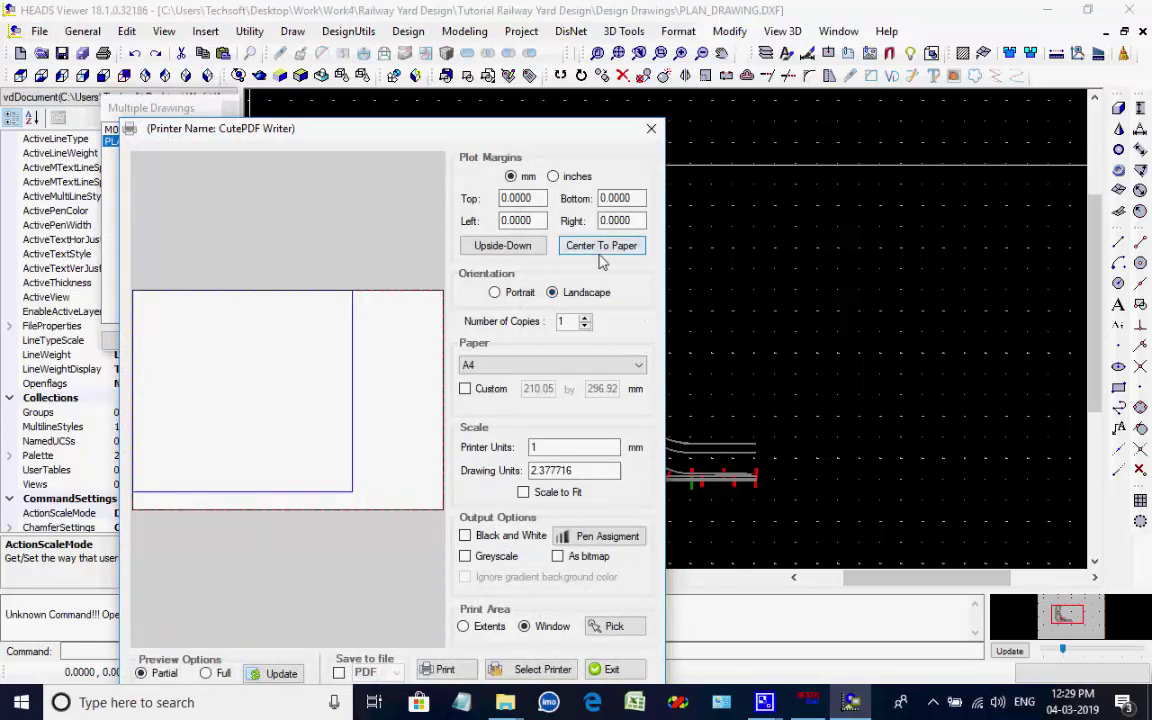
pyautogui.click(603, 248)
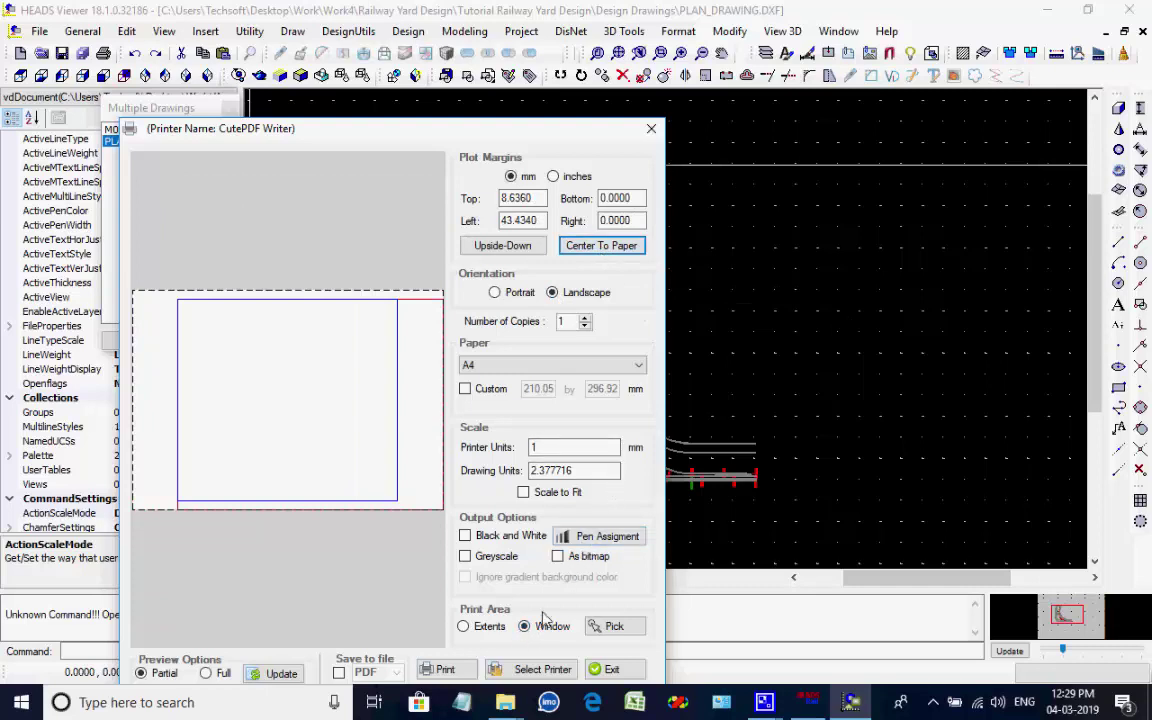
pyautogui.click(206, 673)
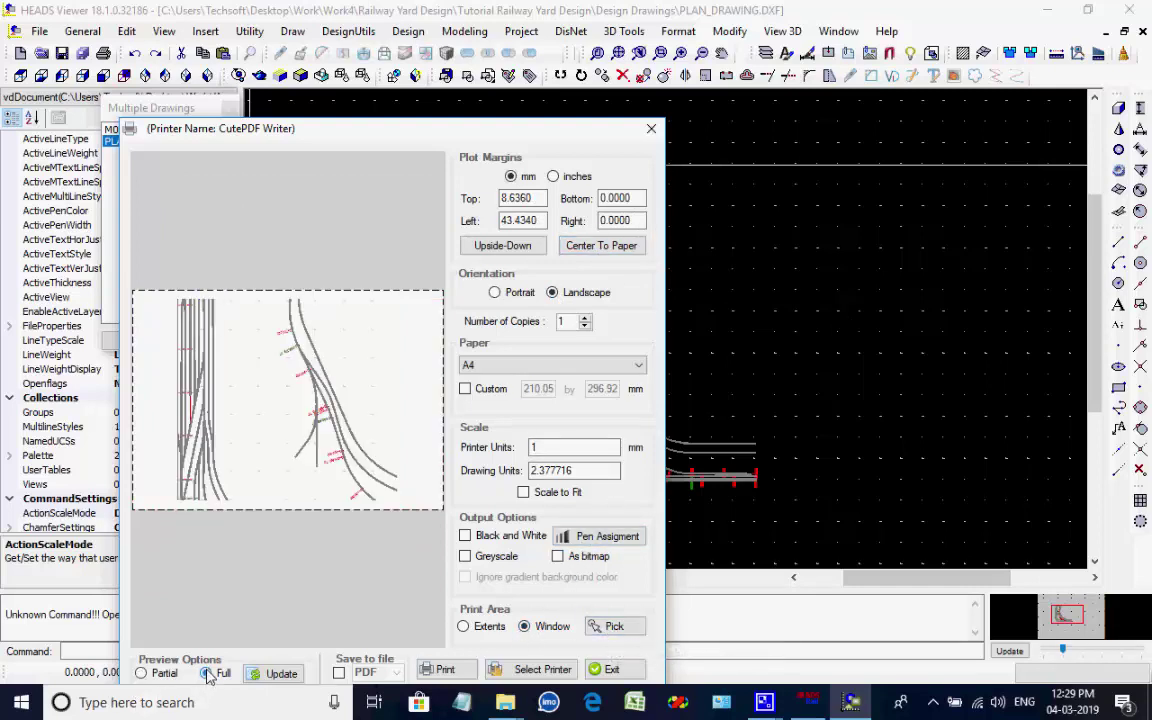
pyautogui.click(278, 676)
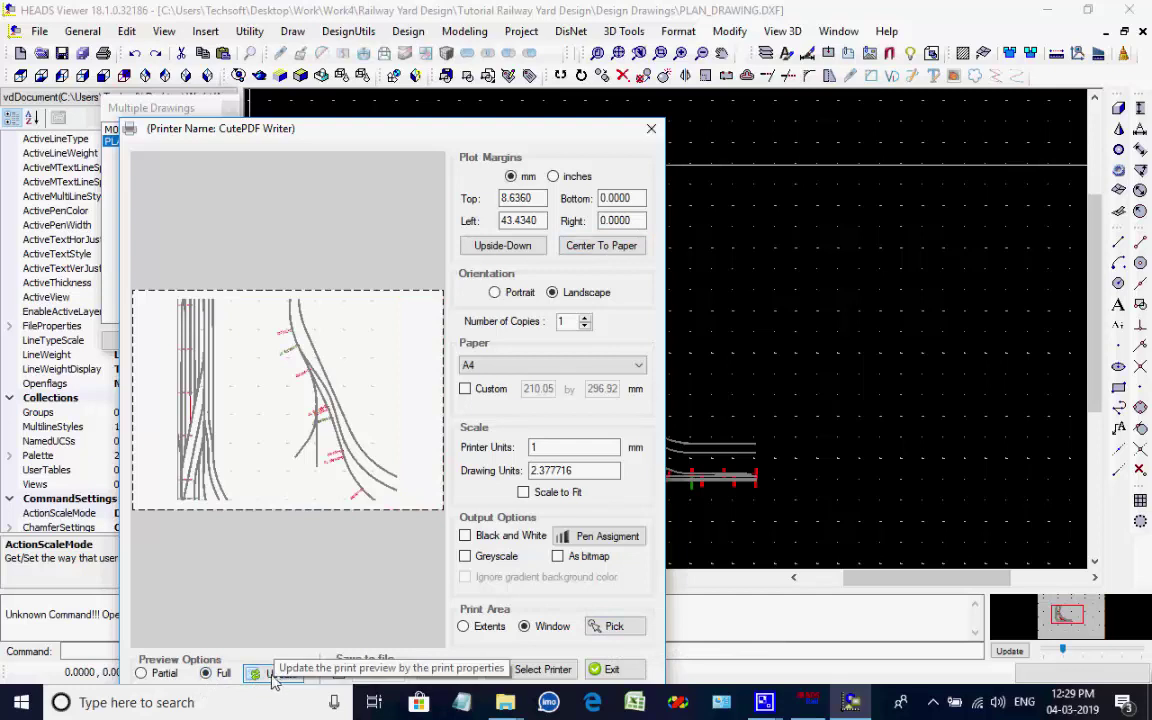
# Pick a print window enclosing the entire yard track layout as the print area
pyautogui.click(465, 627)
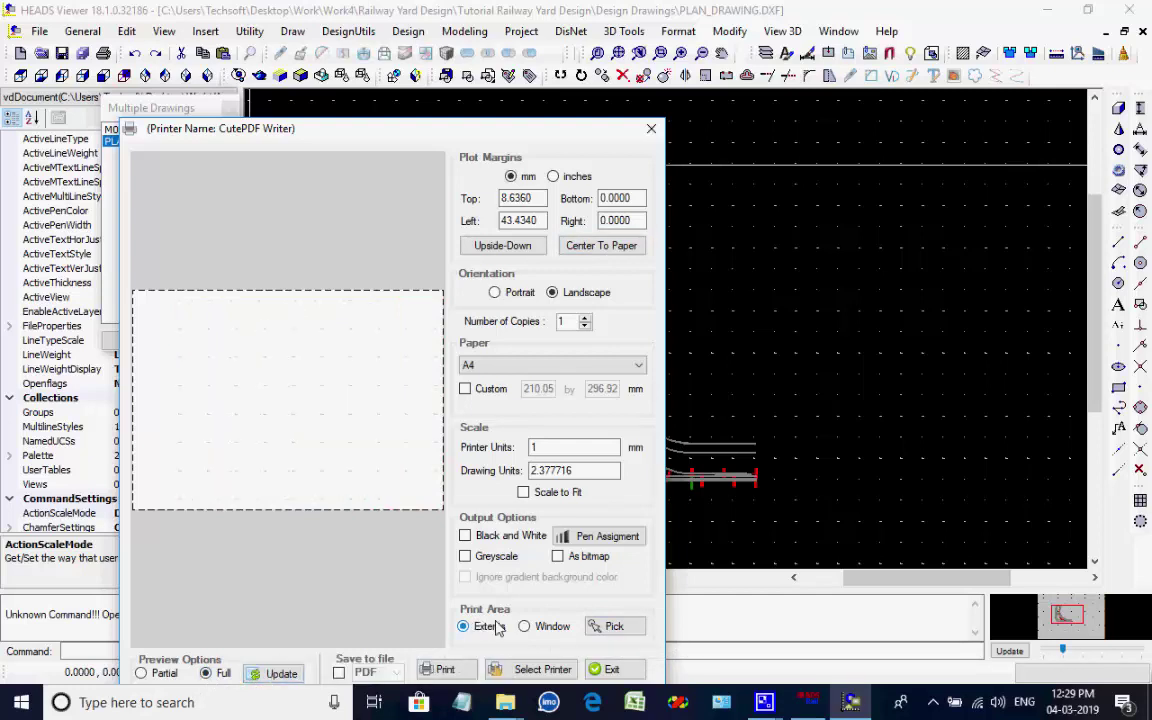
pyautogui.click(610, 626)
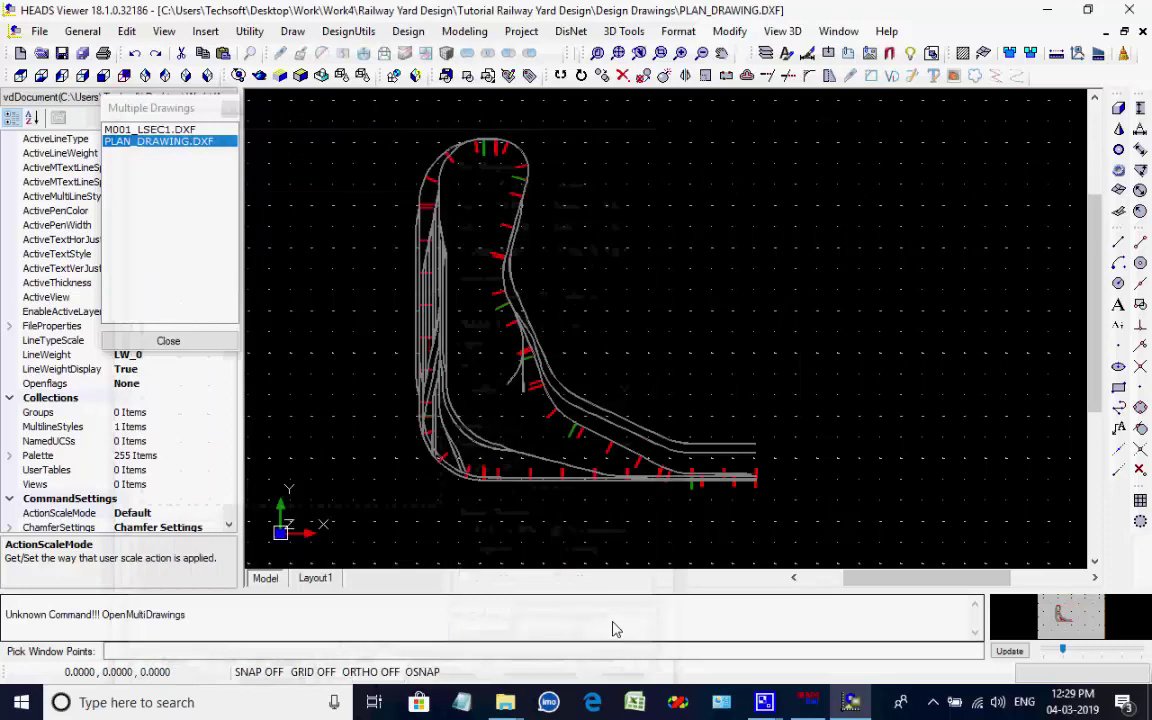
pyautogui.click(373, 128)
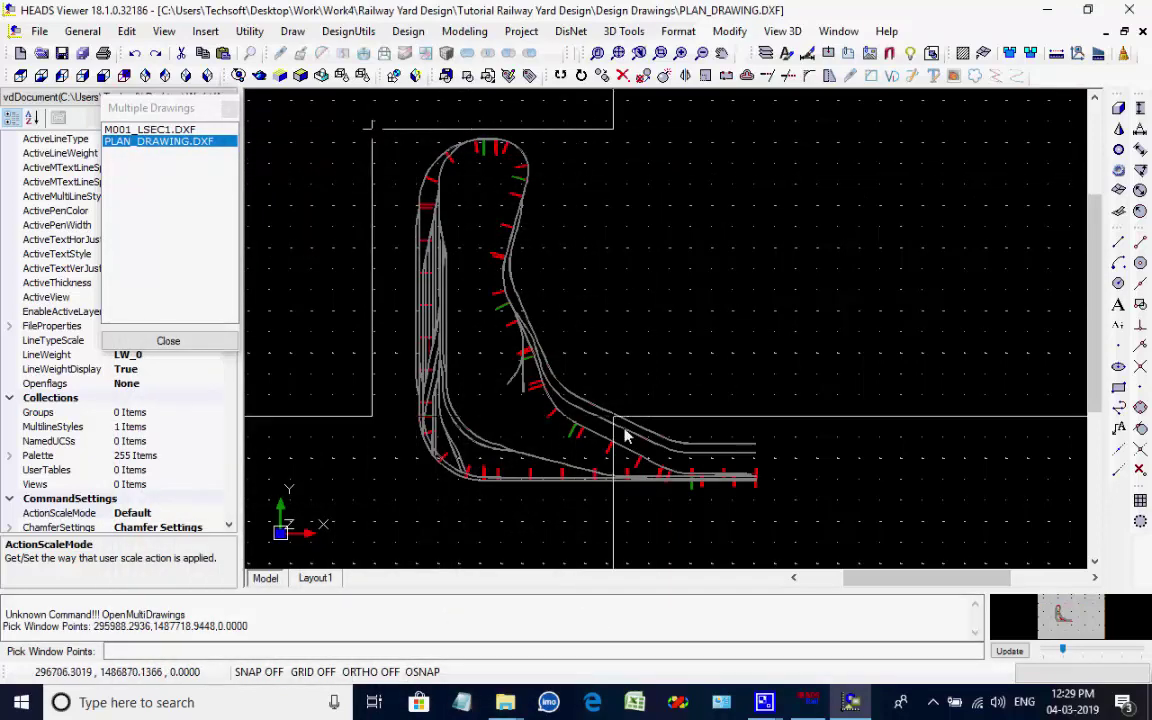
pyautogui.click(784, 517)
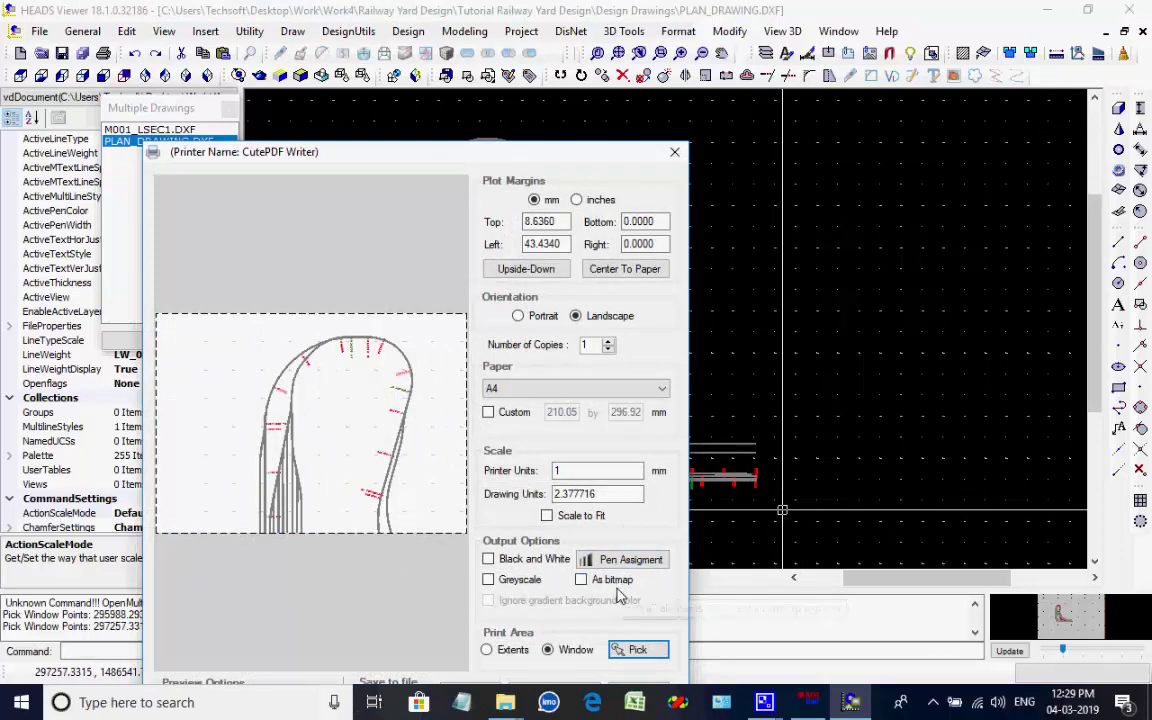
# Set the print area to the drawing extents, centre it on the A4 paper, and scale the plan to fit
pyautogui.click(487, 651)
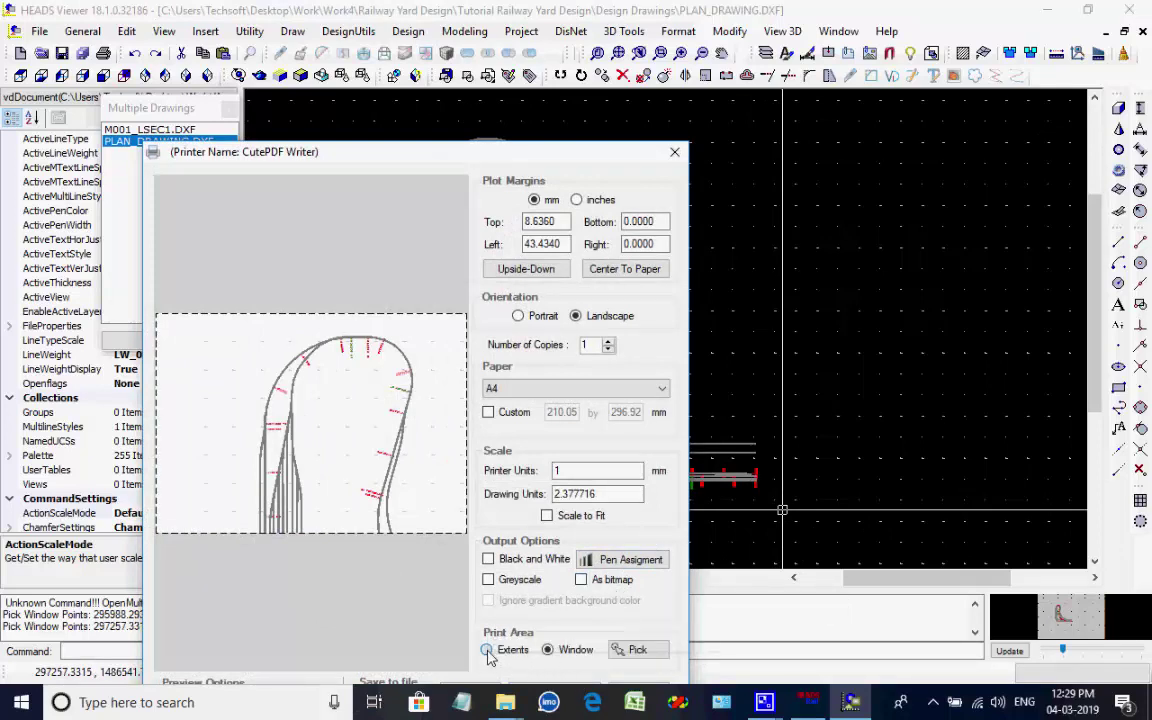
pyautogui.click(550, 651)
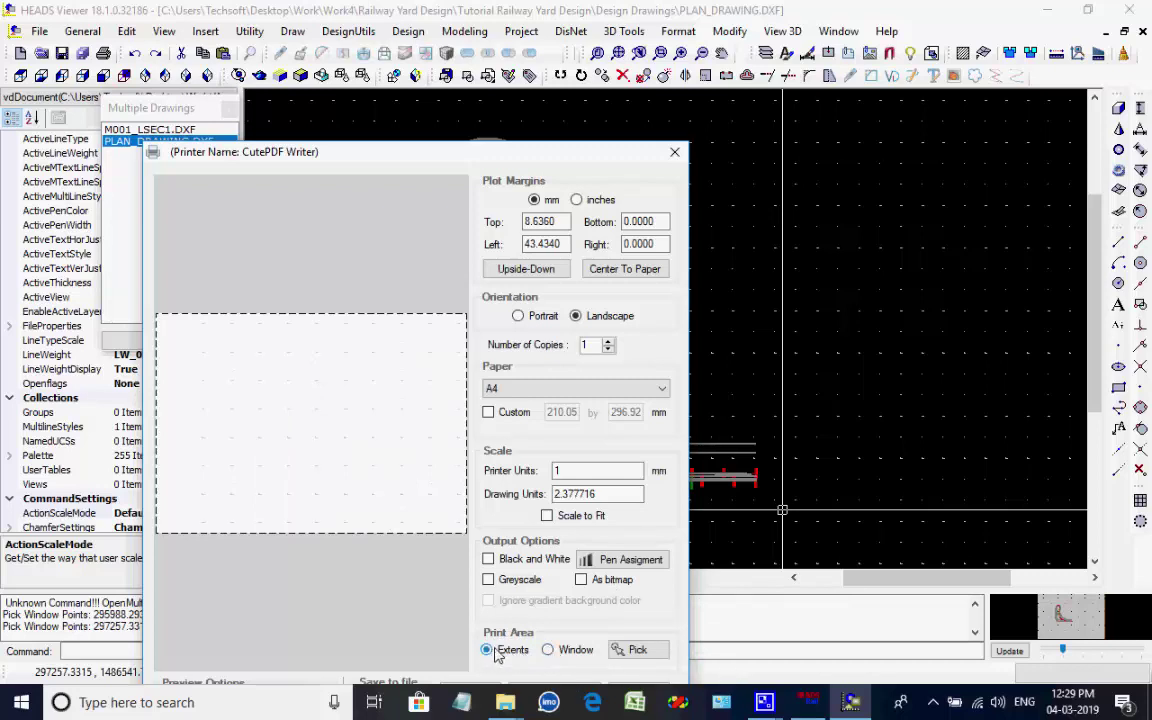
pyautogui.moveTo(494, 160); pyautogui.dragTo(483, 52)
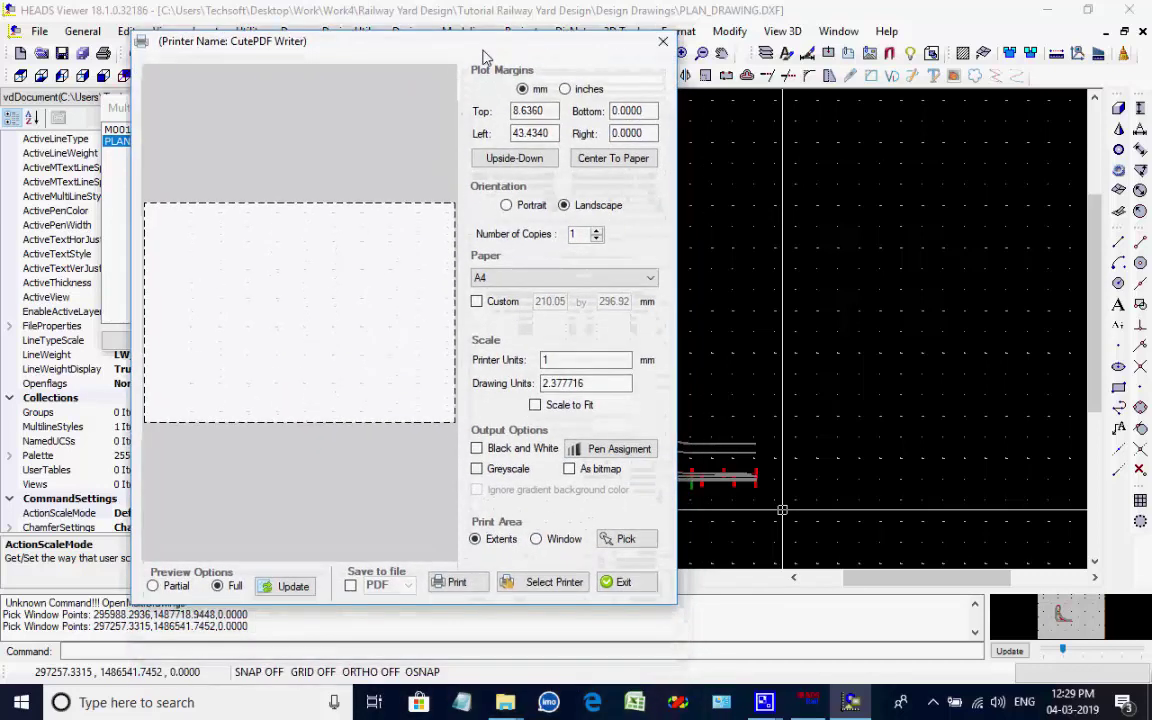
pyautogui.click(293, 587)
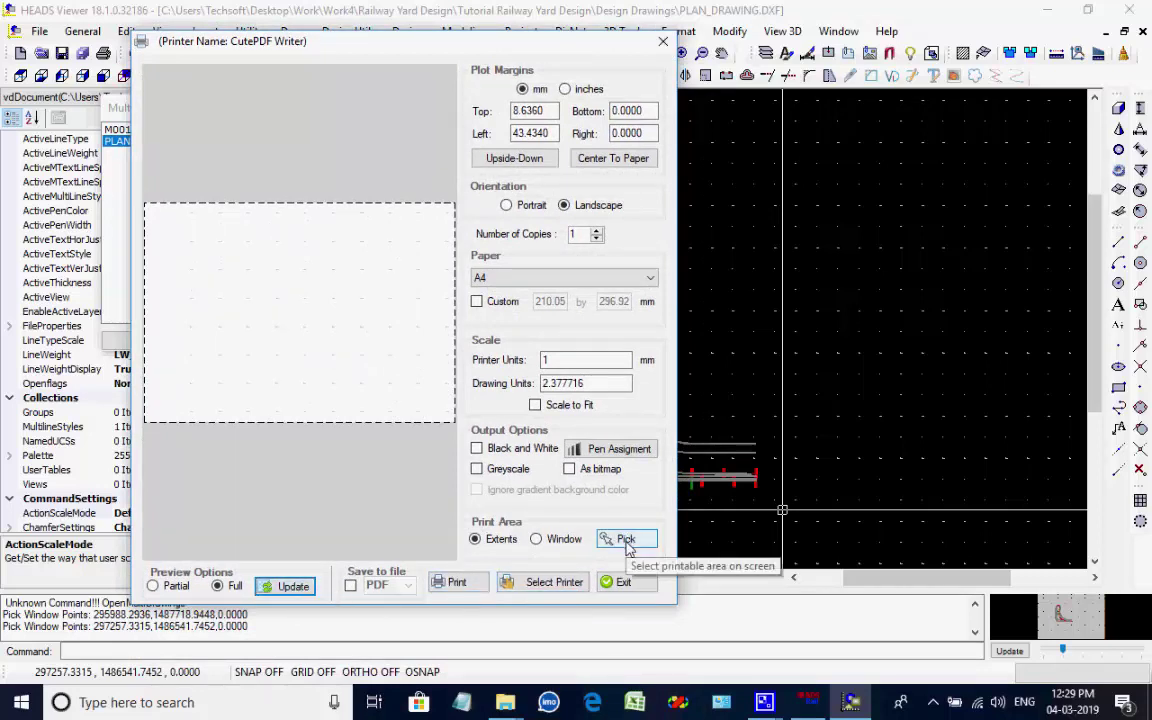
pyautogui.click(614, 160)
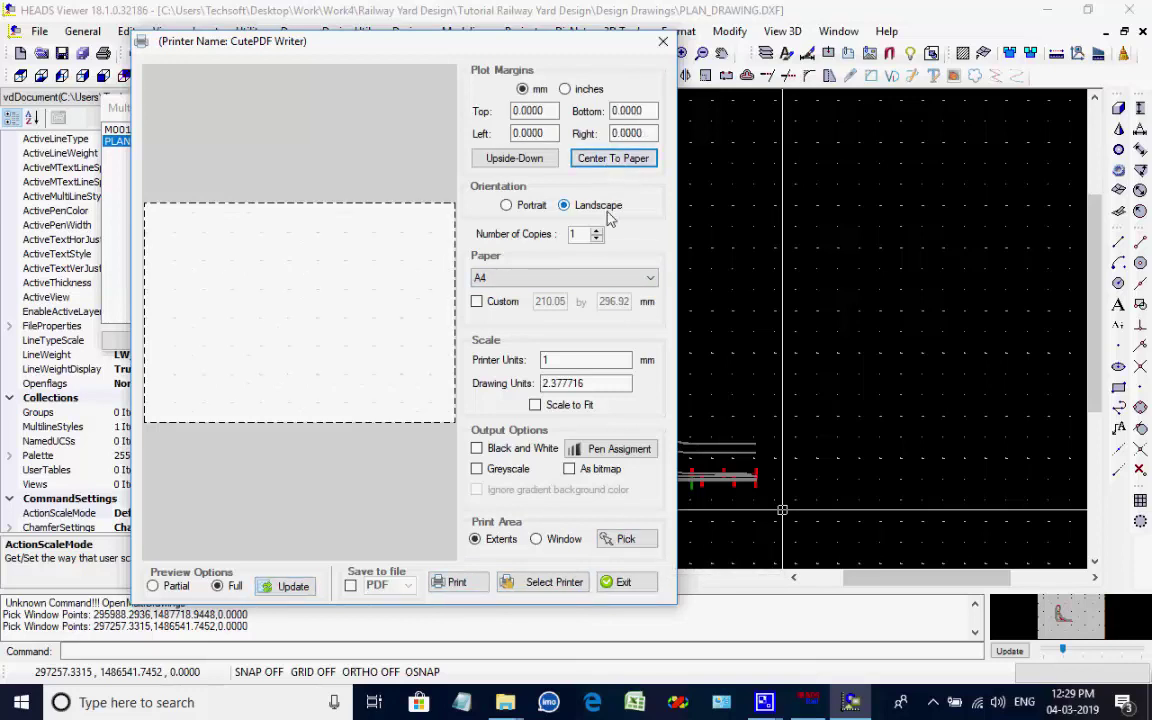
pyautogui.click(650, 279)
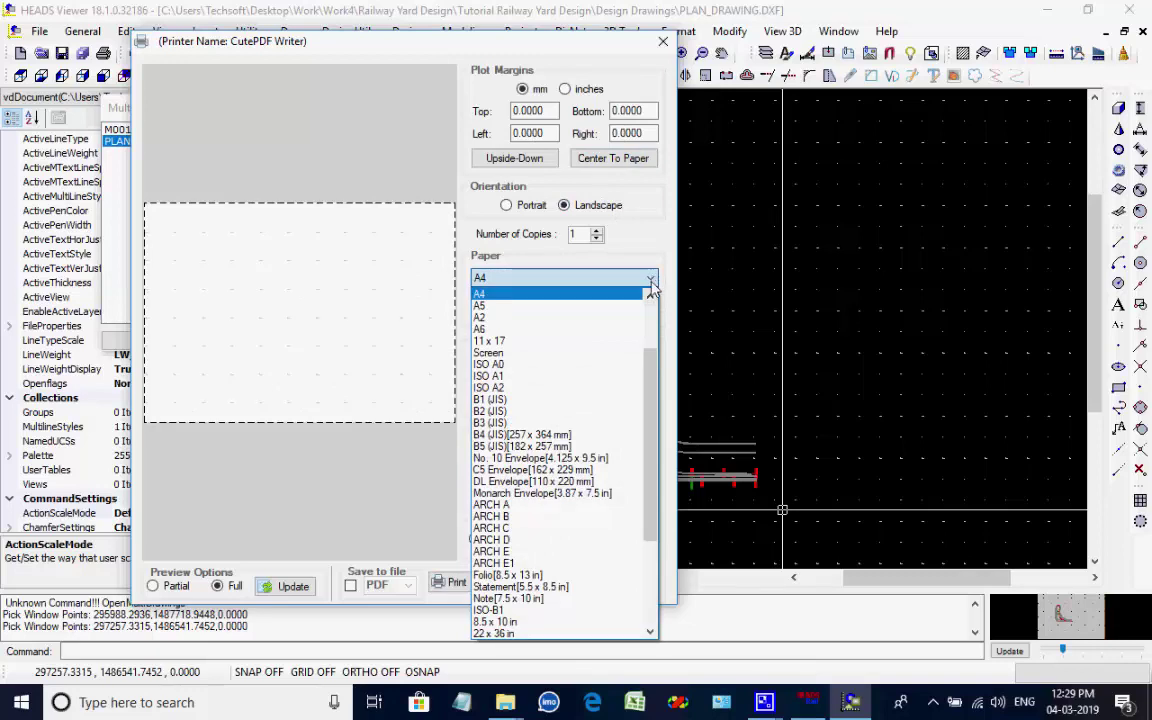
pyautogui.click(652, 278)
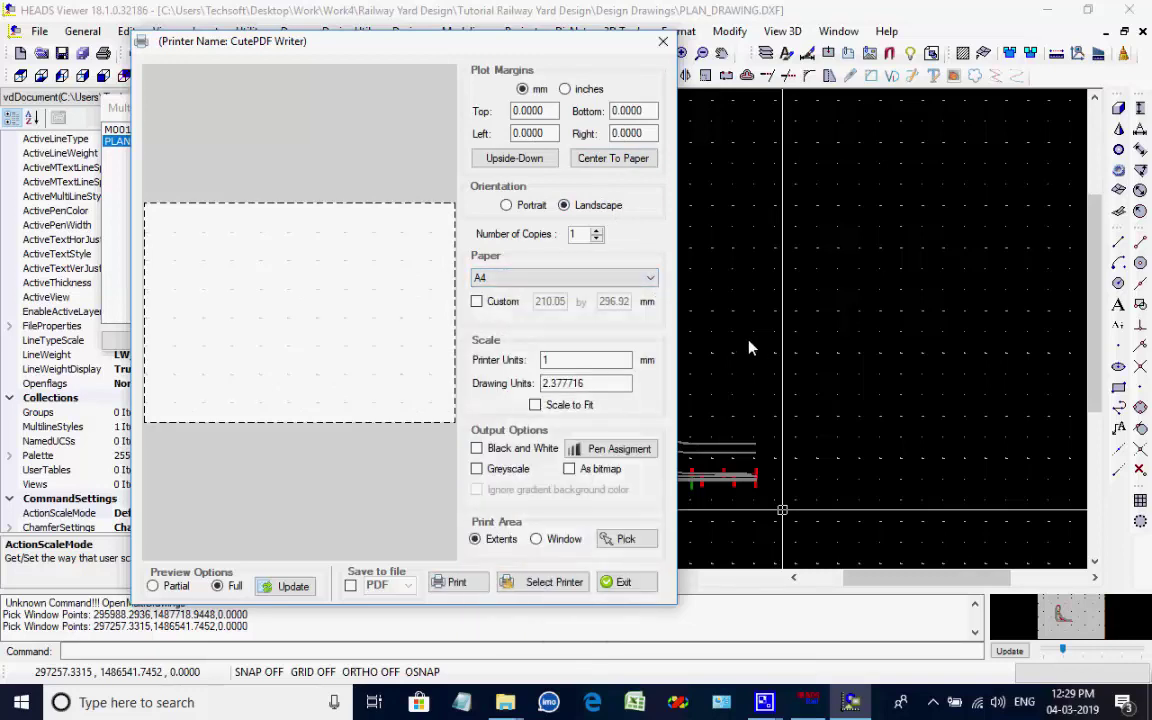
pyautogui.click(536, 406)
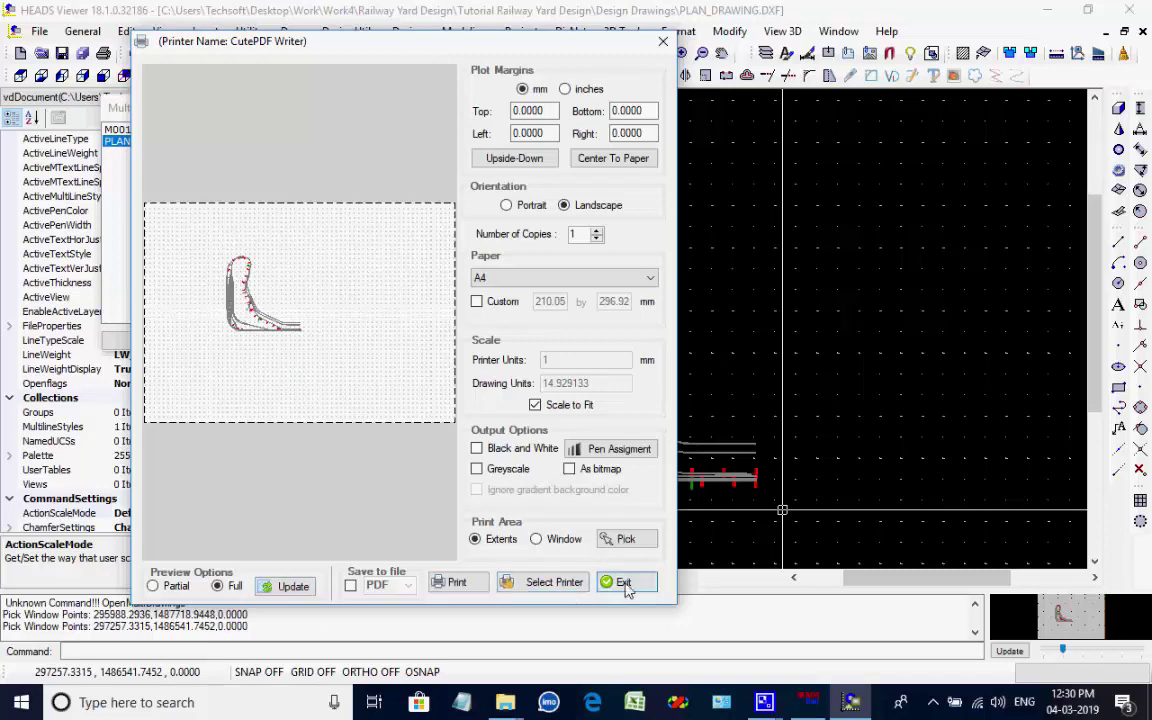
# Confirm CutePDF Writer as the selected printer and exit the print setup without printing
pyautogui.click(553, 582)
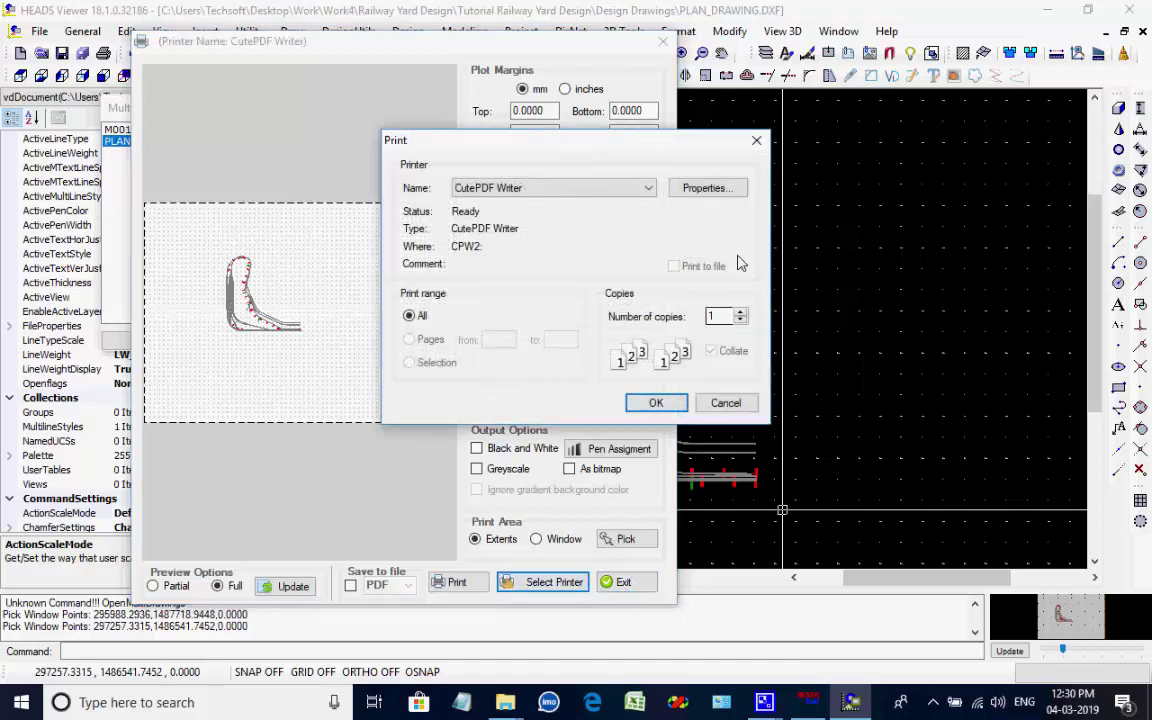
pyautogui.click(648, 188)
pyautogui.click(648, 188)
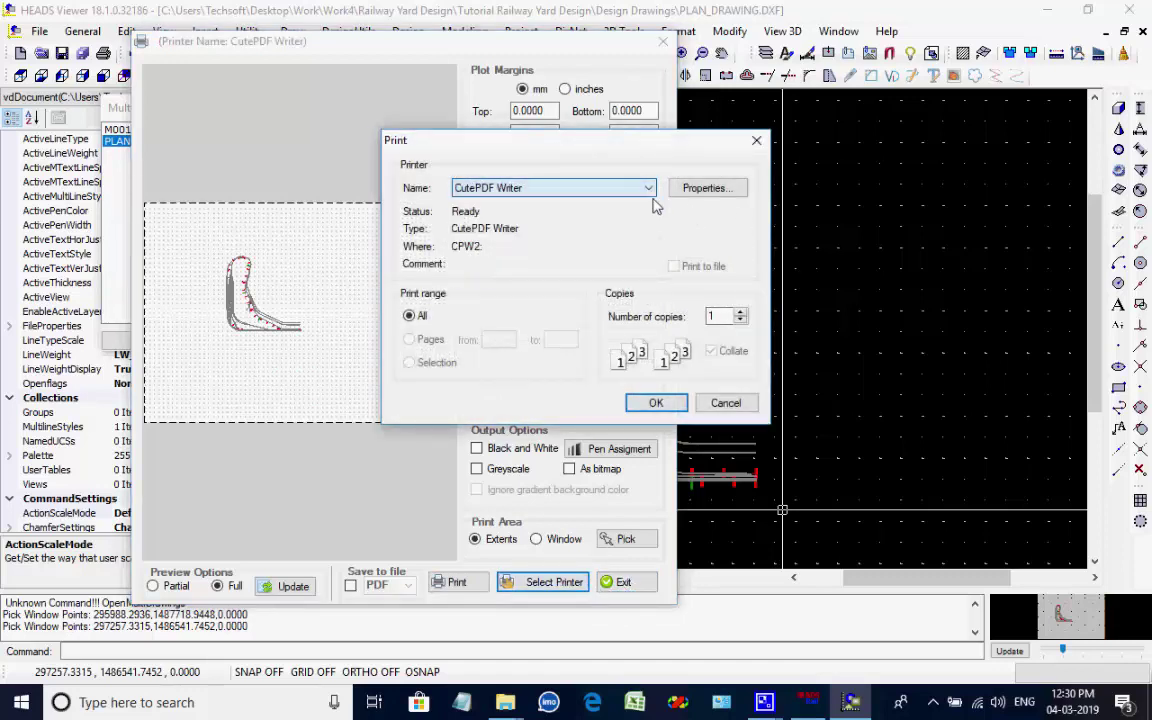
pyautogui.click(672, 404)
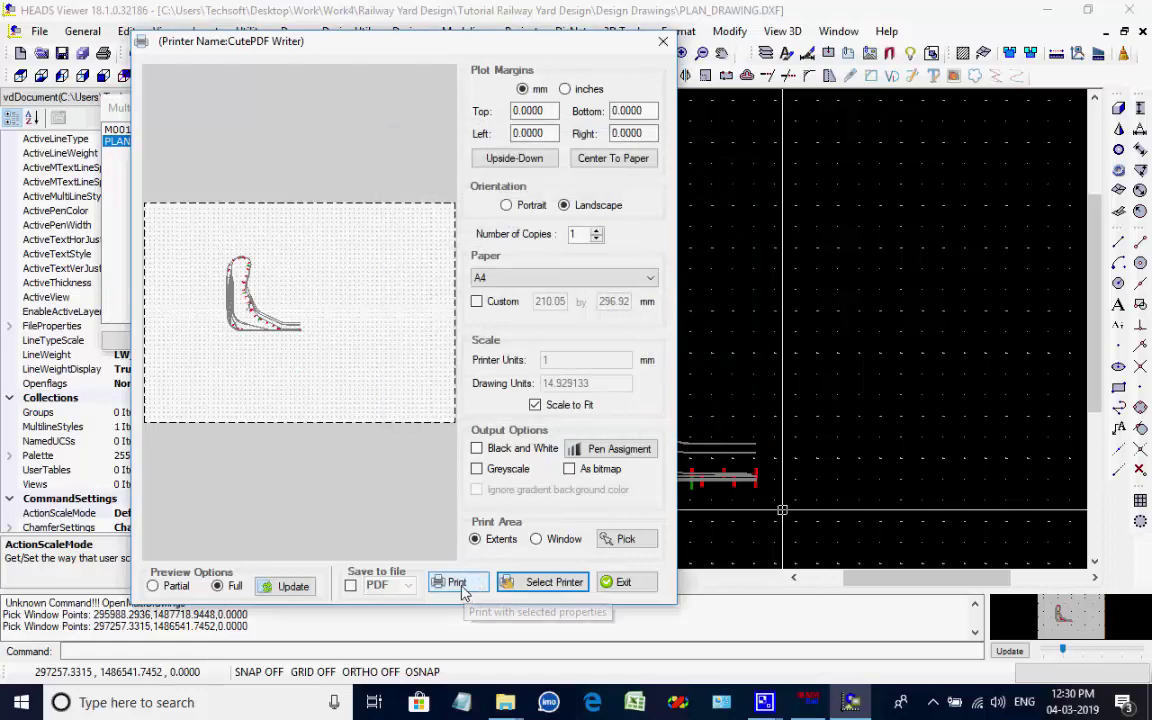
pyautogui.click(640, 583)
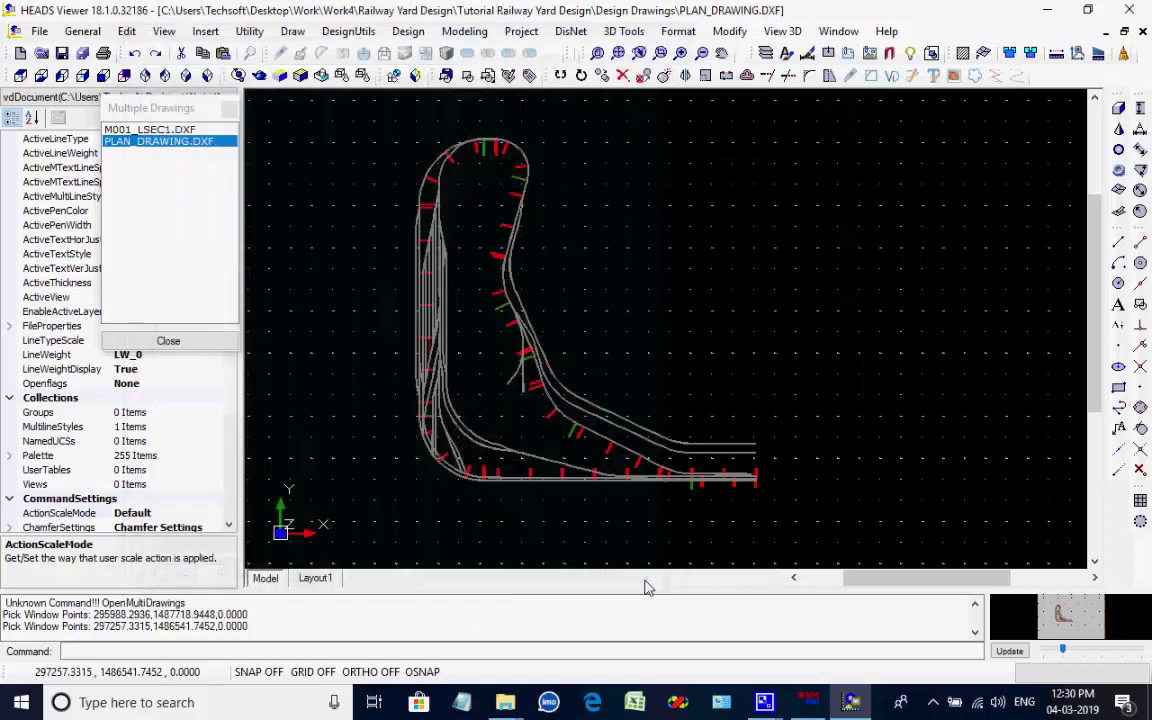
# Close the multiple drawings list without saving the drawings, and exit HEADS Viewer
pyautogui.click(190, 342)
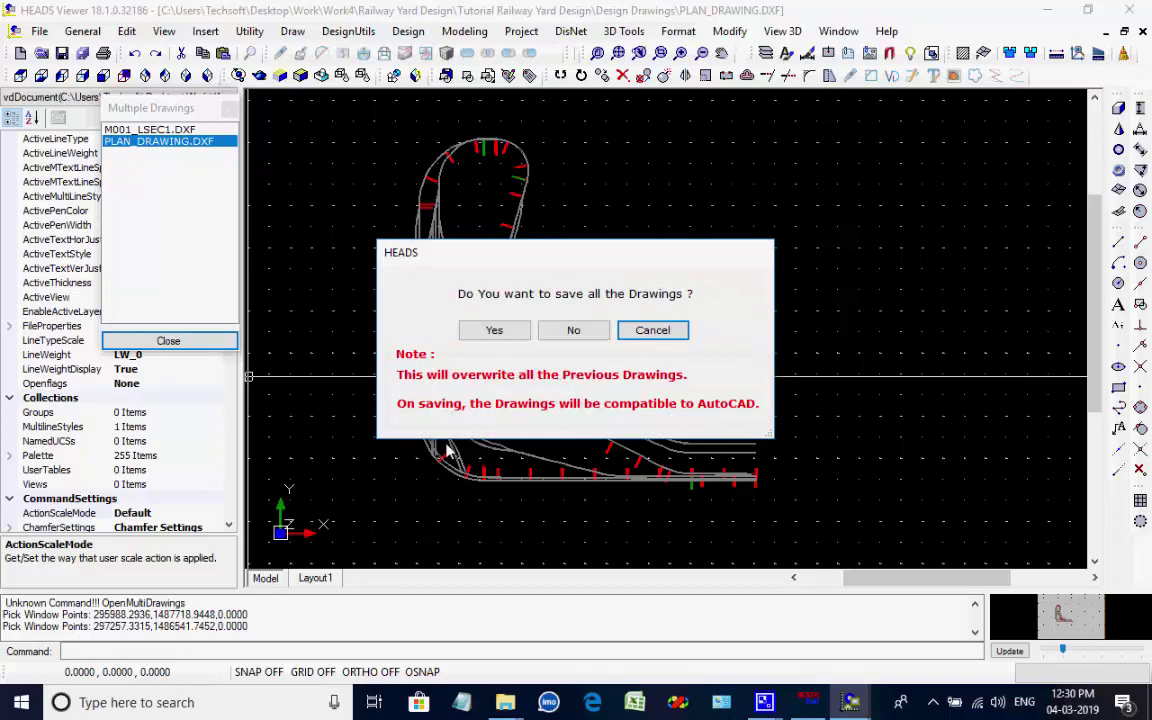
pyautogui.click(586, 331)
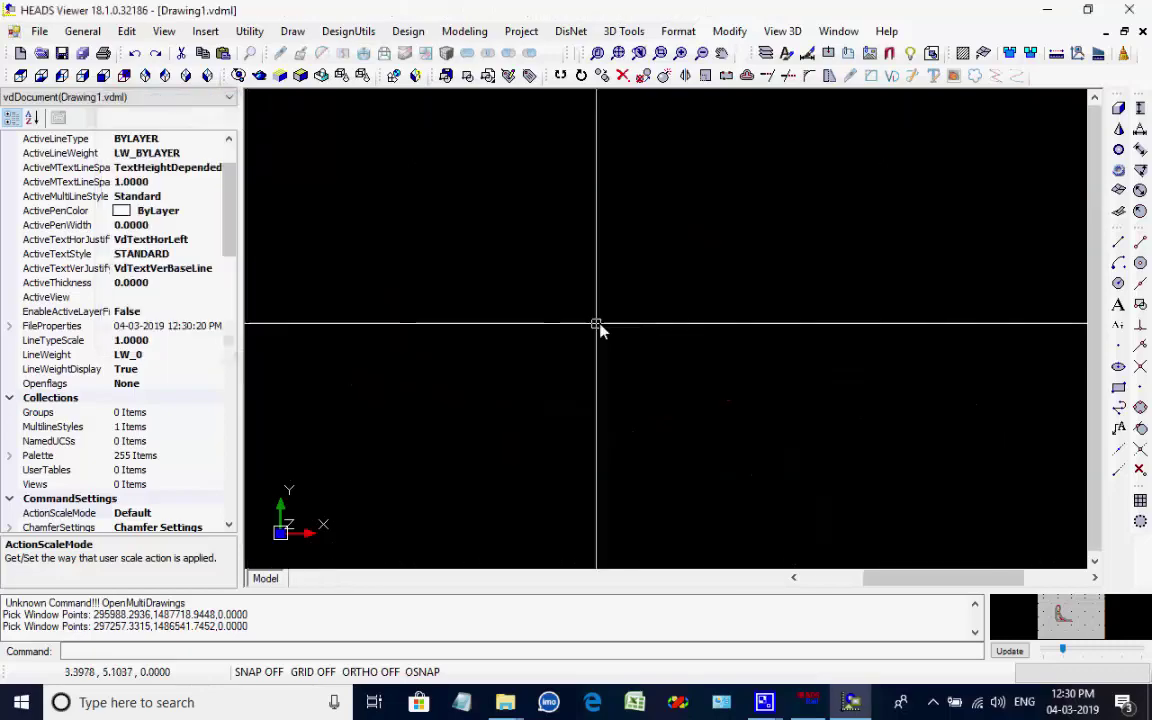
pyautogui.click(1129, 10)
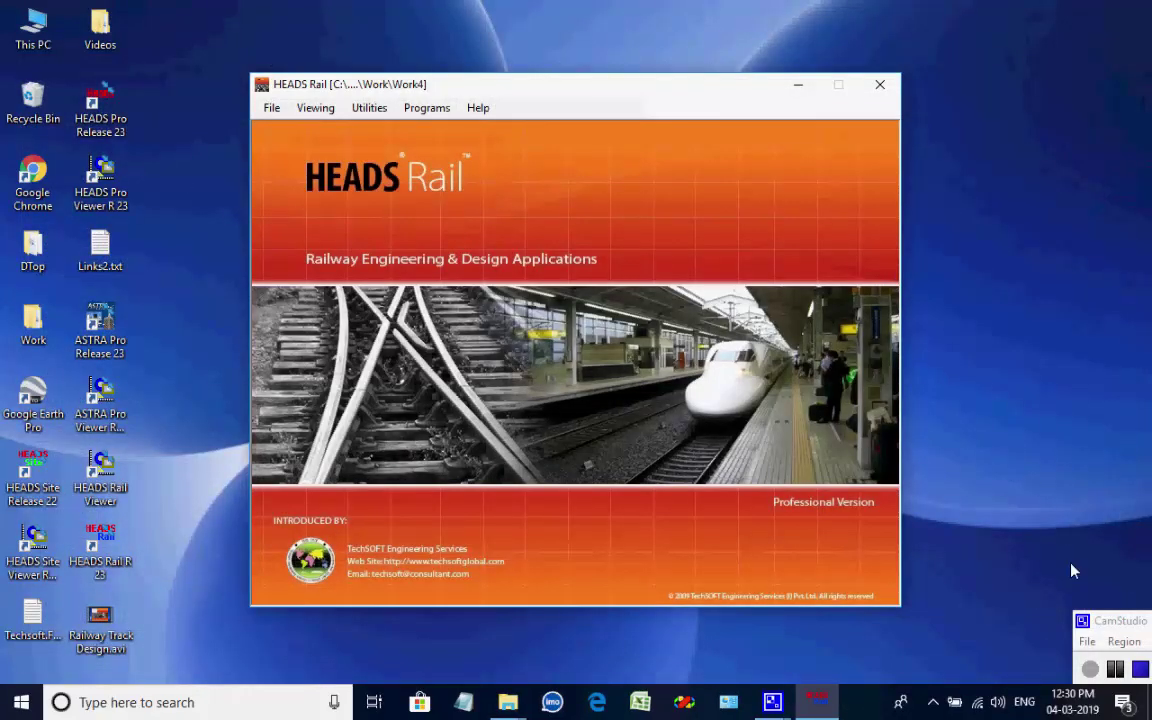
pyautogui.click(1140, 669)
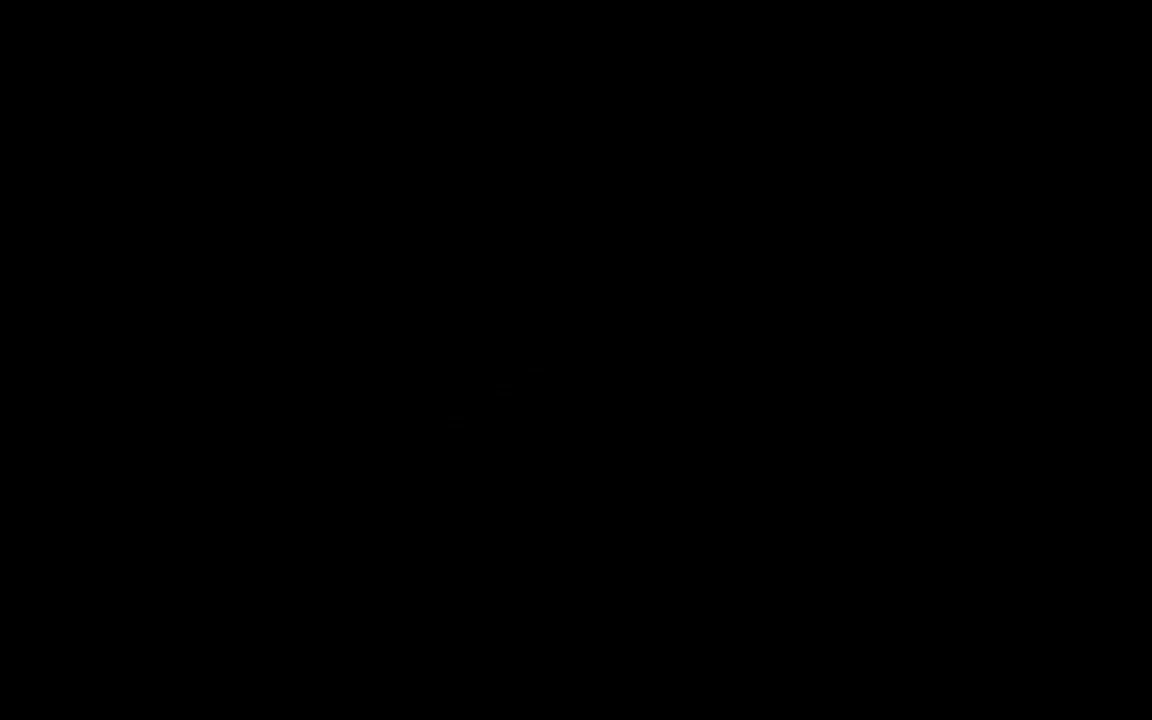